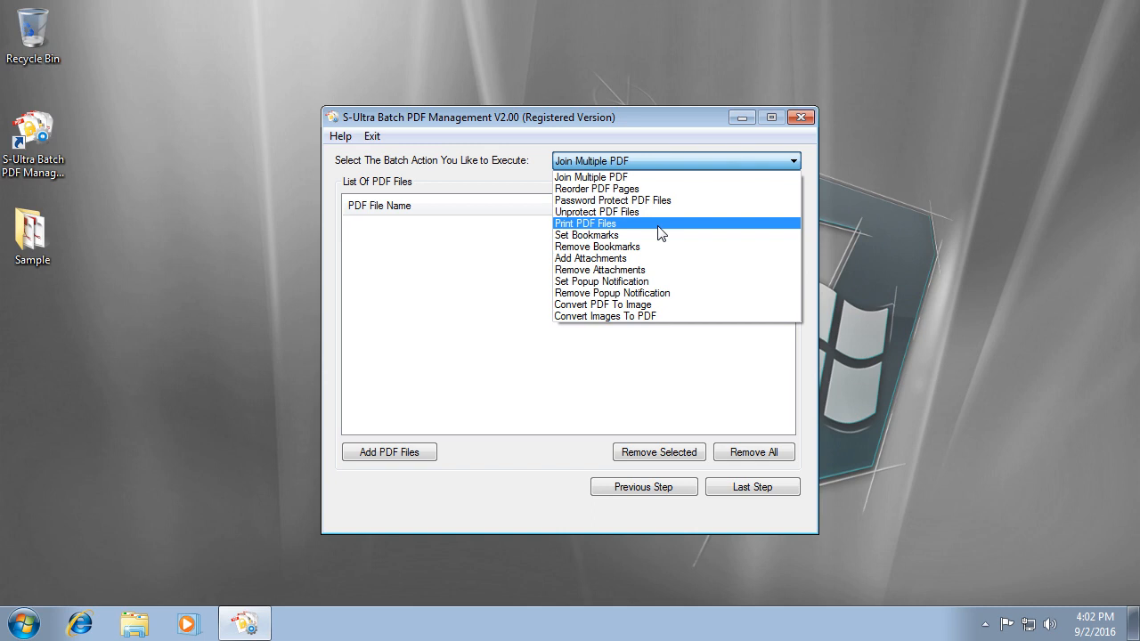
# Choose Join Multiple PDF in the batch action dropdown.
pyautogui.click(616, 177)
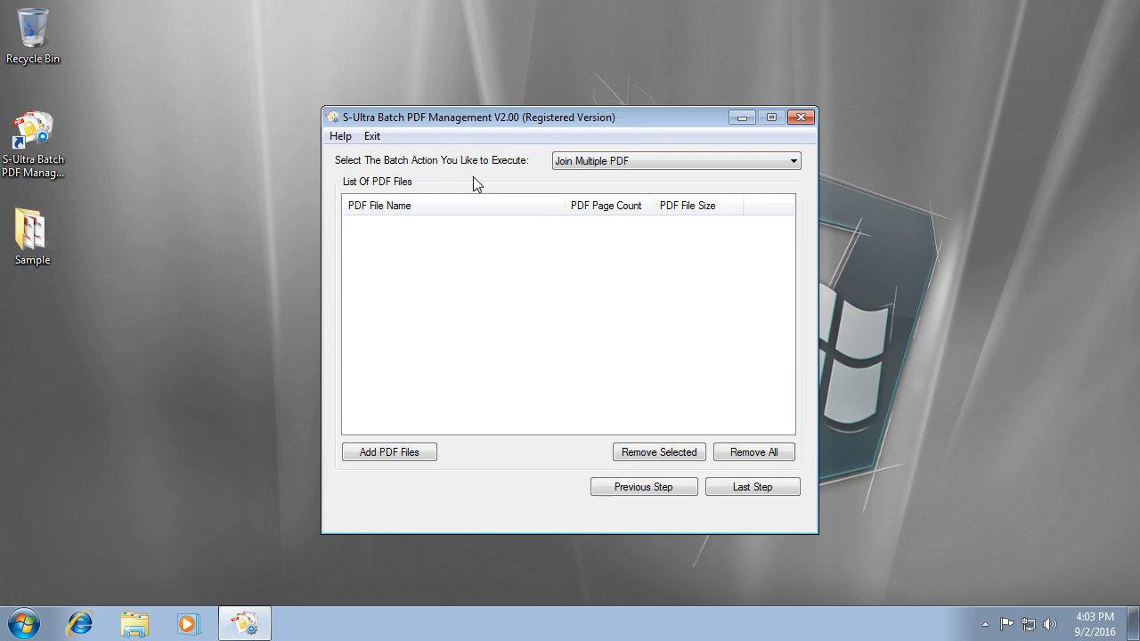
pyautogui.doubleClick(32, 233)
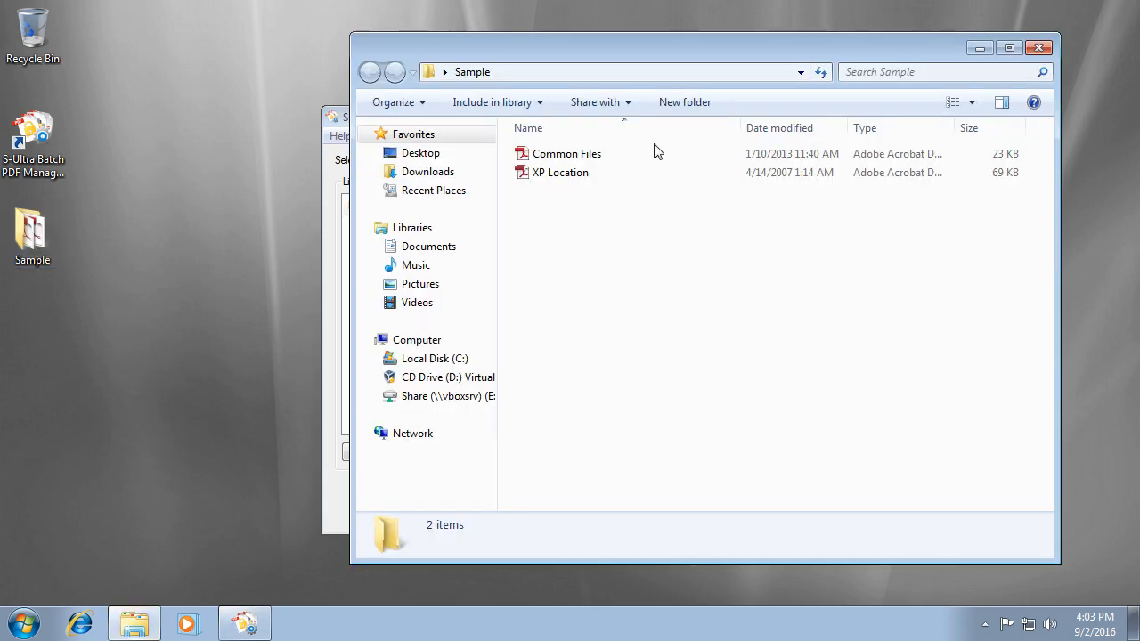
pyautogui.click(575, 157)
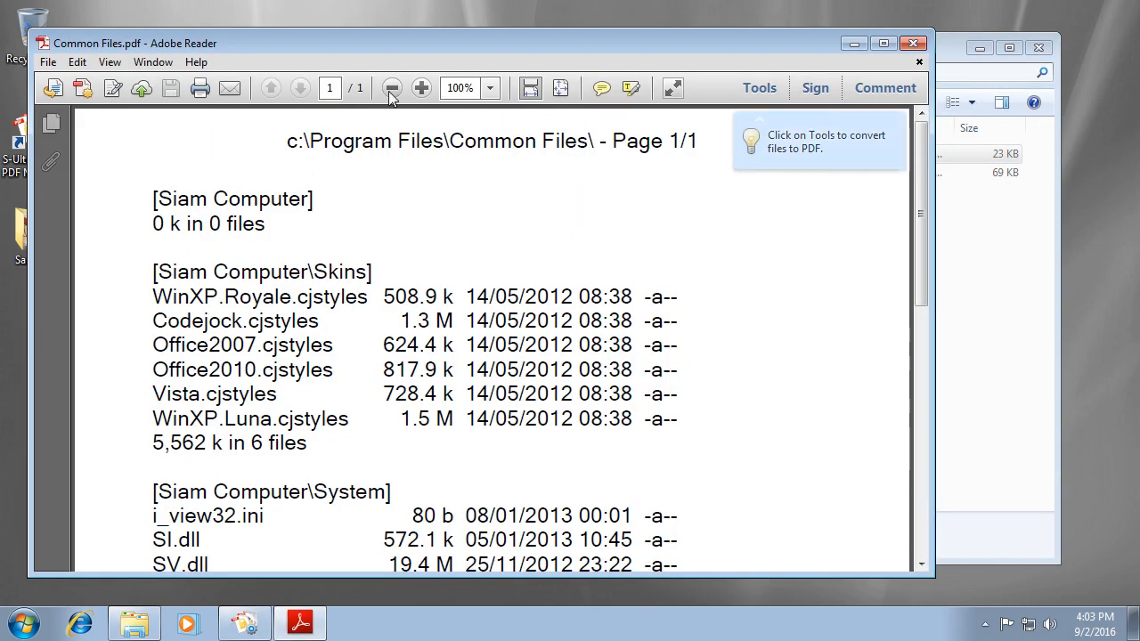
pyautogui.click(913, 43)
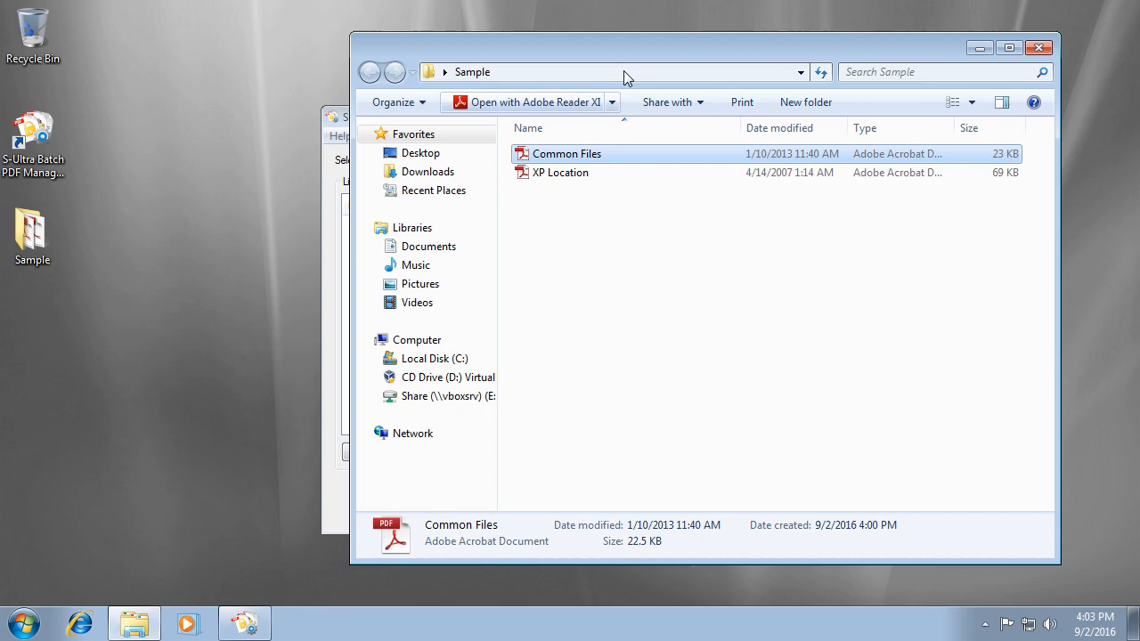
pyautogui.doubleClick(567, 175)
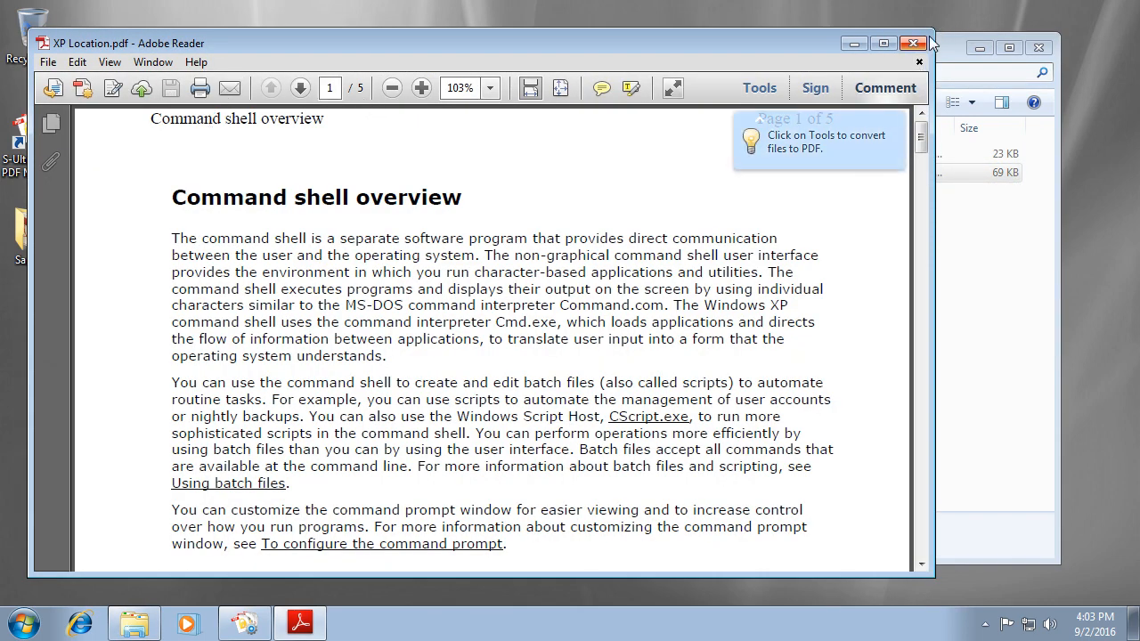
pyautogui.click(913, 43)
pyautogui.click(1038, 49)
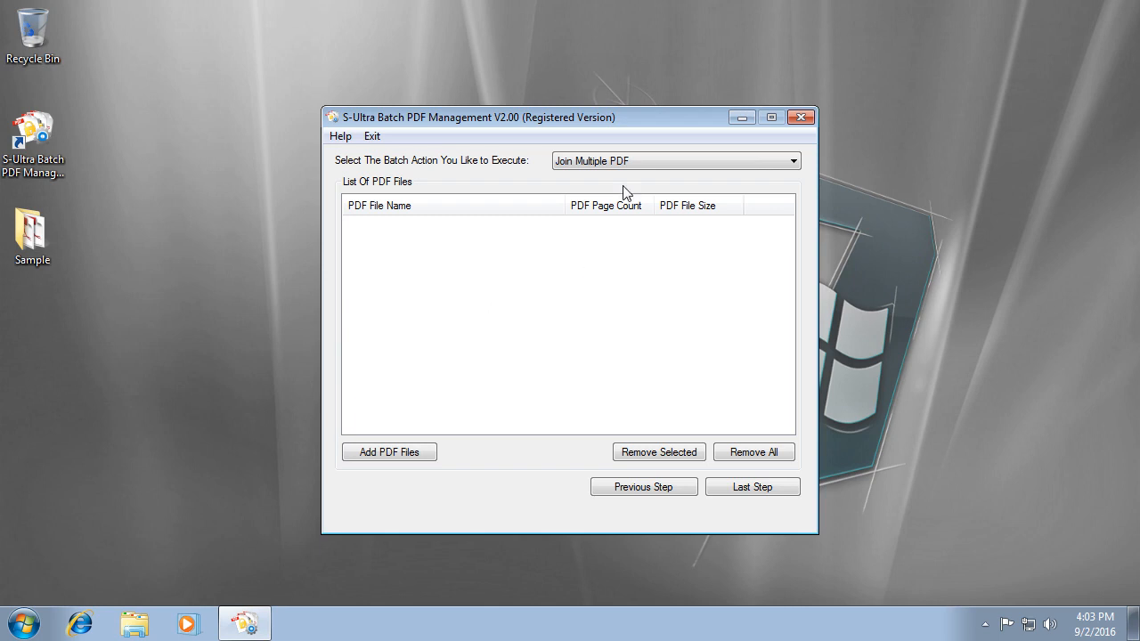
# Add the Common Files and XP Location PDFs to the file list.
pyautogui.click(412, 452)
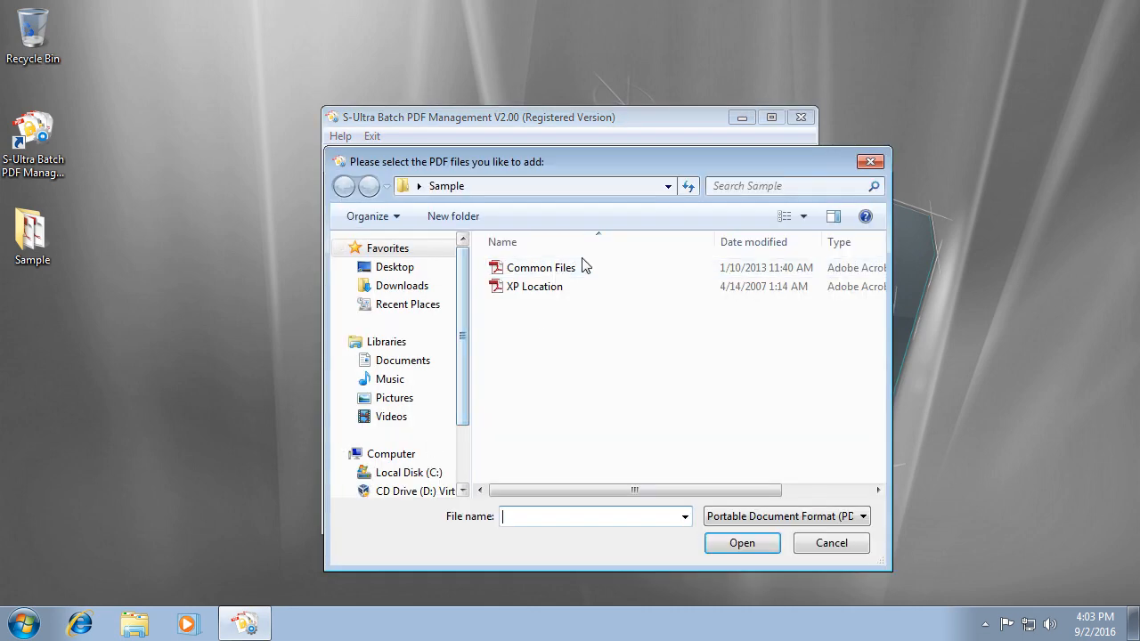
pyautogui.moveTo(555, 257); pyautogui.dragTo(529, 326)
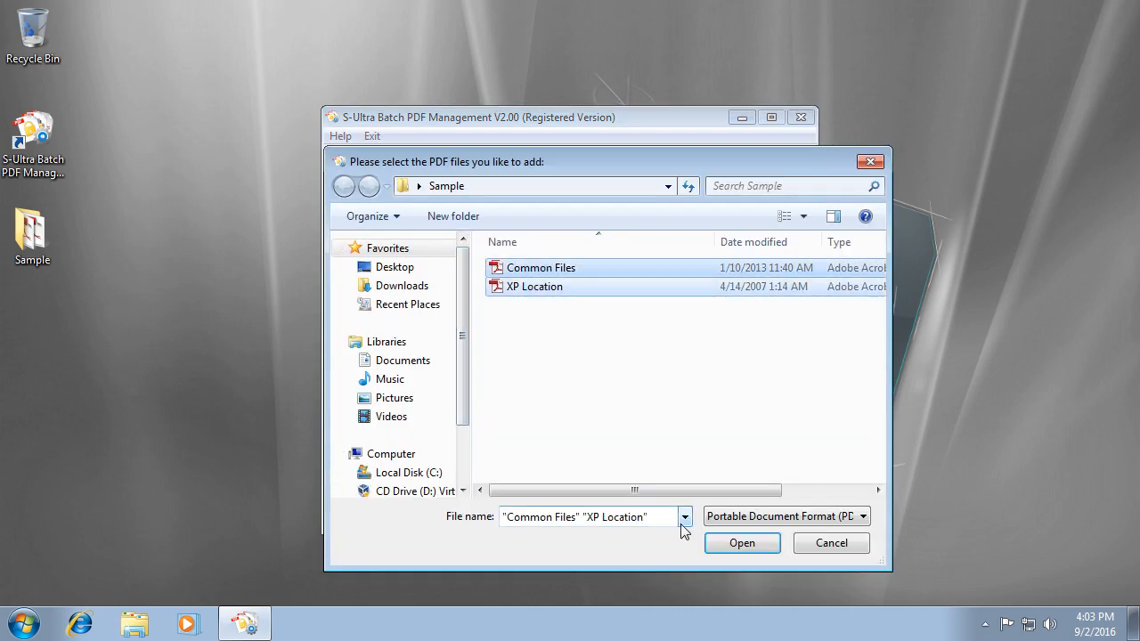
pyautogui.click(742, 545)
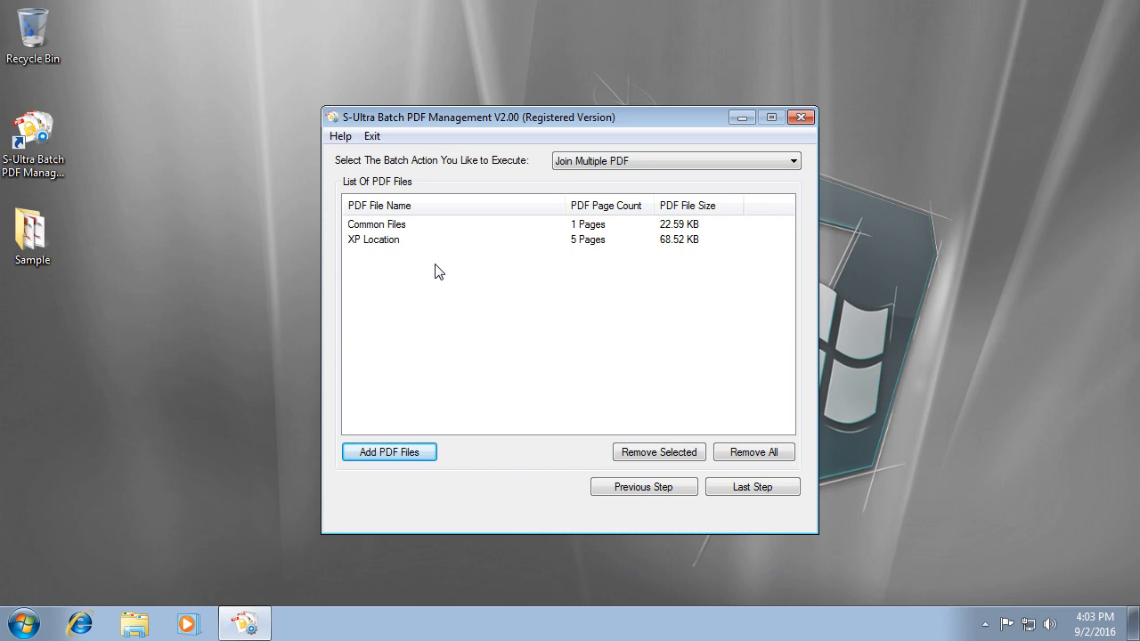
# Save the joined output as Joined PDF.pdf on the Desktop and start the batch.
pyautogui.click(756, 488)
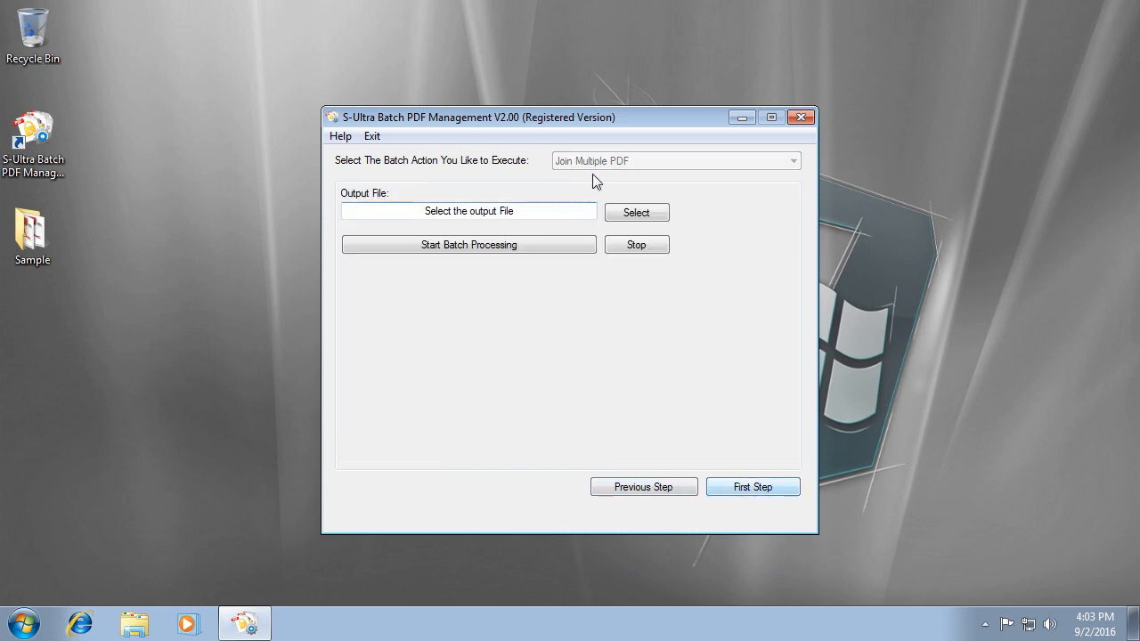
pyautogui.click(647, 214)
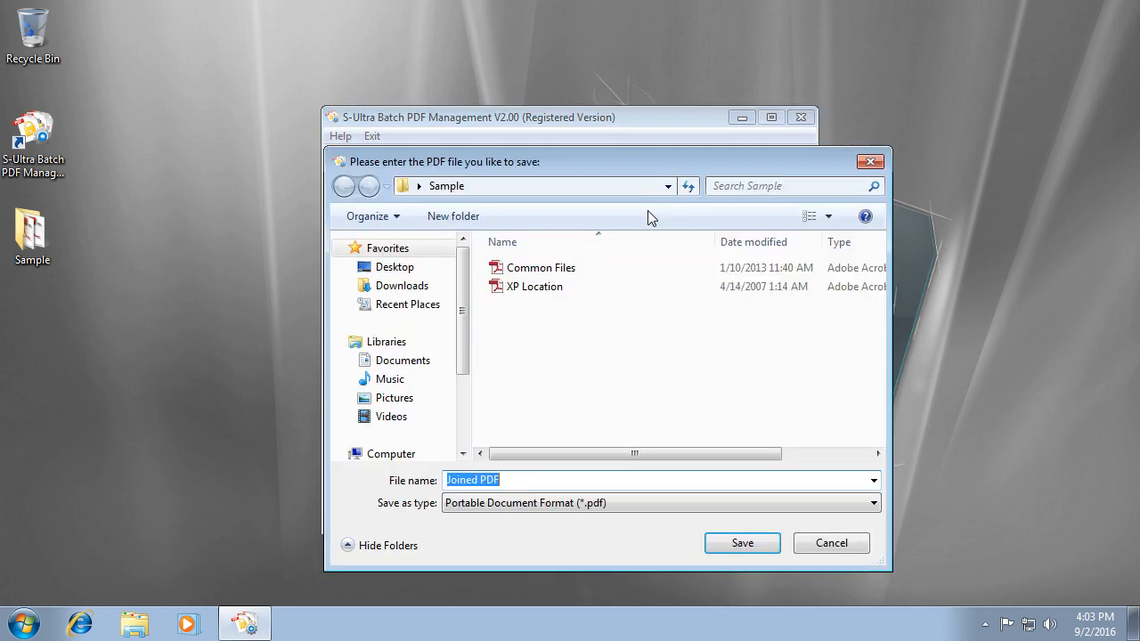
pyautogui.click(395, 268)
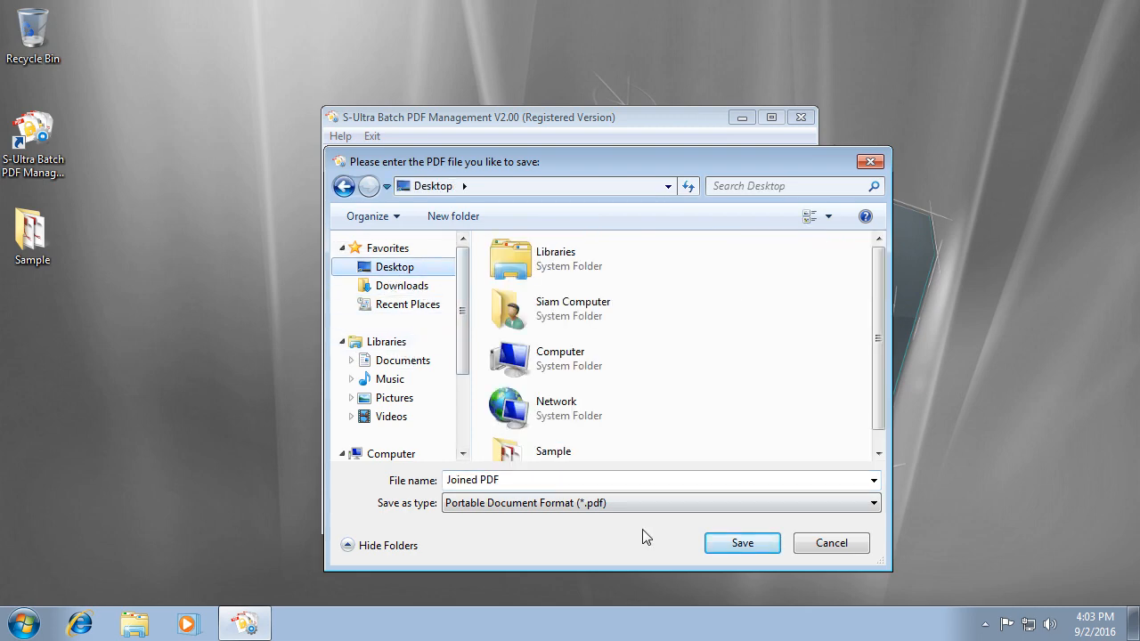
pyautogui.click(752, 547)
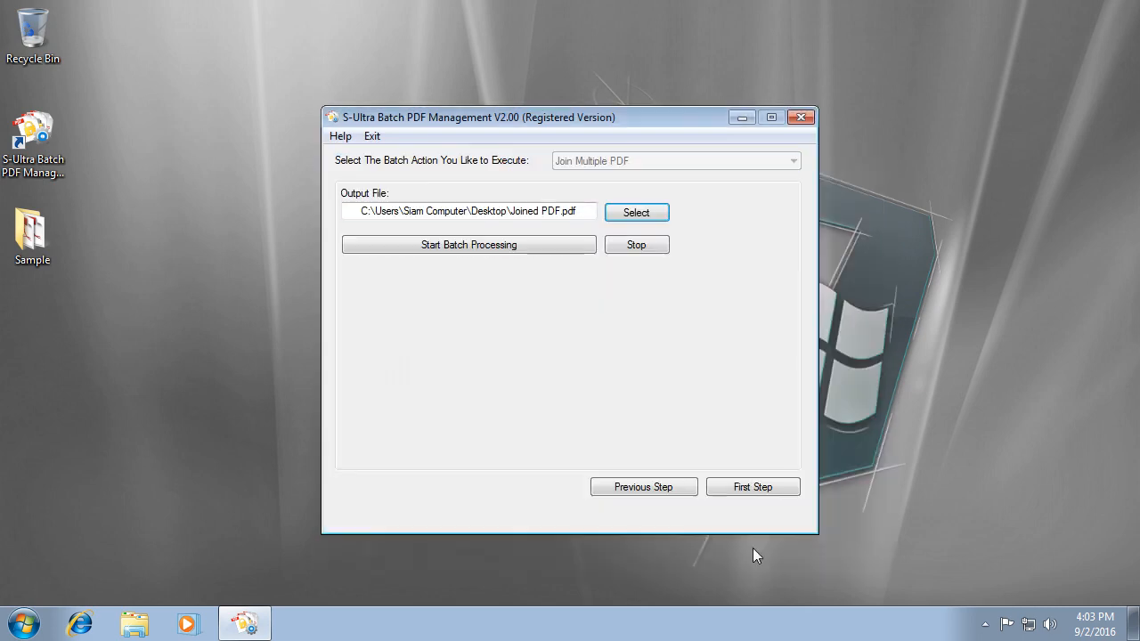
pyautogui.click(449, 252)
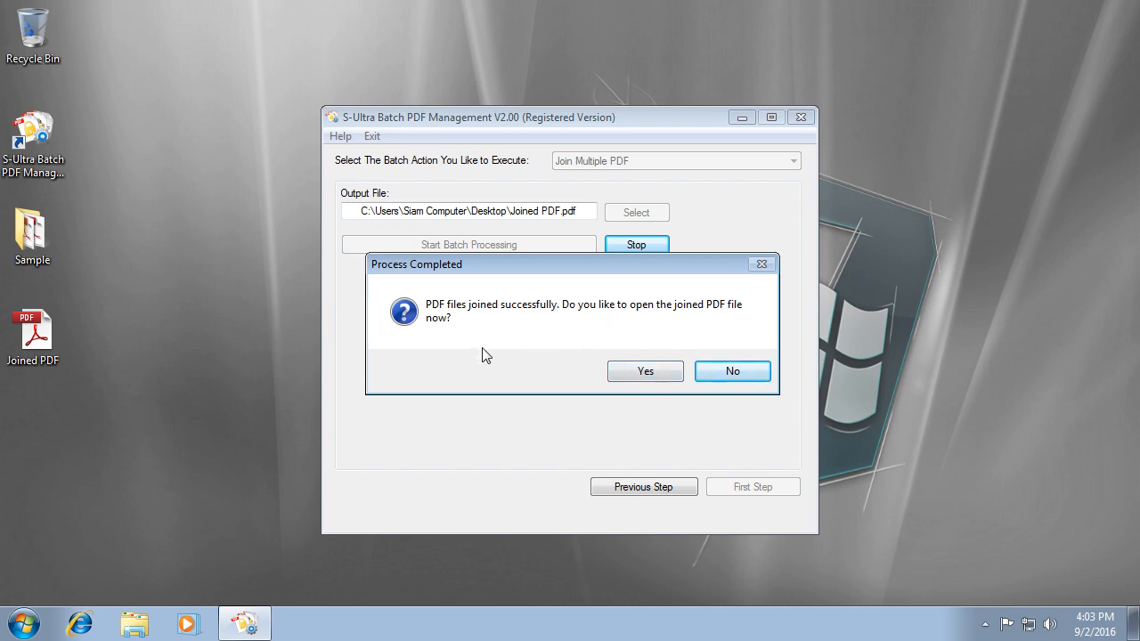
# Open Joined PDF.pdf, fit the page, page through to page 6, then close Reader.
pyautogui.click(655, 374)
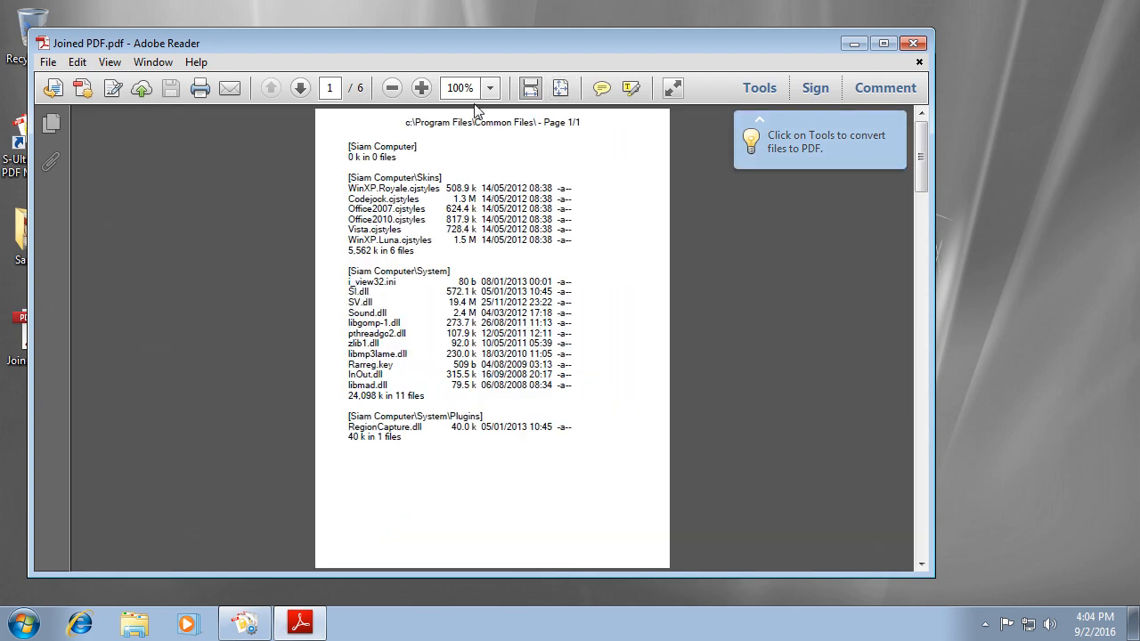
pyautogui.click(563, 89)
pyautogui.click(300, 87)
pyautogui.click(300, 87)
pyautogui.click(300, 88)
pyautogui.click(300, 87)
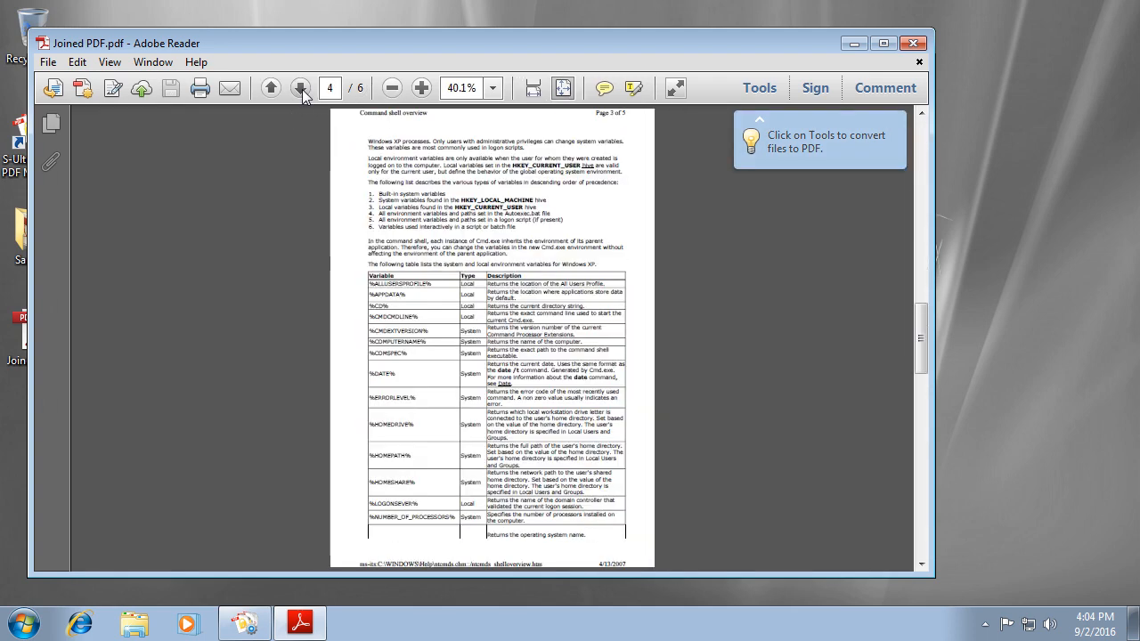
pyautogui.click(300, 87)
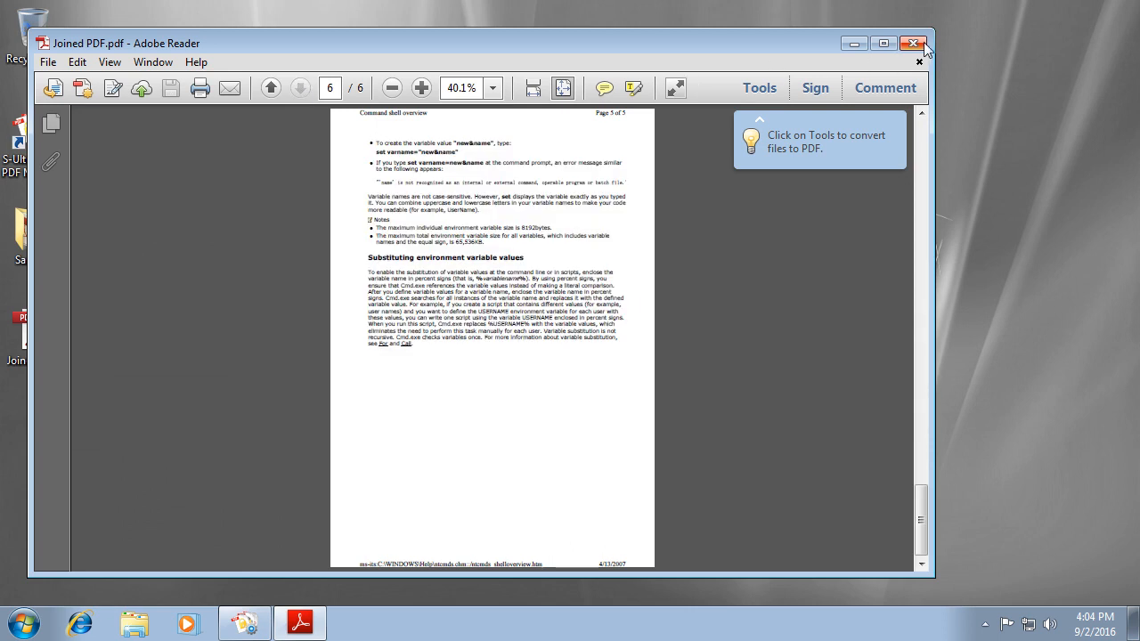
pyautogui.click(912, 43)
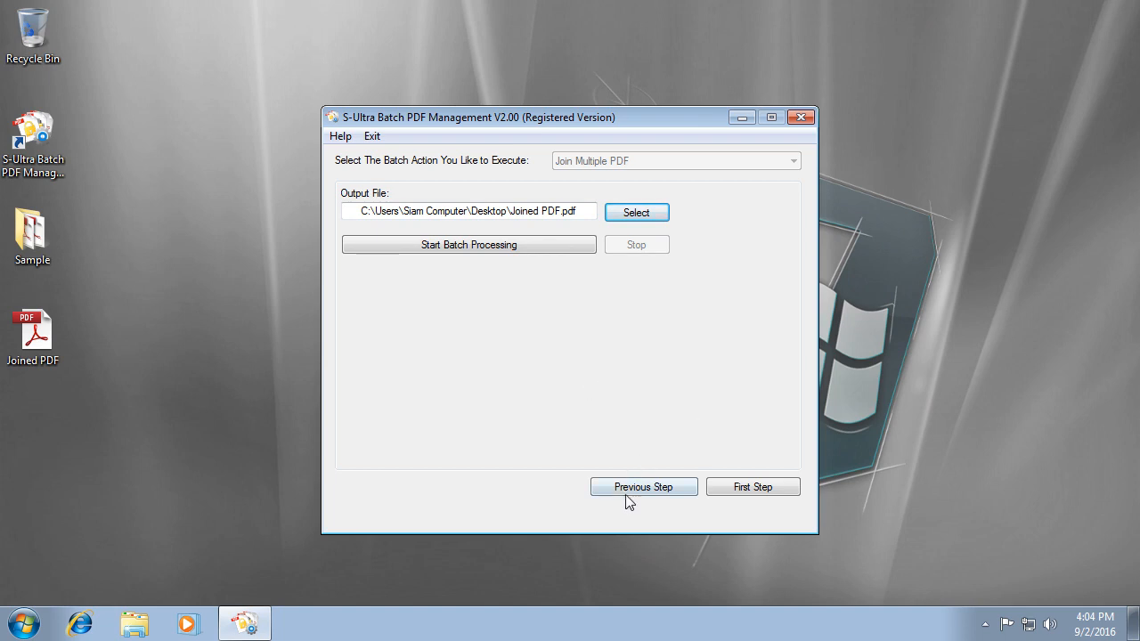
# Switch the batch action to Reorder PDF Pages.
pyautogui.click(647, 492)
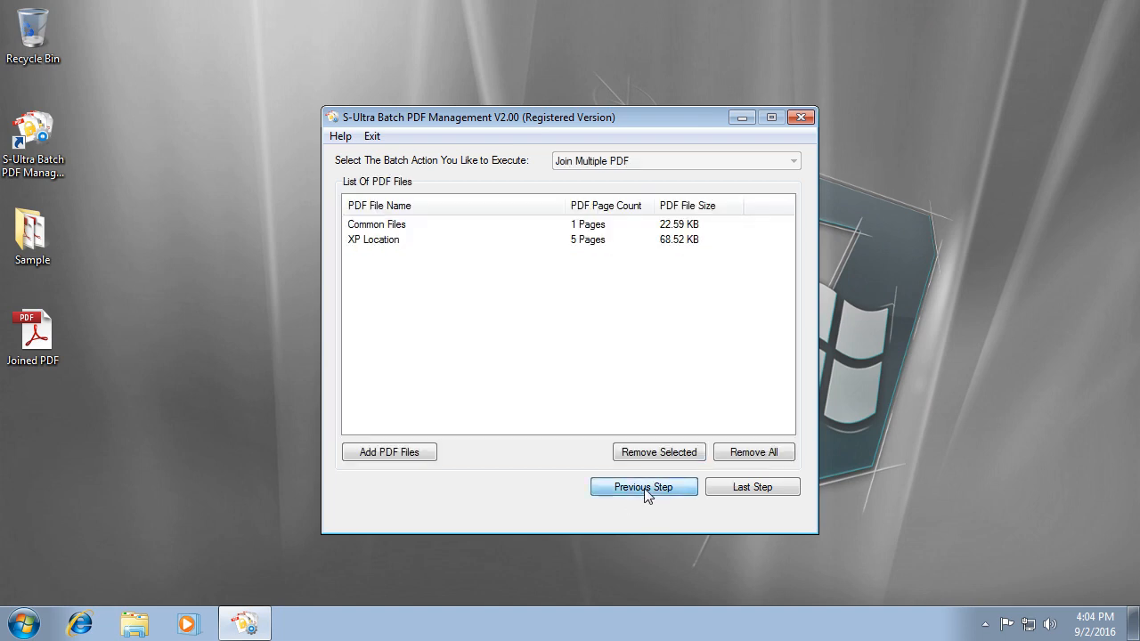
pyautogui.click(607, 161)
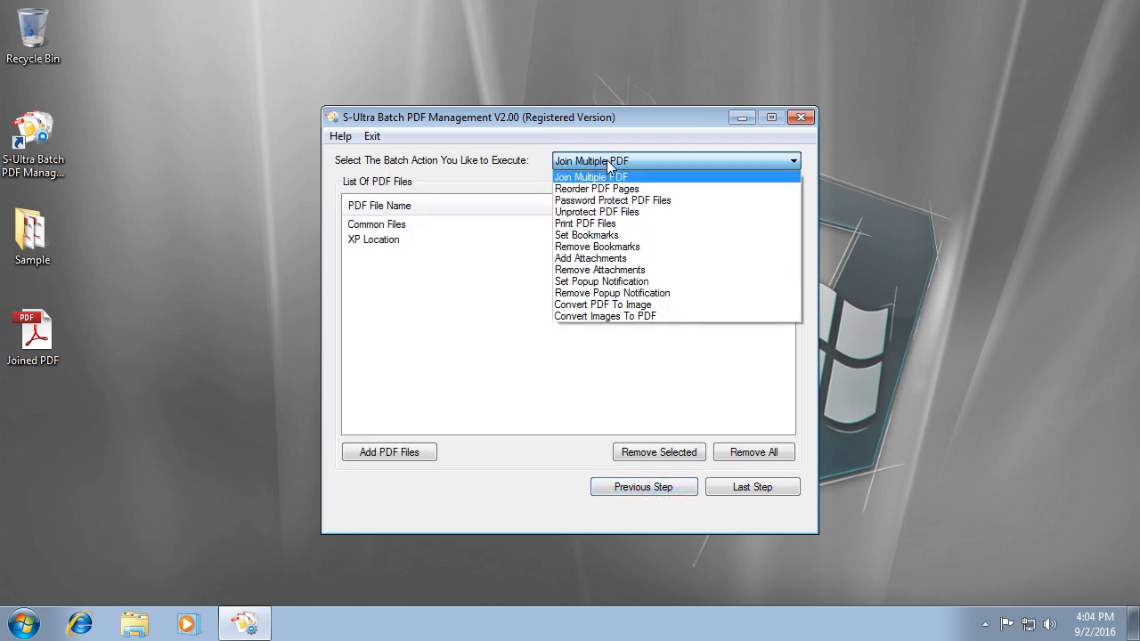
pyautogui.click(663, 190)
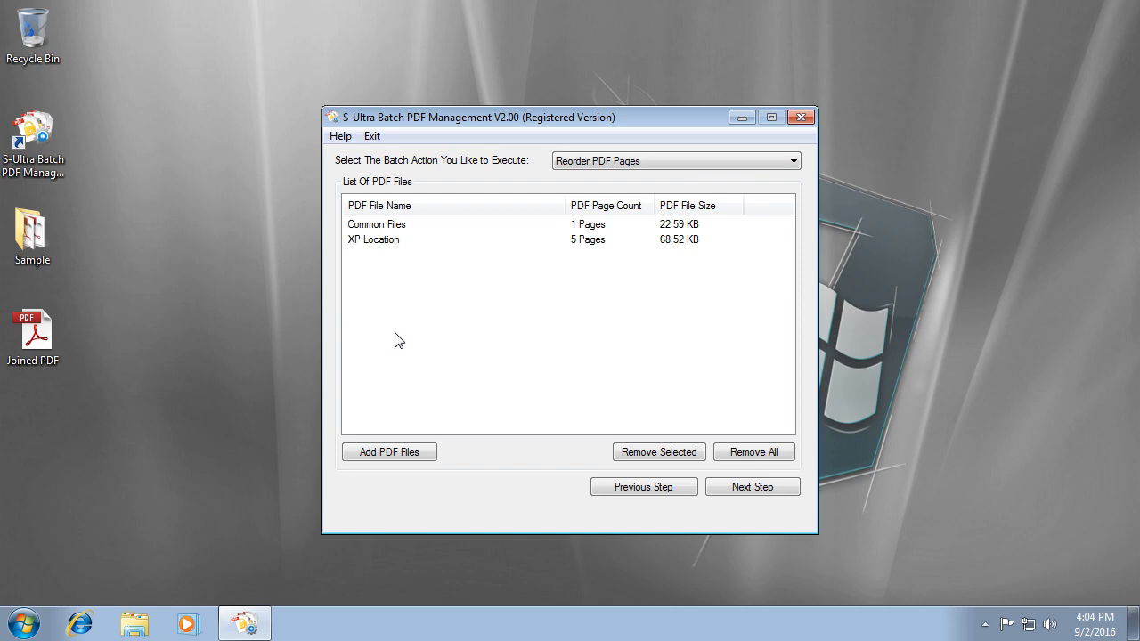
# Remove Common Files from the list, leaving only XP Location selected.
pyautogui.click(390, 228)
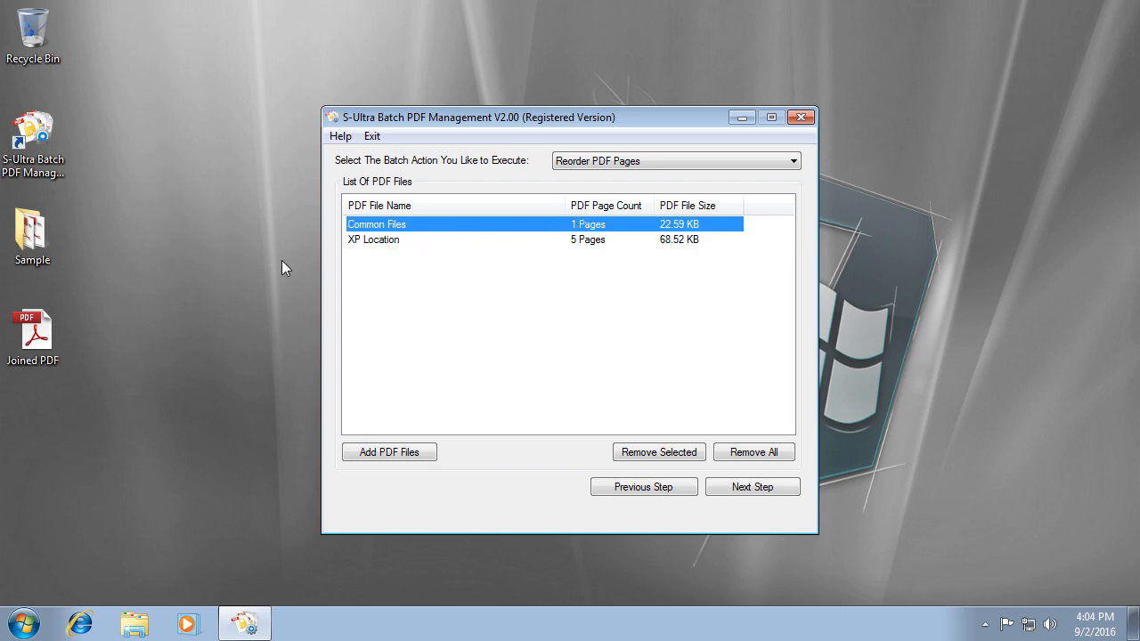
pyautogui.click(400, 247)
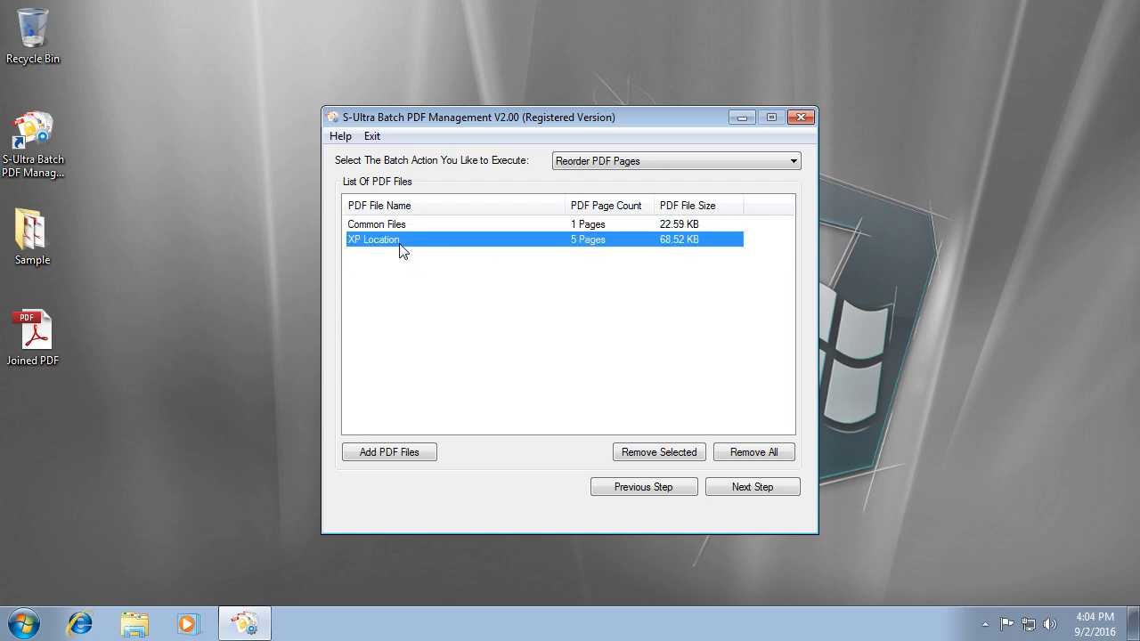
pyautogui.click(596, 225)
pyautogui.click(666, 452)
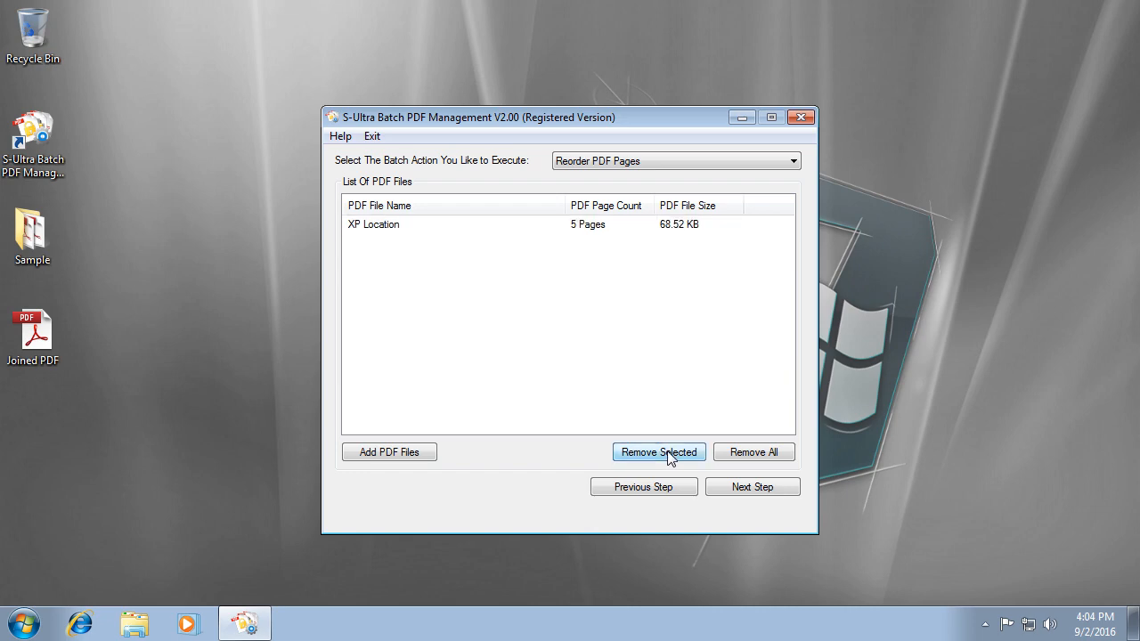
pyautogui.click(363, 225)
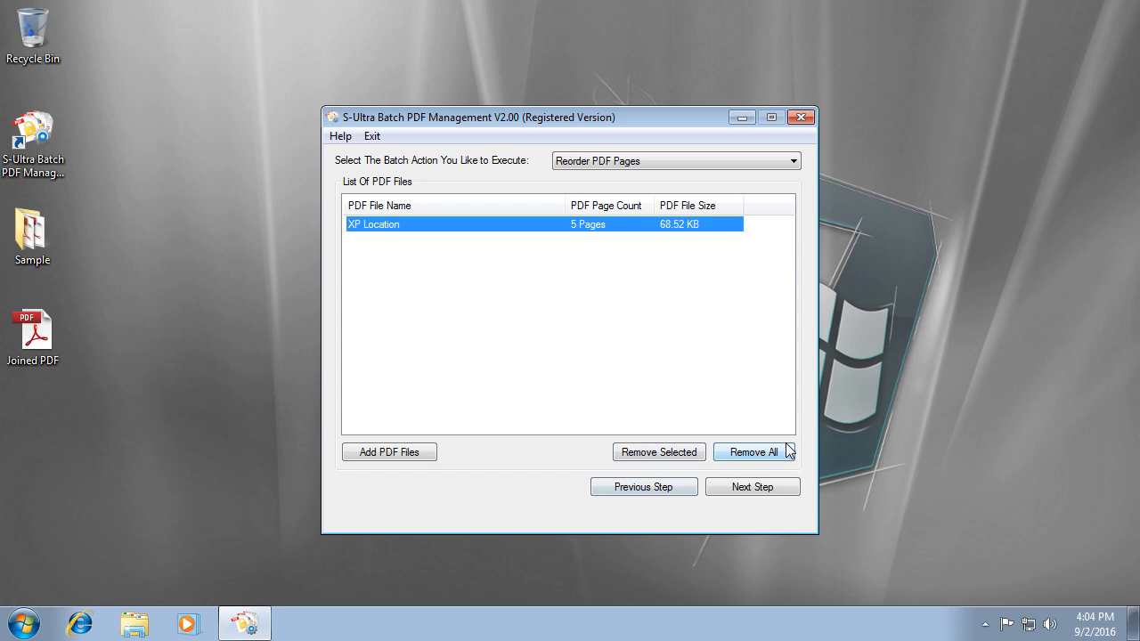
# Reorder XP Location's pages to 005, 003, 001, 002, 004.
pyautogui.click(754, 487)
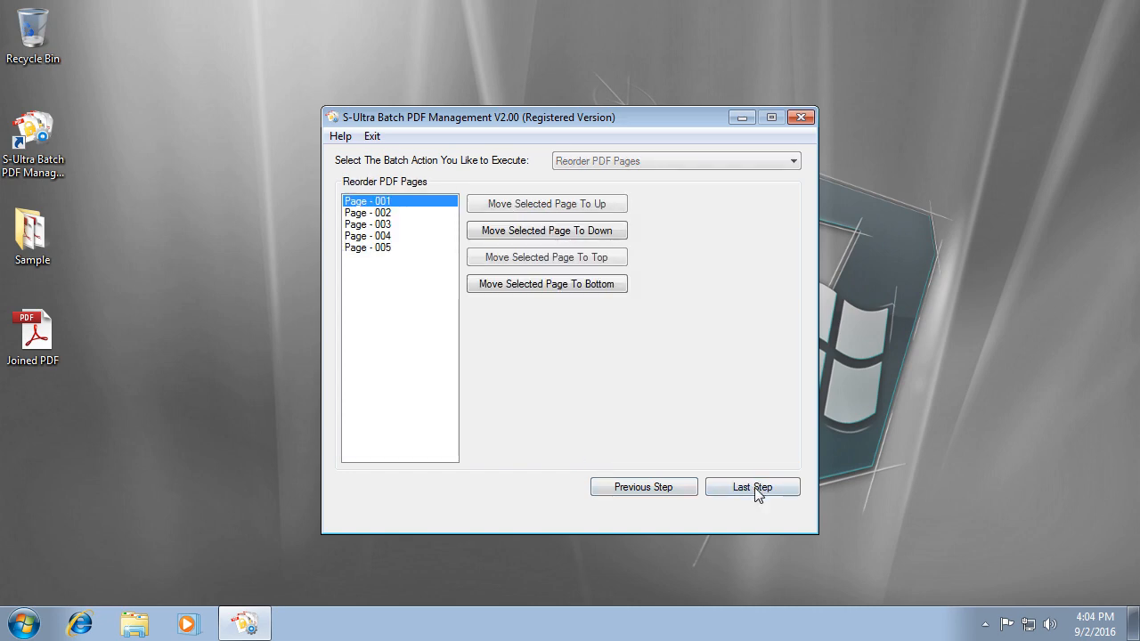
pyautogui.click(395, 199)
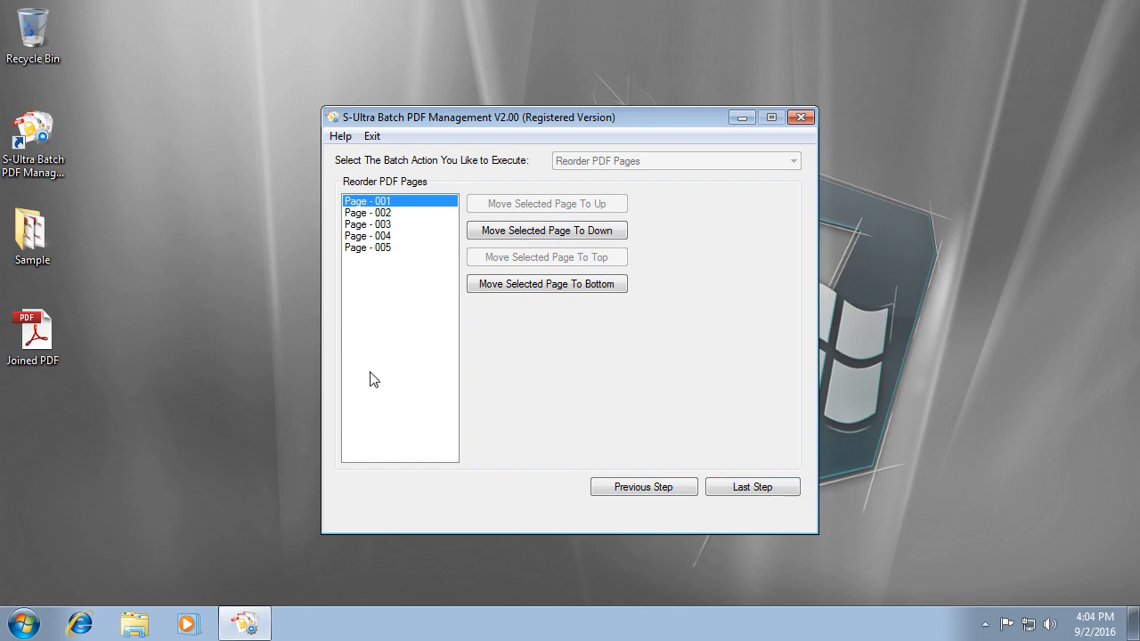
pyautogui.click(405, 249)
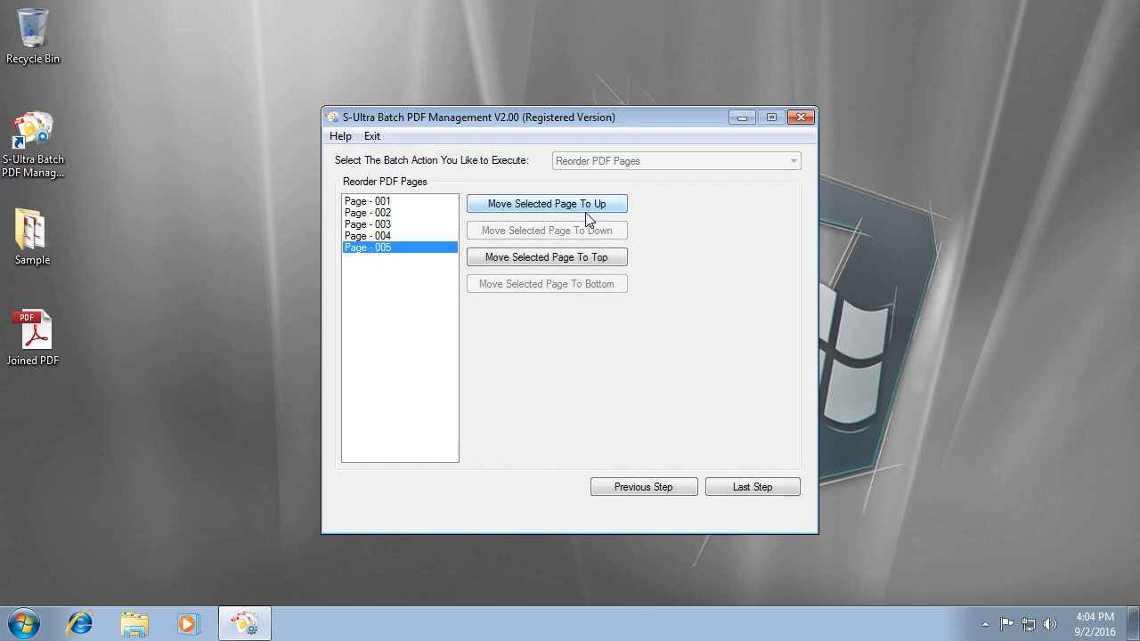
pyautogui.click(585, 212)
pyautogui.click(585, 204)
pyautogui.click(585, 204)
pyautogui.click(585, 203)
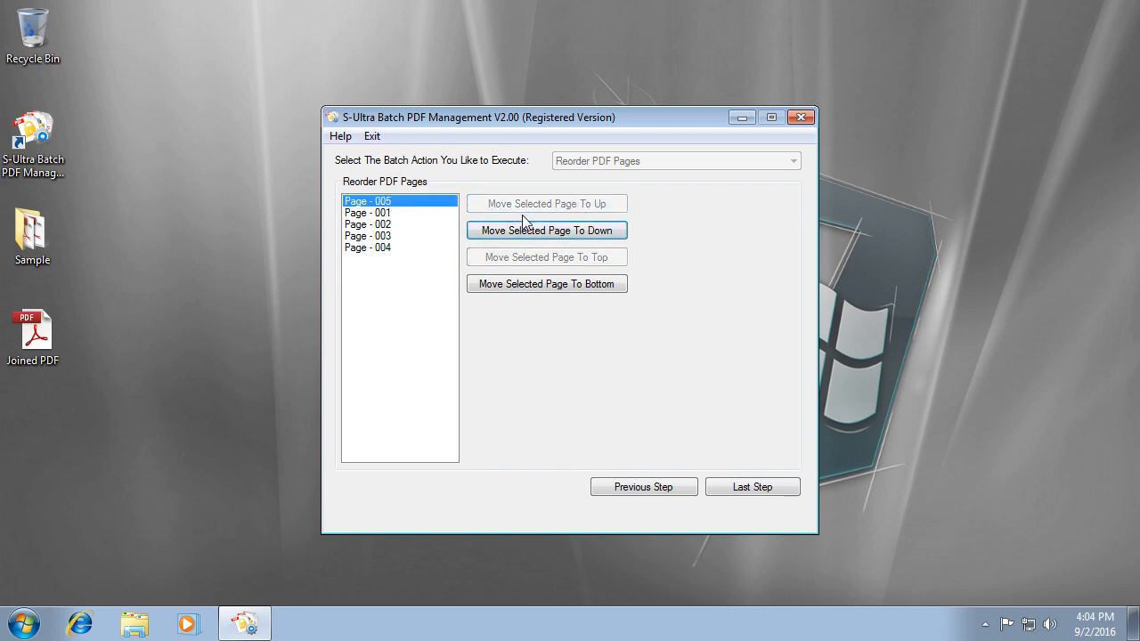
pyautogui.click(386, 236)
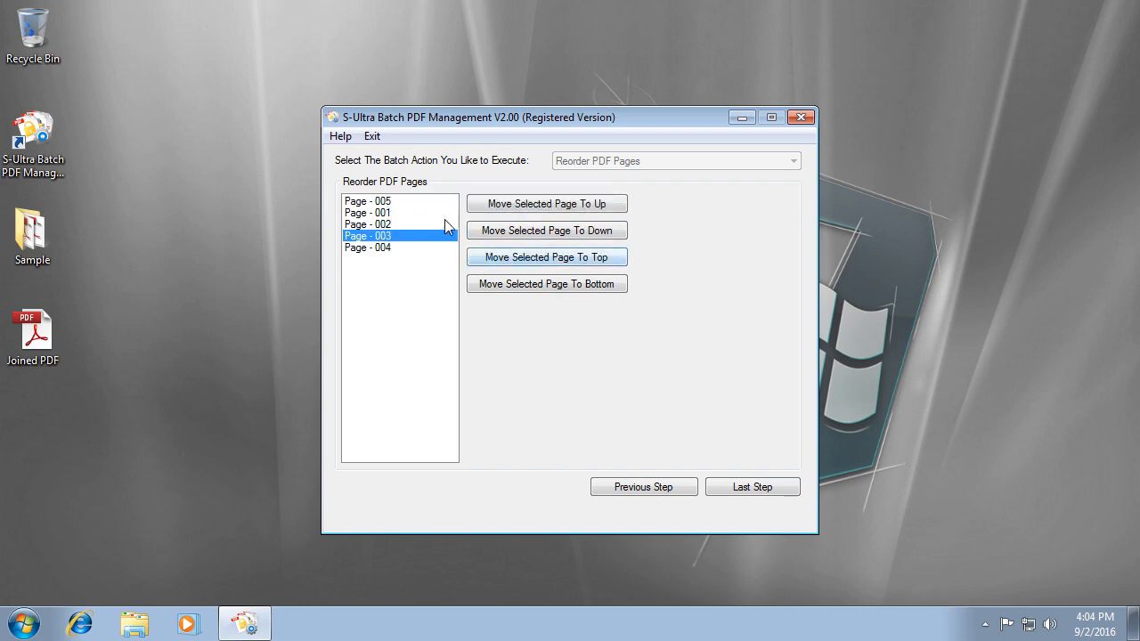
pyautogui.click(512, 206)
pyautogui.click(512, 205)
pyautogui.click(388, 248)
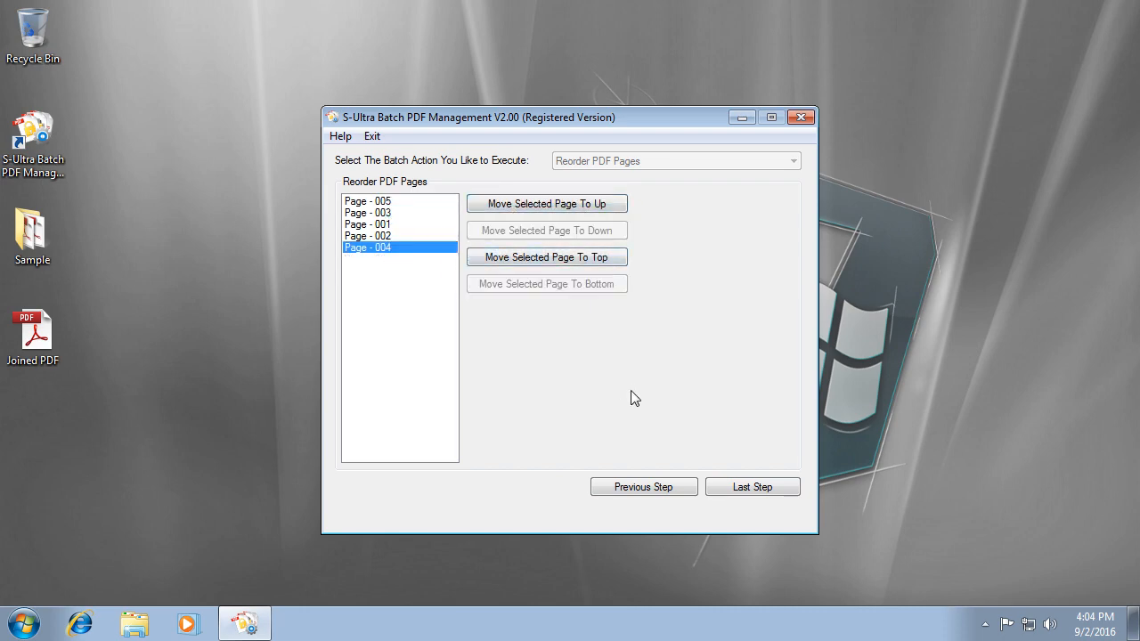
# Create a new Desktop folder named Output as destination and run the batch.
pyautogui.click(746, 495)
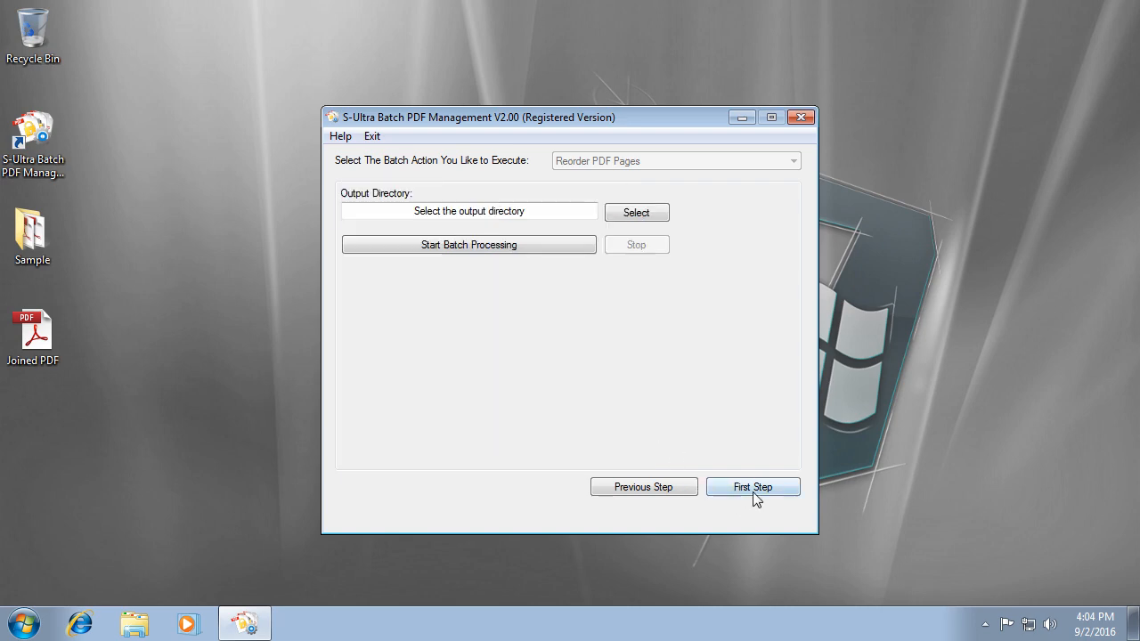
pyautogui.click(631, 215)
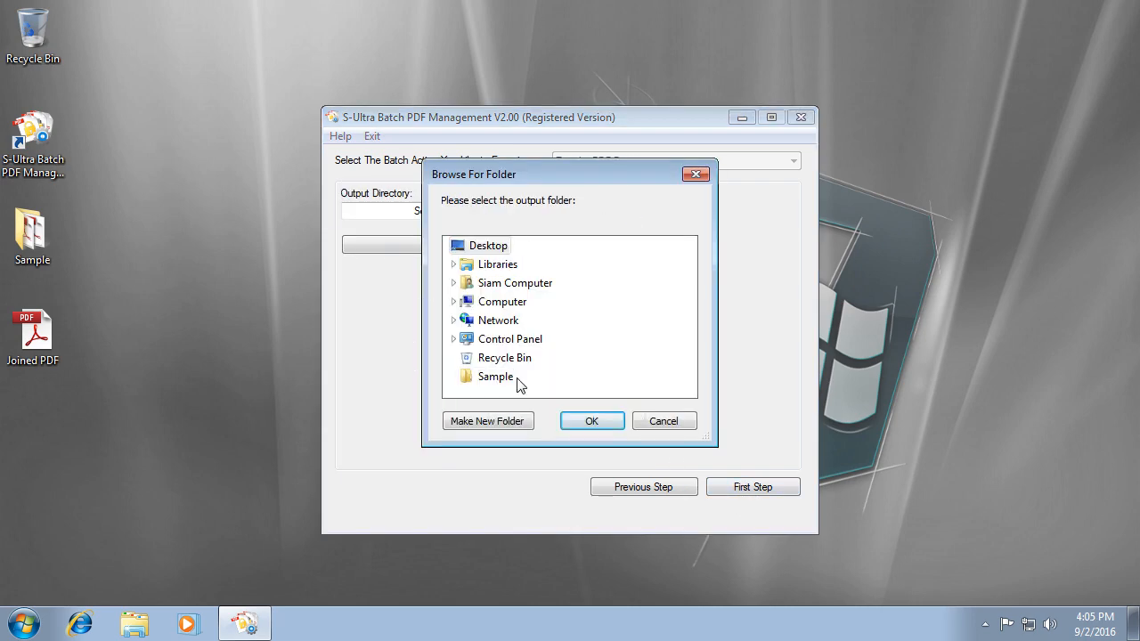
pyautogui.click(487, 421)
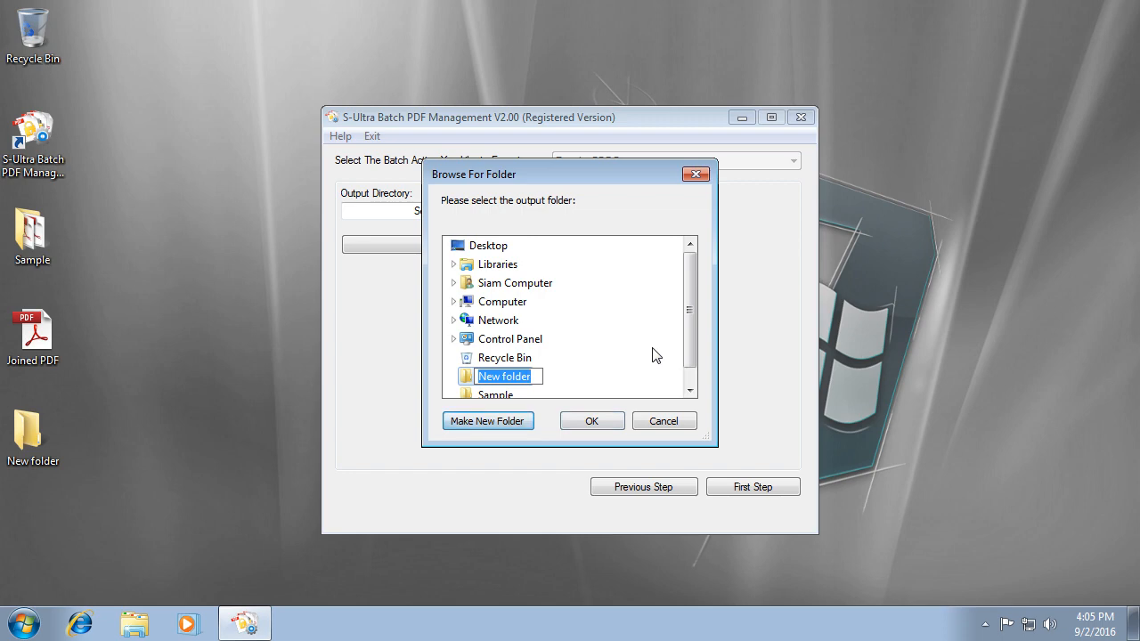
pyautogui.write('Output')
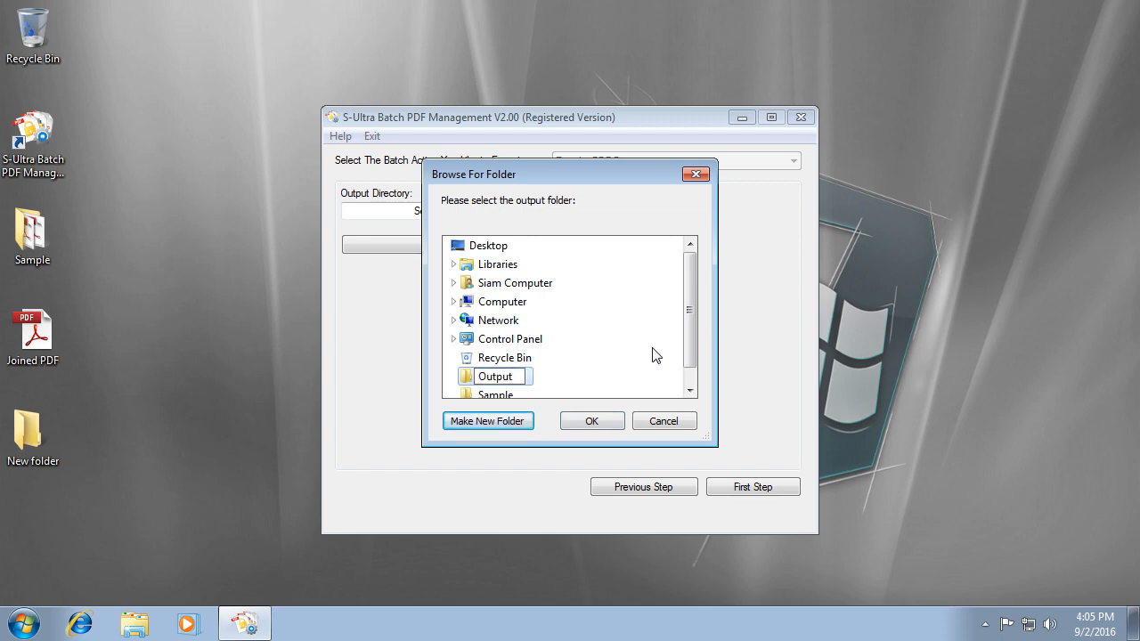
pyautogui.click(592, 421)
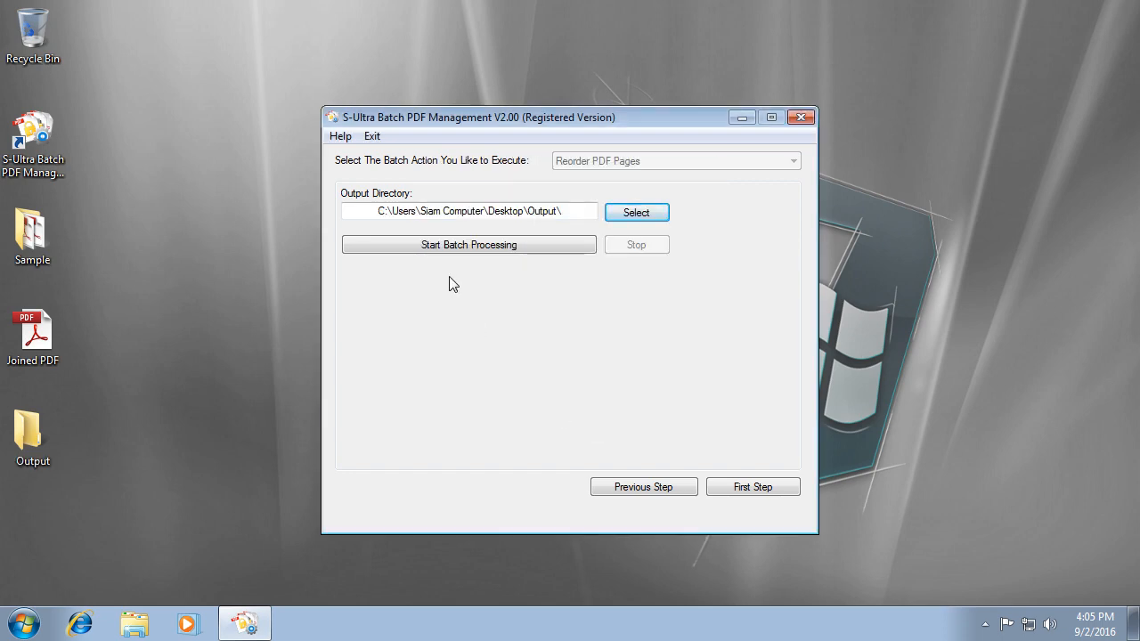
pyautogui.click(457, 247)
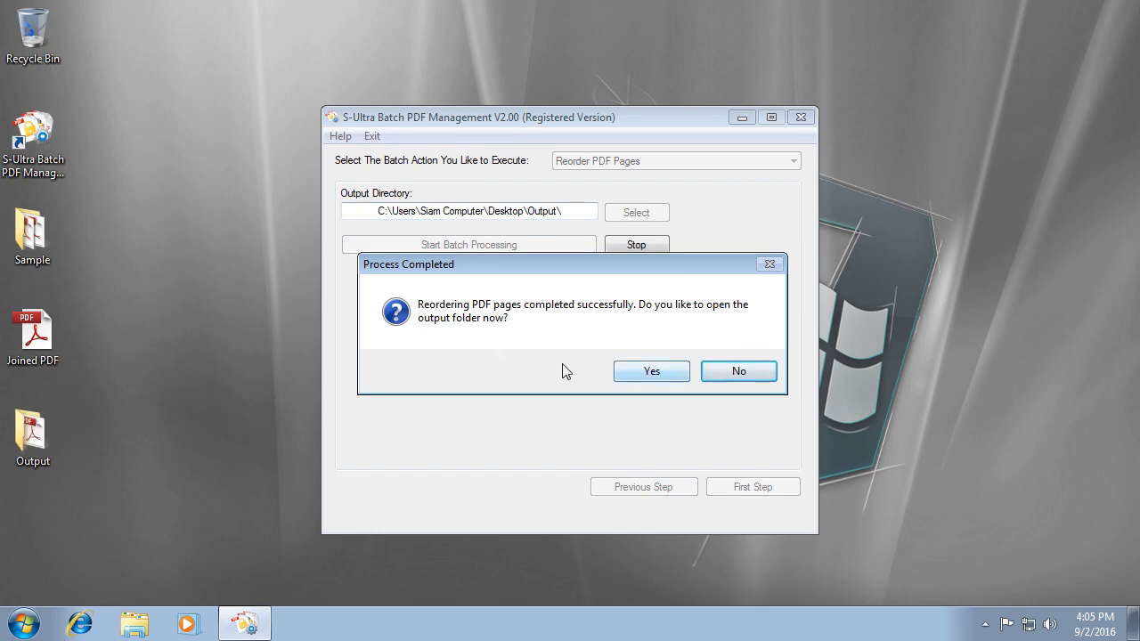
# Open the reordered XP Location.pdf from Output and confirm its pages read 5, 3, 1, 2.
pyautogui.click(665, 371)
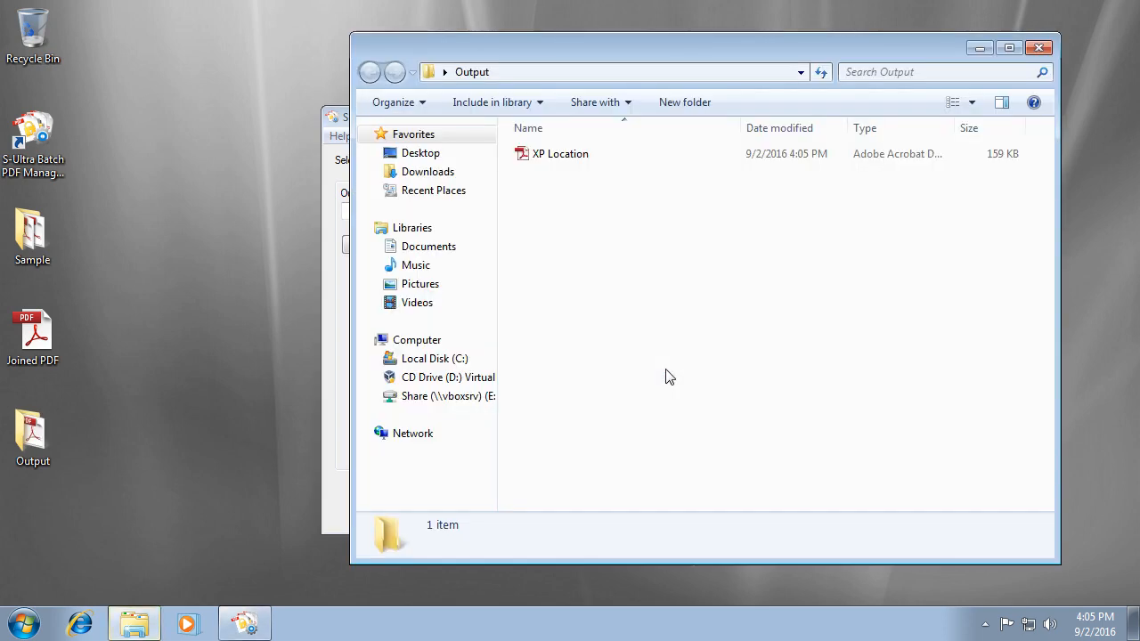
pyautogui.doubleClick(563, 156)
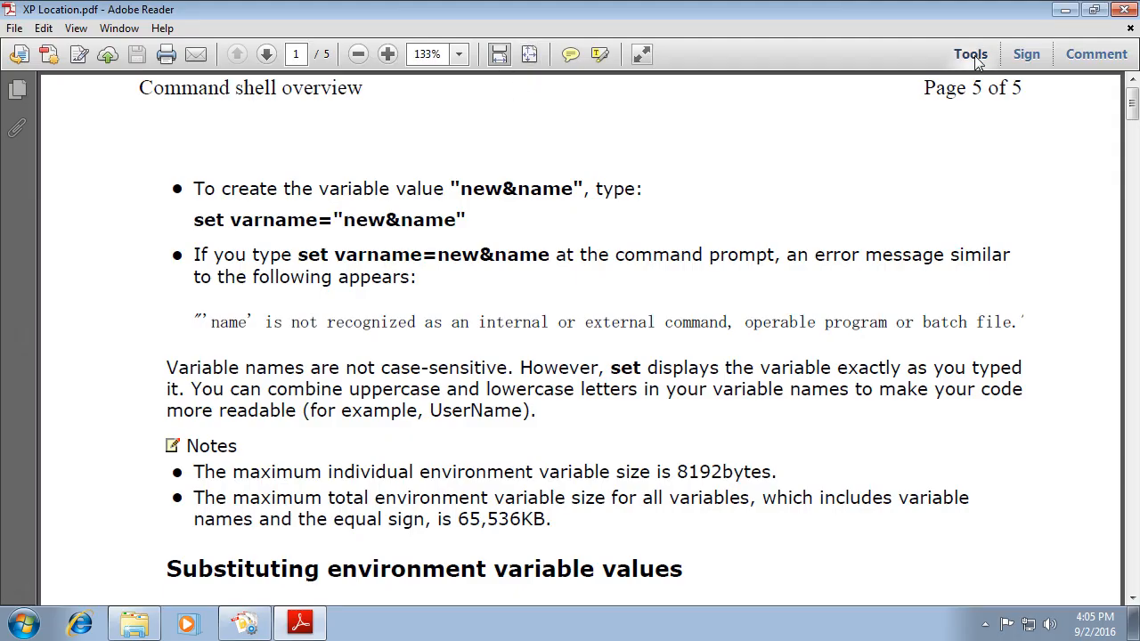
pyautogui.moveTo(923, 80); pyautogui.dragTo(1056, 105)
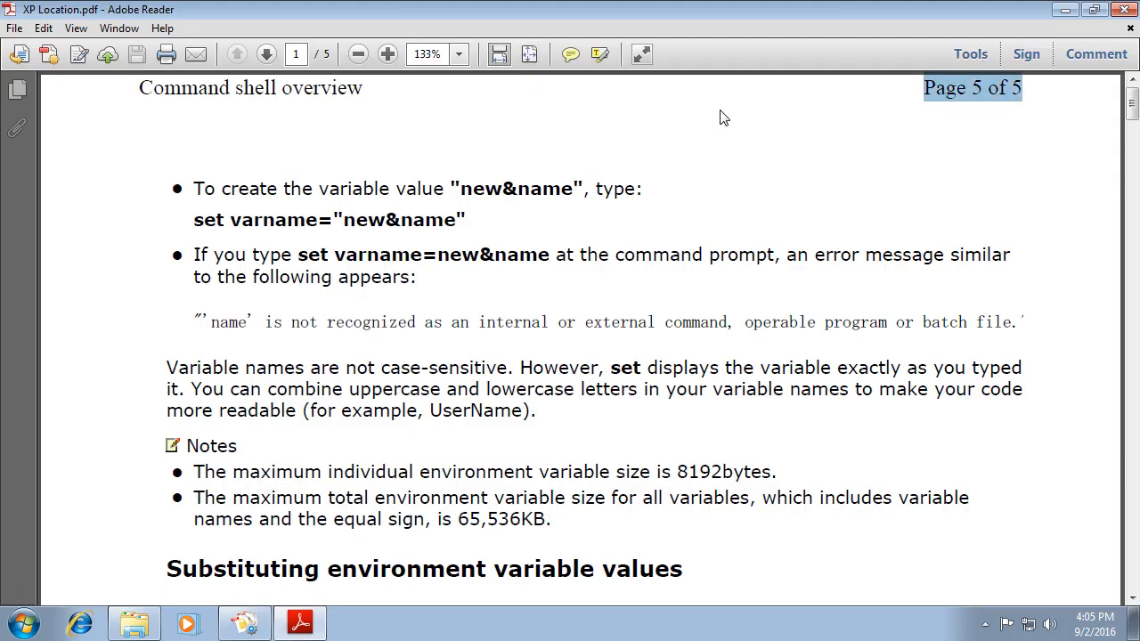
pyautogui.click(265, 56)
pyautogui.moveTo(914, 93); pyautogui.dragTo(1095, 105)
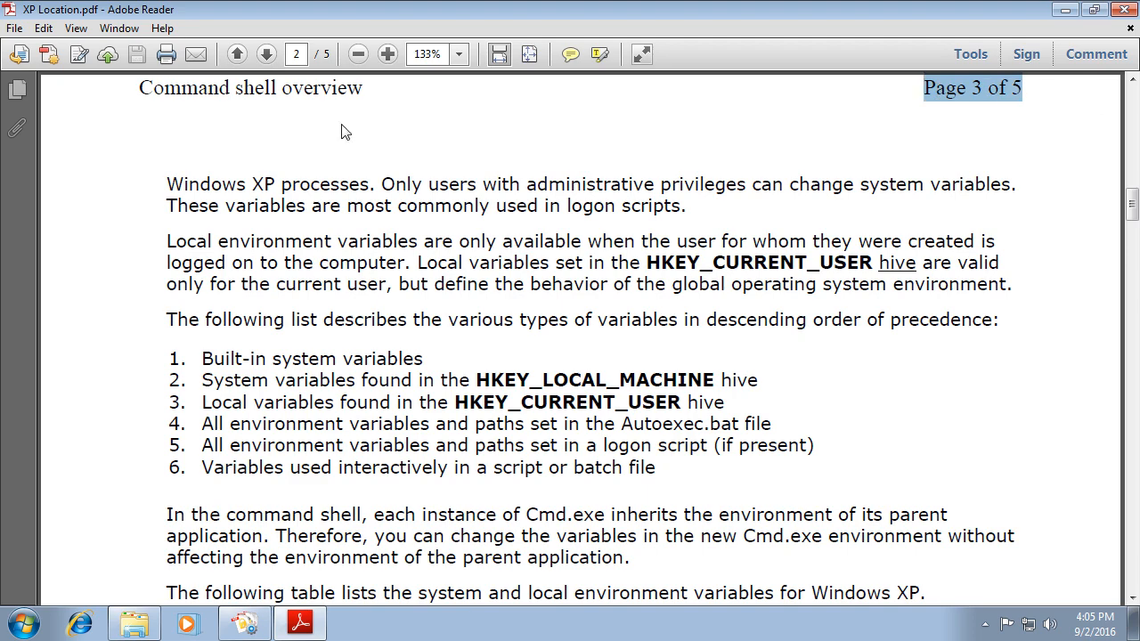
pyautogui.click(265, 55)
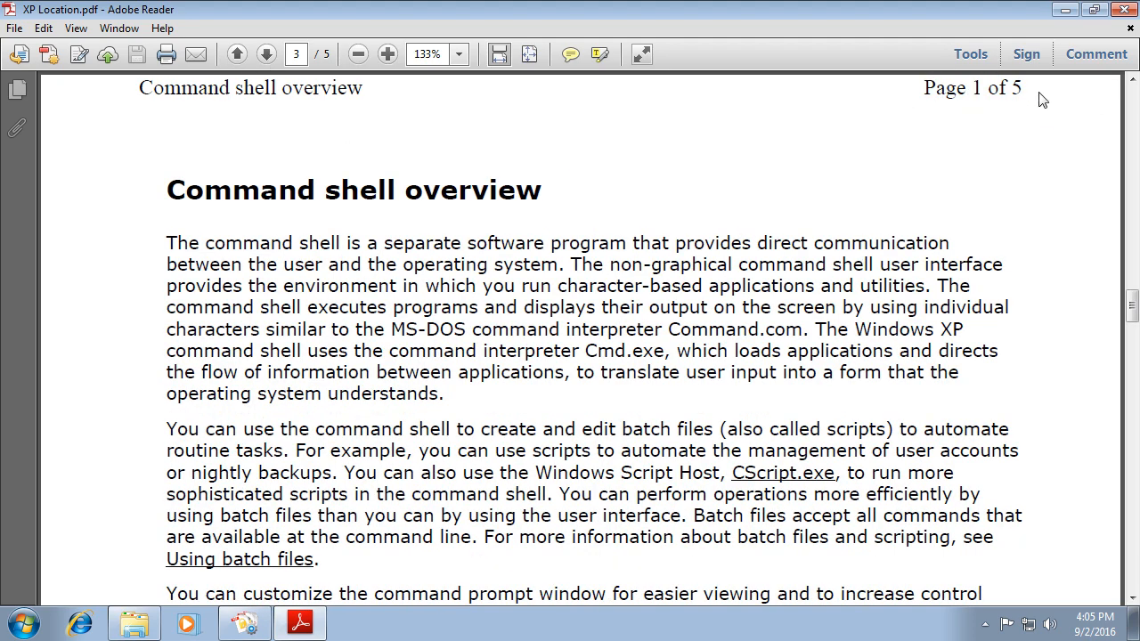
pyautogui.moveTo(922, 87); pyautogui.dragTo(1024, 87)
pyautogui.click(265, 55)
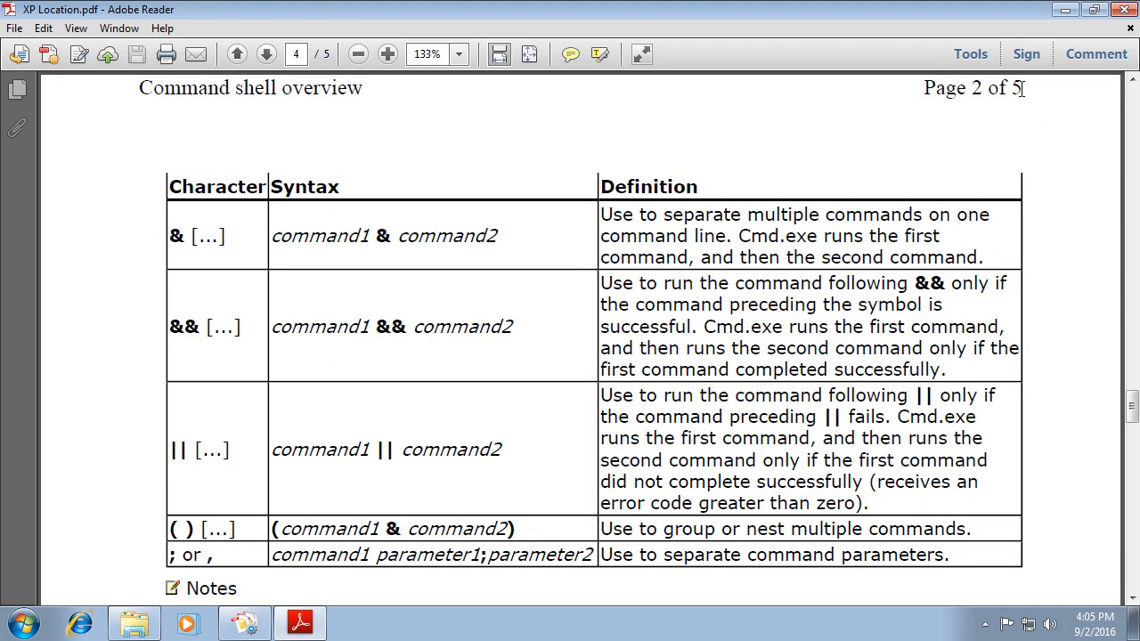
pyautogui.moveTo(922, 87); pyautogui.dragTo(1031, 94)
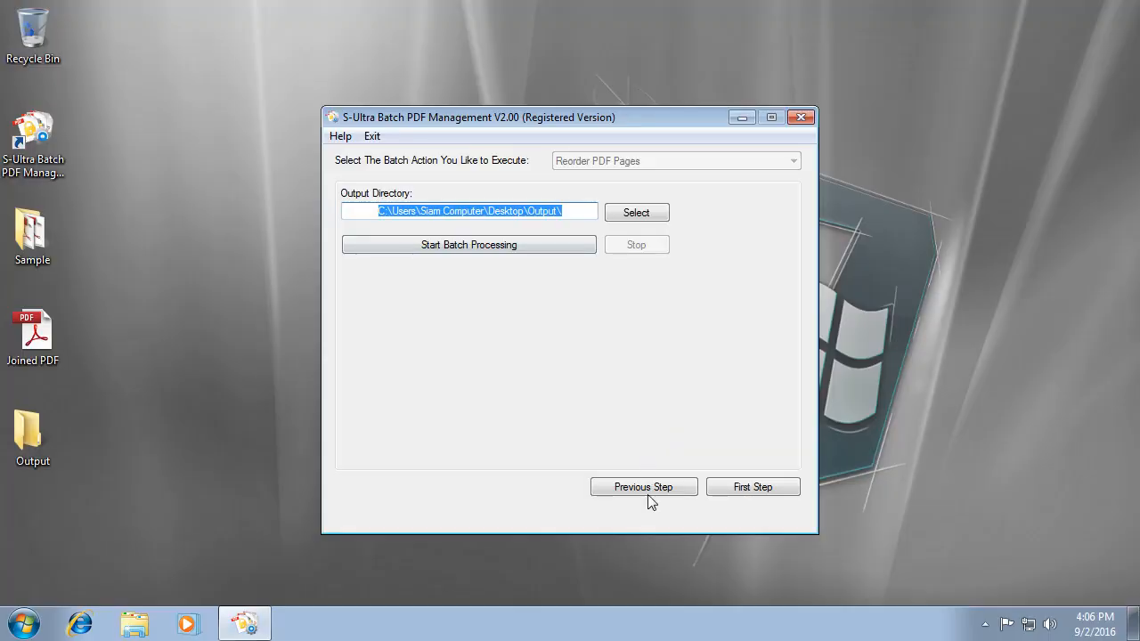
pyautogui.click(653, 489)
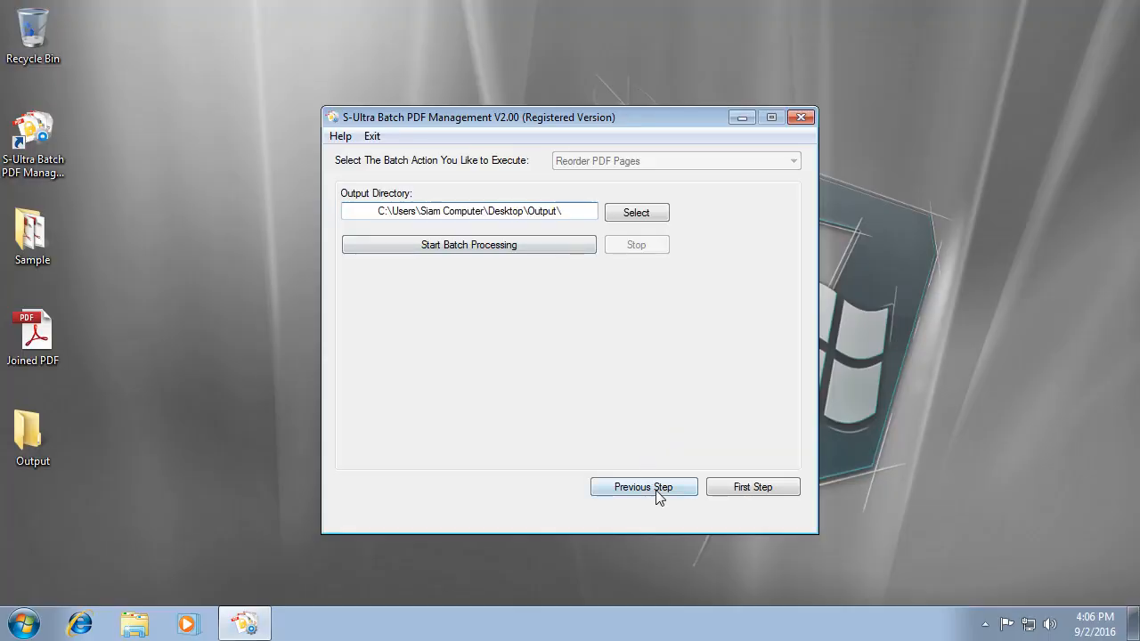
# Switch the batch action to Password Protect PDF Files.
pyautogui.click(659, 493)
pyautogui.click(635, 165)
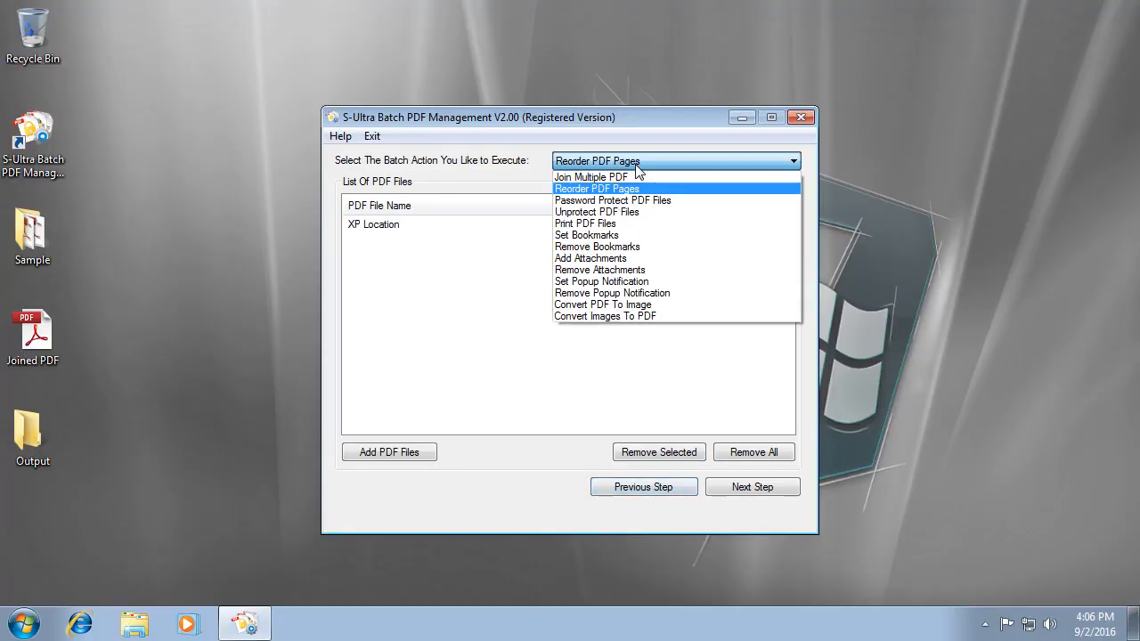
pyautogui.click(705, 201)
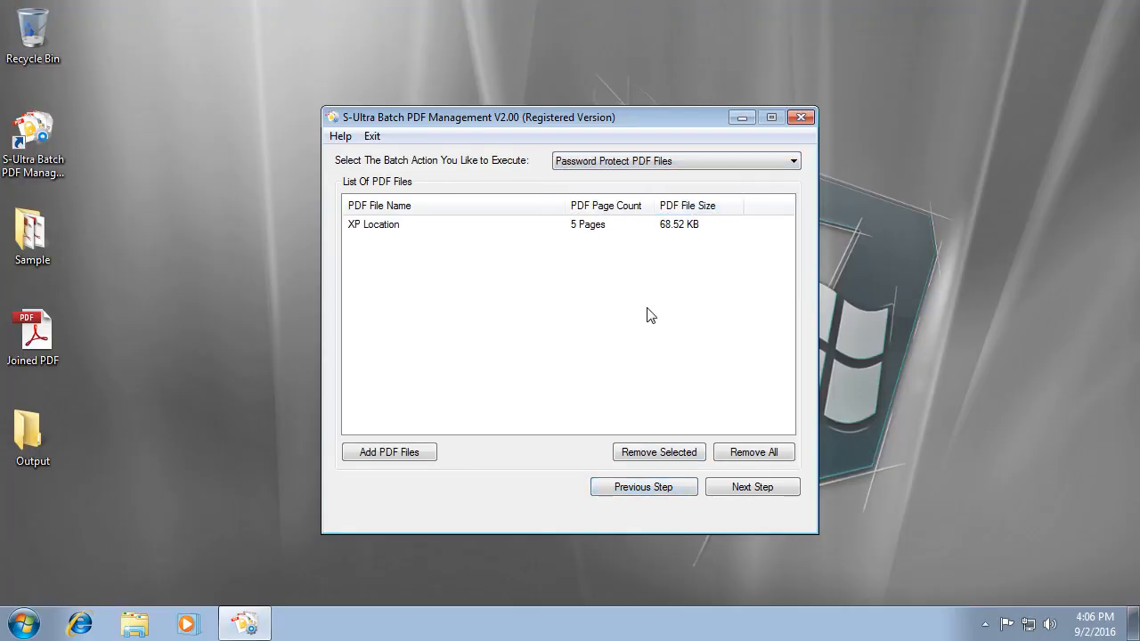
# Replace the file list with Common Files and XP Location from the Sample folder.
pyautogui.click(723, 454)
pyautogui.press('Return')
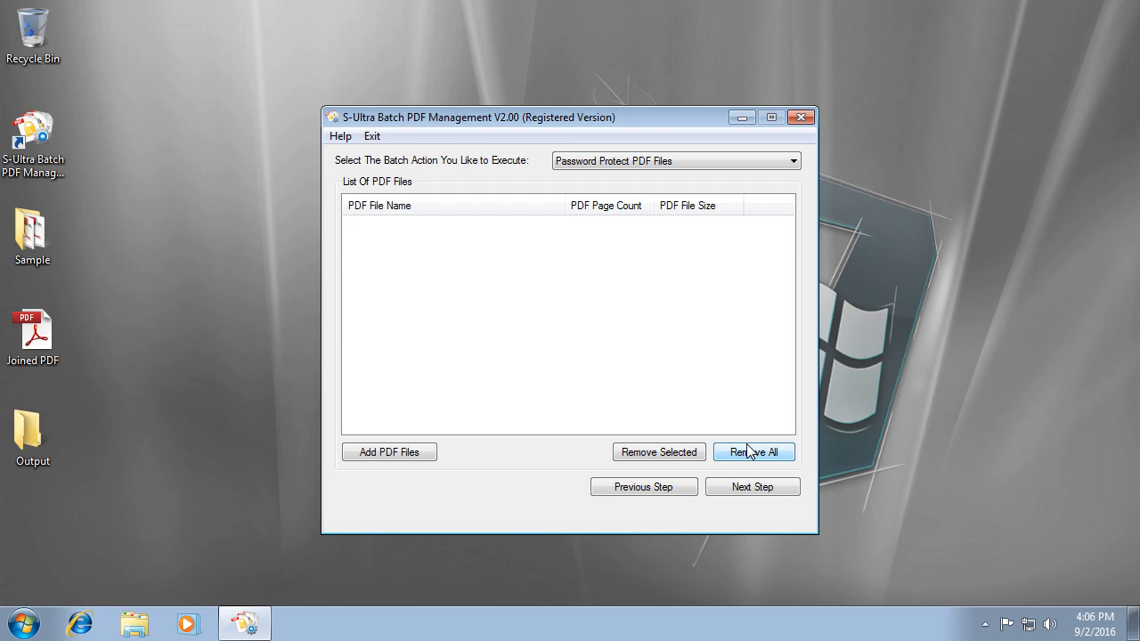
pyautogui.click(363, 451)
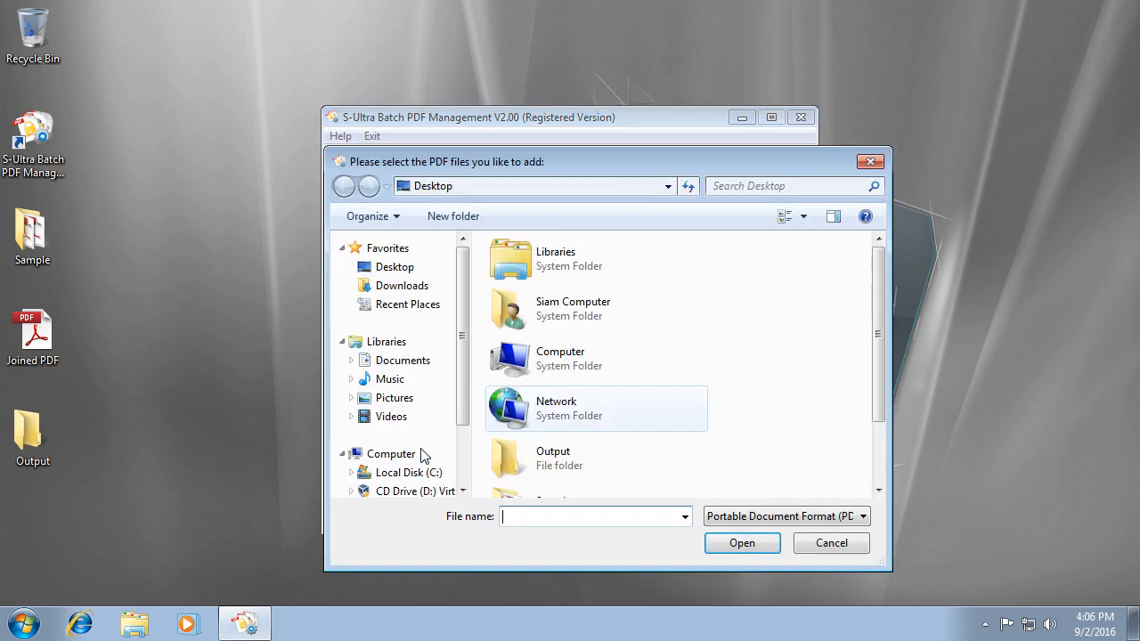
pyautogui.scroll(-2, 724, 400)
pyautogui.doubleClick(682, 440)
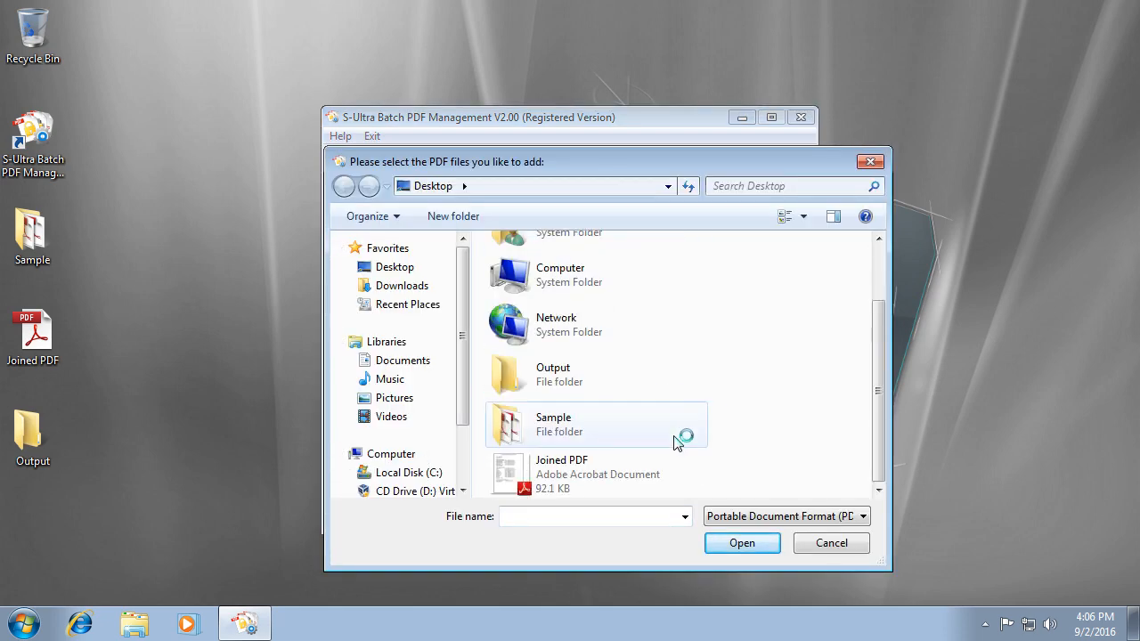
pyautogui.moveTo(565, 364); pyautogui.dragTo(525, 256)
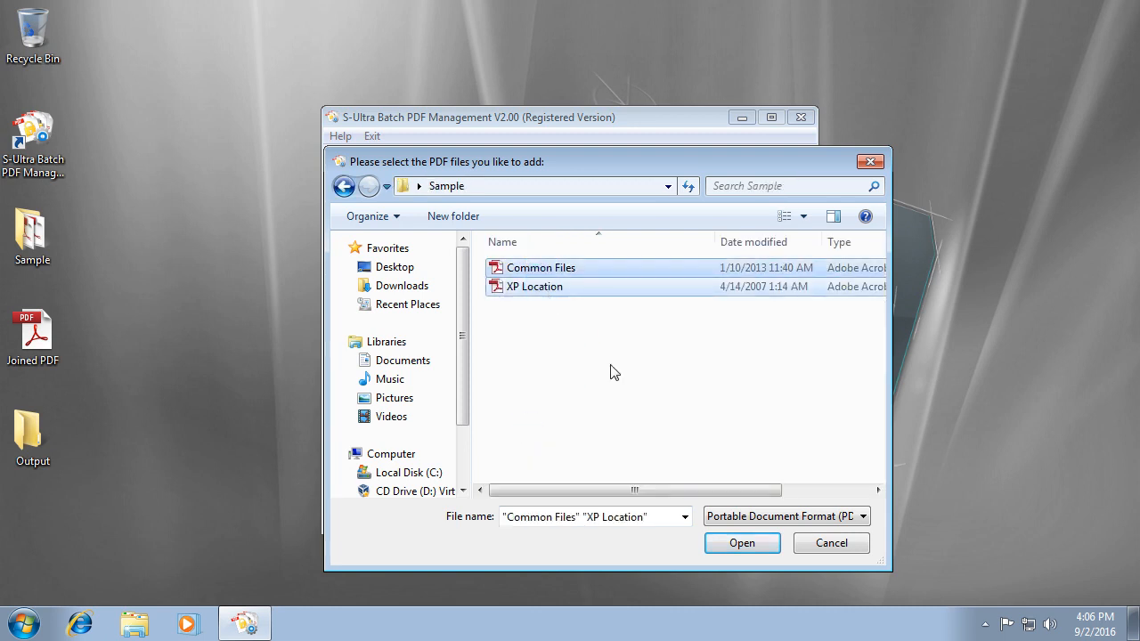
pyautogui.click(745, 545)
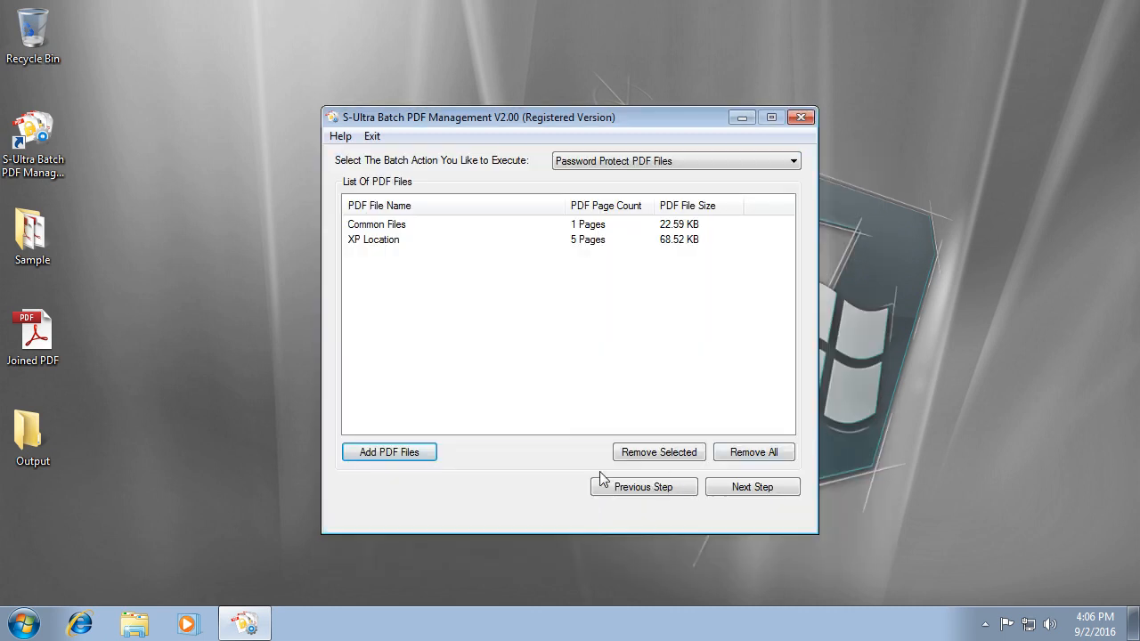
pyautogui.click(771, 495)
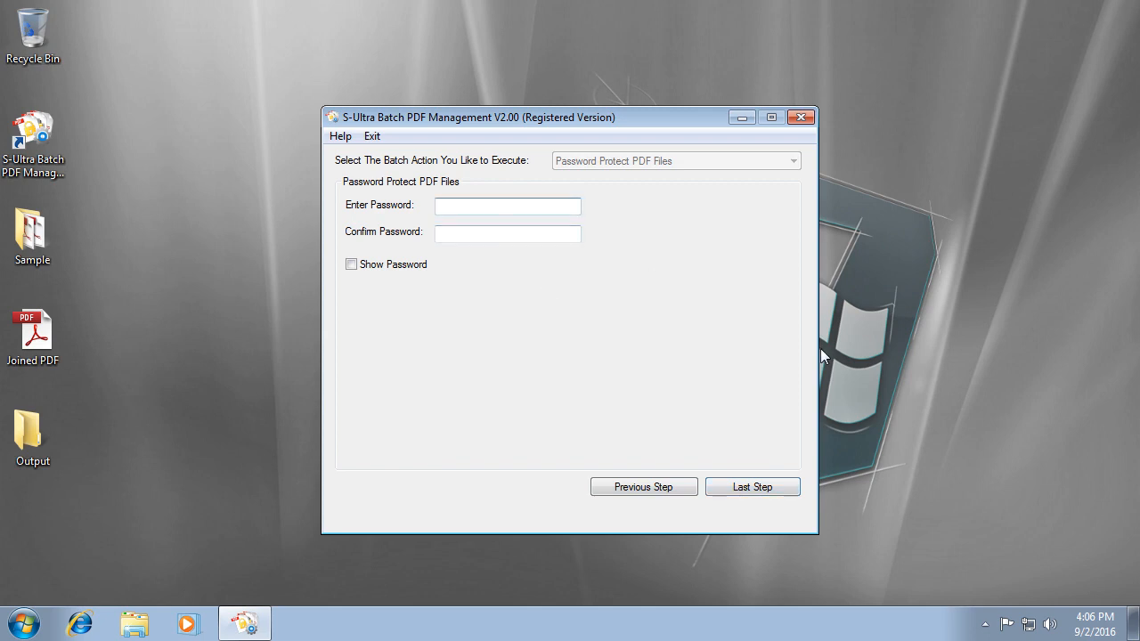
# Enter and confirm the protection password, briefly showing it as plain text.
pyautogui.write('#####')
pyautogui.press('Tab')
pyautogui.write('#')
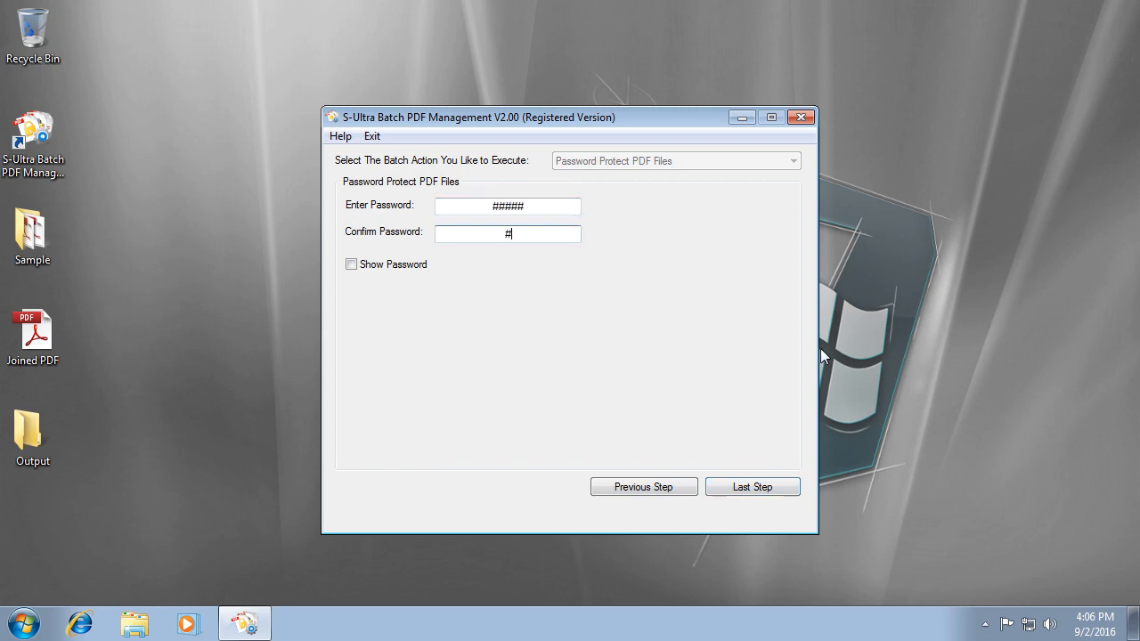
pyautogui.write('####')
pyautogui.click(376, 267)
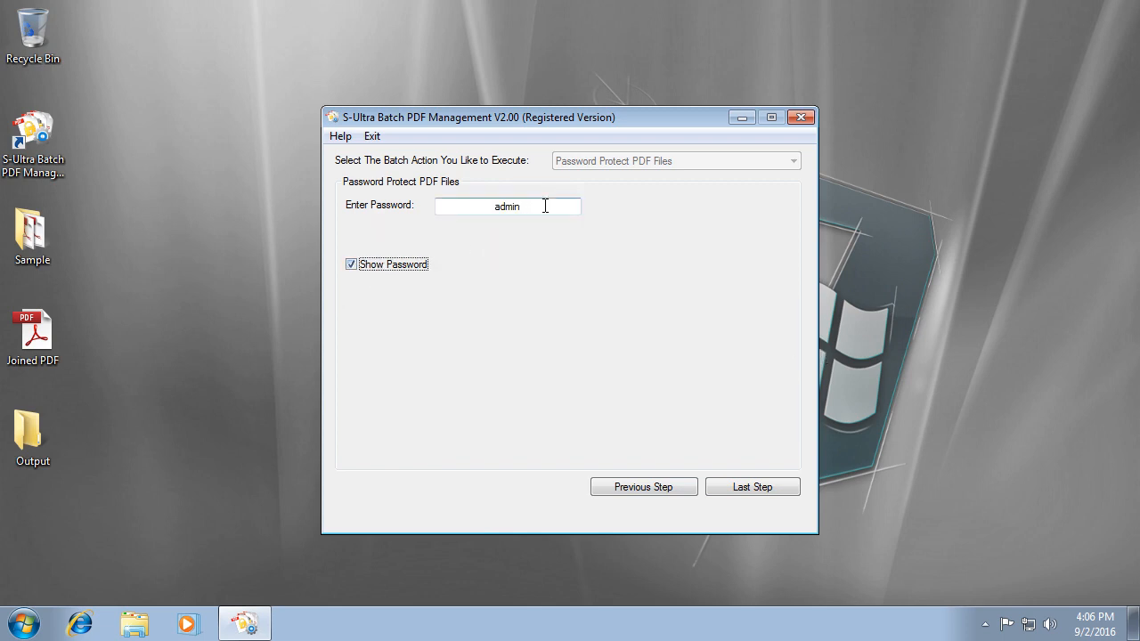
pyautogui.click(419, 267)
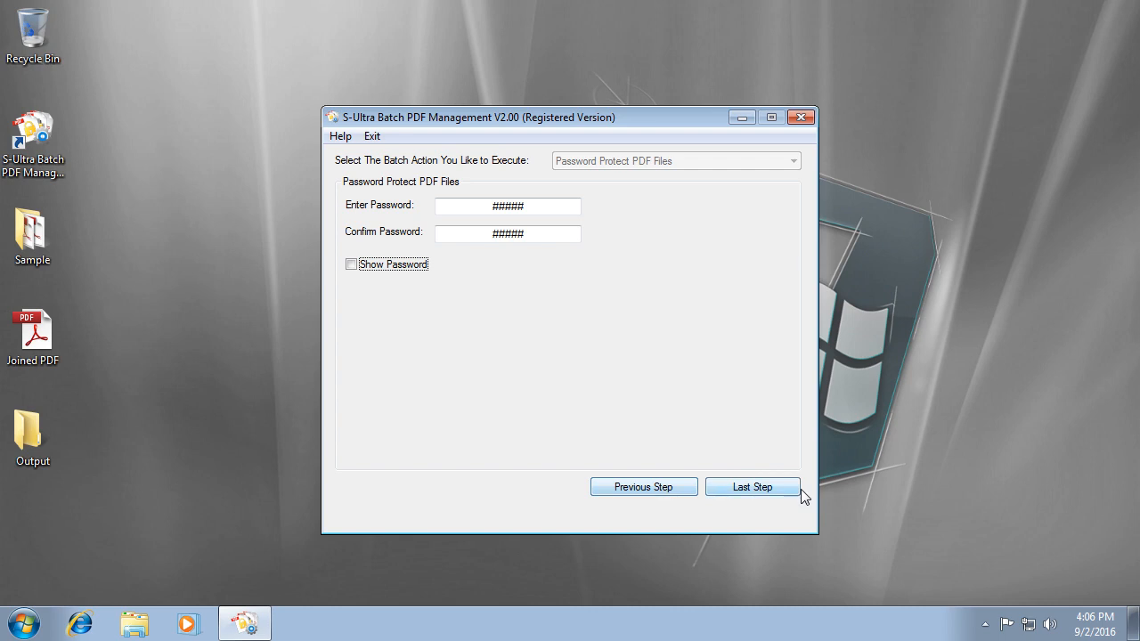
# Set the Desktop Output folder as destination and run the password protection.
pyautogui.click(765, 492)
pyautogui.click(654, 219)
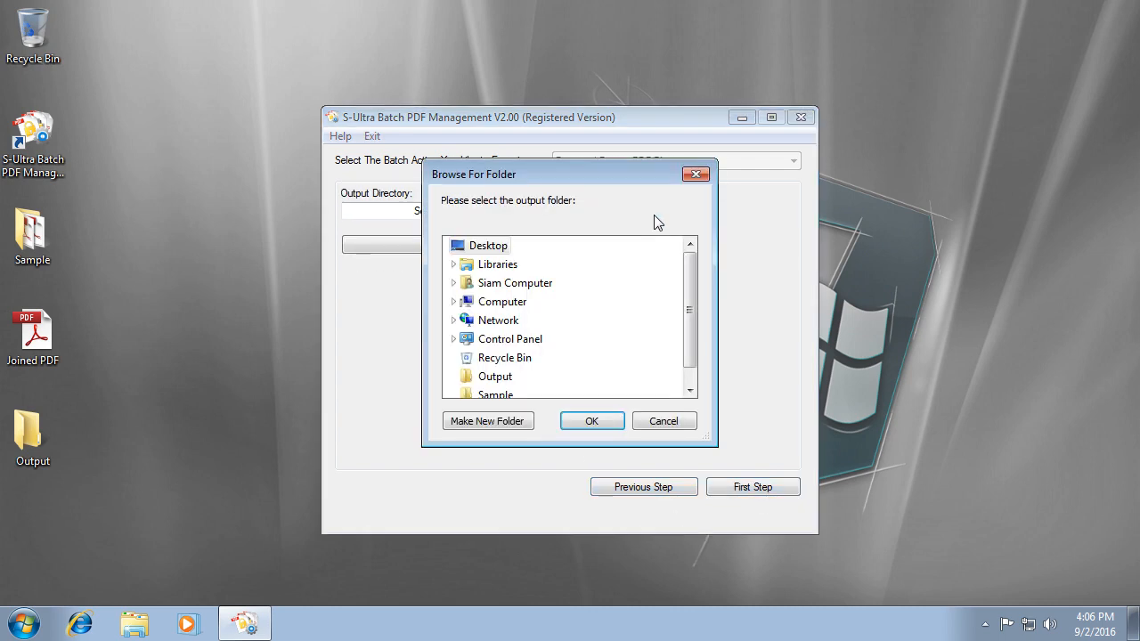
pyautogui.click(481, 376)
pyautogui.click(595, 423)
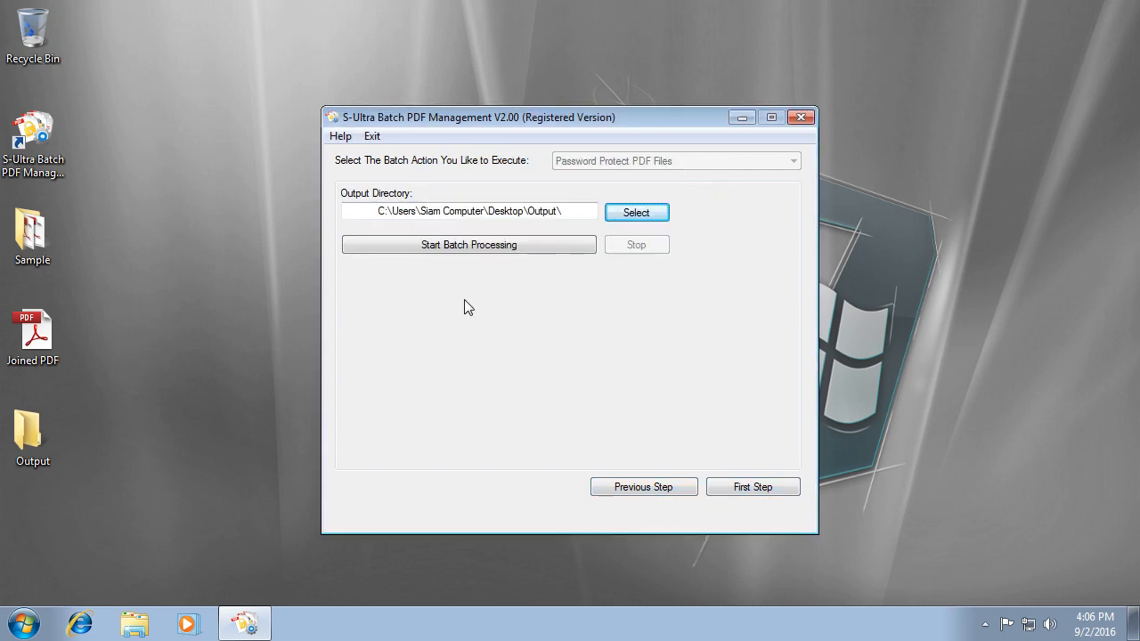
pyautogui.click(533, 243)
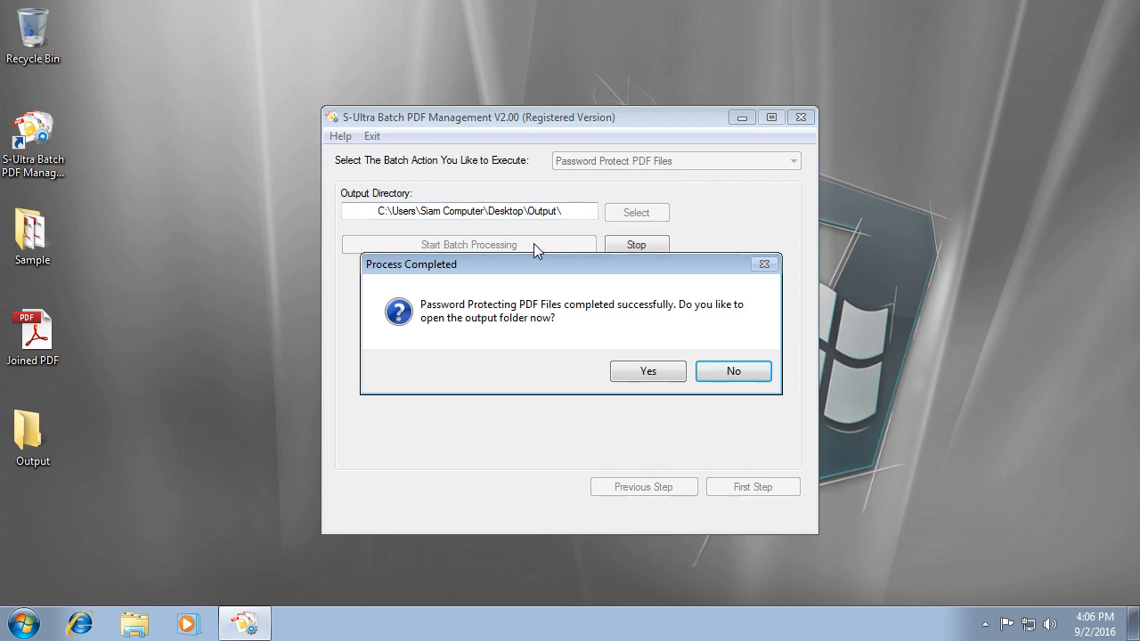
# Open the protected Common Files.pdf from Output by entering its password.
pyautogui.click(648, 372)
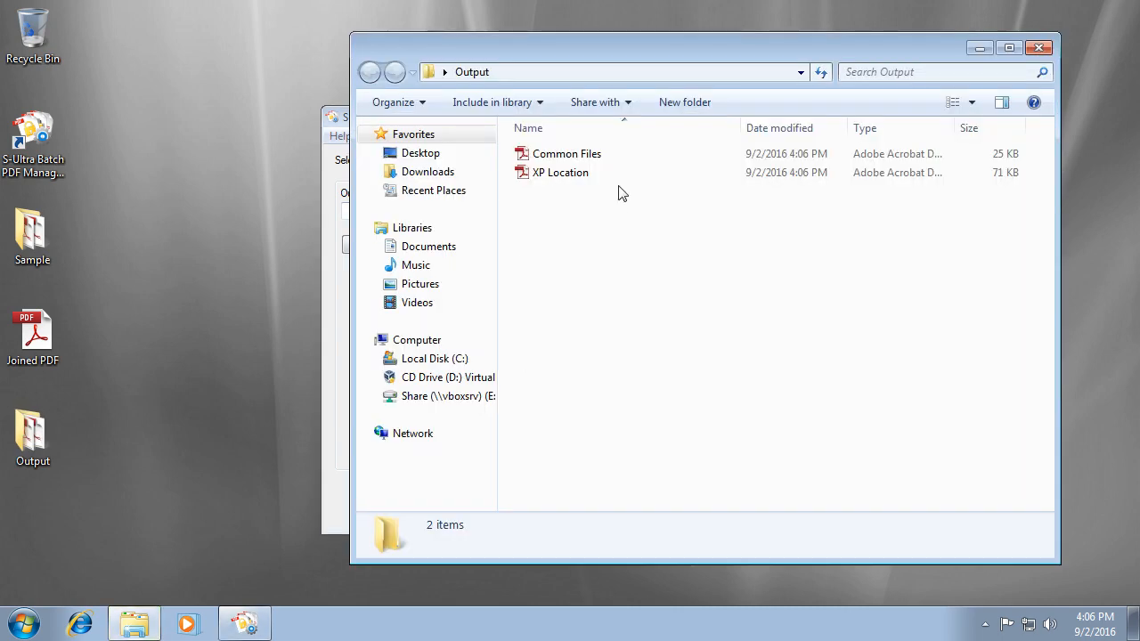
pyautogui.doubleClick(596, 153)
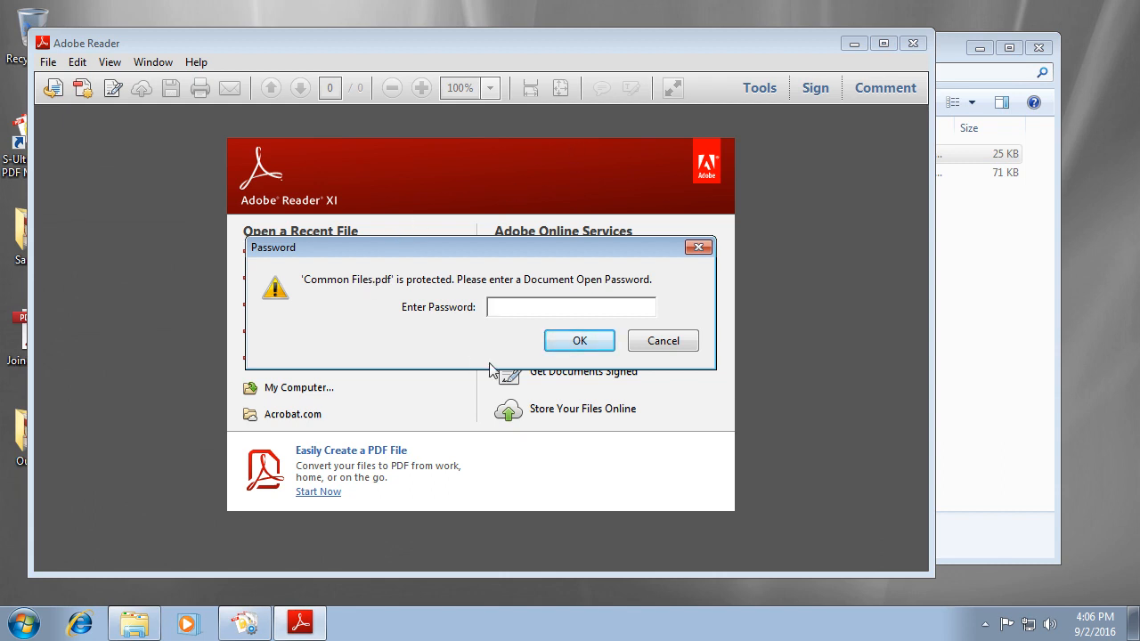
pyautogui.write('*****')
pyautogui.press('Return')
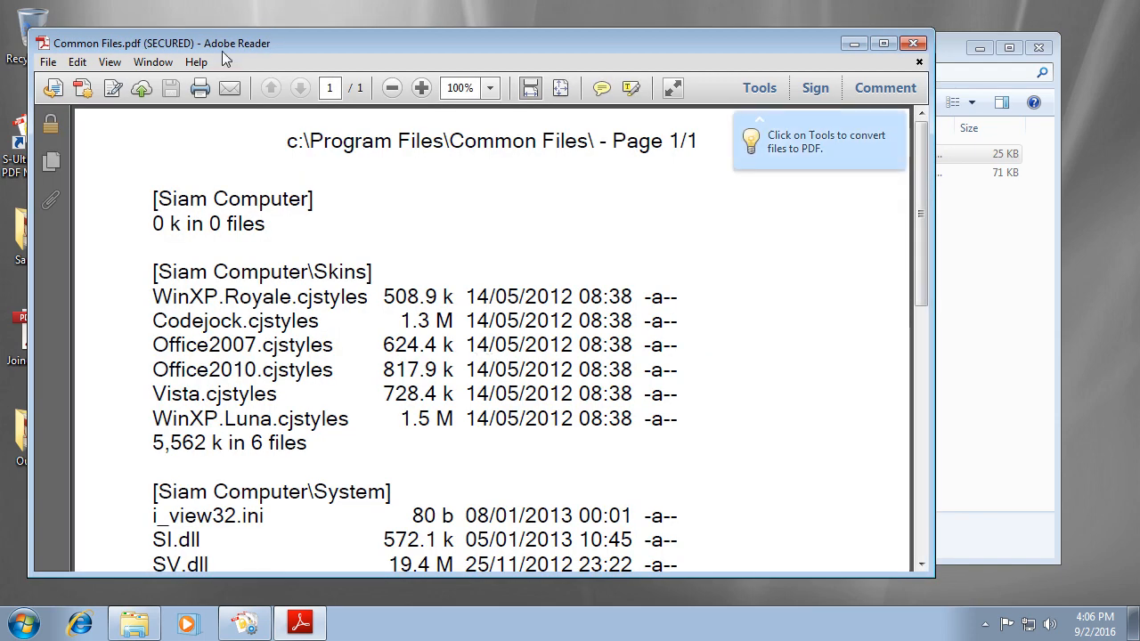
# Glance at the File menu, then close Adobe Reader and the Output folder window.
pyautogui.click(49, 63)
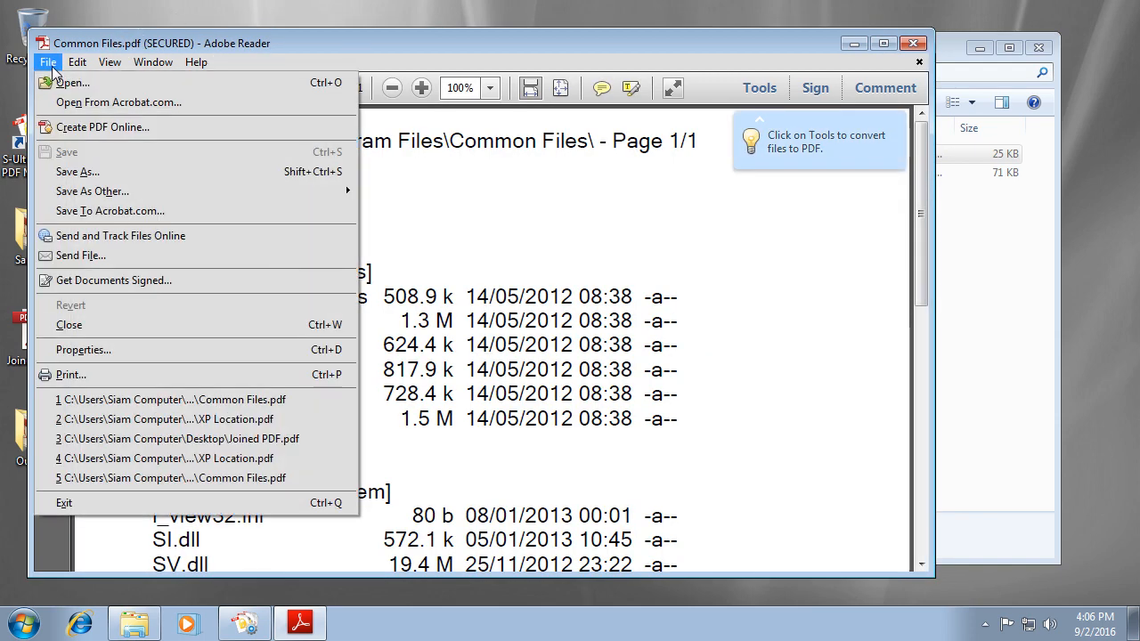
pyautogui.click(666, 316)
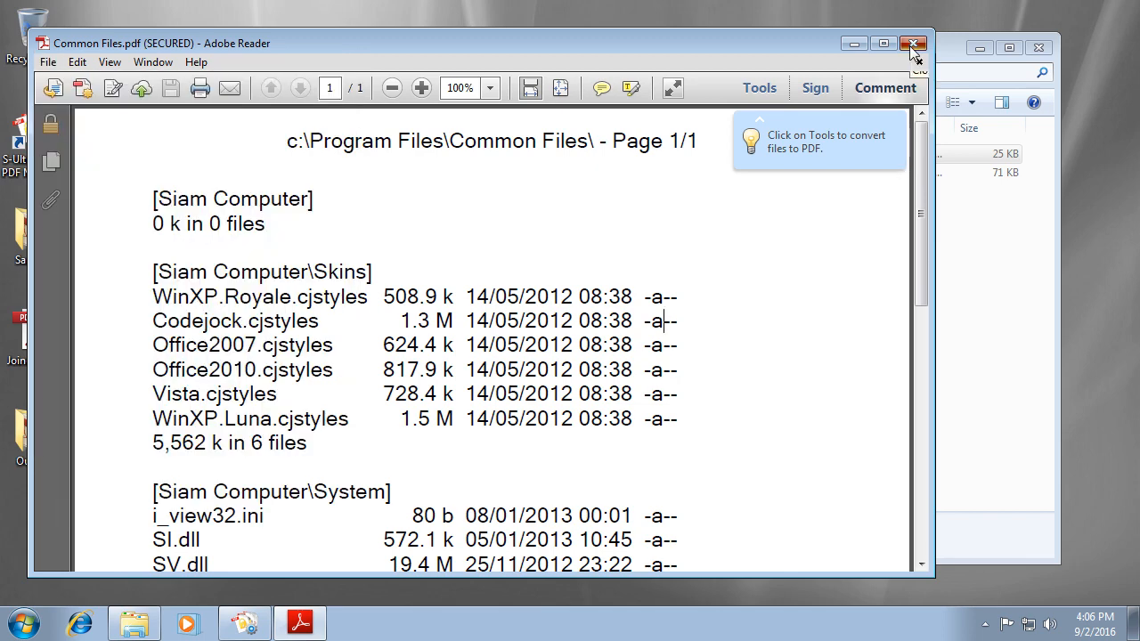
pyautogui.click(914, 44)
pyautogui.click(1043, 51)
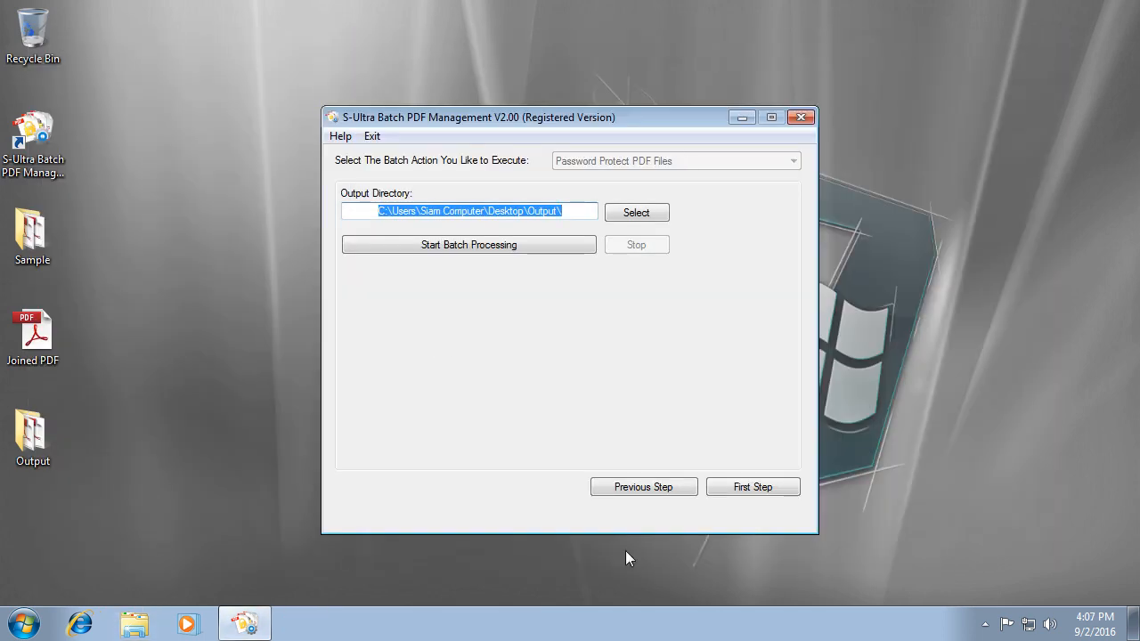
# Switch the batch action to Unprotect PDF Files.
pyautogui.click(621, 488)
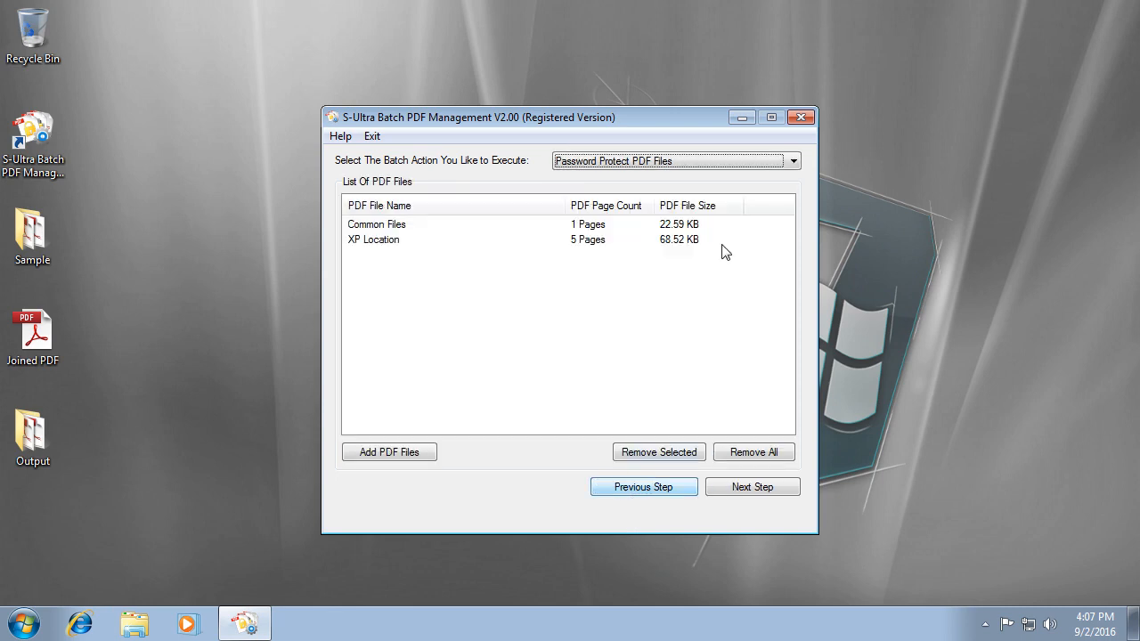
pyautogui.click(604, 168)
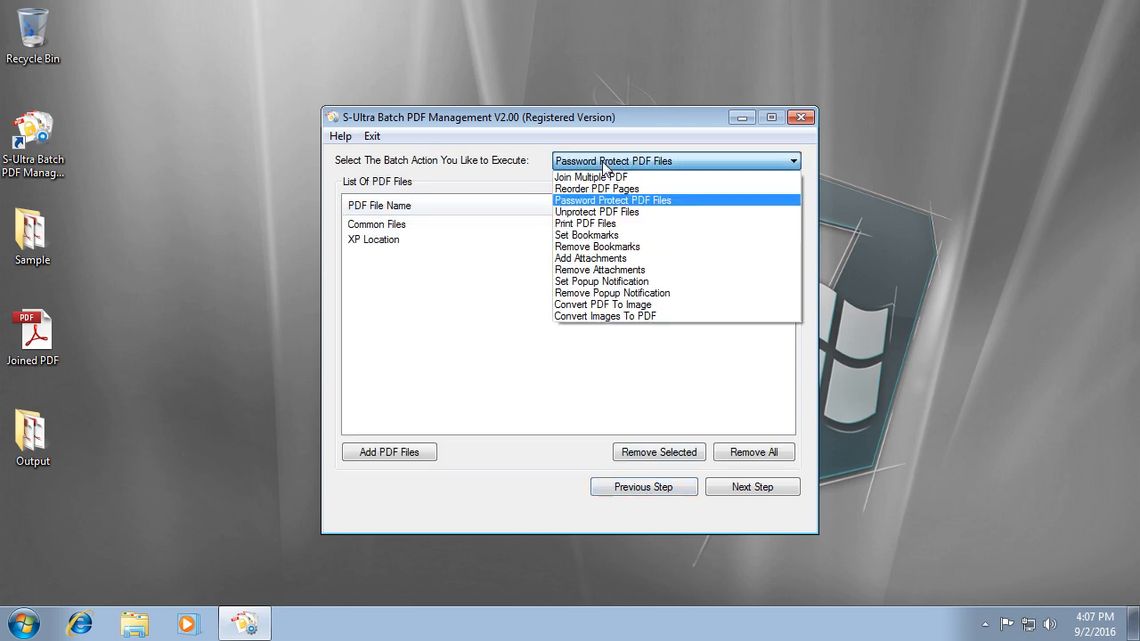
pyautogui.click(643, 220)
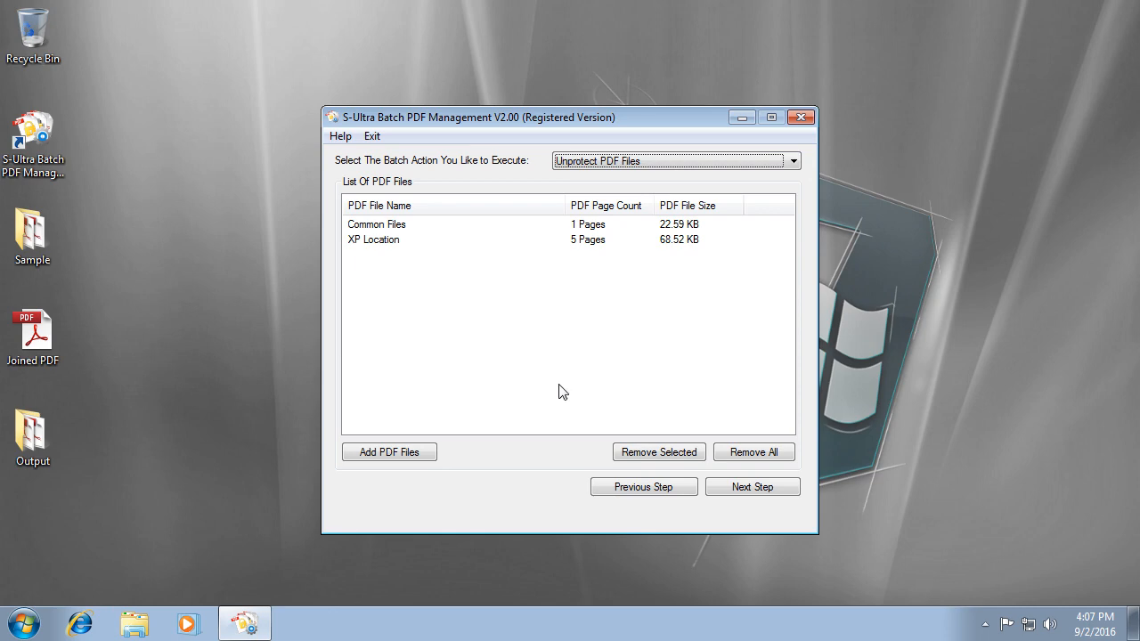
# Clear the file list and add Common Files and XP Location from the Sample folder.
pyautogui.click(788, 456)
pyautogui.press('Return')
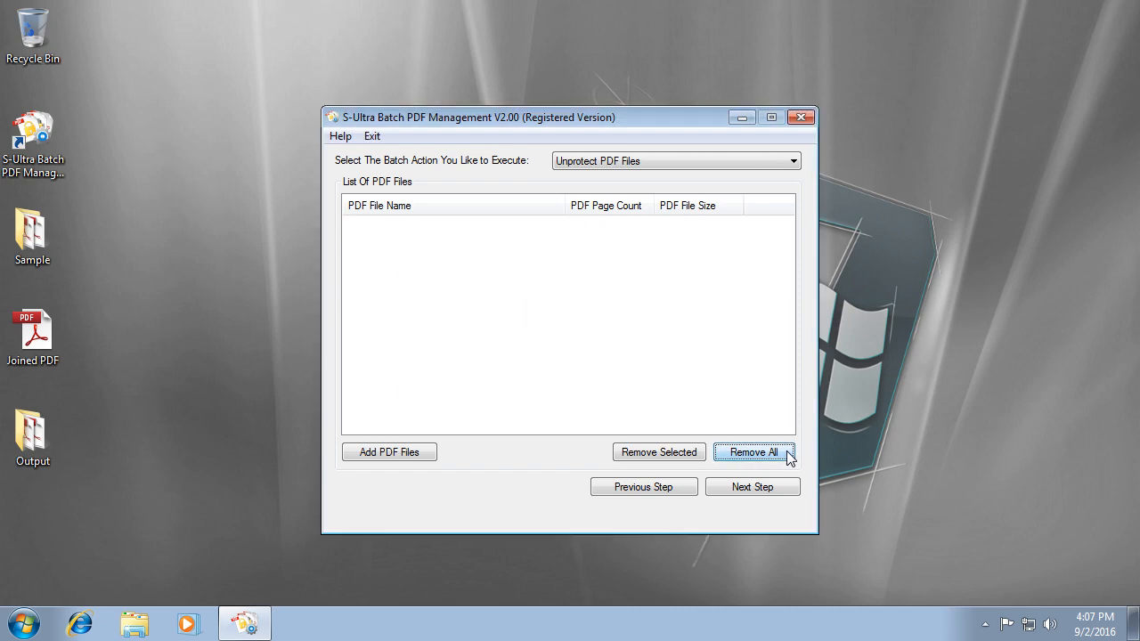
pyautogui.click(377, 460)
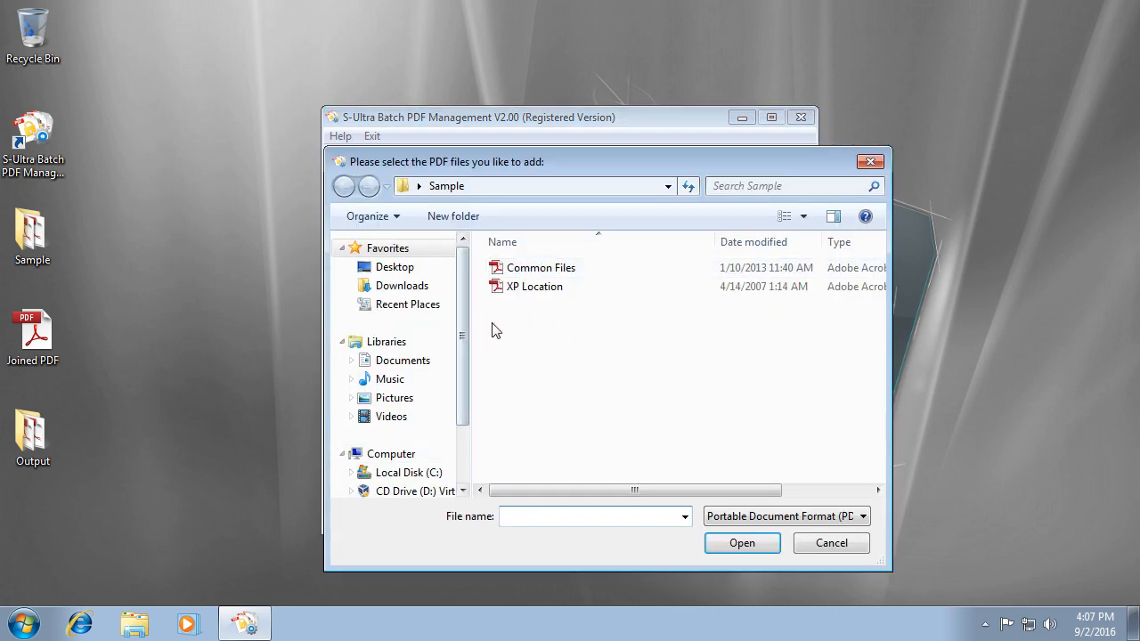
pyautogui.moveTo(556, 345); pyautogui.dragTo(535, 262)
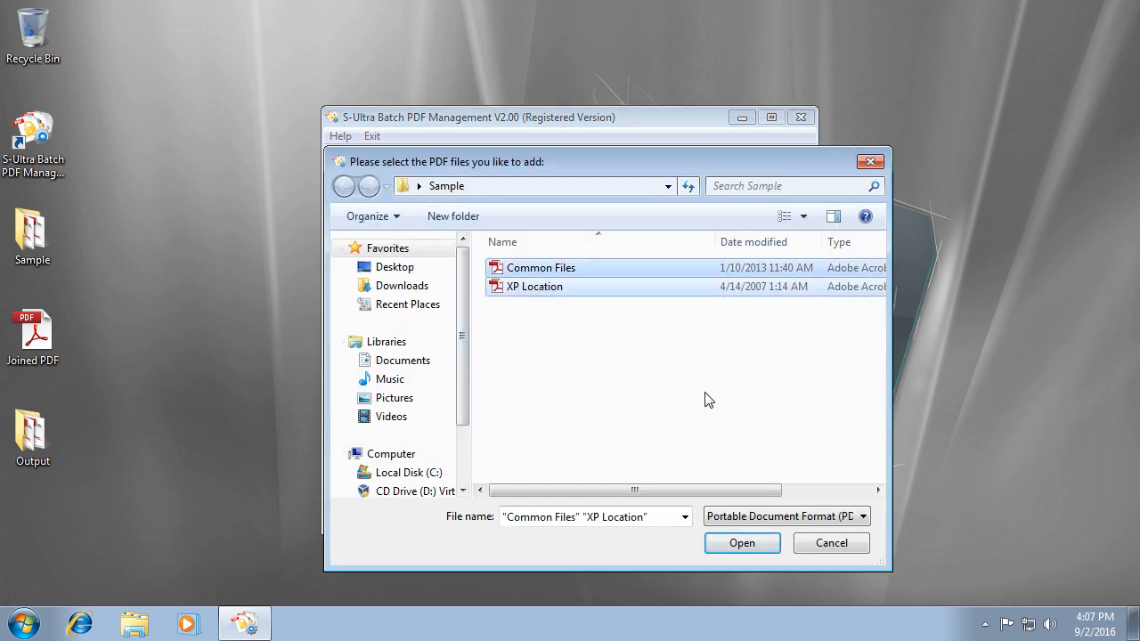
pyautogui.click(739, 543)
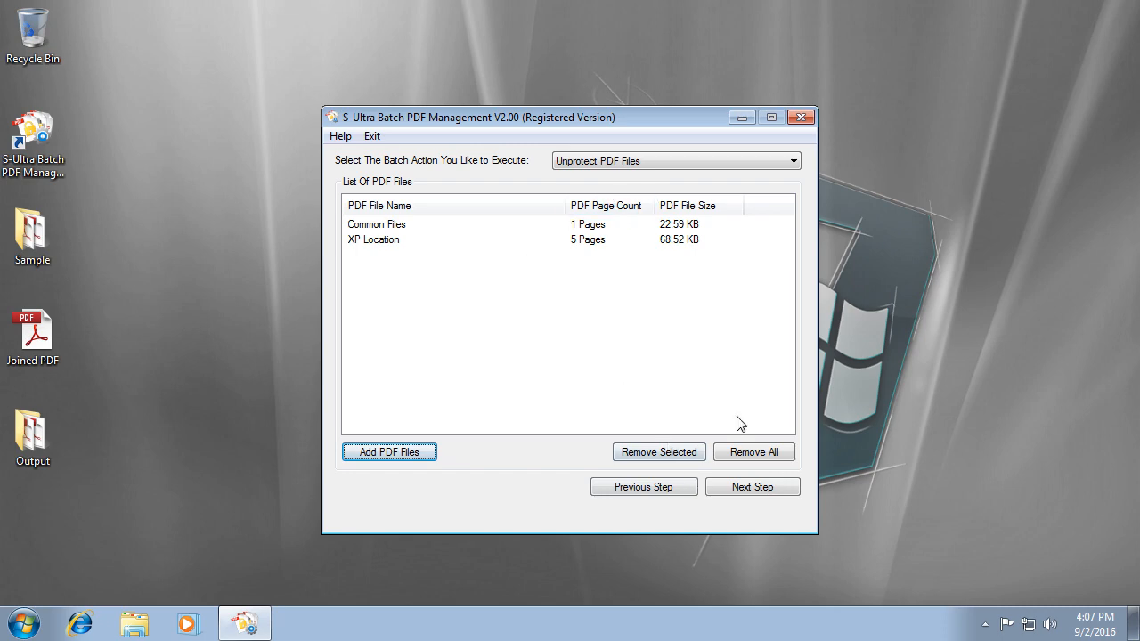
# Dismiss the unprotected-files warning, remove all sample files from the list, and start adding new PDFs.
pyautogui.click(767, 488)
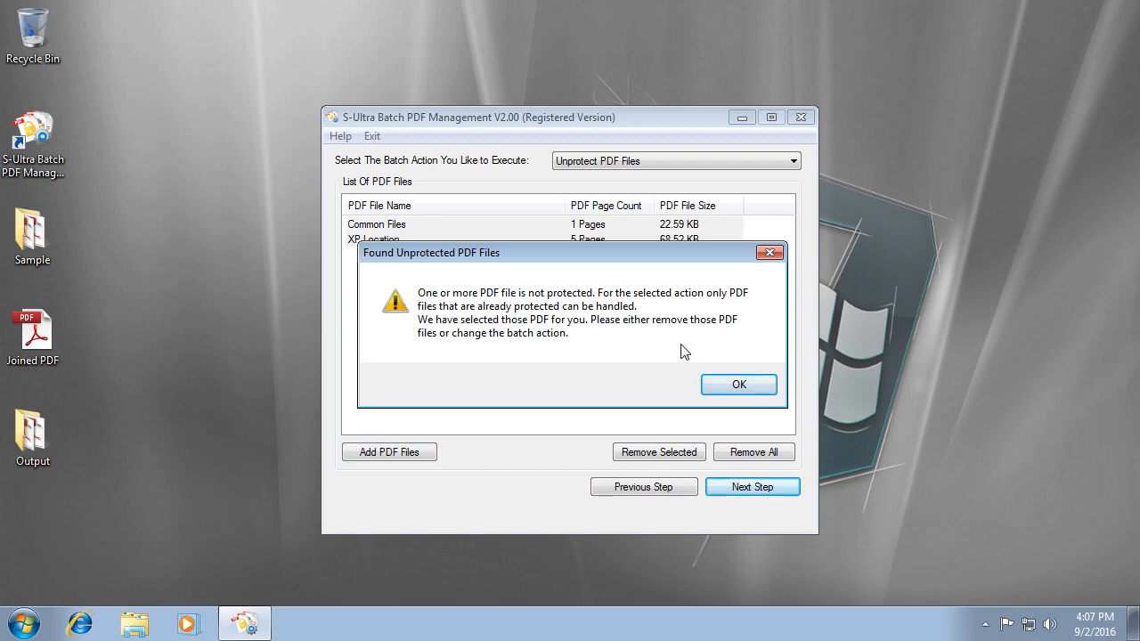
pyautogui.click(742, 395)
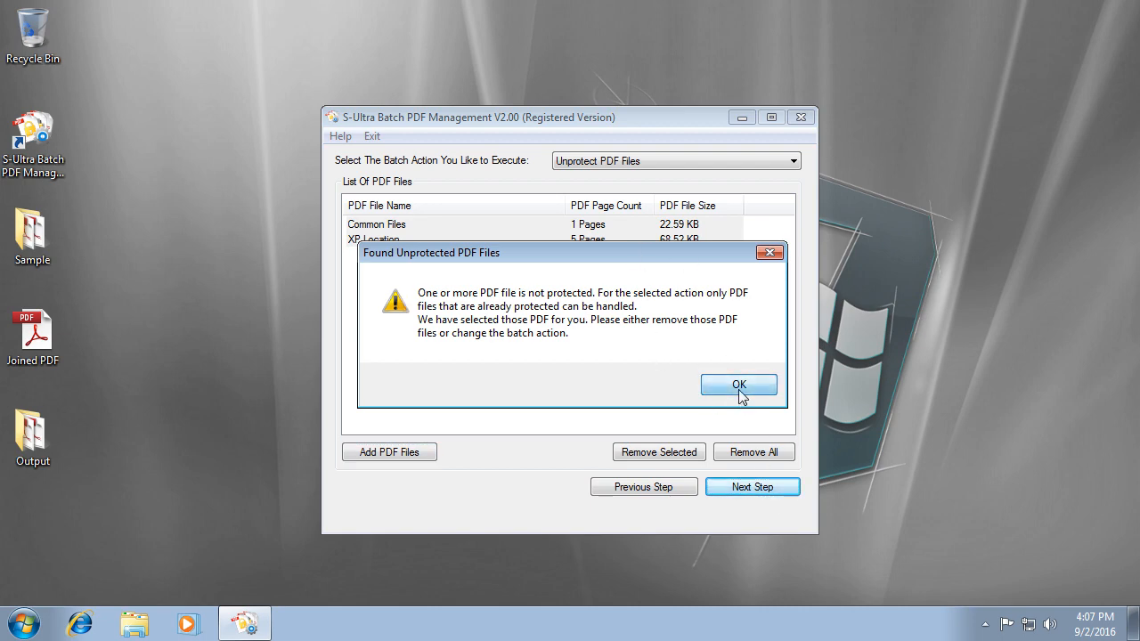
pyautogui.click(752, 452)
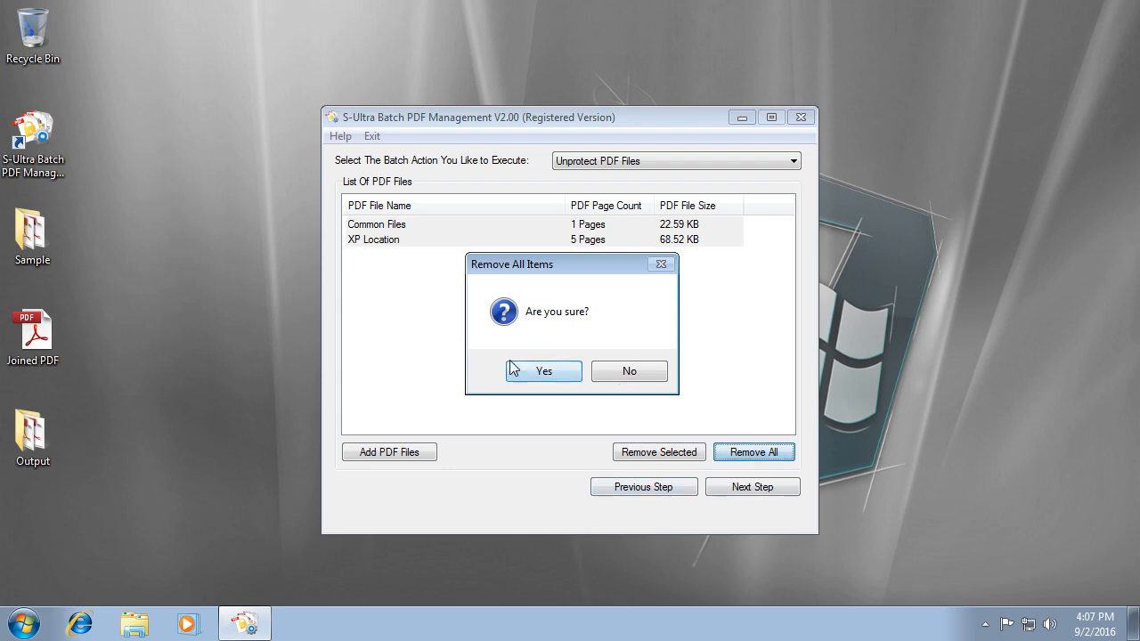
pyautogui.click(539, 370)
pyautogui.click(398, 452)
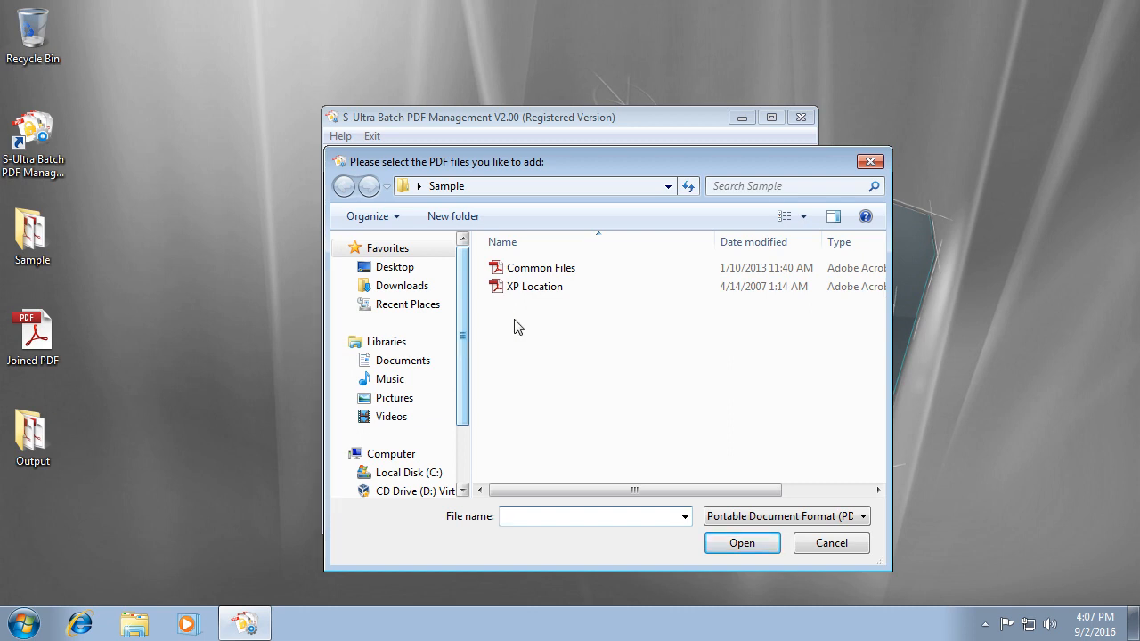
# Add the protected Common Files and XP Location PDFs from the Desktop Output folder.
pyautogui.scroll(-3, 464, 367)
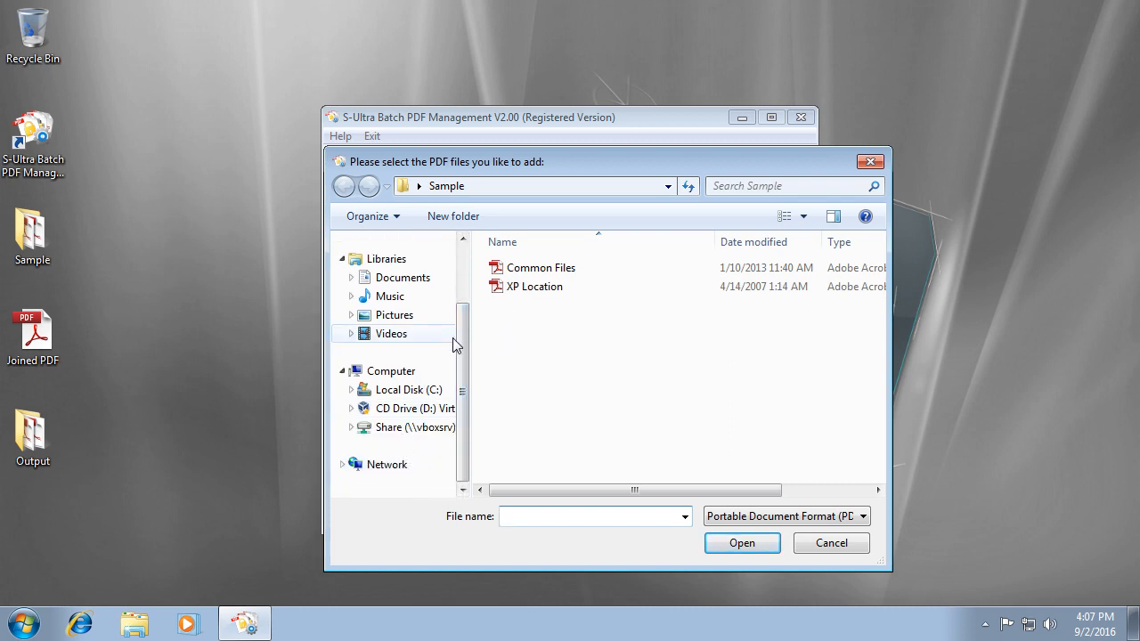
pyautogui.scroll(3, 462, 348)
pyautogui.click(392, 272)
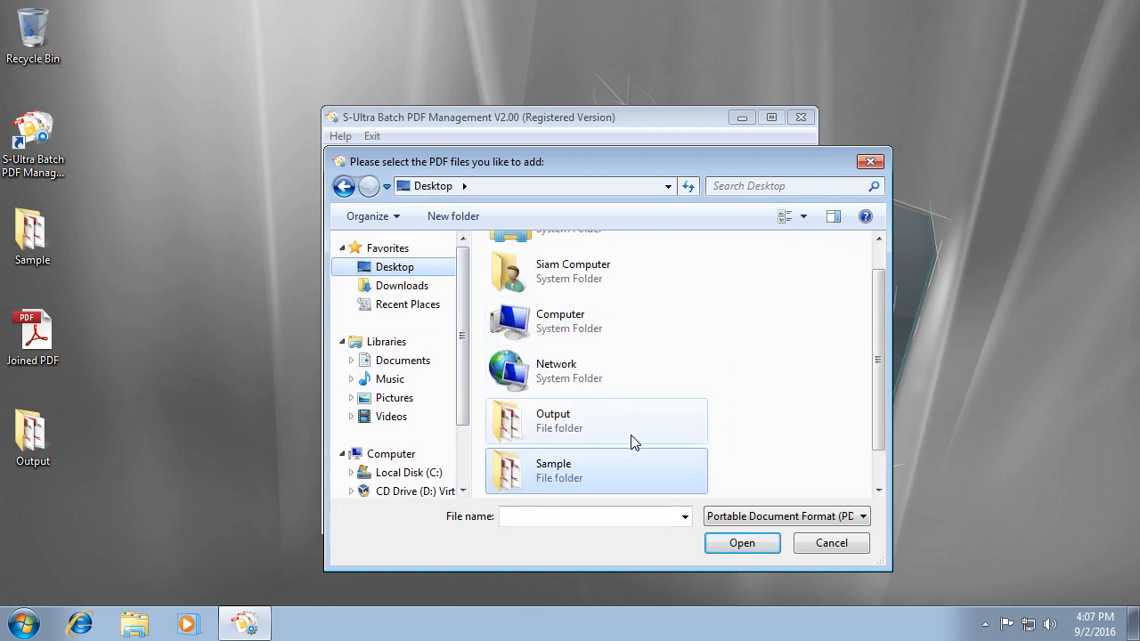
pyautogui.doubleClick(607, 432)
pyautogui.moveTo(555, 348); pyautogui.dragTo(546, 267)
pyautogui.click(739, 542)
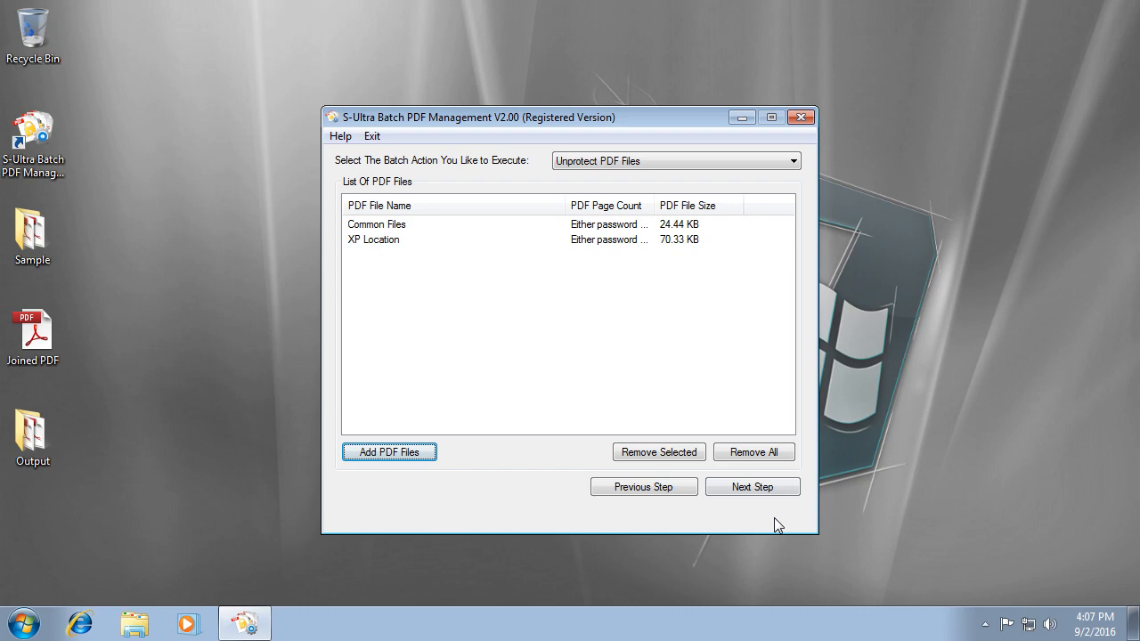
# Replace the unprotect password with a new one and confirm it.
pyautogui.click(752, 488)
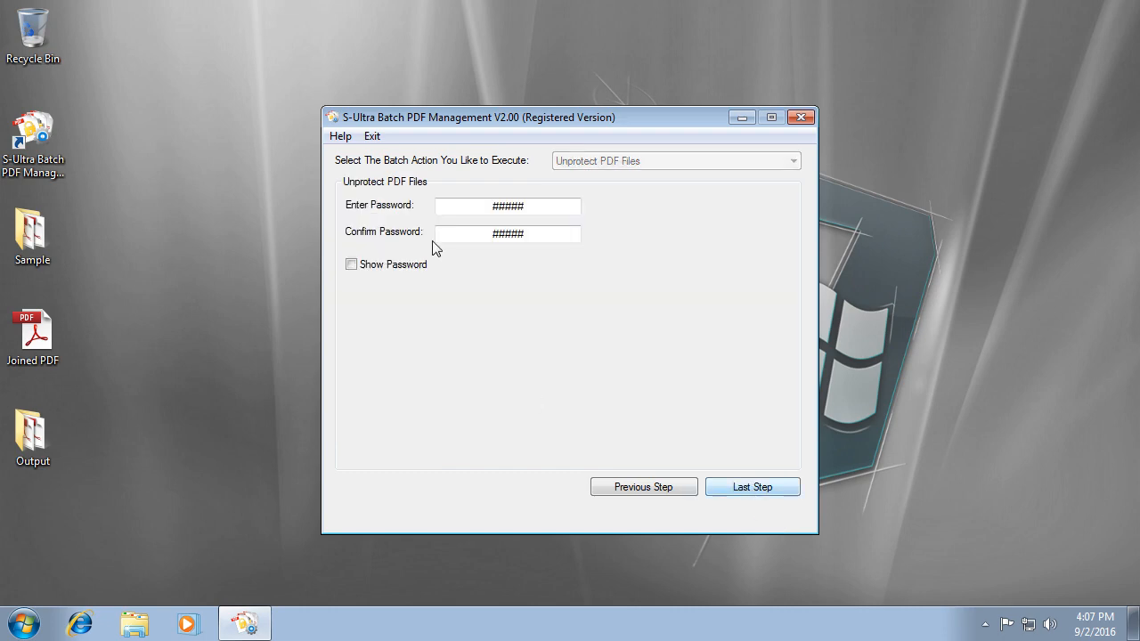
pyautogui.moveTo(547, 208); pyautogui.dragTo(396, 207)
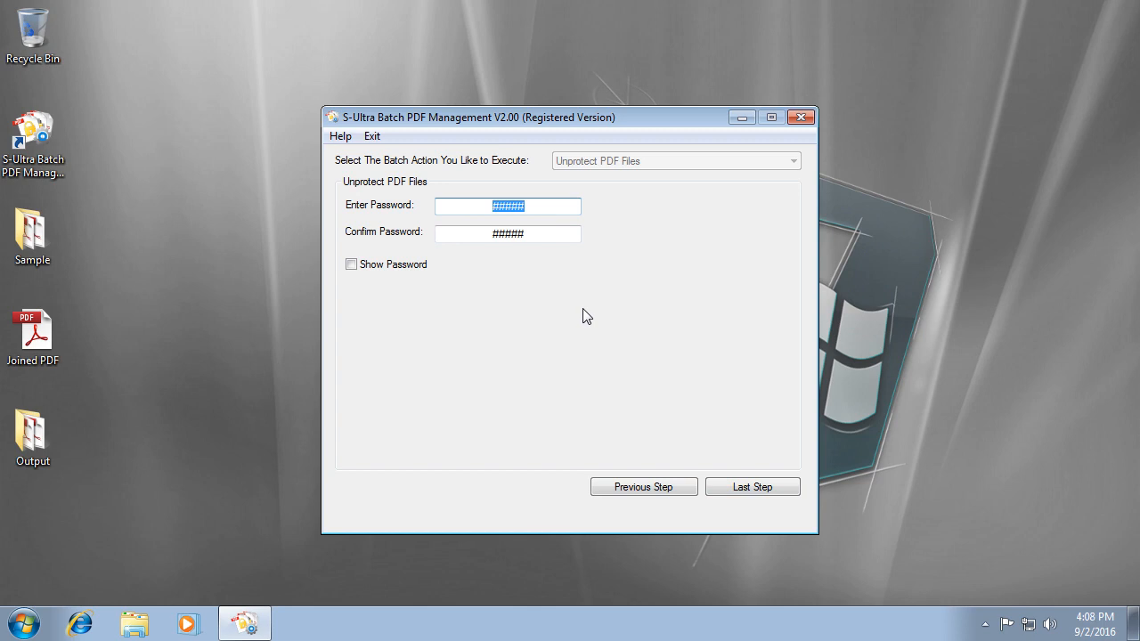
pyautogui.write('#####')
pyautogui.press('Tab')
pyautogui.write('#####')
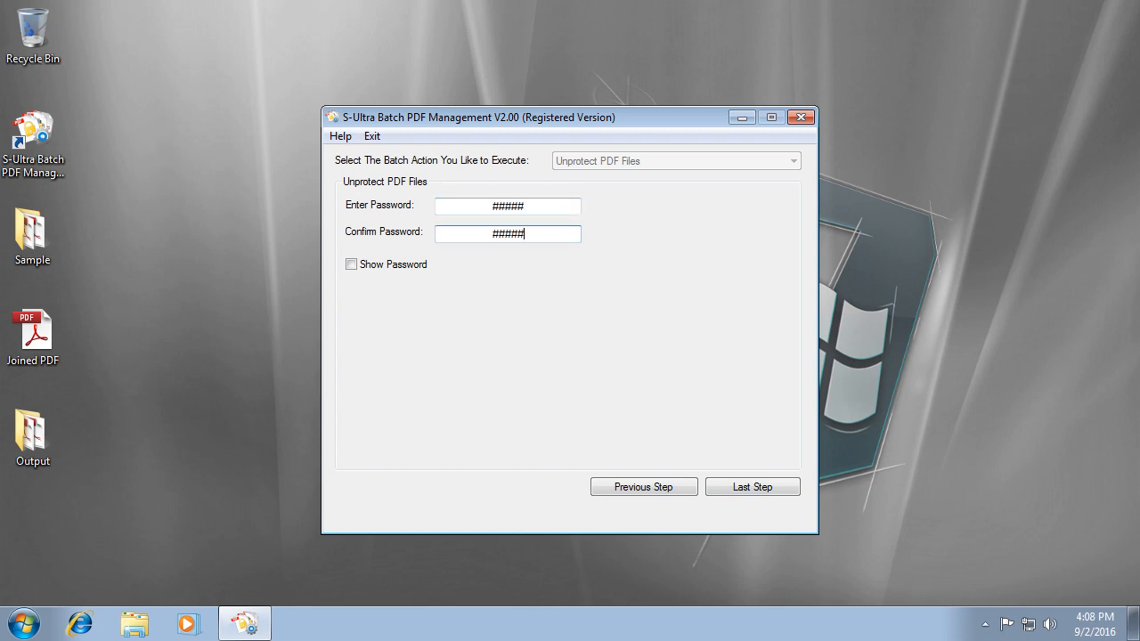
# Create a new Desktop folder '2nd Output' as the output directory and start the batch.
pyautogui.click(745, 489)
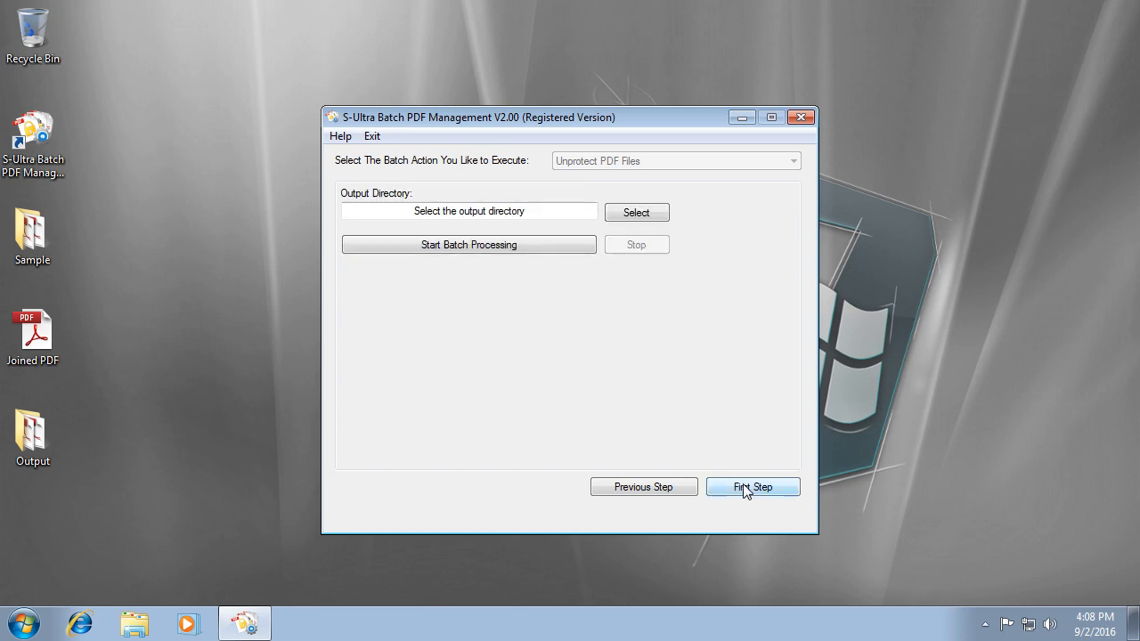
pyautogui.click(636, 212)
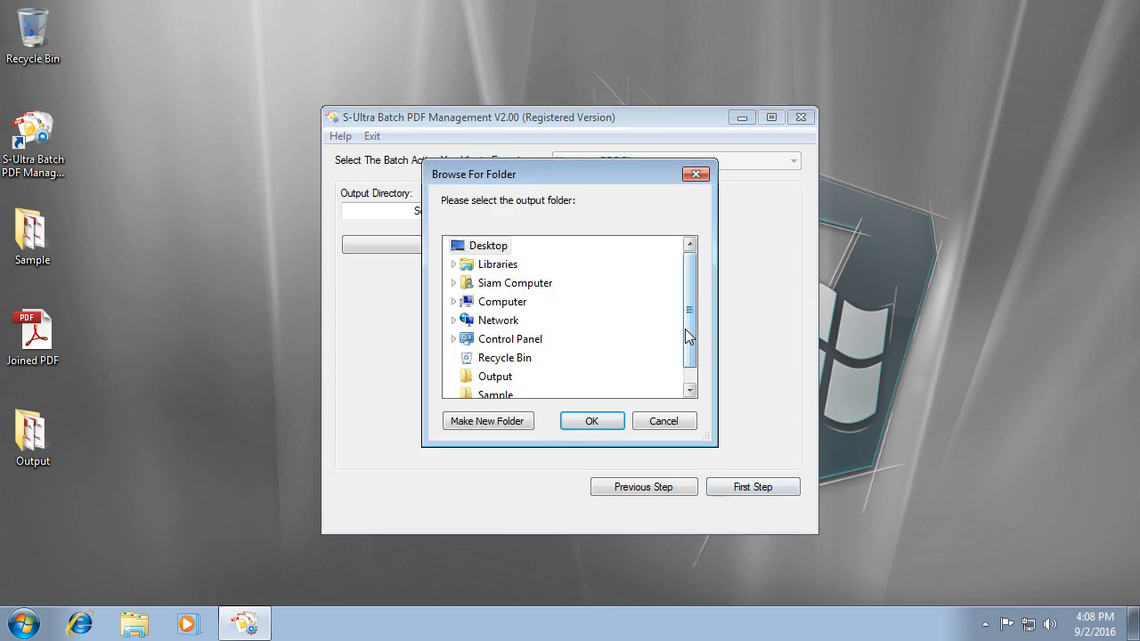
pyautogui.moveTo(684, 330); pyautogui.dragTo(684, 361)
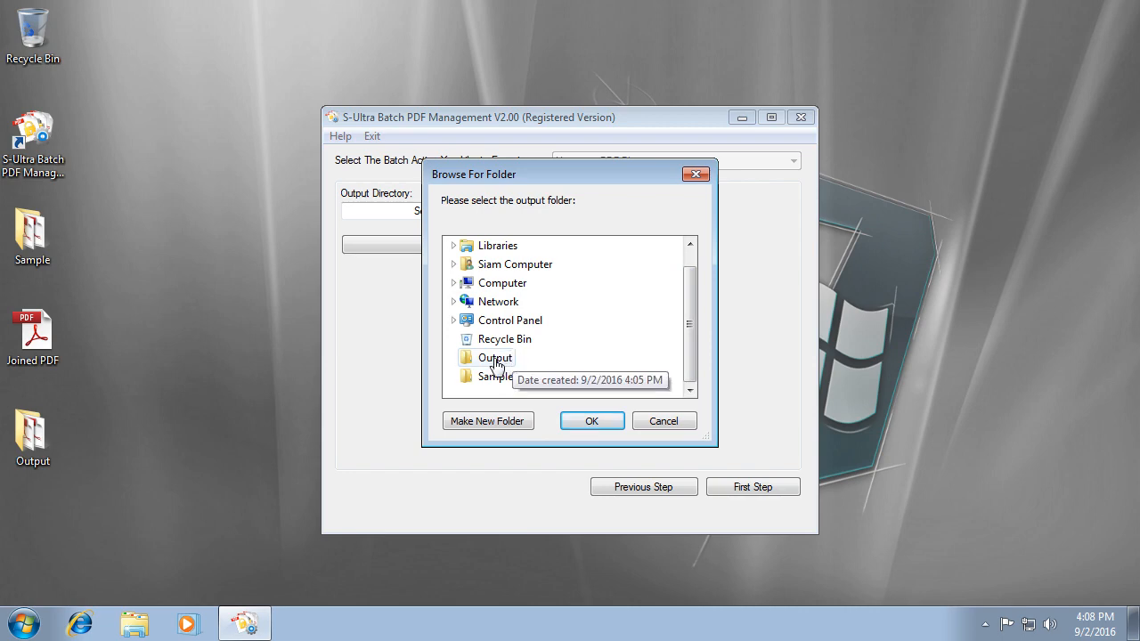
pyautogui.click(486, 422)
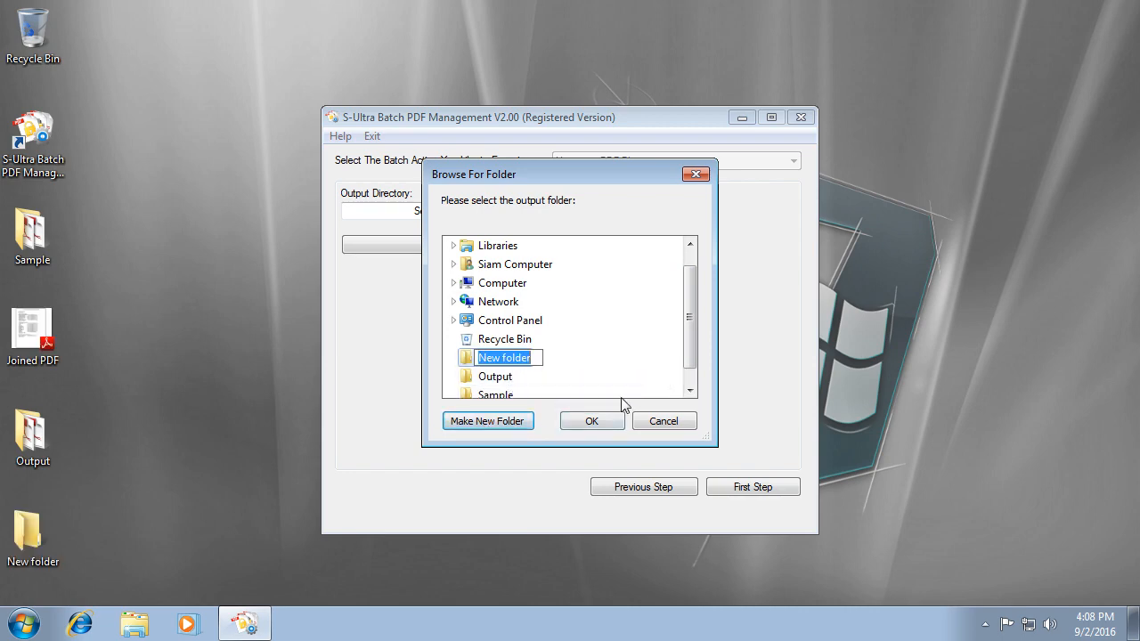
pyautogui.write('2nd Output')
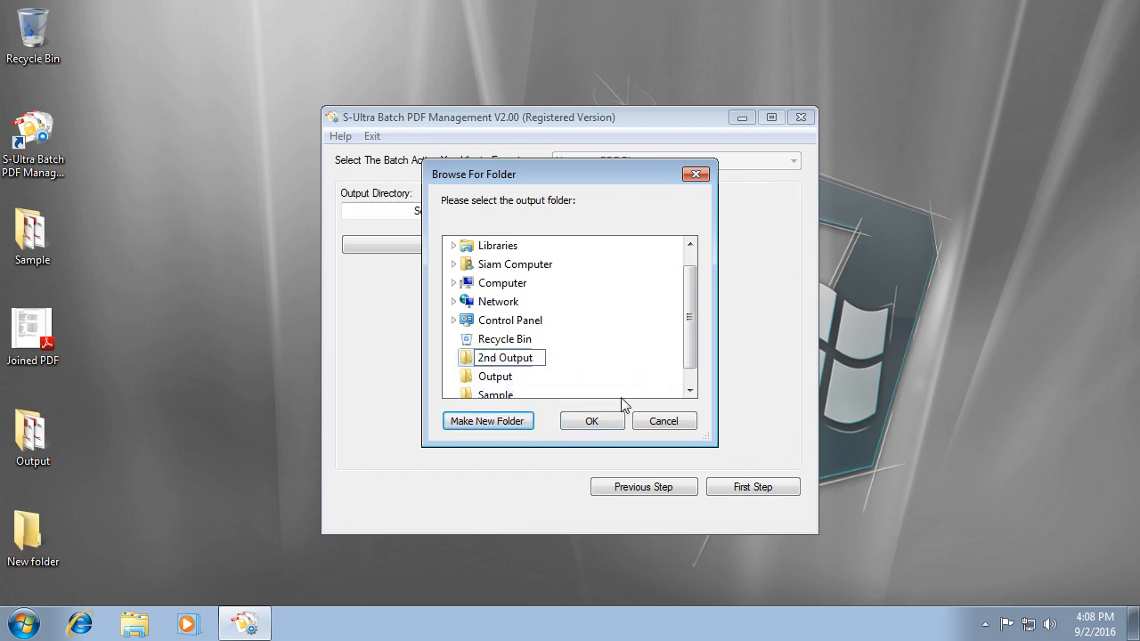
pyautogui.press('Return')
pyautogui.click(592, 424)
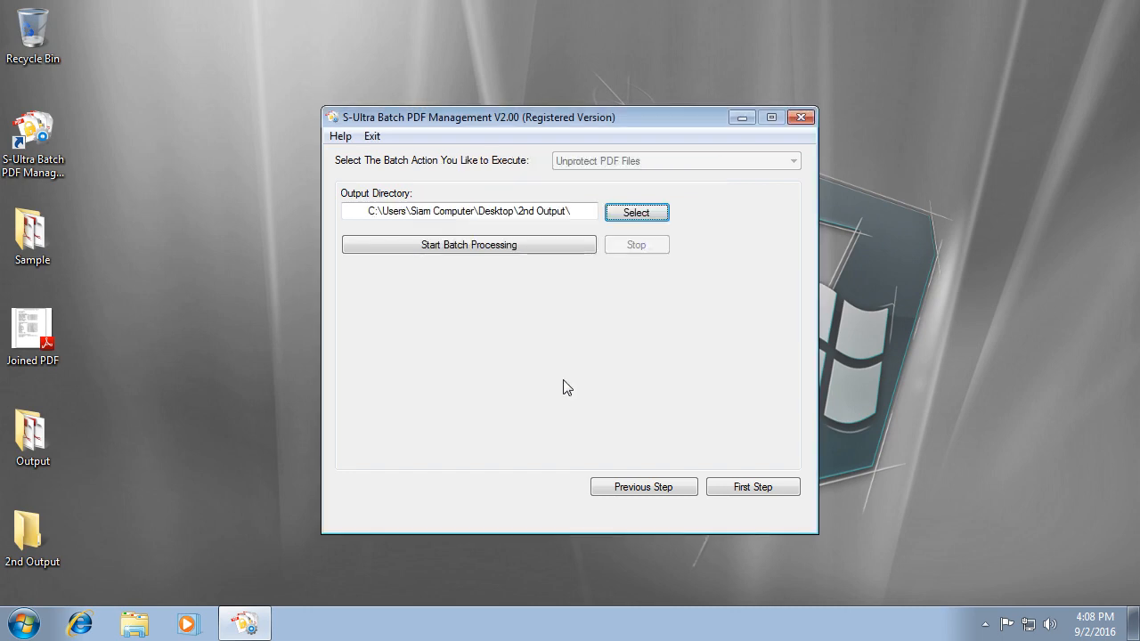
pyautogui.click(538, 252)
# Open Common Files and XP Location from 2nd Output in Adobe Reader without a password, closing each.
pyautogui.click(653, 378)
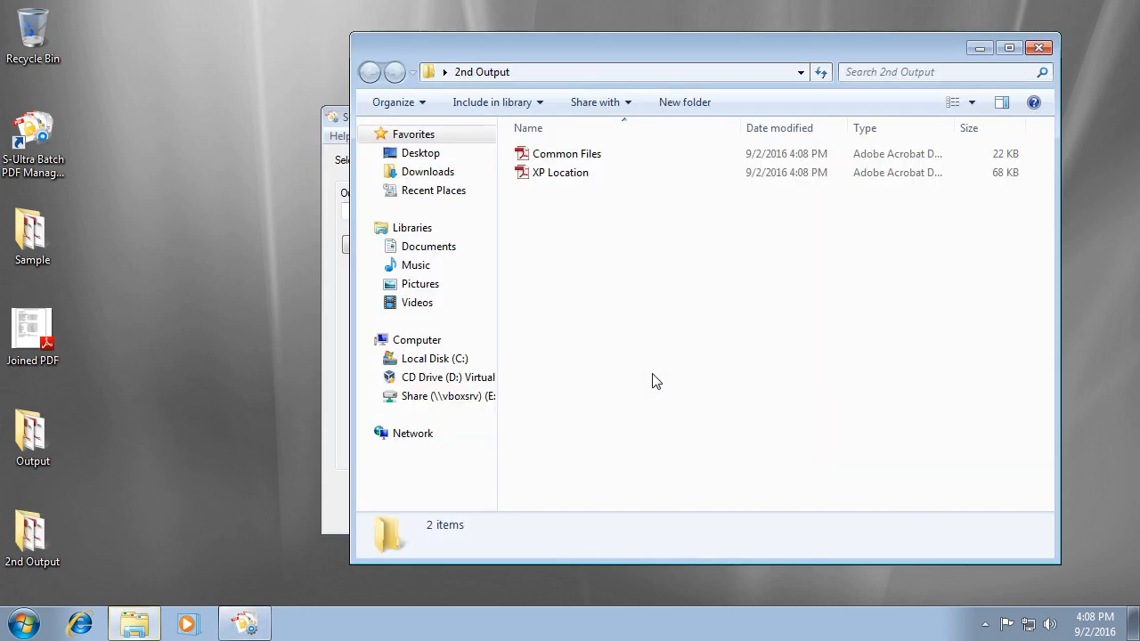
pyautogui.doubleClick(597, 156)
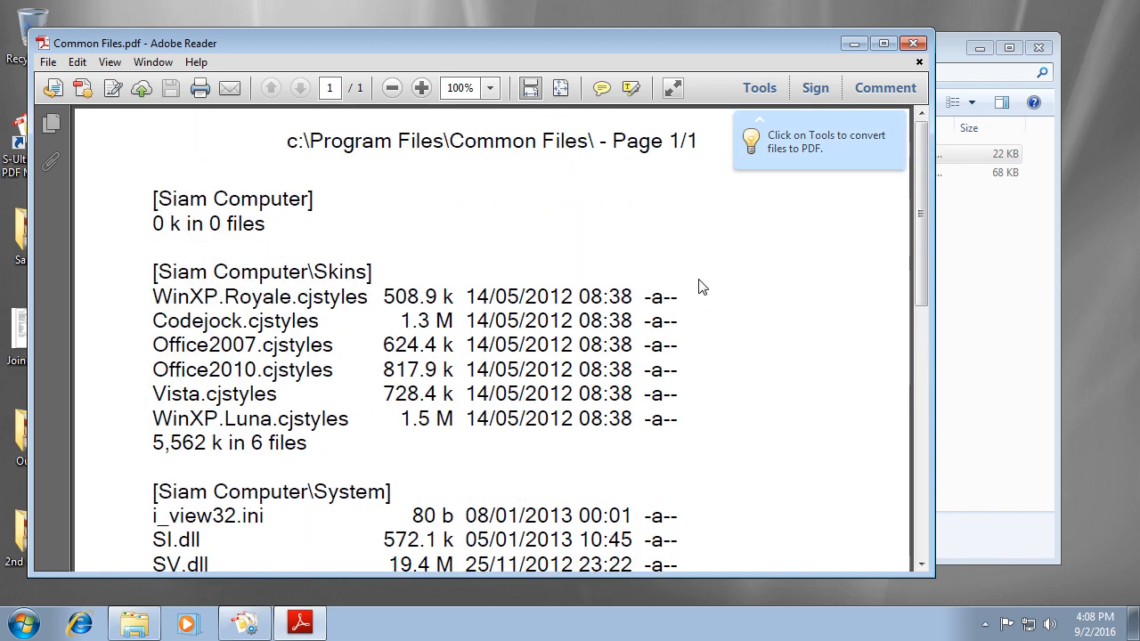
pyautogui.click(913, 43)
pyautogui.click(574, 175)
pyautogui.doubleClick(574, 175)
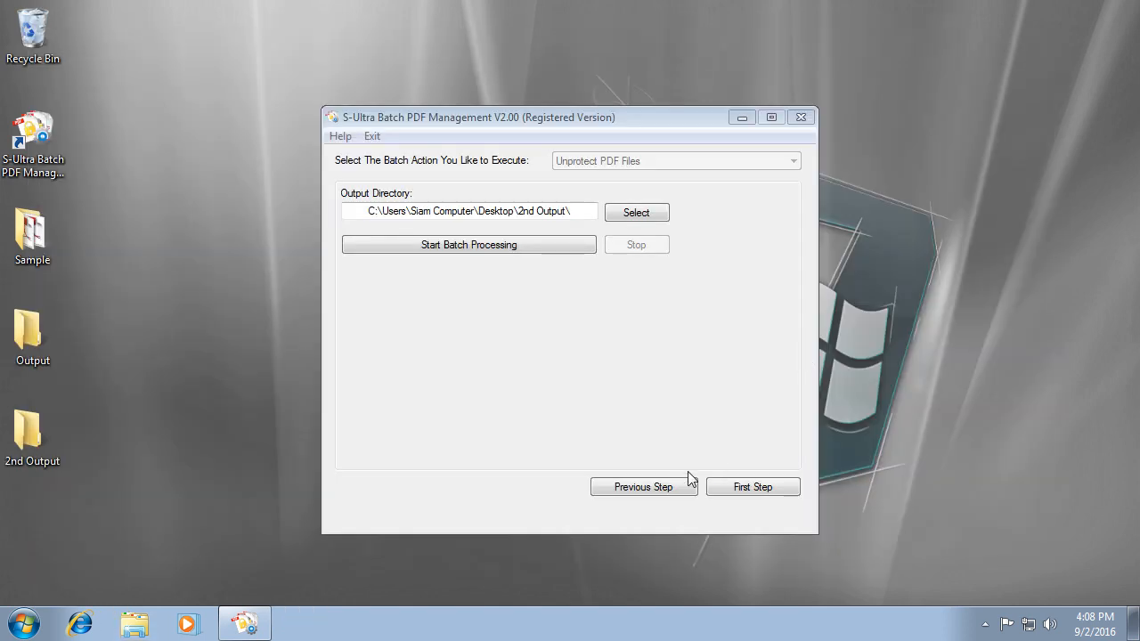
pyautogui.click(644, 485)
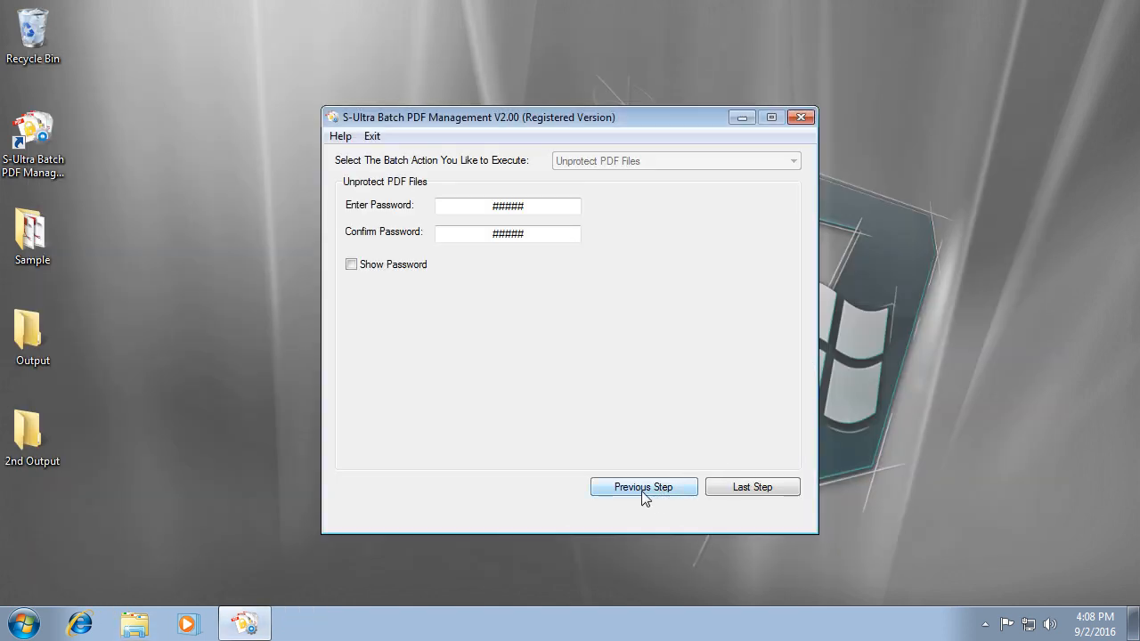
# Go back a step and switch the batch action to Encrypt PDF Files.
pyautogui.click(643, 487)
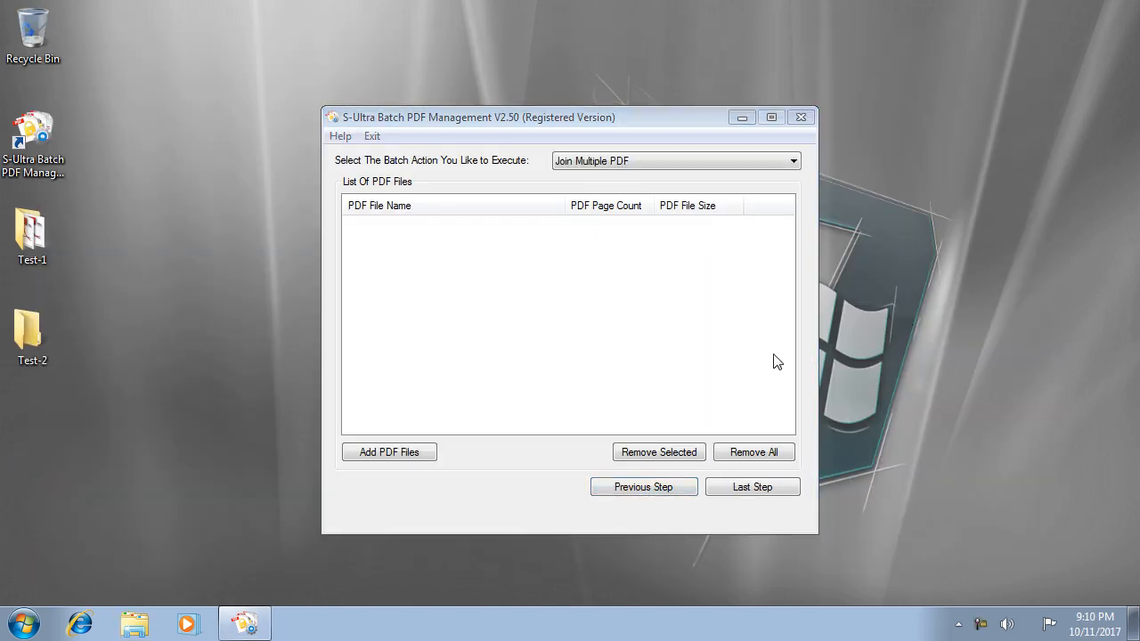
pyautogui.click(623, 162)
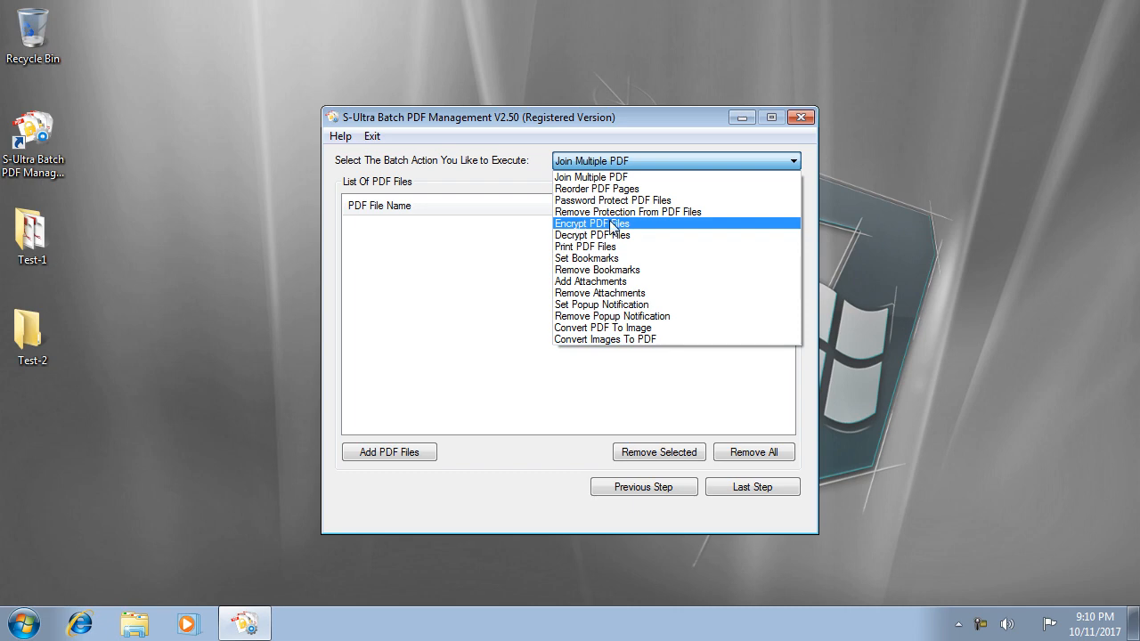
pyautogui.click(613, 228)
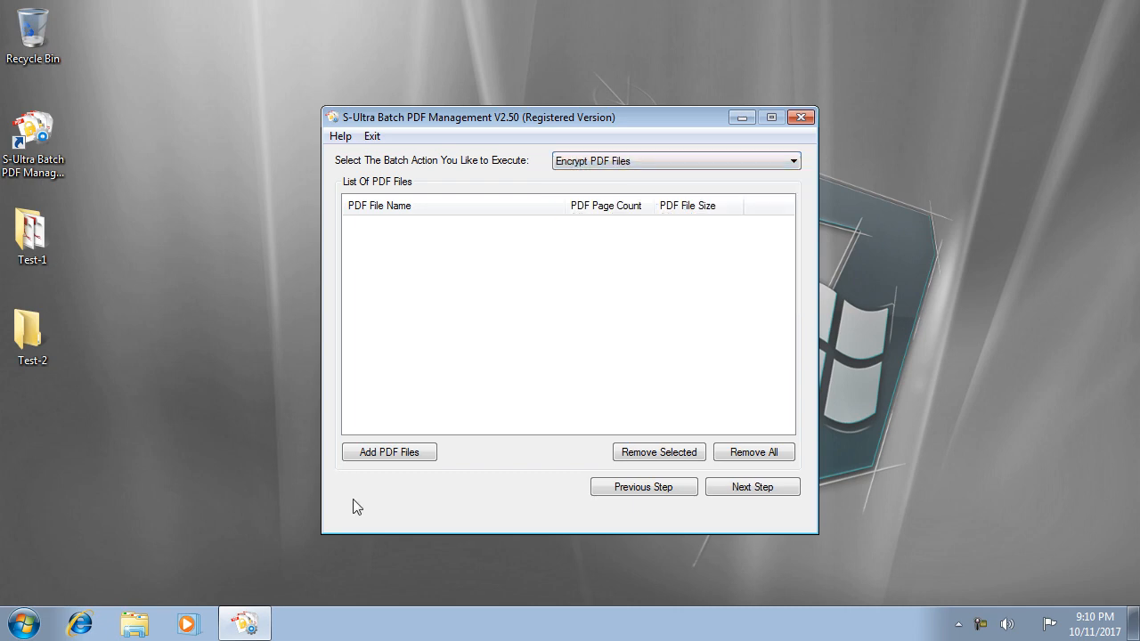
# Add Common Files, Sample and XP Location from Desktop\Test-1 and continue to encryption options.
pyautogui.click(389, 452)
pyautogui.click(391, 268)
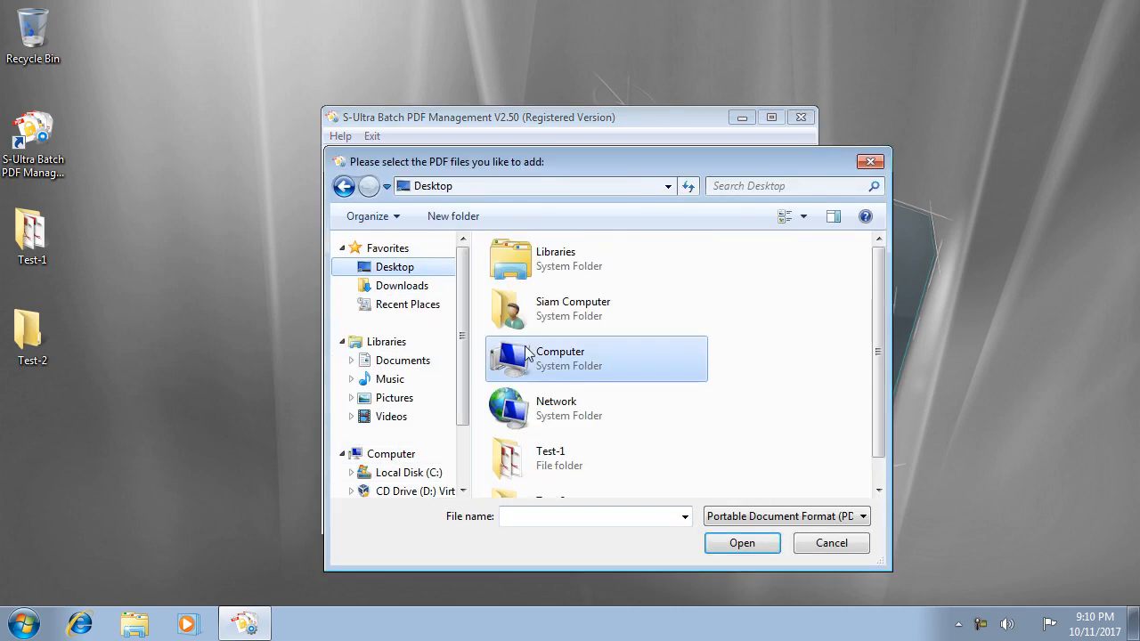
pyautogui.doubleClick(583, 456)
pyautogui.hotkey('ctrl', 'a')
pyautogui.click(742, 543)
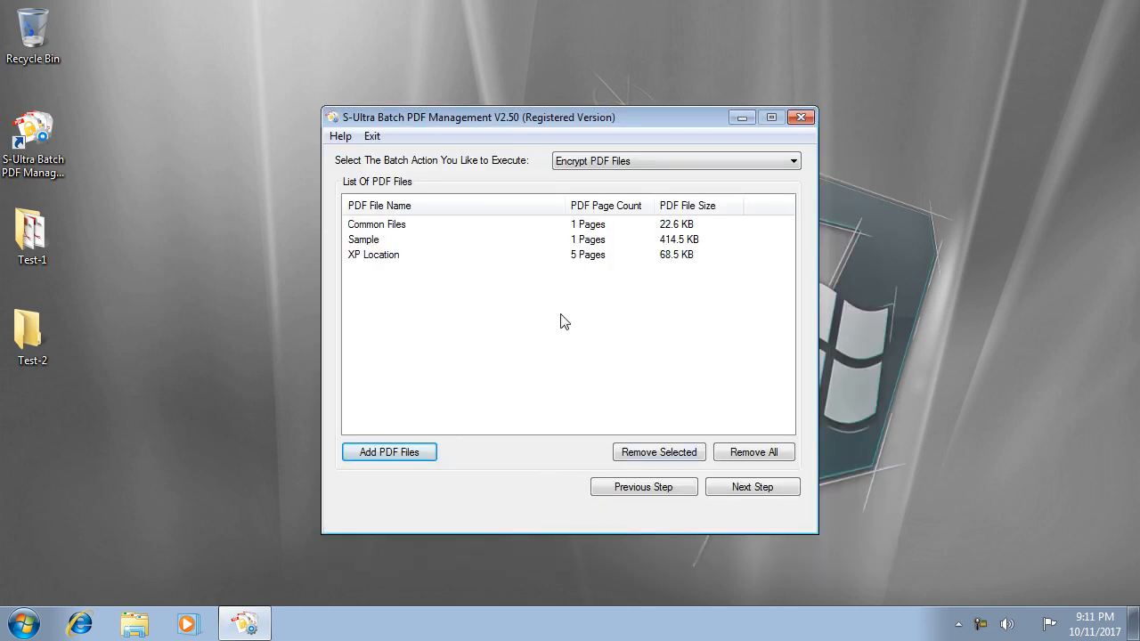
pyautogui.click(751, 487)
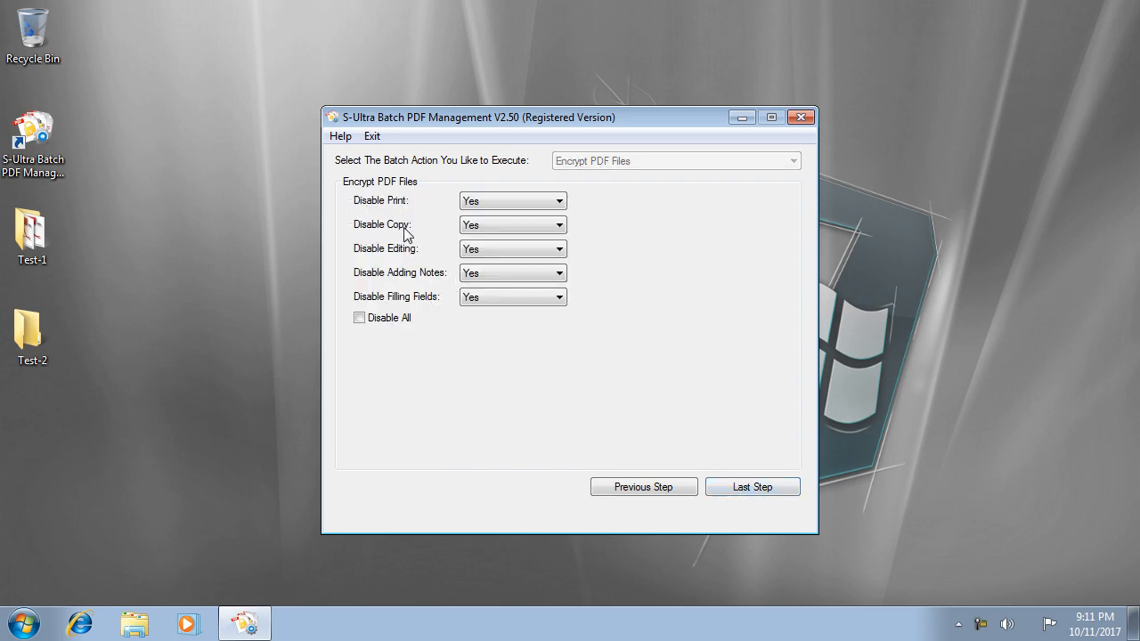
# Keep Disable Editing and the other restrictions at Yes and continue to the output step.
pyautogui.click(537, 251)
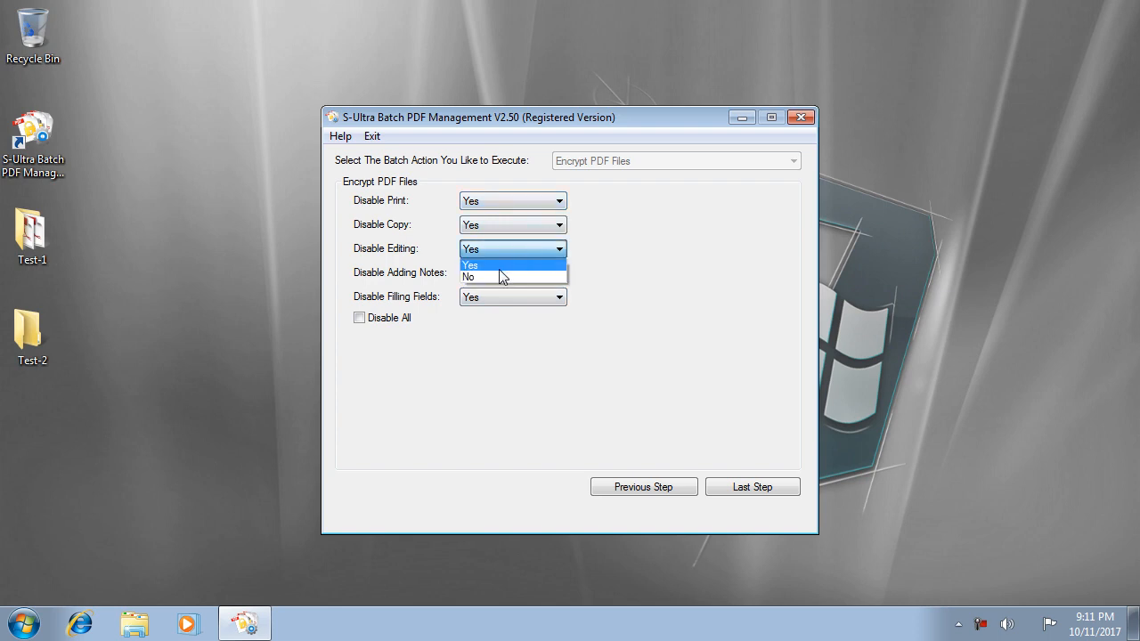
pyautogui.click(614, 247)
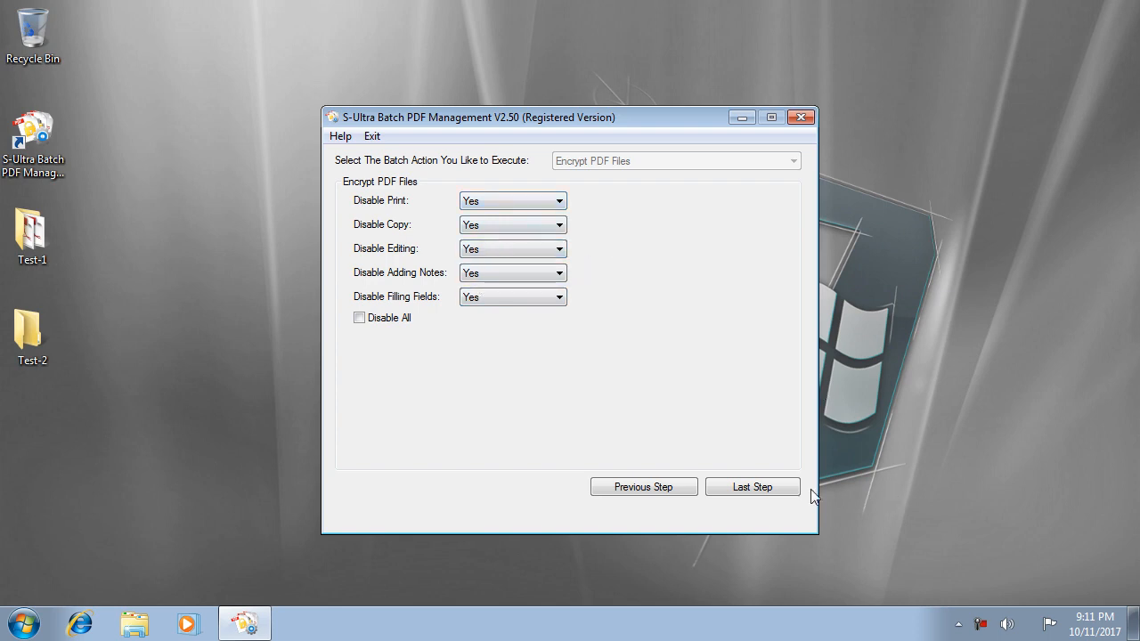
pyautogui.click(753, 487)
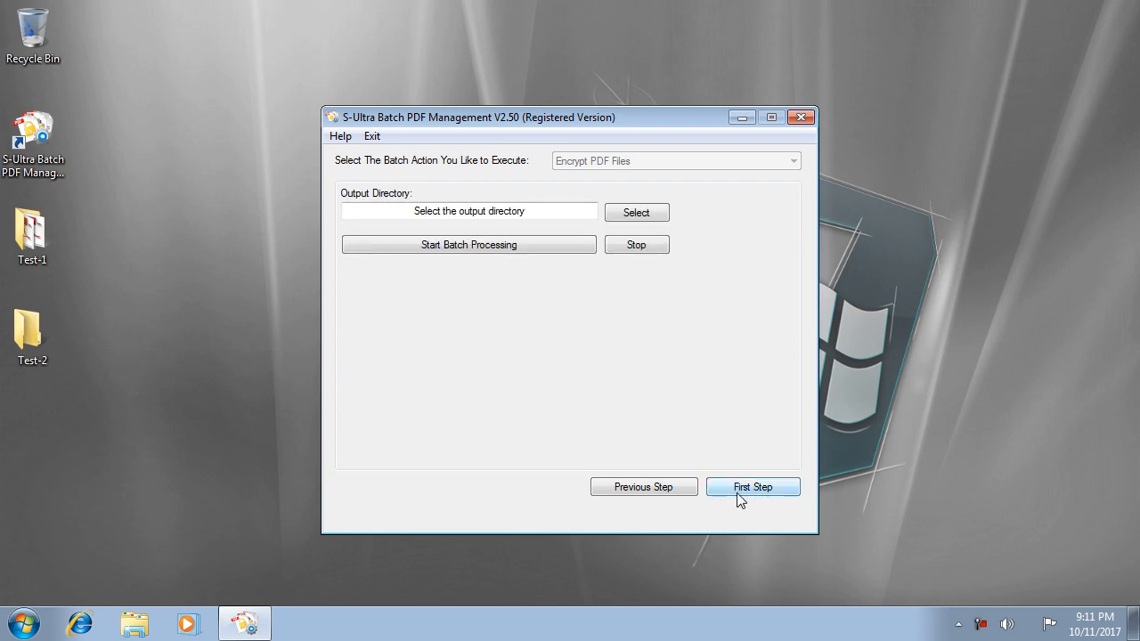
# Set Test-2 as the output folder, run the encryption, and open the result folder.
pyautogui.click(637, 219)
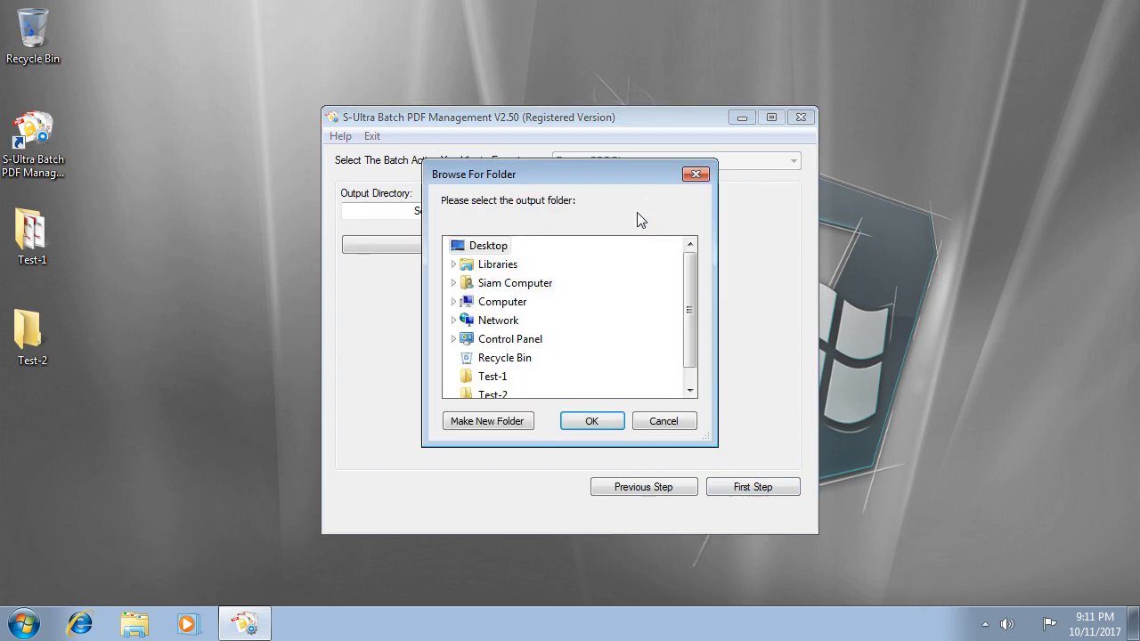
pyautogui.click(491, 398)
pyautogui.click(596, 425)
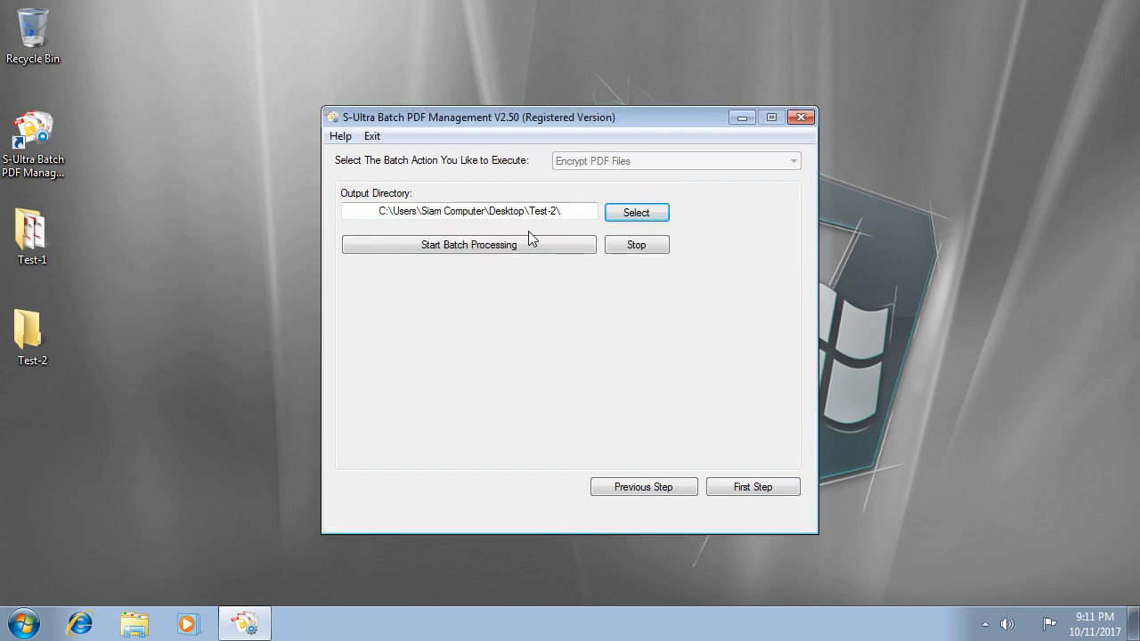
pyautogui.click(491, 251)
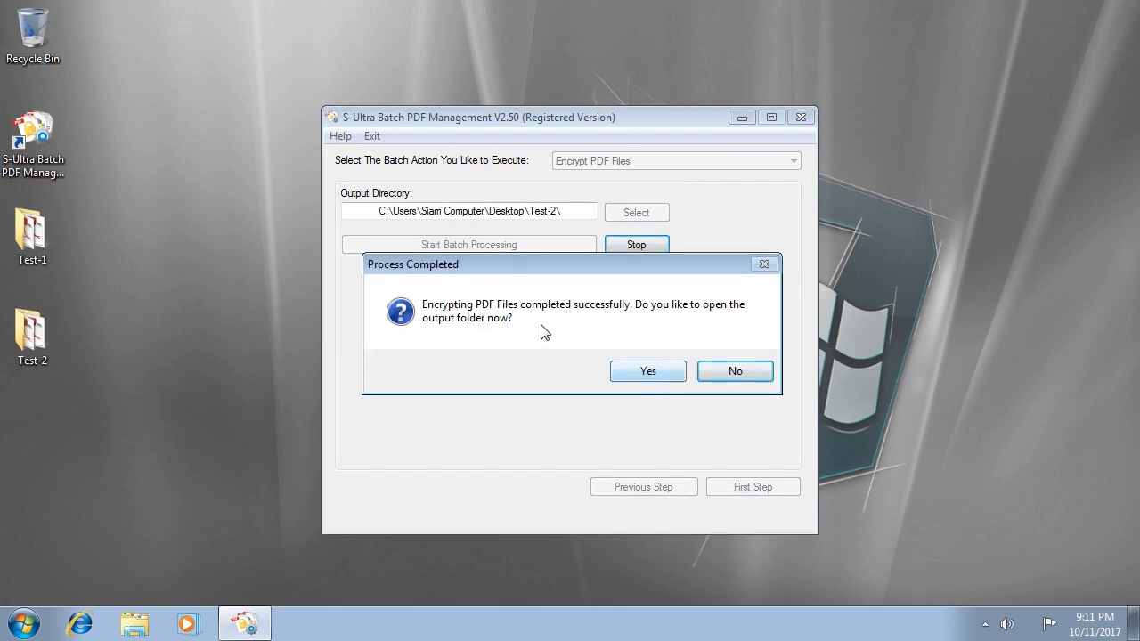
pyautogui.click(655, 381)
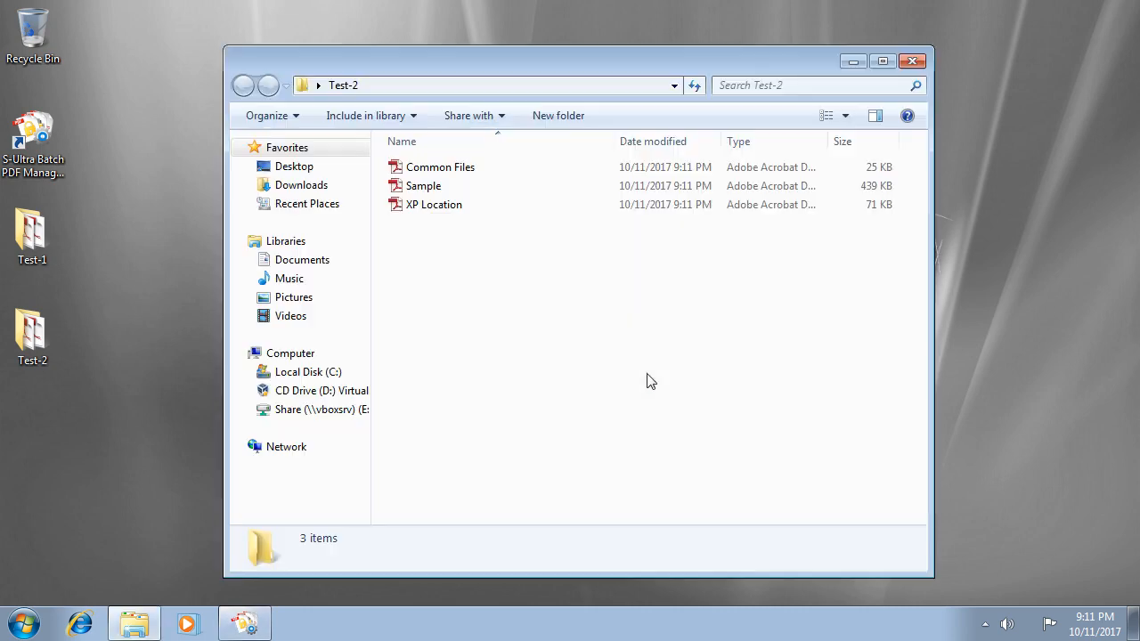
# Open the encrypted Common Files and check that Copy and Print are greyed out.
pyautogui.doubleClick(467, 169)
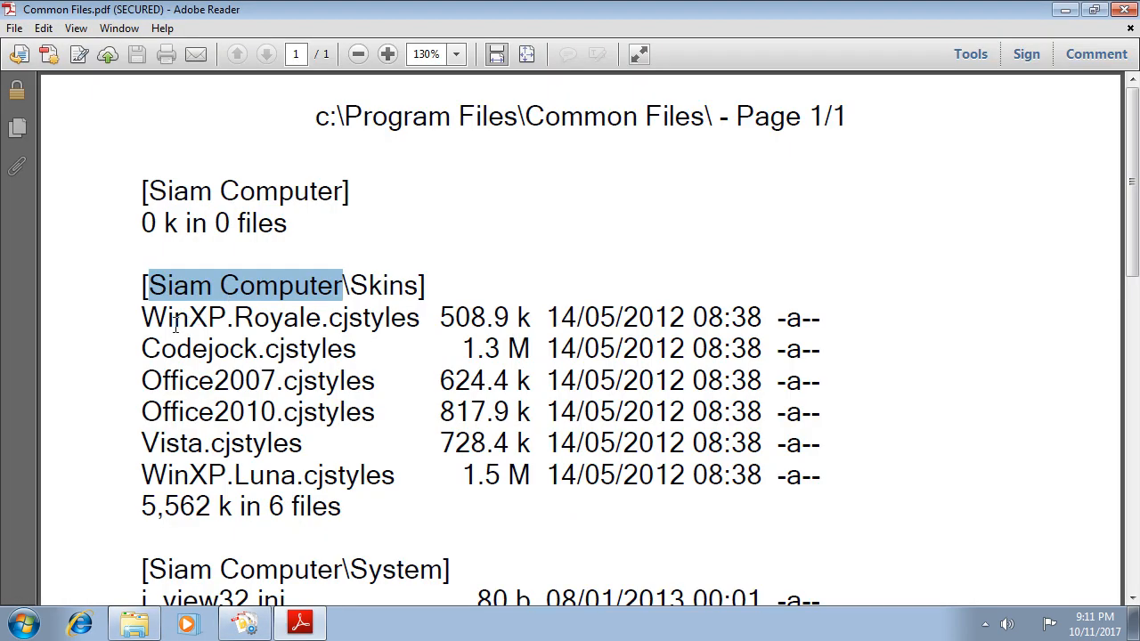
pyautogui.moveTo(176, 324); pyautogui.dragTo(282, 329)
pyautogui.click(51, 32)
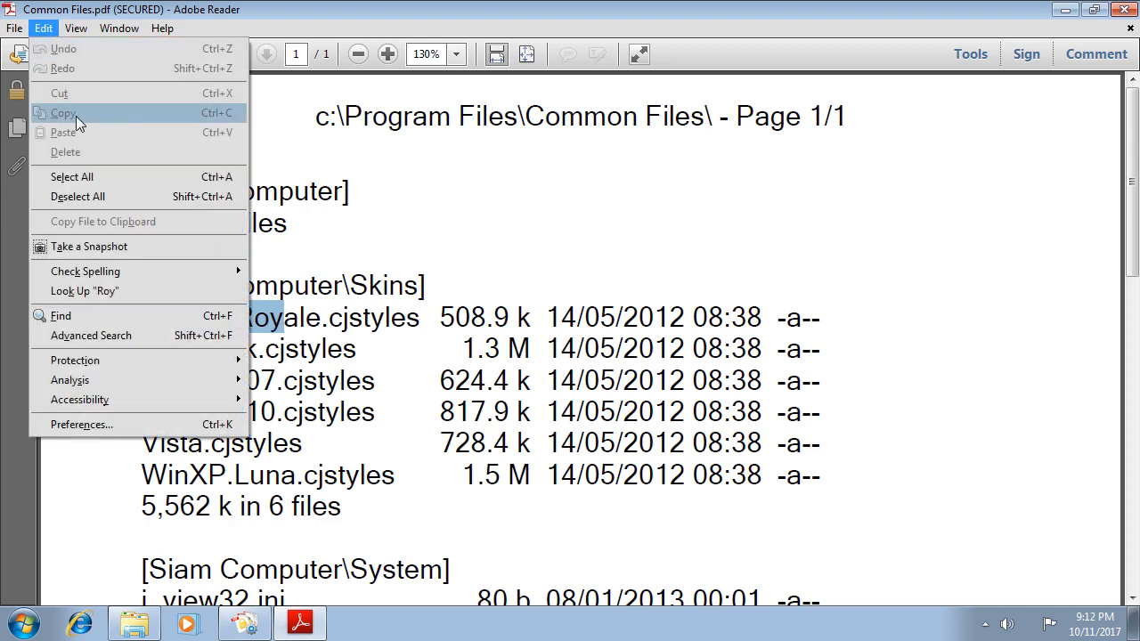
pyautogui.click(360, 399)
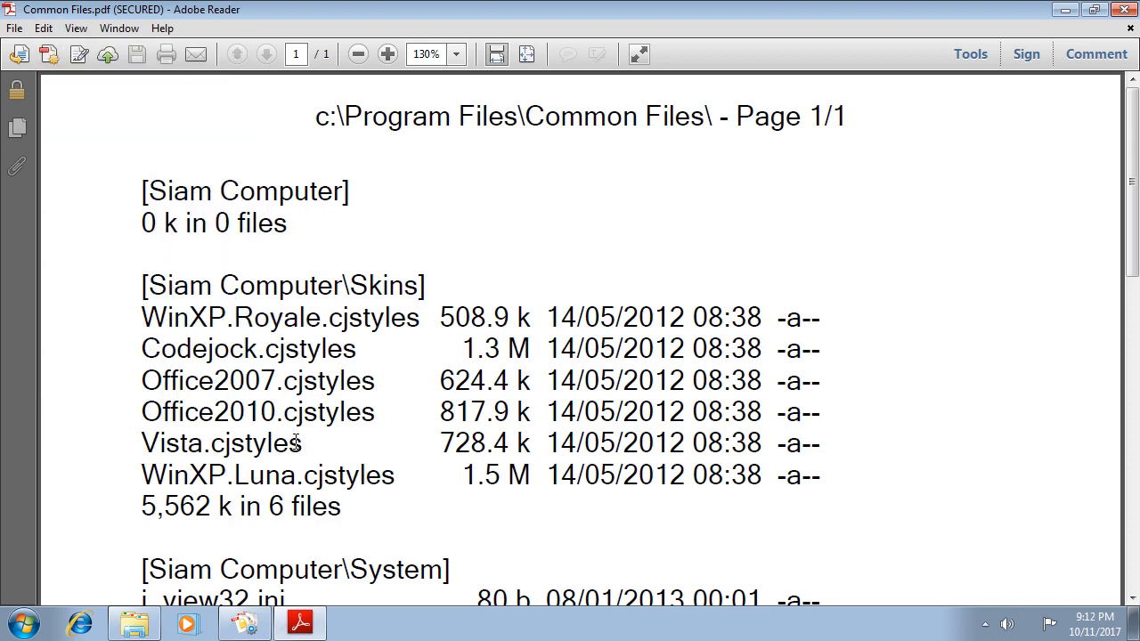
pyautogui.click(14, 28)
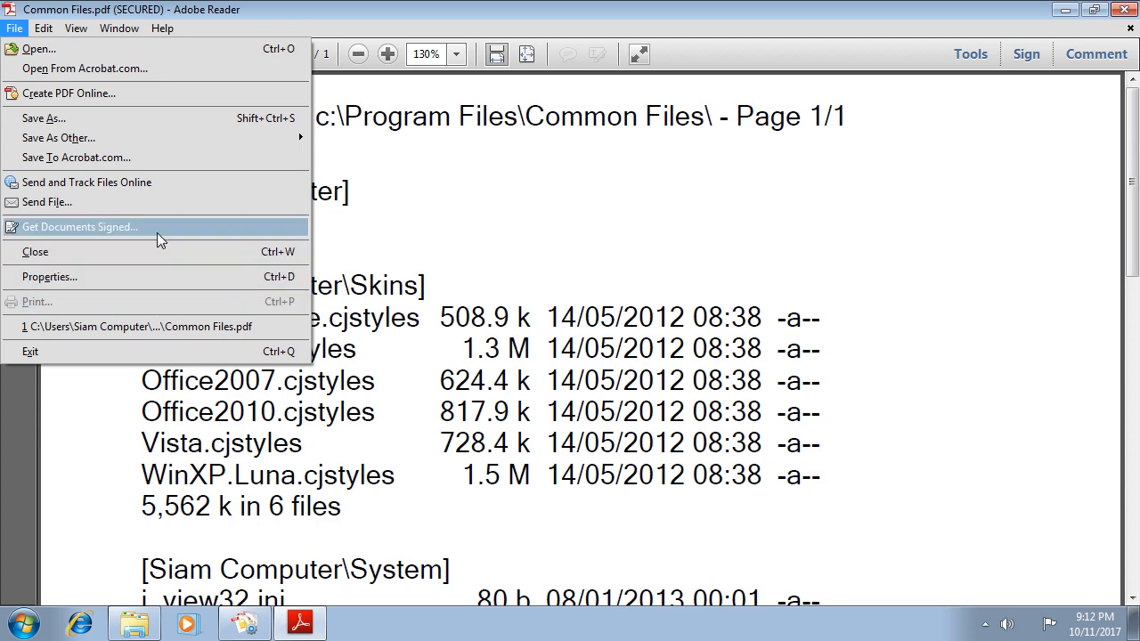
# Close Reader and the Test-2 window, empty the batch file list, and open Desktop\Test-1.
pyautogui.click(1119, 11)
pyautogui.click(912, 62)
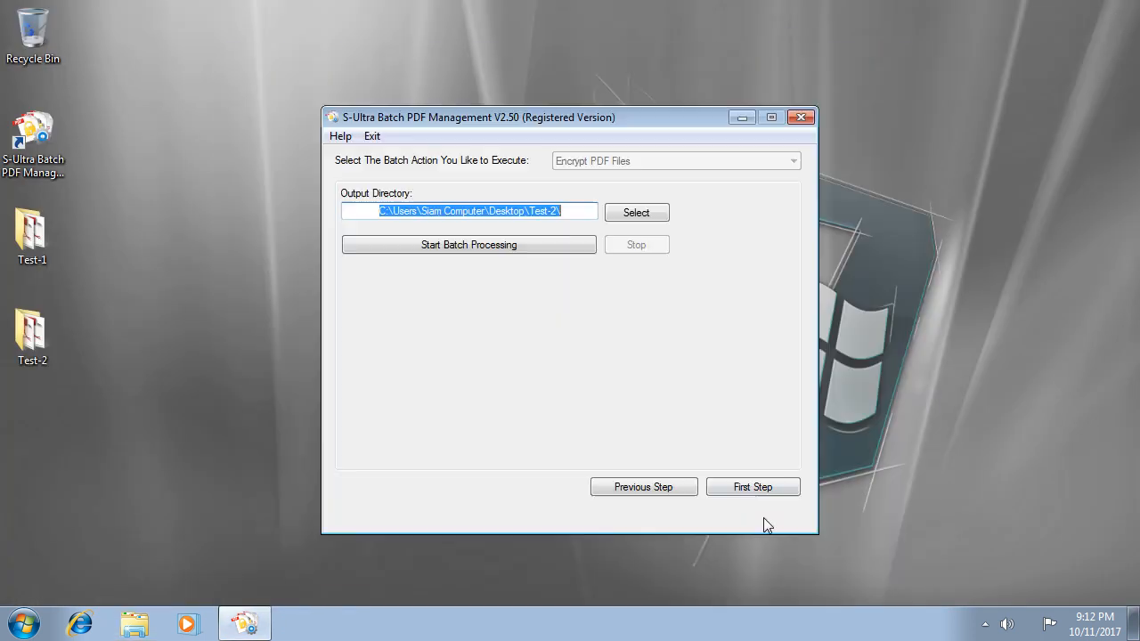
pyautogui.click(762, 488)
pyautogui.click(753, 452)
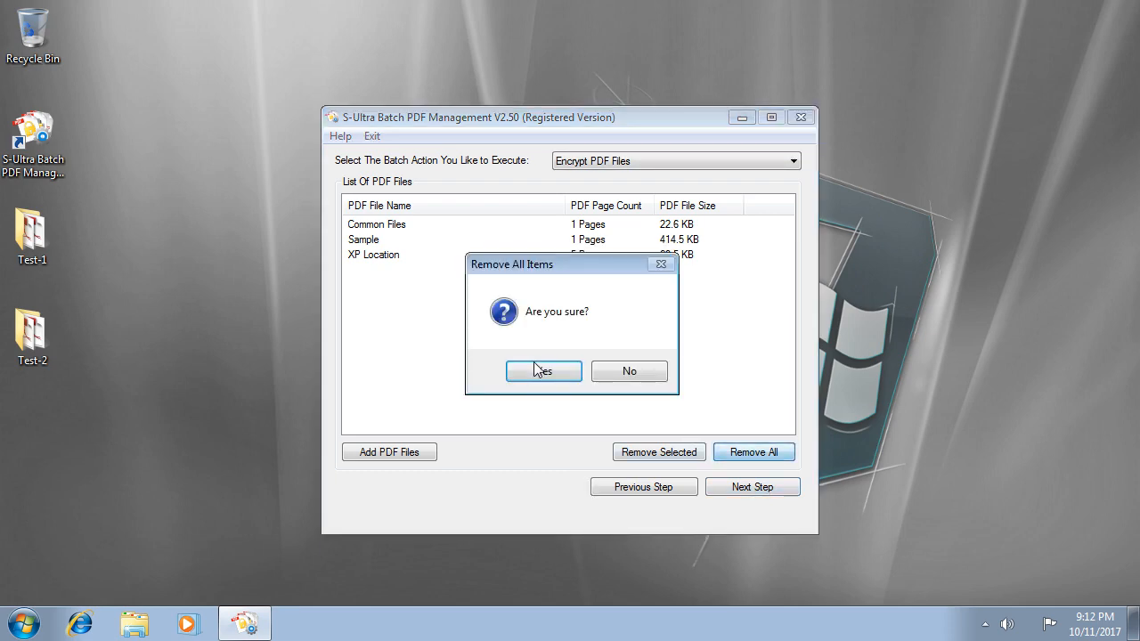
pyautogui.click(543, 374)
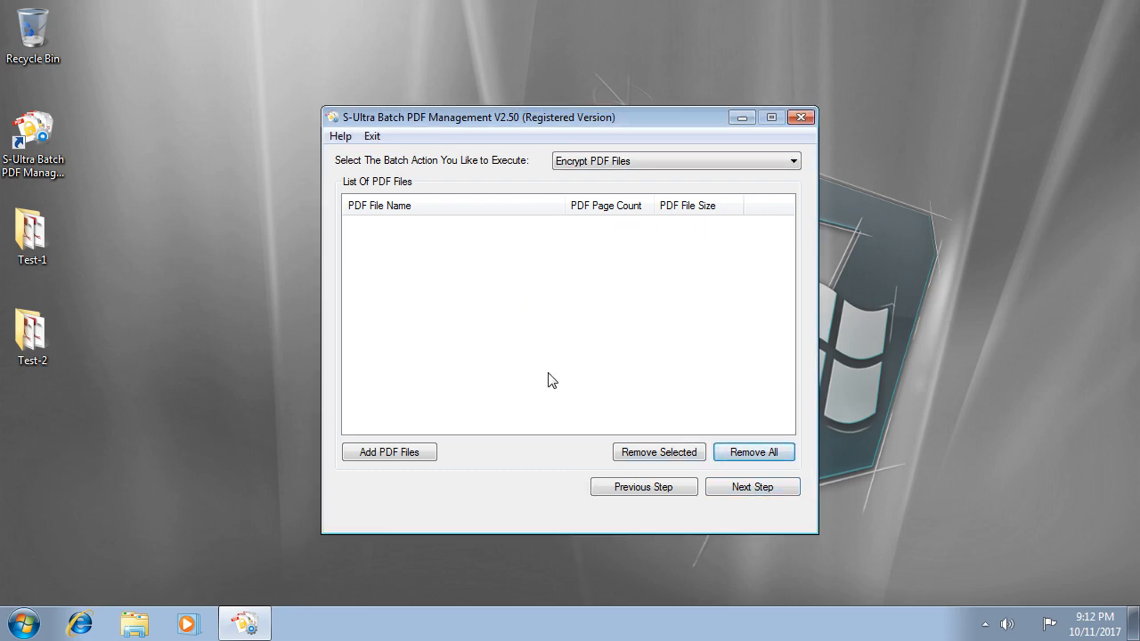
pyautogui.click(46, 244)
pyautogui.doubleClick(46, 242)
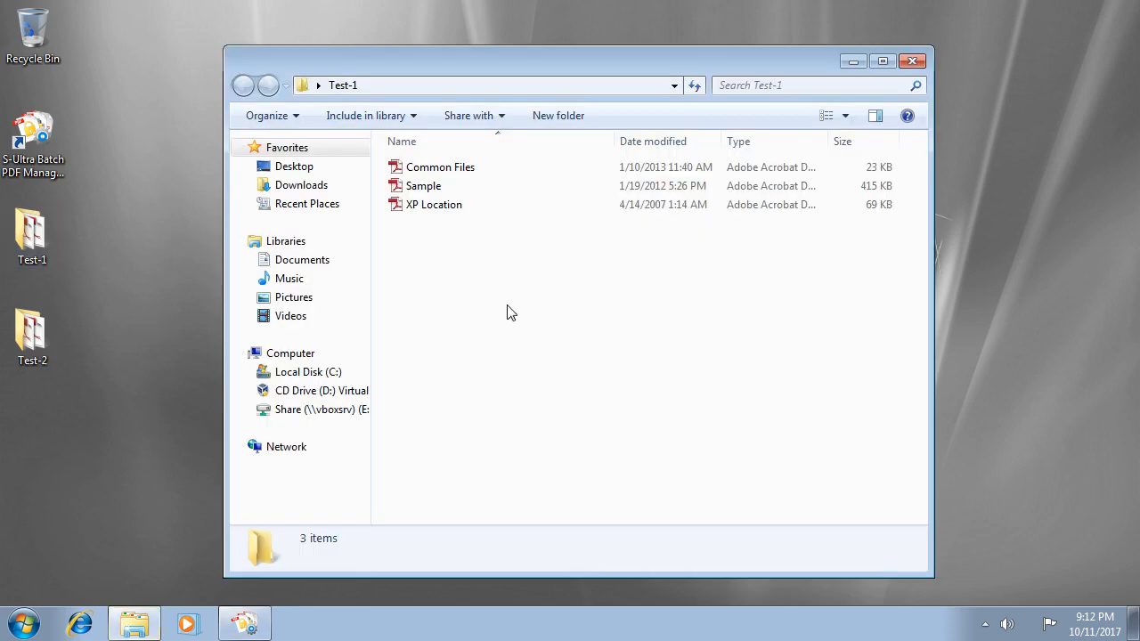
# Permanently delete Common Files, Sample and XP Location from Test-1 and close the folder.
pyautogui.hotkey('ctrl', 'a')
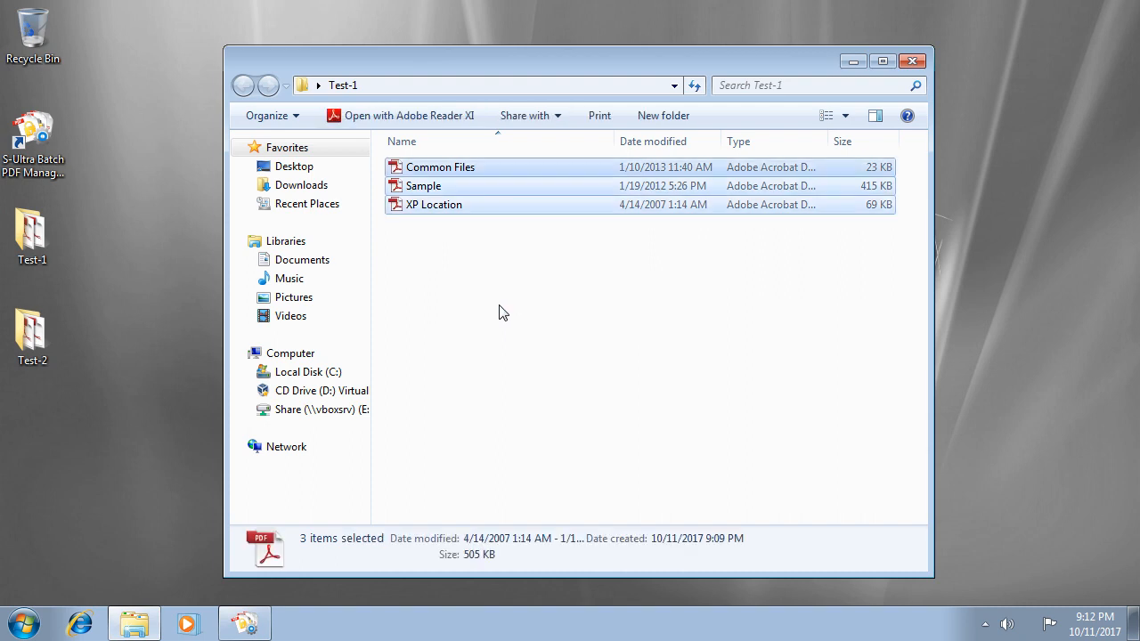
pyautogui.hotkey('shift', 'Delete')
pyautogui.press('Return')
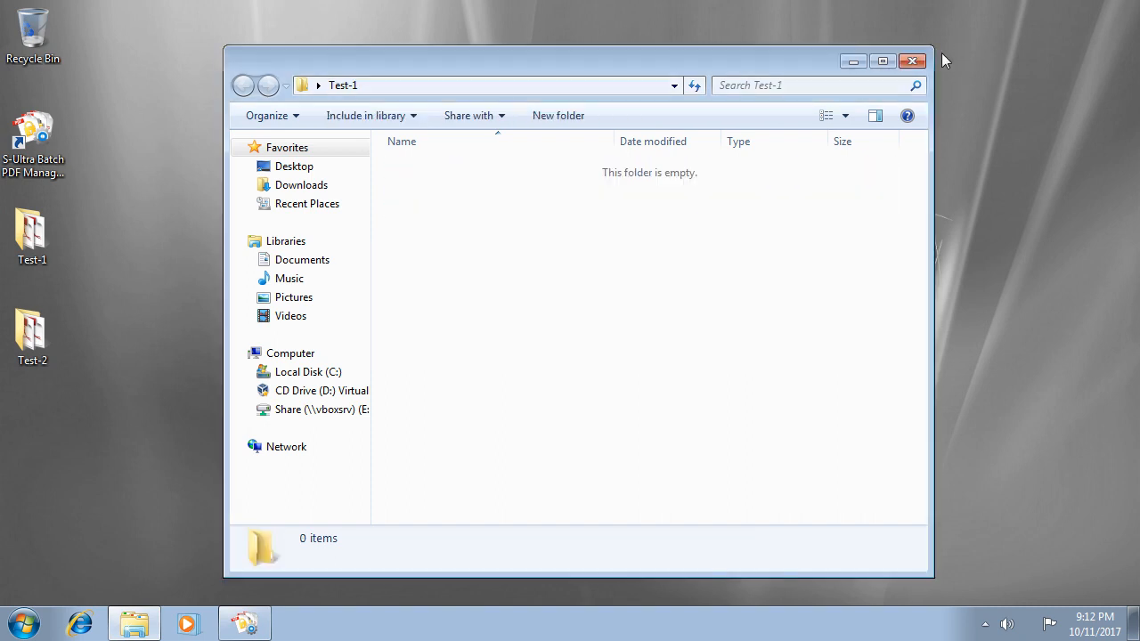
pyautogui.click(912, 60)
pyautogui.click(645, 160)
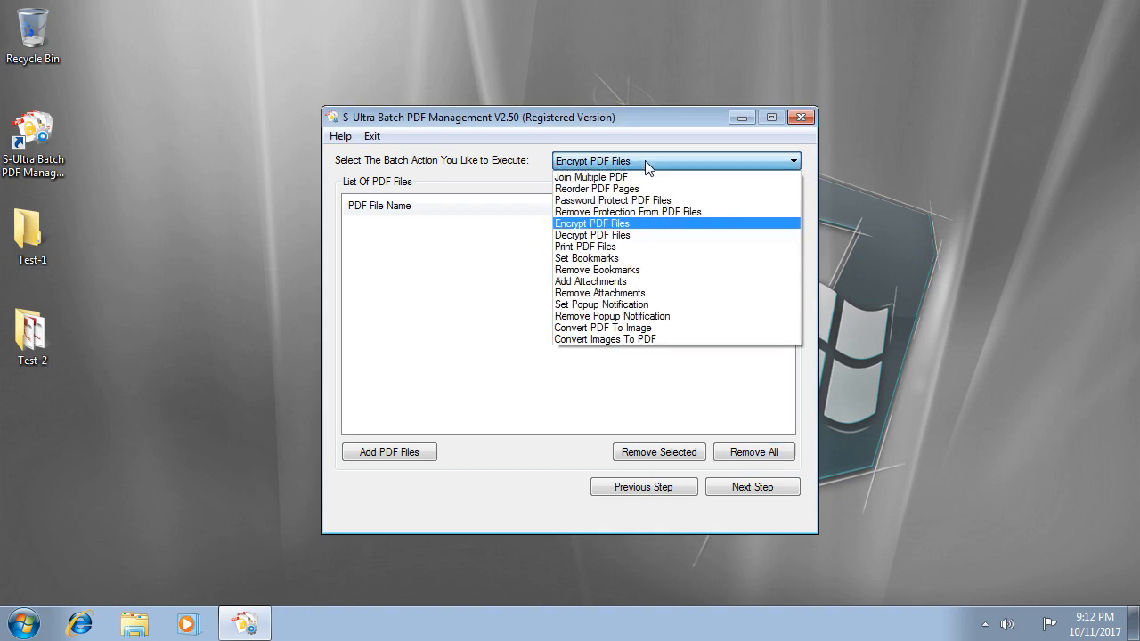
# Set the action to Decrypt PDF Files and add the three PDFs from Desktop\Test-2.
pyautogui.click(579, 235)
pyautogui.click(388, 456)
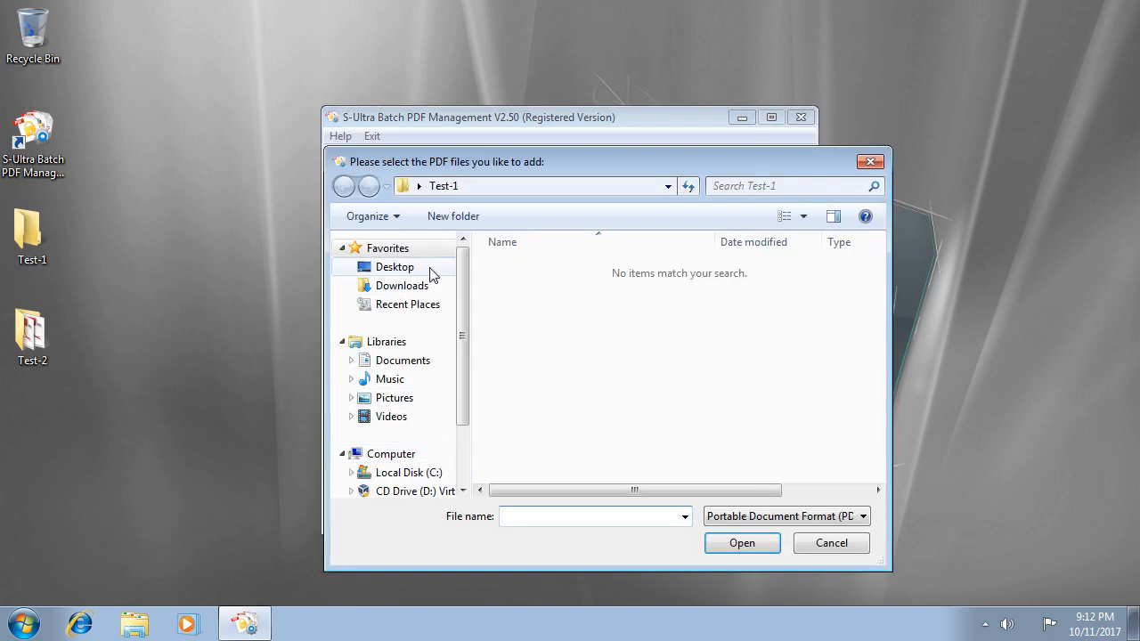
pyautogui.click(400, 267)
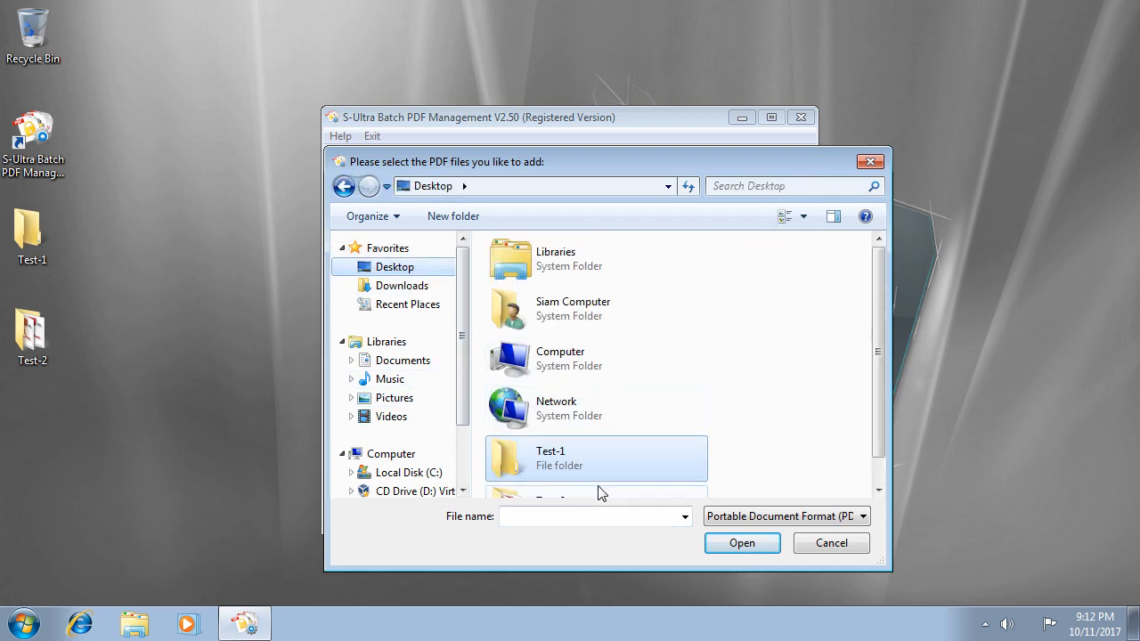
pyautogui.scroll(-1, 569, 463)
pyautogui.doubleClick(569, 464)
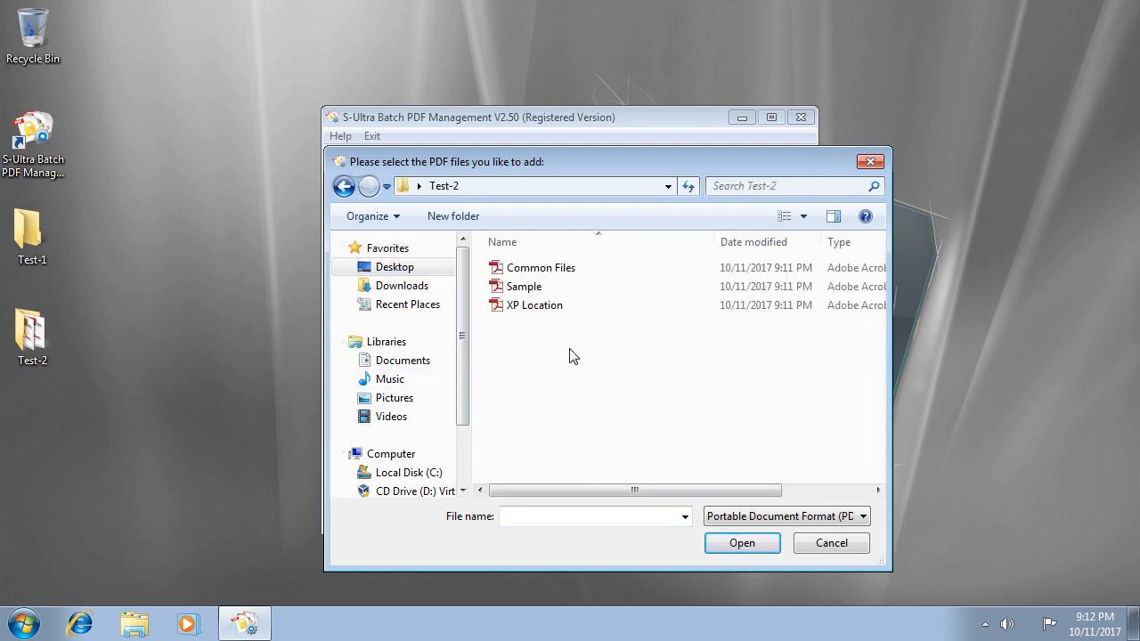
pyautogui.moveTo(571, 356); pyautogui.dragTo(514, 264)
pyautogui.click(746, 545)
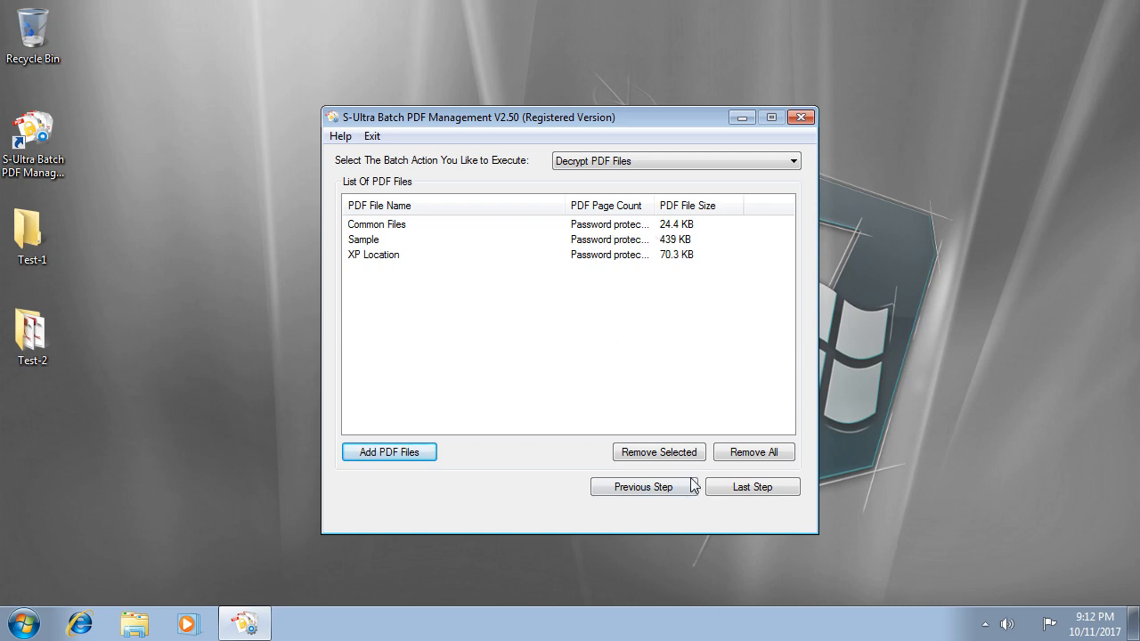
# Output to the Test-1 folder, run the decryption, and open the result folder.
pyautogui.click(753, 490)
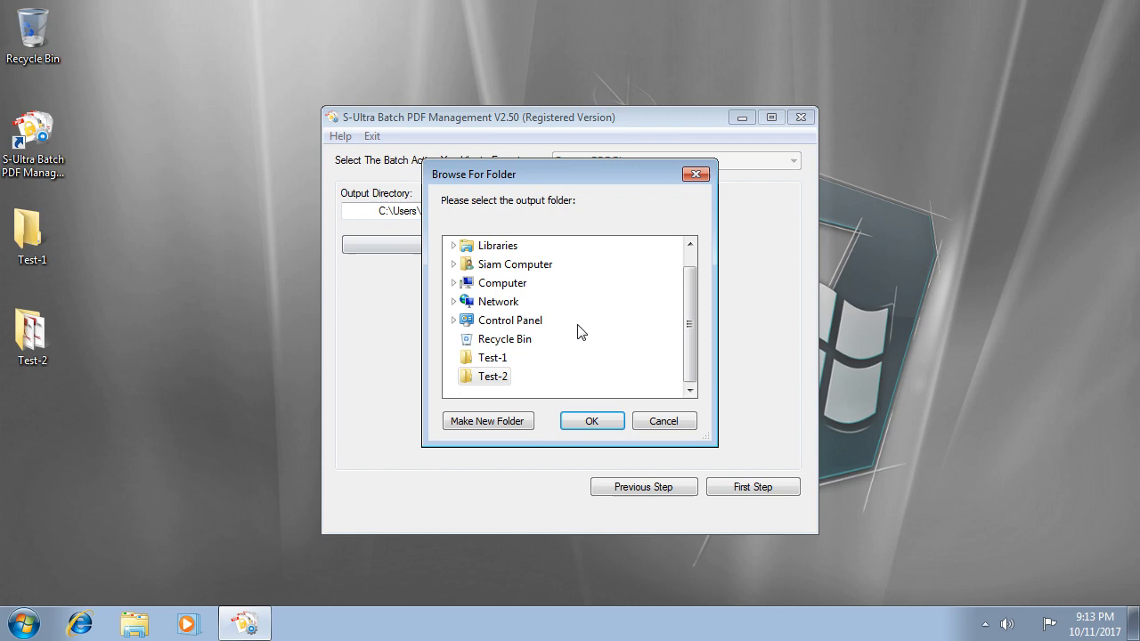
pyautogui.click(509, 341)
pyautogui.click(493, 357)
pyautogui.click(577, 421)
pyautogui.click(503, 253)
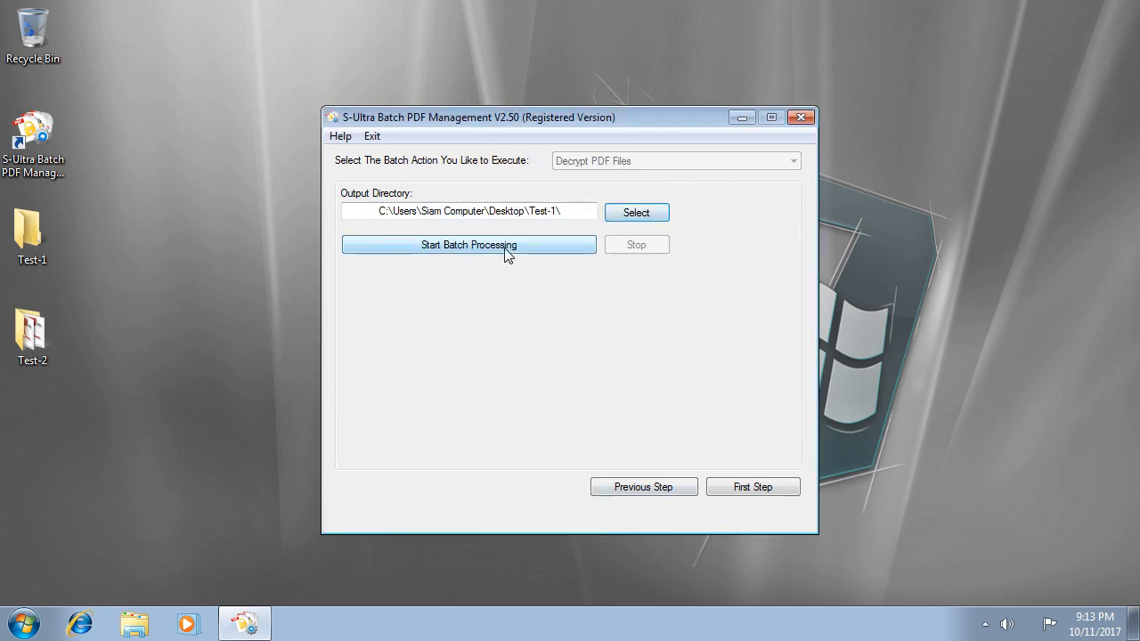
pyautogui.click(651, 372)
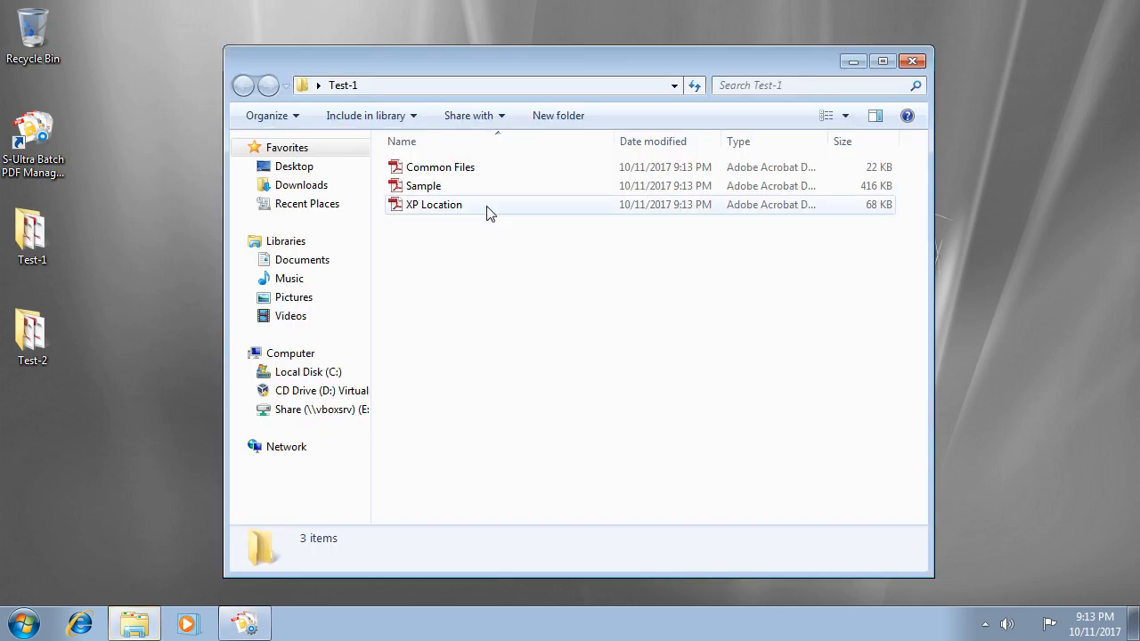
# Open decrypted Common Files, select the Codejock to Office2010.cjstyles lines, check Edit and File menus, then close it.
pyautogui.click(422, 171)
pyautogui.doubleClick(422, 172)
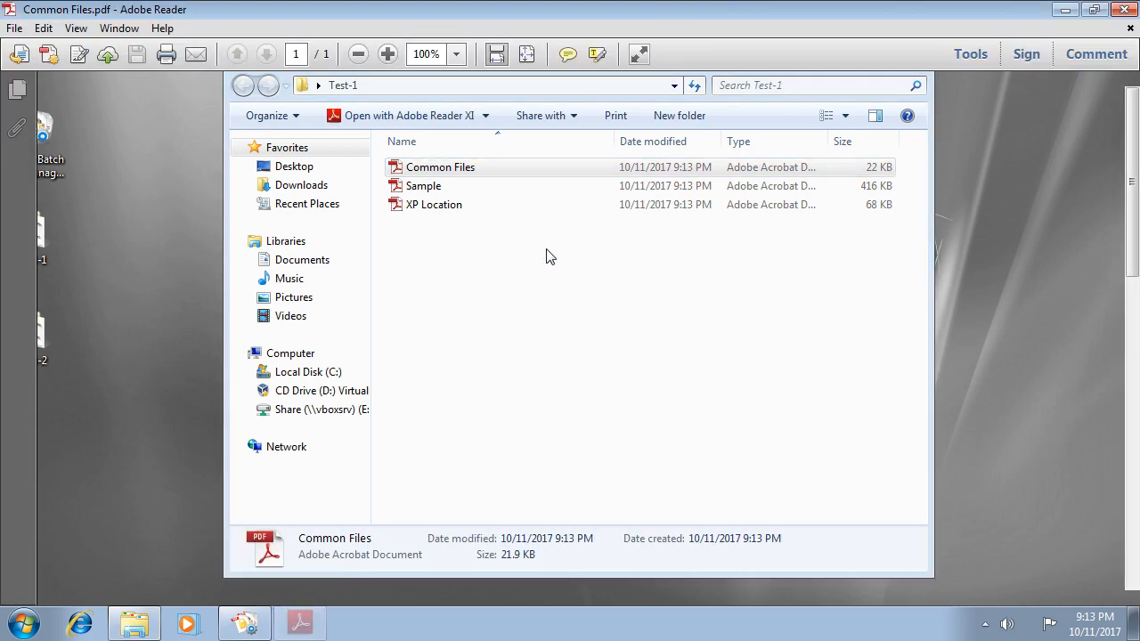
pyautogui.moveTo(185, 347); pyautogui.dragTo(311, 425)
pyautogui.click(49, 27)
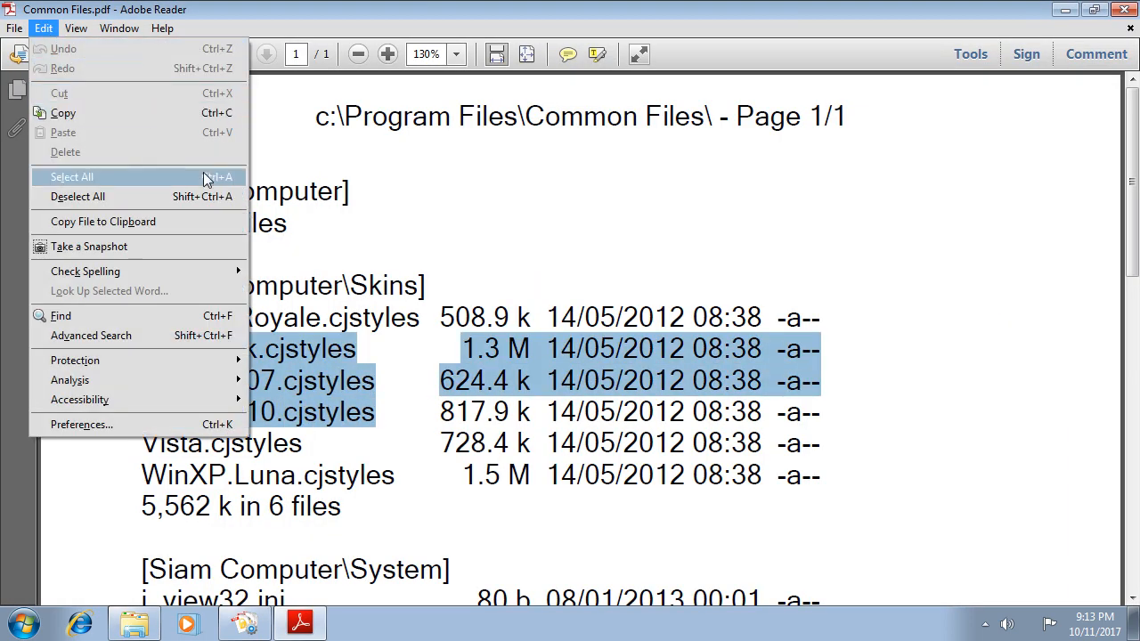
pyautogui.click(334, 285)
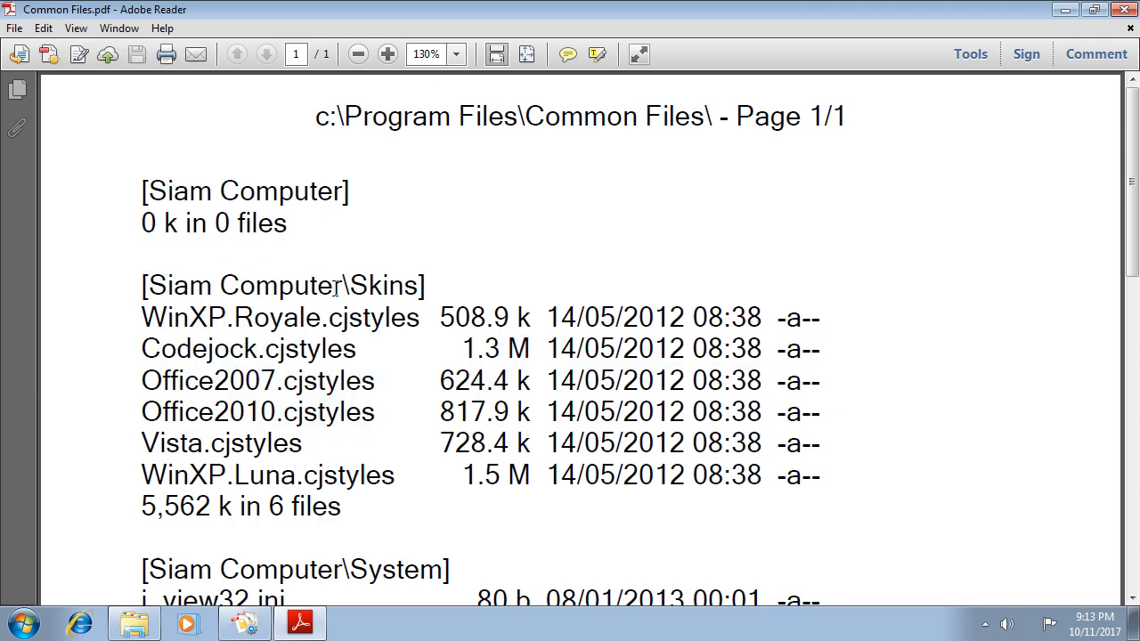
pyautogui.click(14, 27)
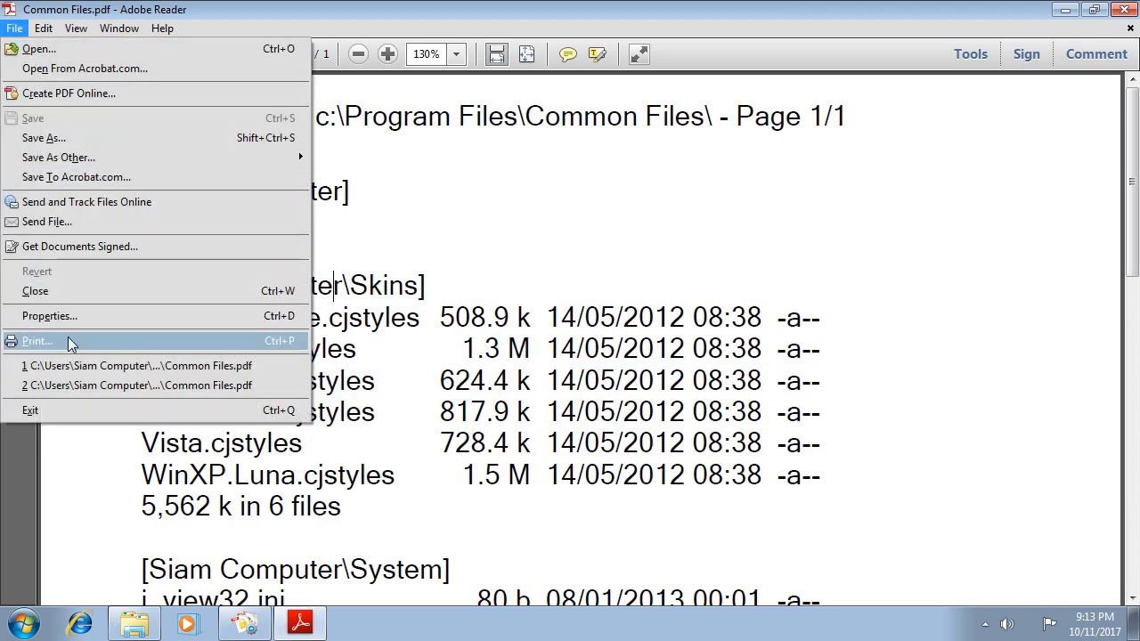
pyautogui.click(1121, 10)
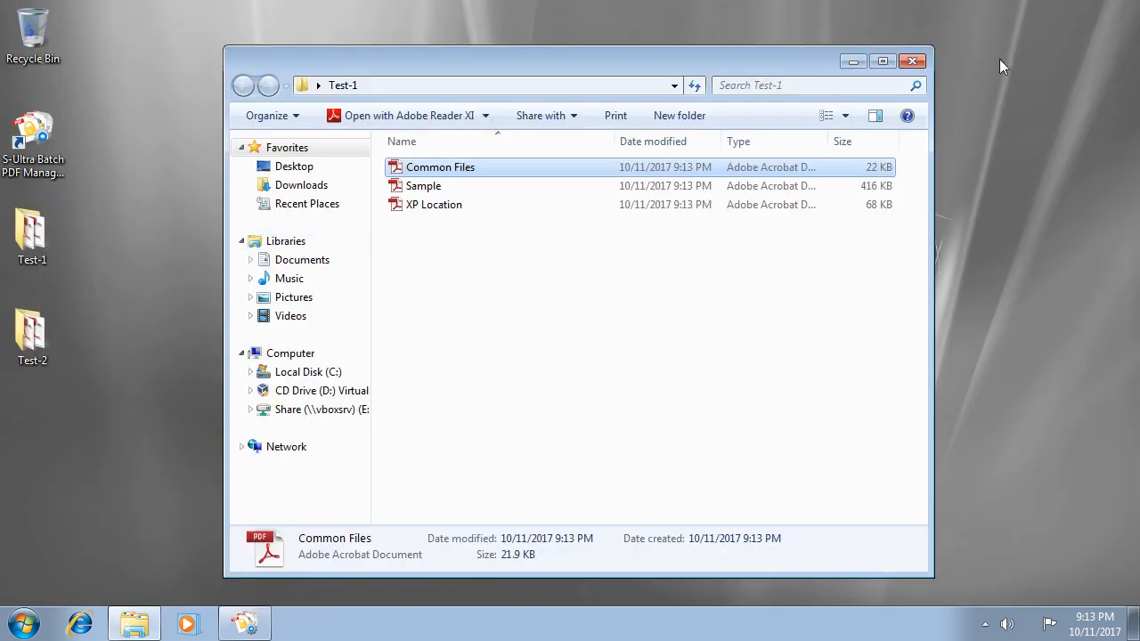
pyautogui.click(911, 61)
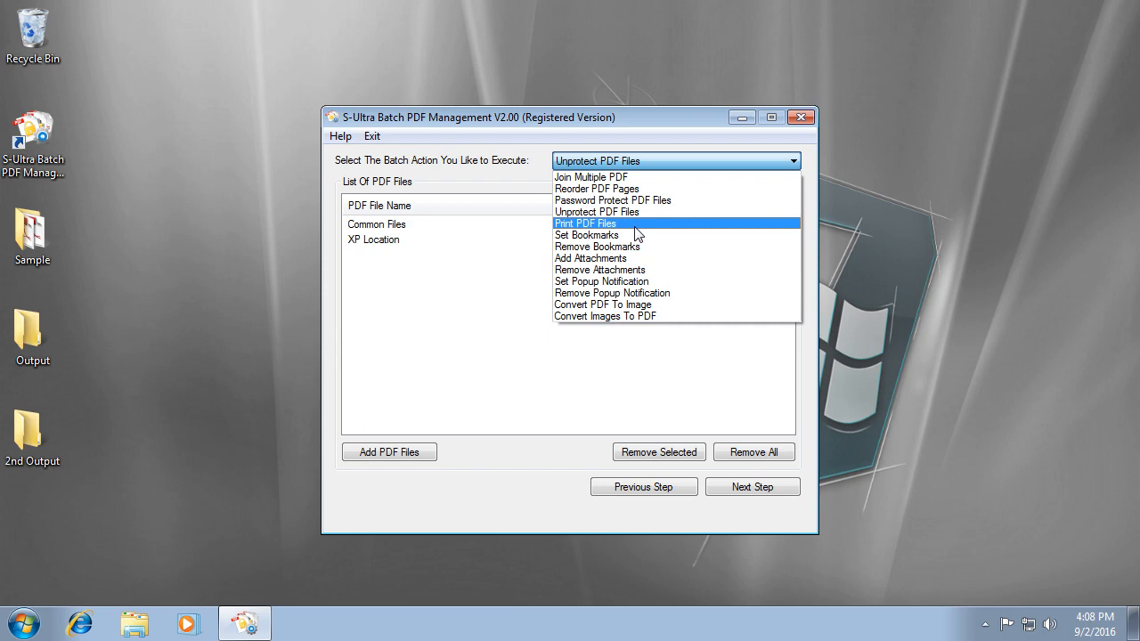
# Make Print PDF Files the batch action and clear all files from the list.
pyautogui.click(637, 232)
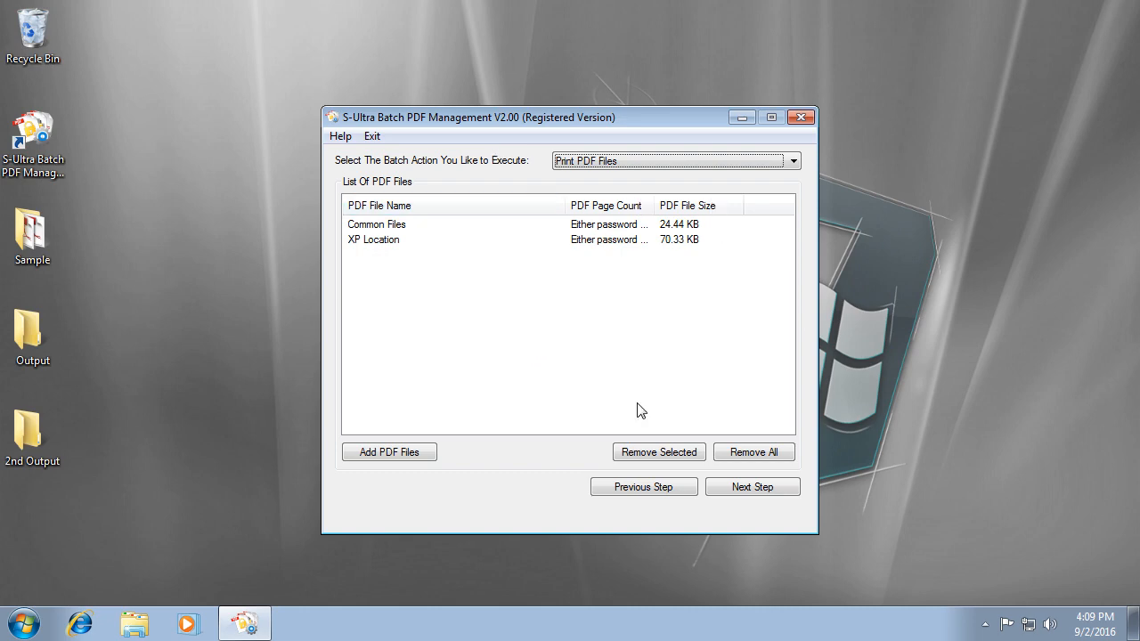
pyautogui.click(780, 456)
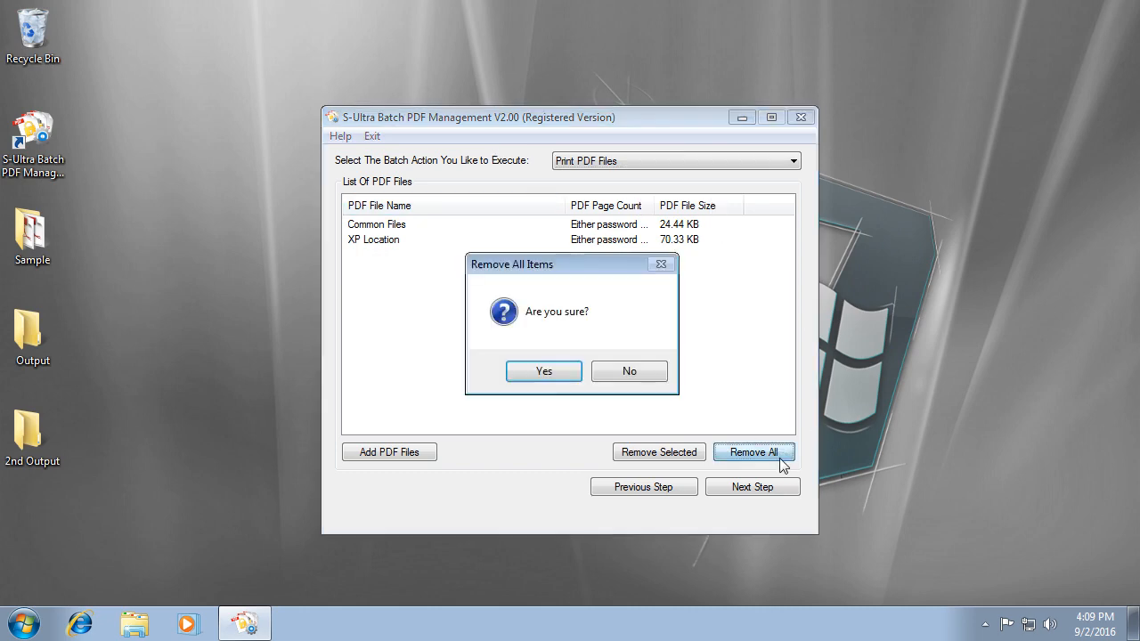
pyautogui.click(559, 374)
# Add Common Files and XP Location from Desktop\Sample to the batch list.
pyautogui.click(388, 452)
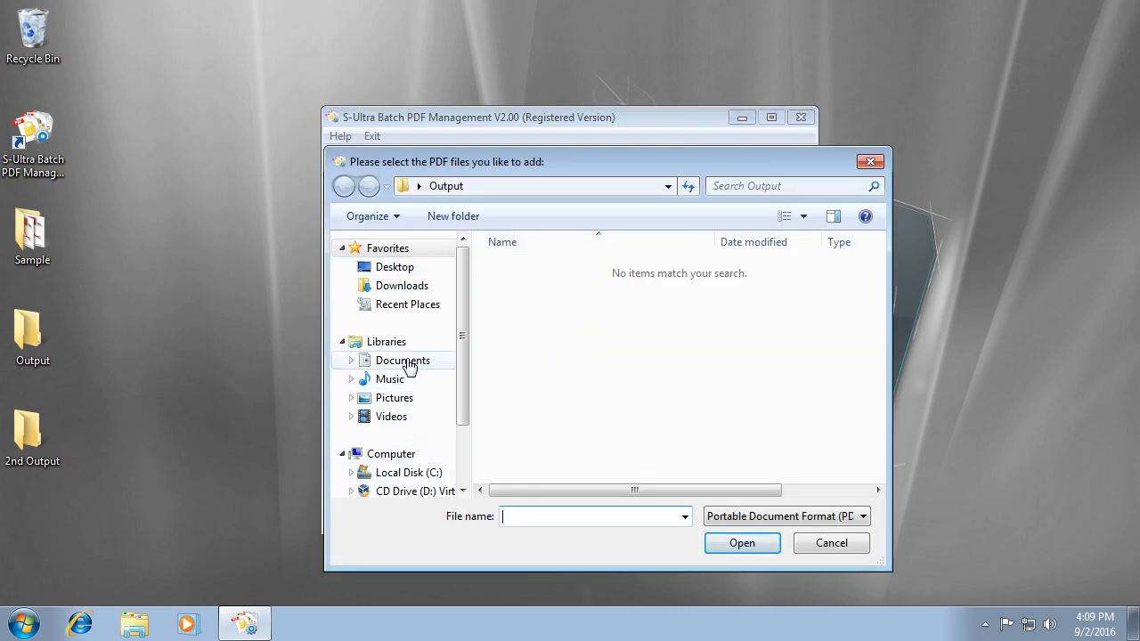
pyautogui.click(392, 266)
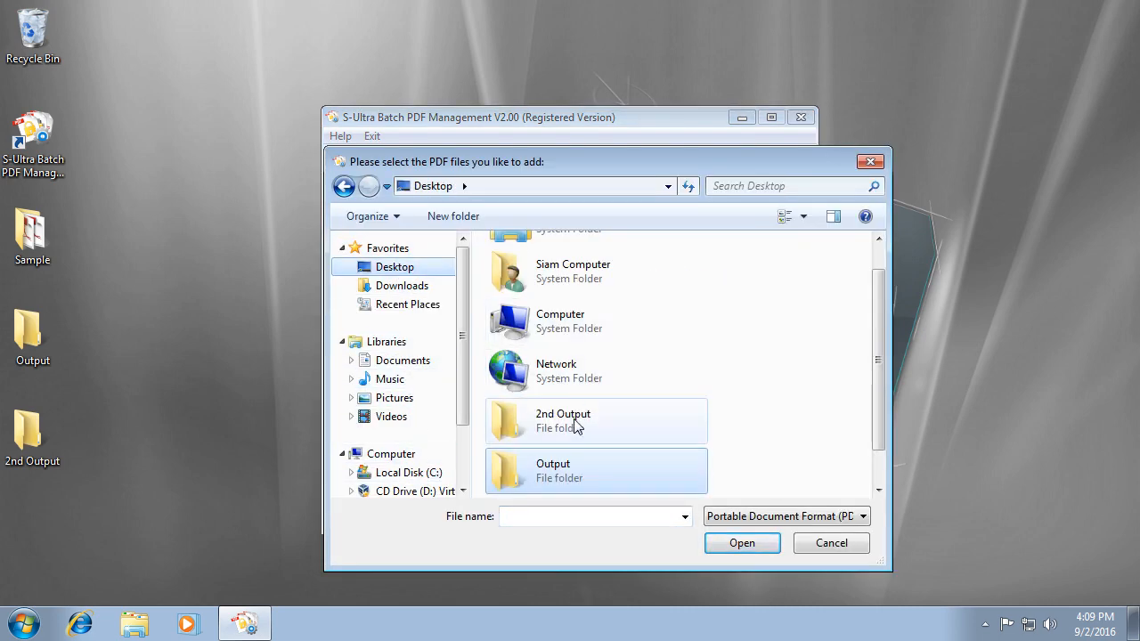
pyautogui.press('Down')
pyautogui.doubleClick(550, 491)
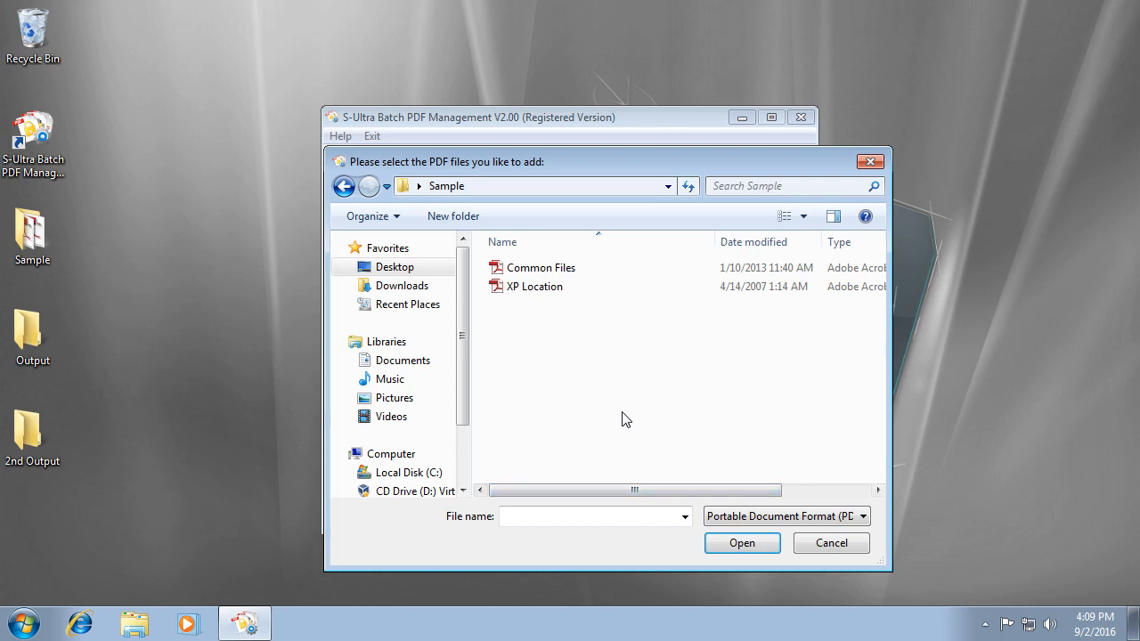
pyautogui.hotkey('ctrl', 'a')
pyautogui.click(732, 545)
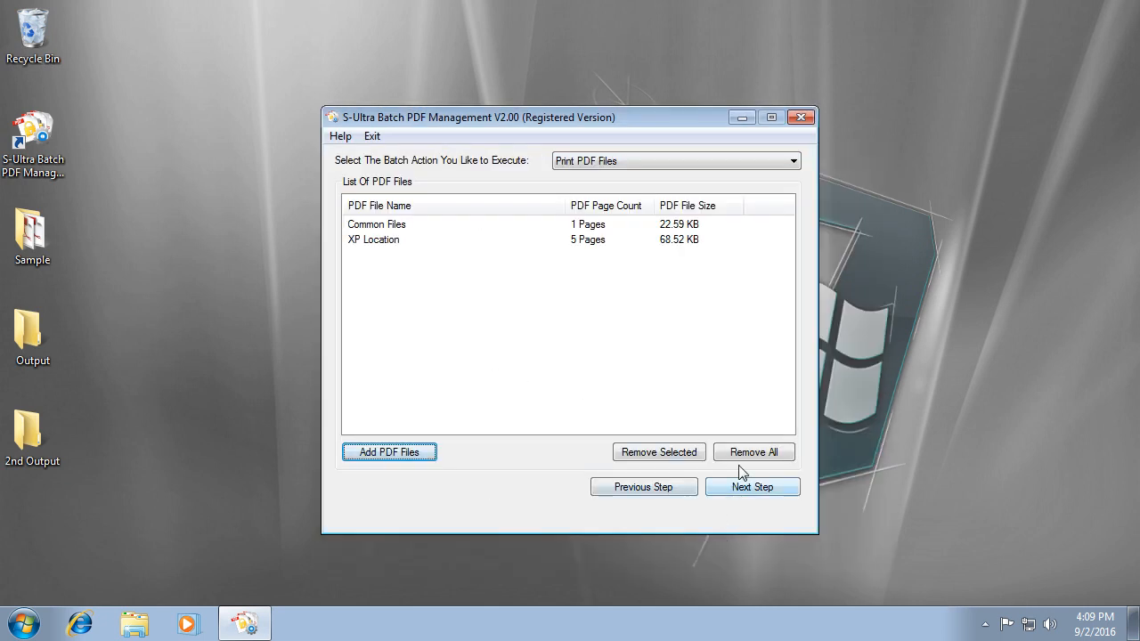
pyautogui.click(742, 494)
# Keep Microsoft XPS Document Writer with LETTER paper, and set End Page to -1.
pyautogui.click(557, 198)
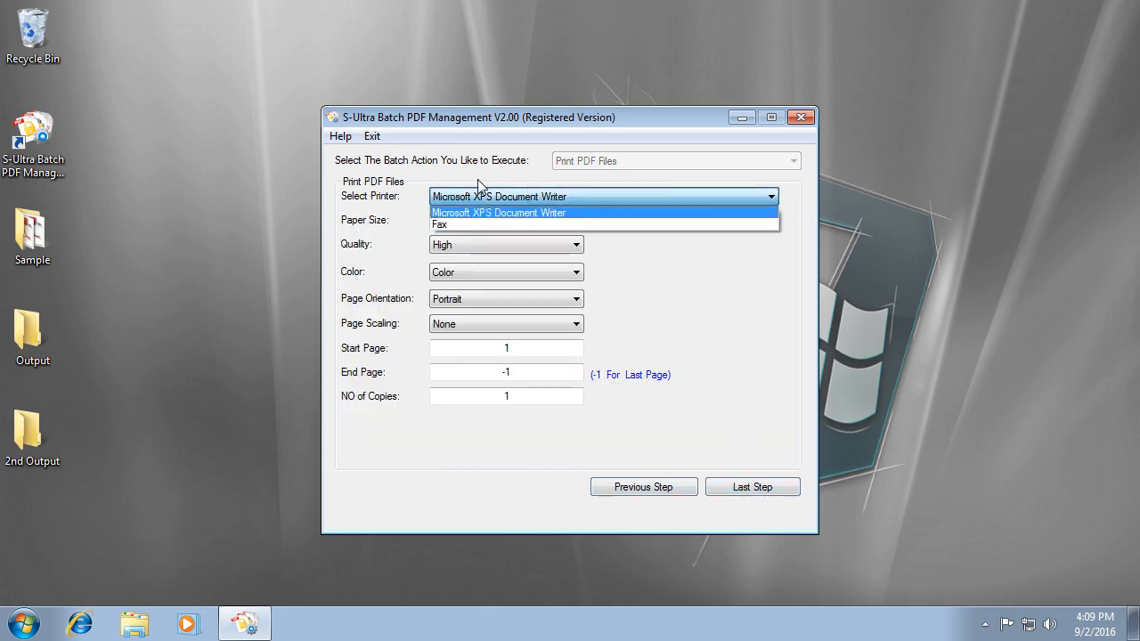
pyautogui.click(352, 230)
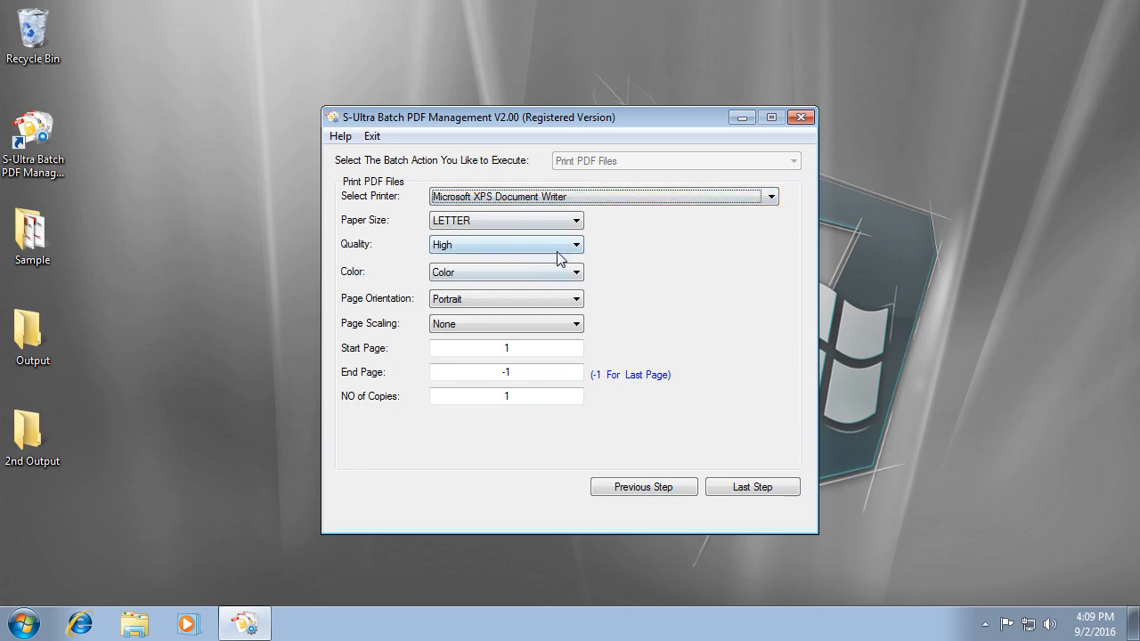
pyautogui.click(527, 222)
pyautogui.click(527, 222)
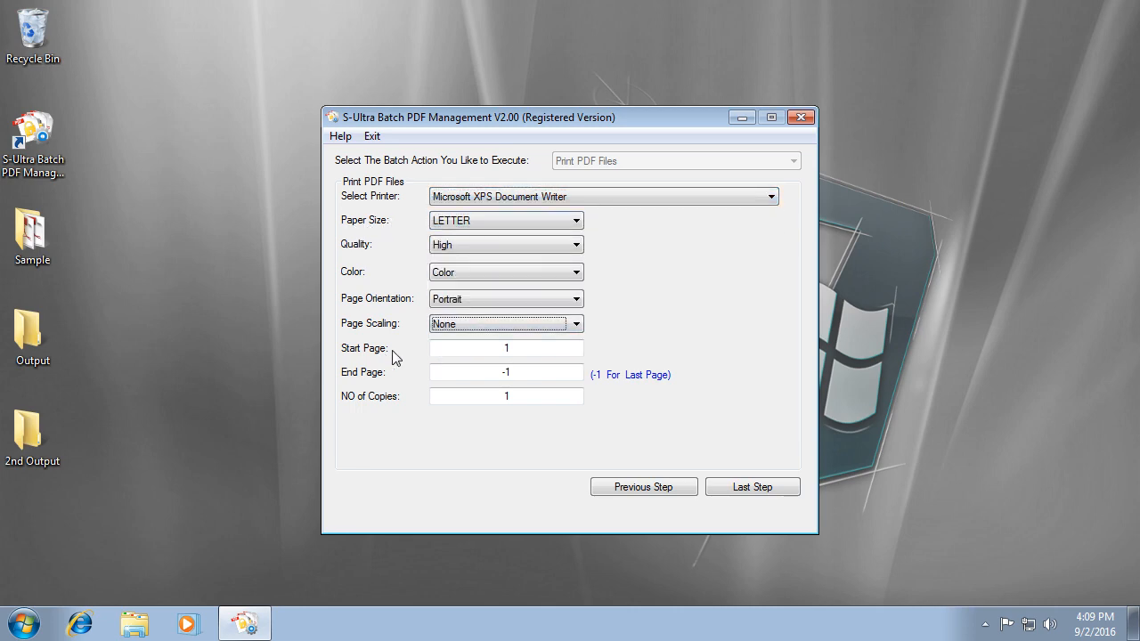
pyautogui.doubleClick(505, 348)
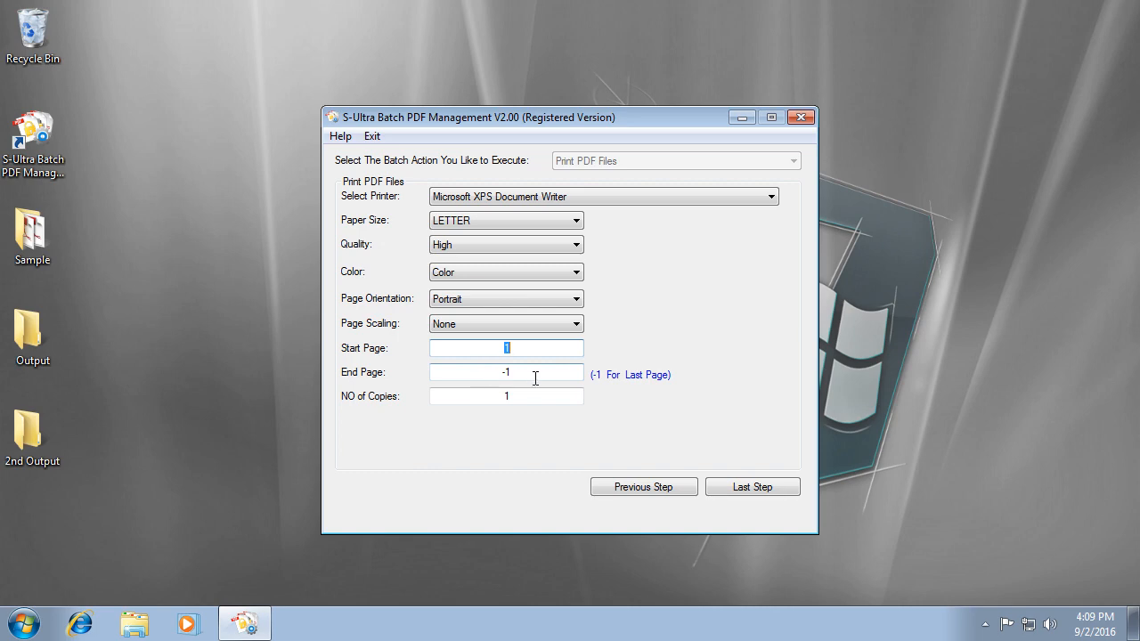
pyautogui.doubleClick(507, 372)
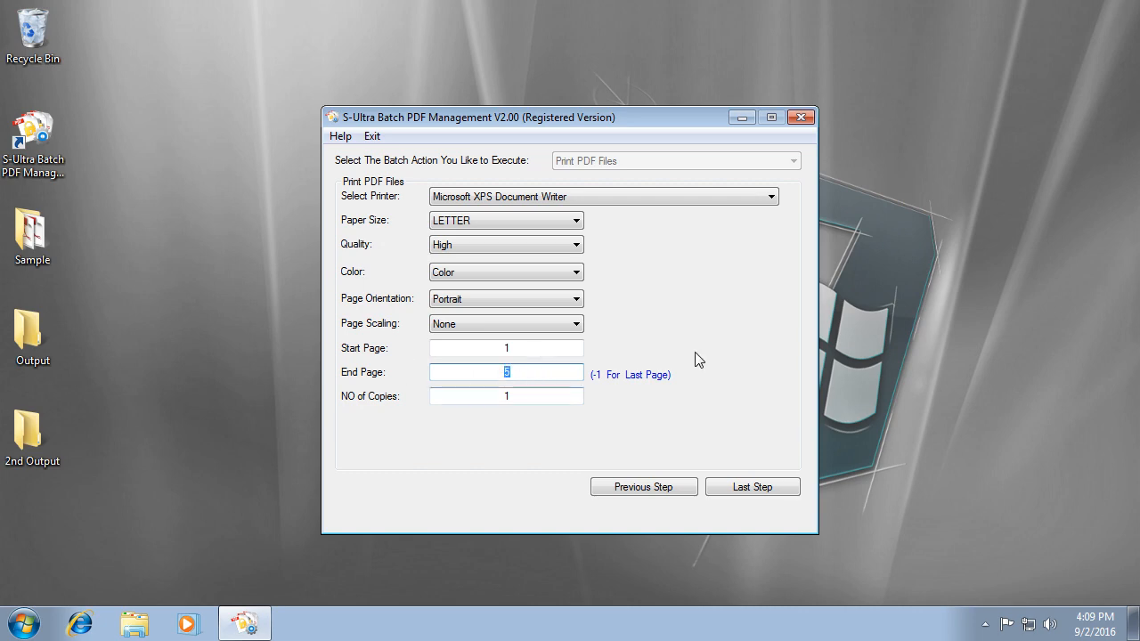
pyautogui.write('-1')
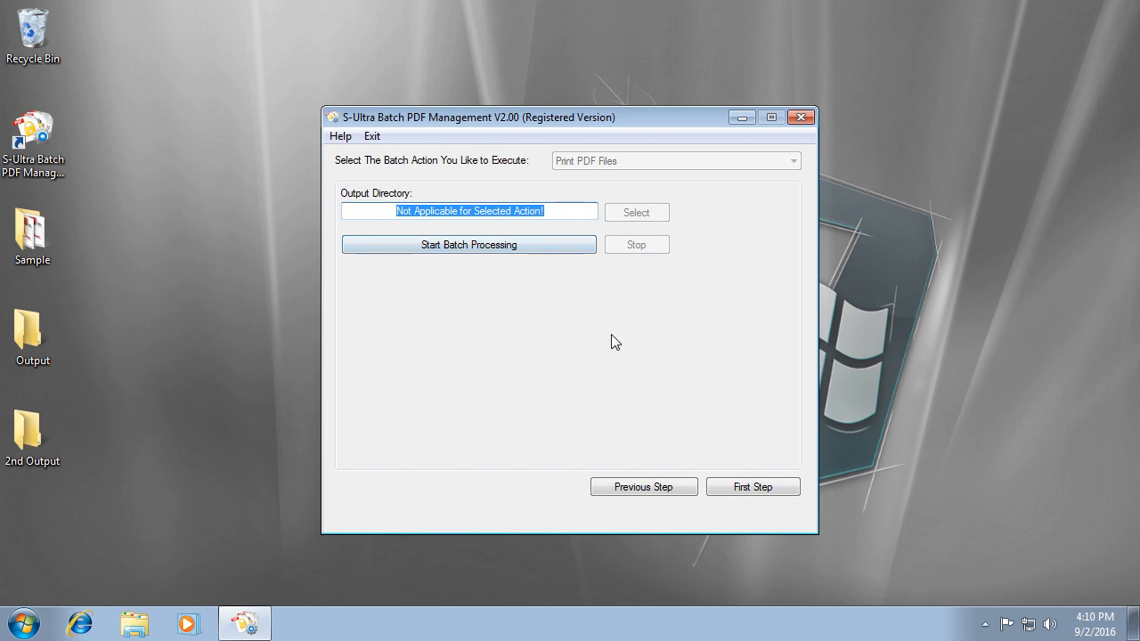
# Switch the batch action to Set Bookmarks, clear the list, and add only XP Location.
pyautogui.click(651, 498)
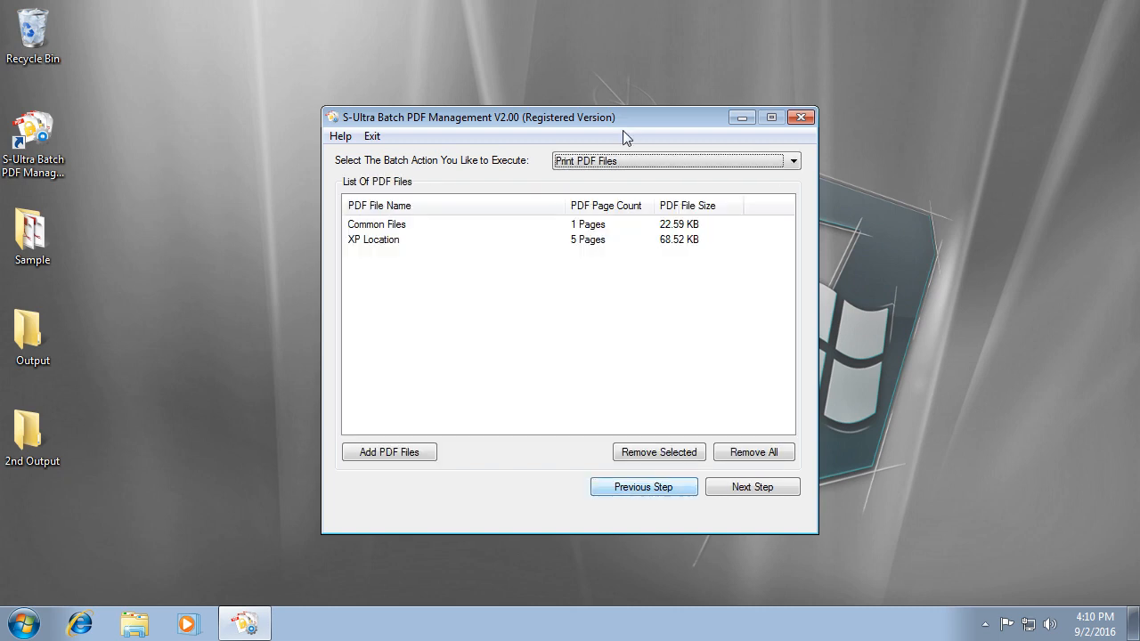
pyautogui.click(605, 162)
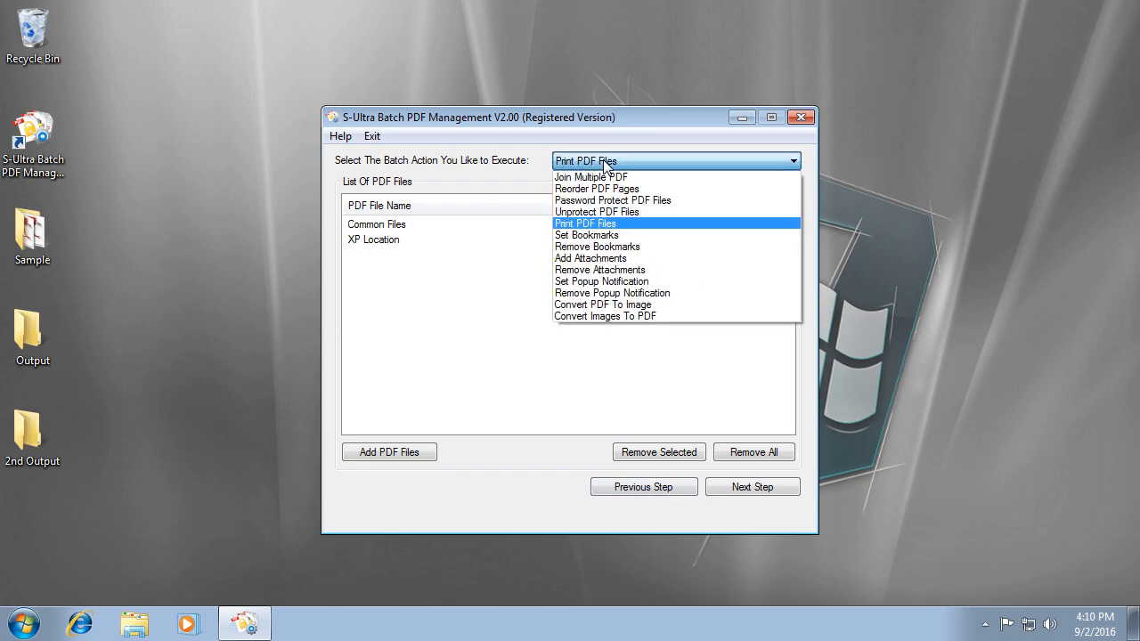
pyautogui.click(640, 236)
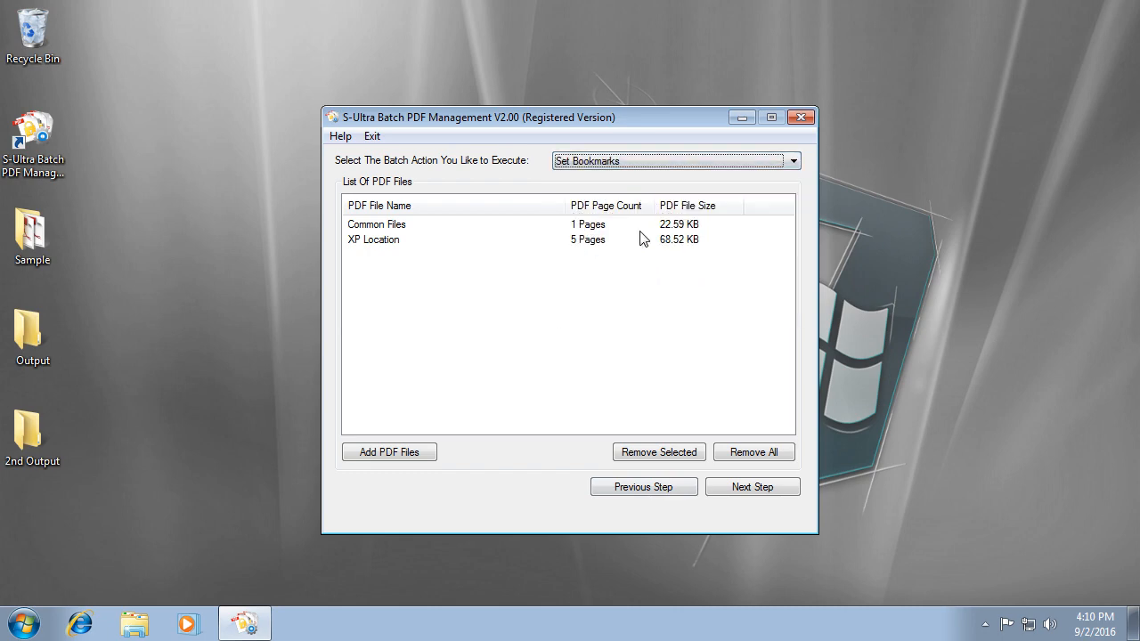
pyautogui.click(746, 454)
pyautogui.click(541, 366)
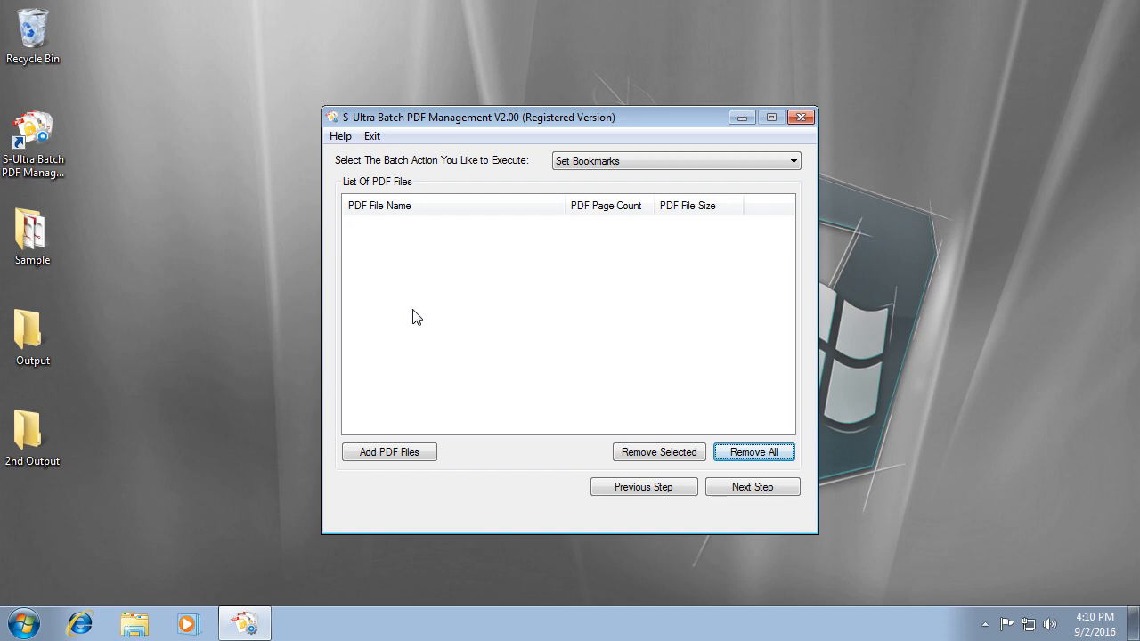
pyautogui.click(392, 453)
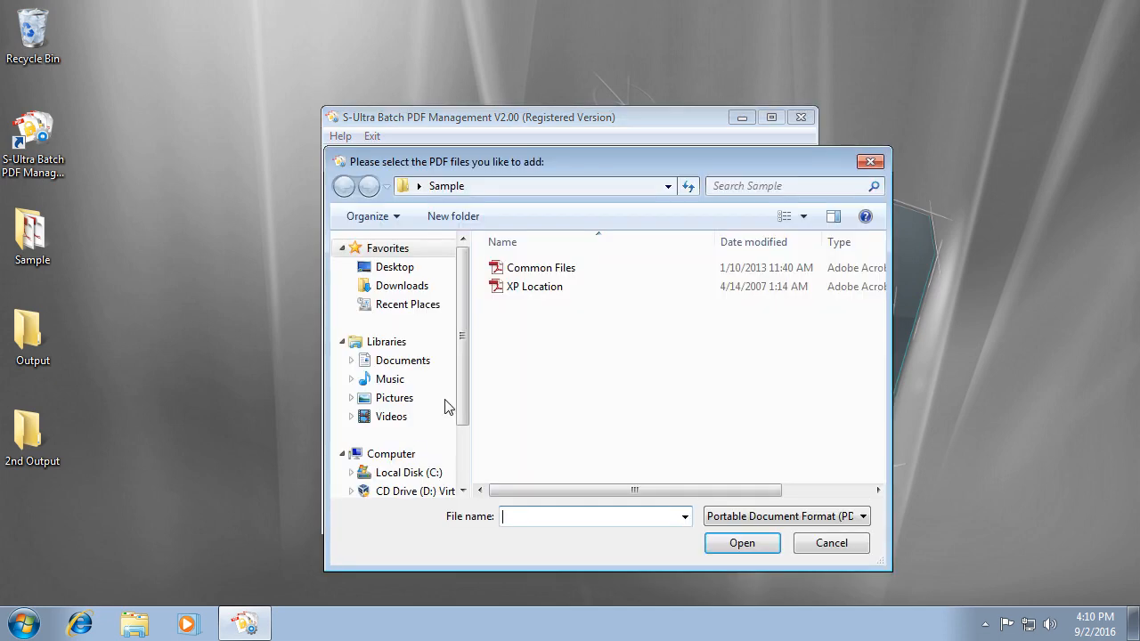
pyautogui.doubleClick(531, 289)
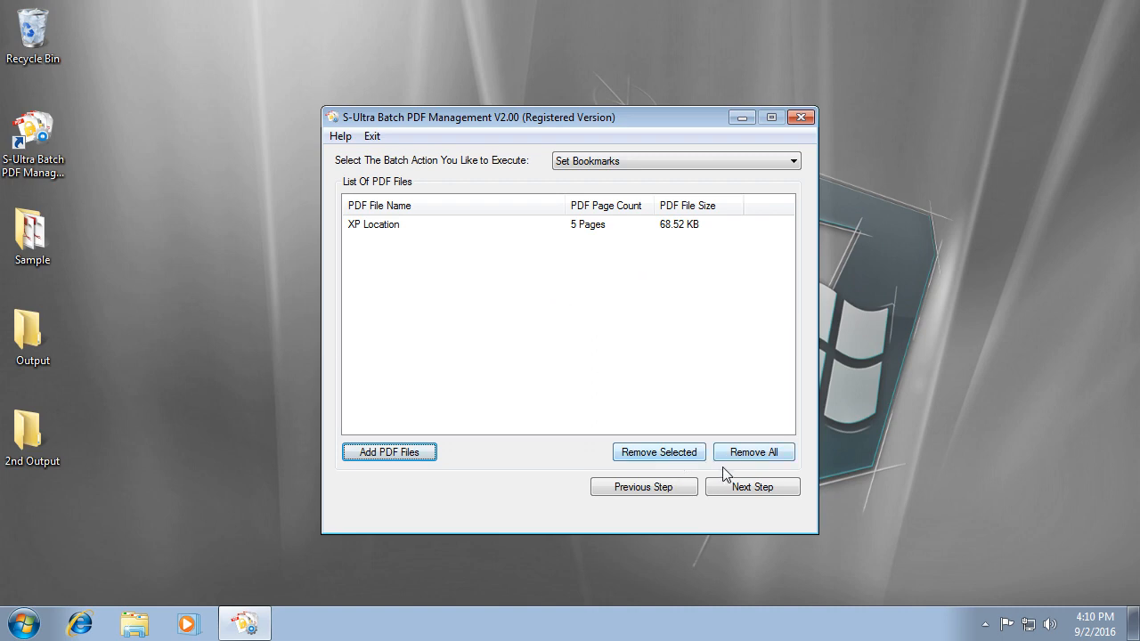
# Add a top-level bookmark 'Go to Page 1' targeting page 1.
pyautogui.click(752, 487)
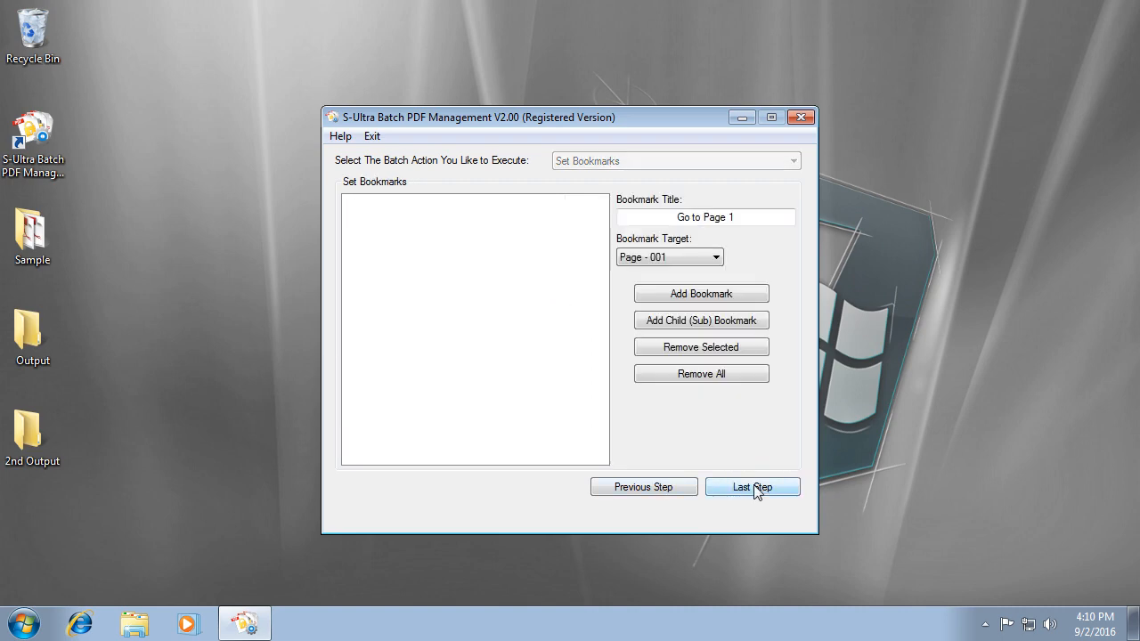
pyautogui.click(776, 219)
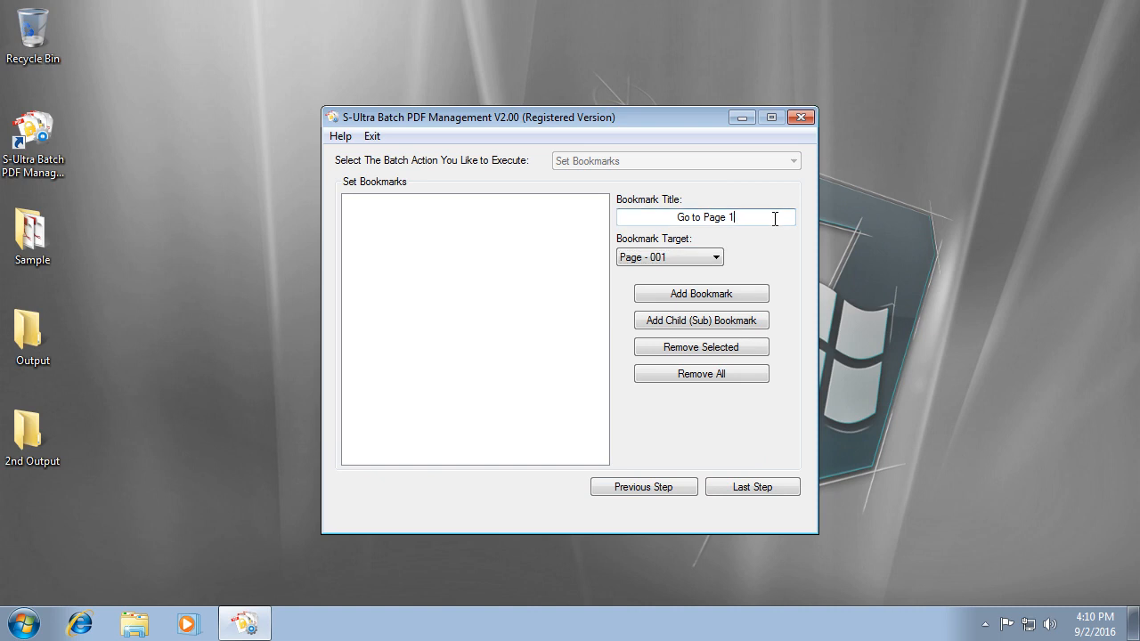
pyautogui.click(705, 257)
pyautogui.click(695, 272)
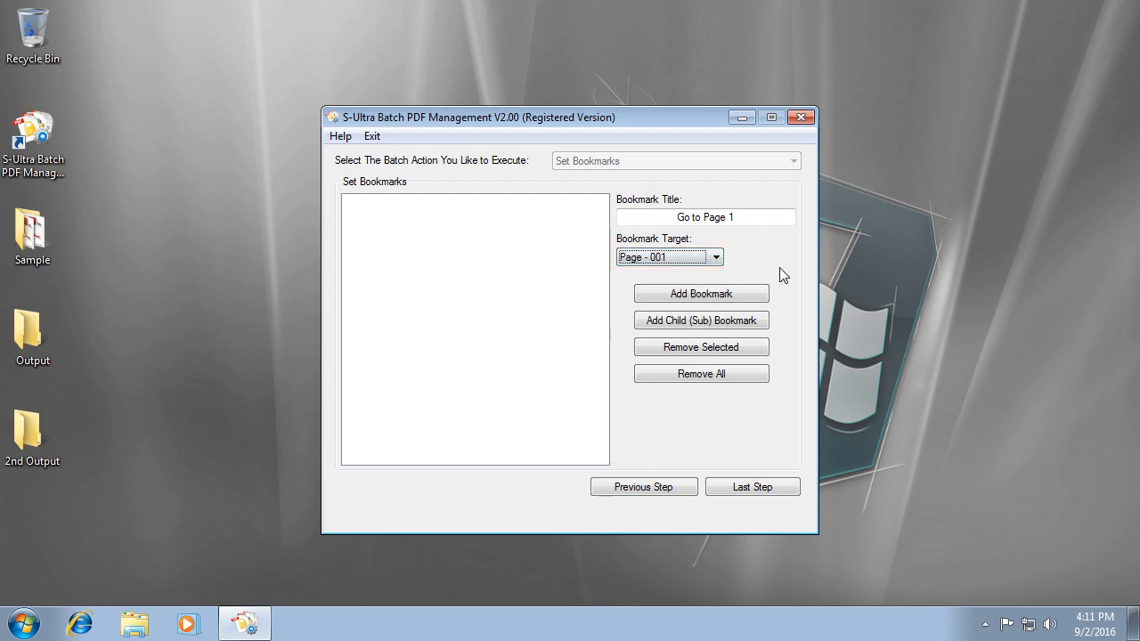
pyautogui.click(773, 216)
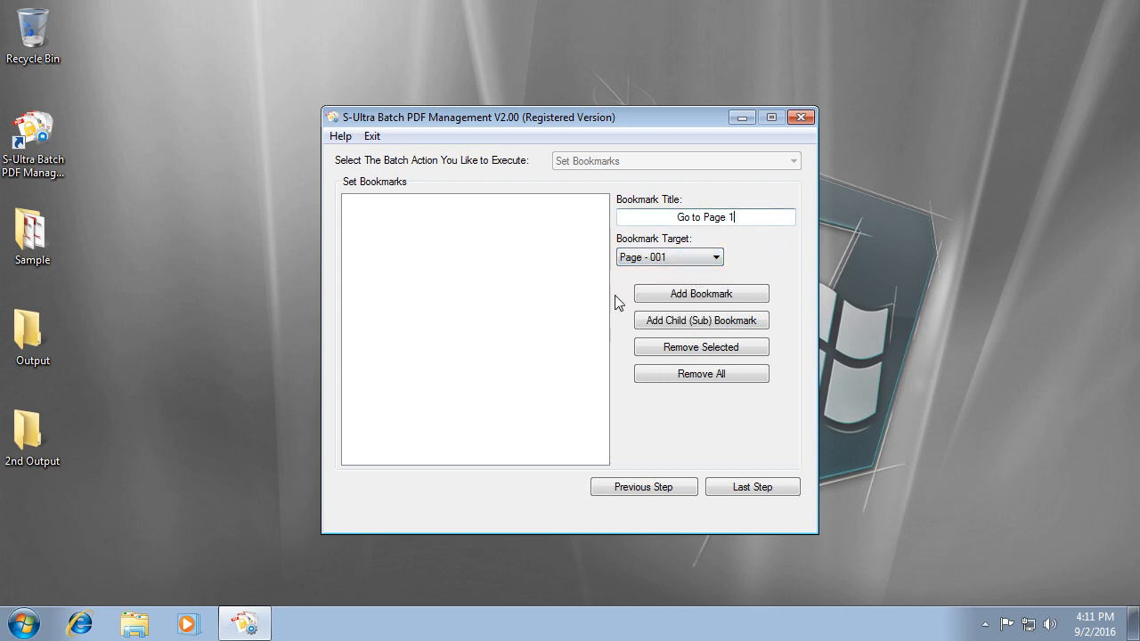
pyautogui.click(727, 295)
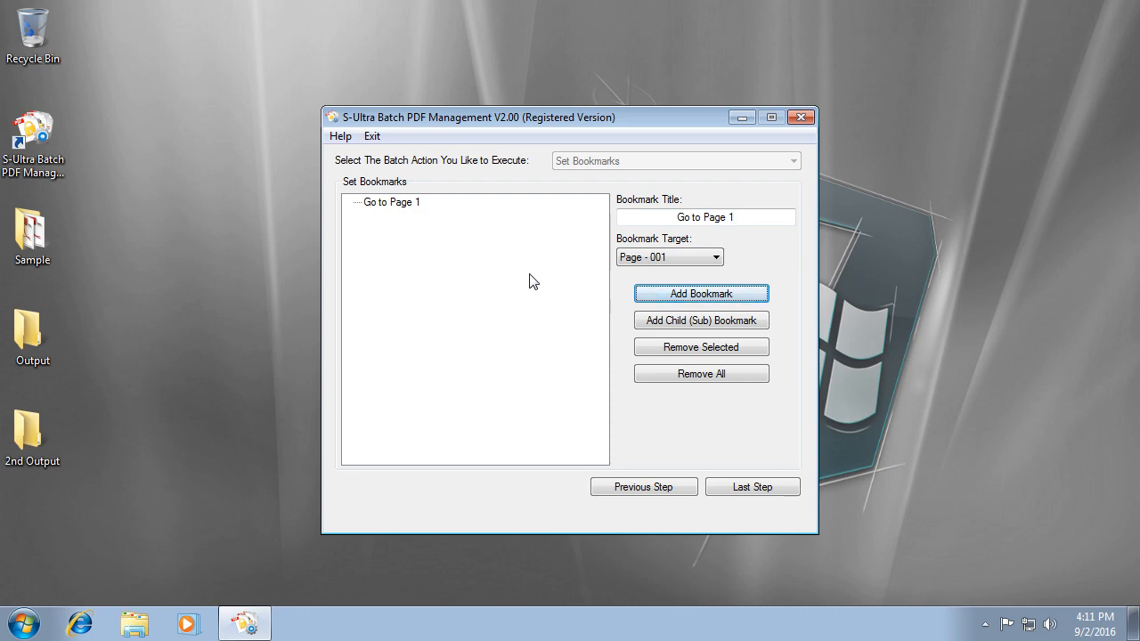
pyautogui.click(411, 205)
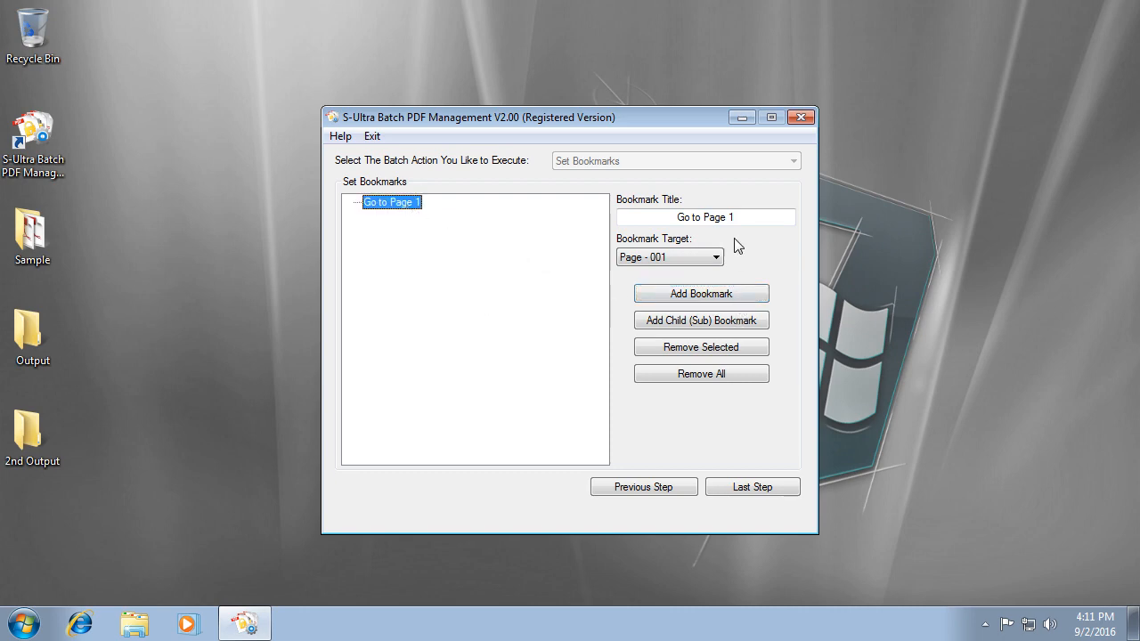
# Add 'Go to Page 2' targeting Page - 002 as a child of Go to Page 1.
pyautogui.click(761, 217)
pyautogui.press('BackSpace')
pyautogui.write('2')
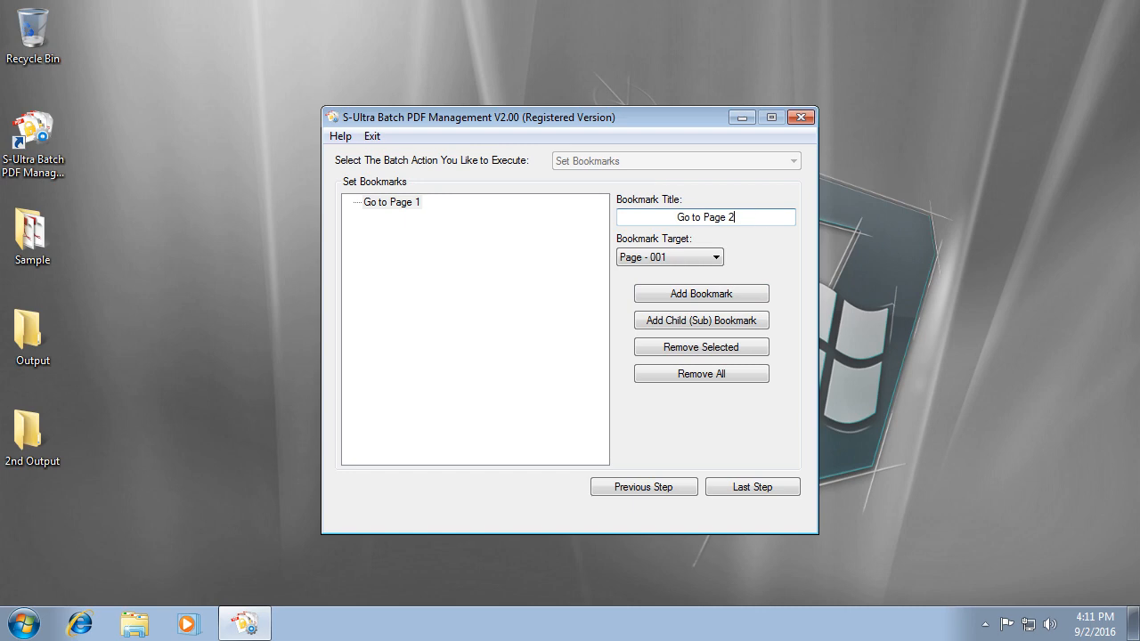
pyautogui.click(692, 257)
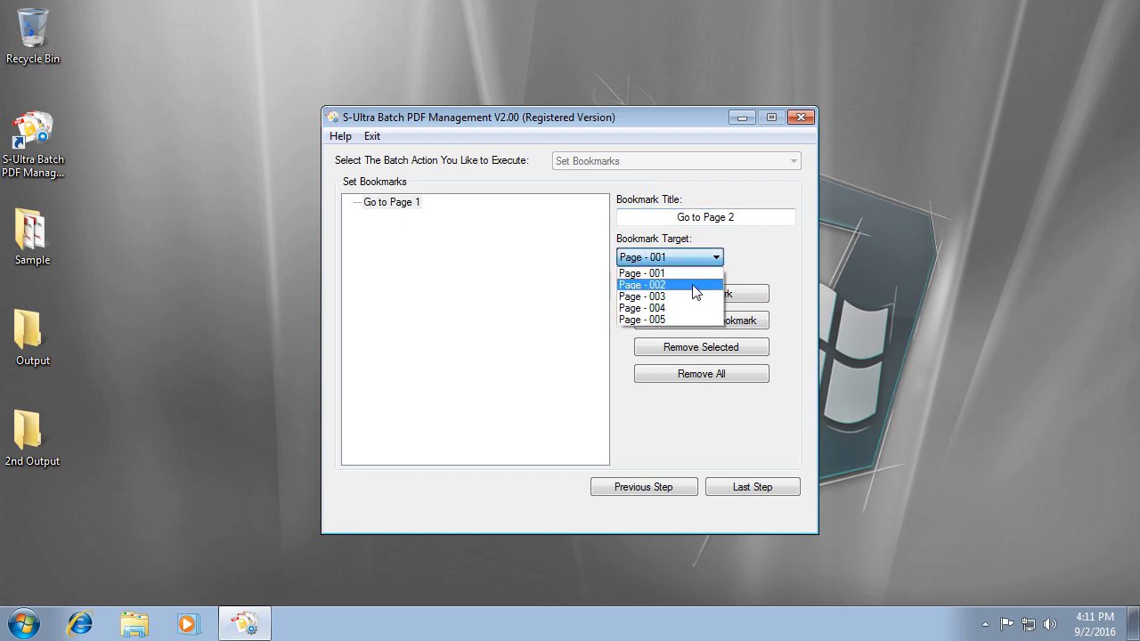
pyautogui.click(695, 285)
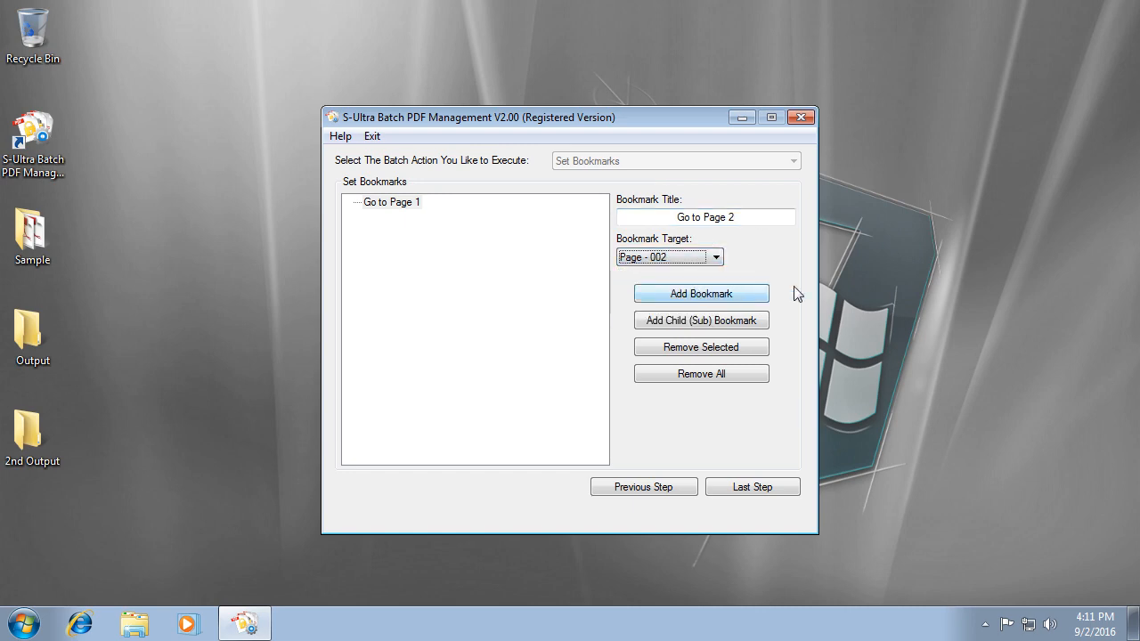
pyautogui.click(751, 329)
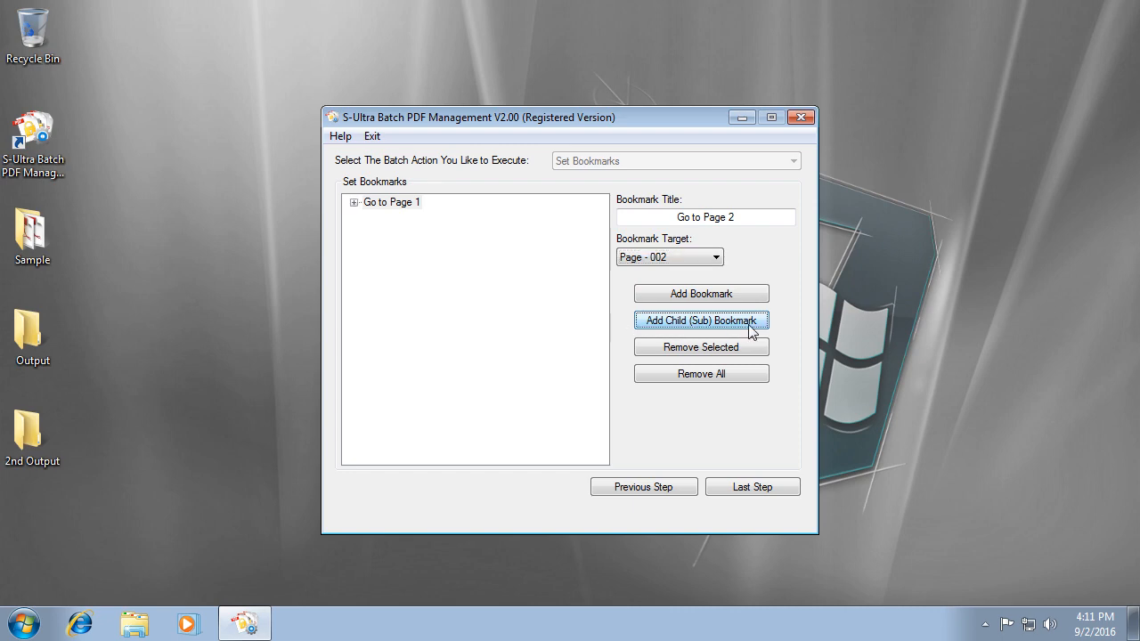
# Check the Go to Page 2 sub-bookmark and clear the title's trailing number.
pyautogui.click(355, 204)
pyautogui.click(403, 219)
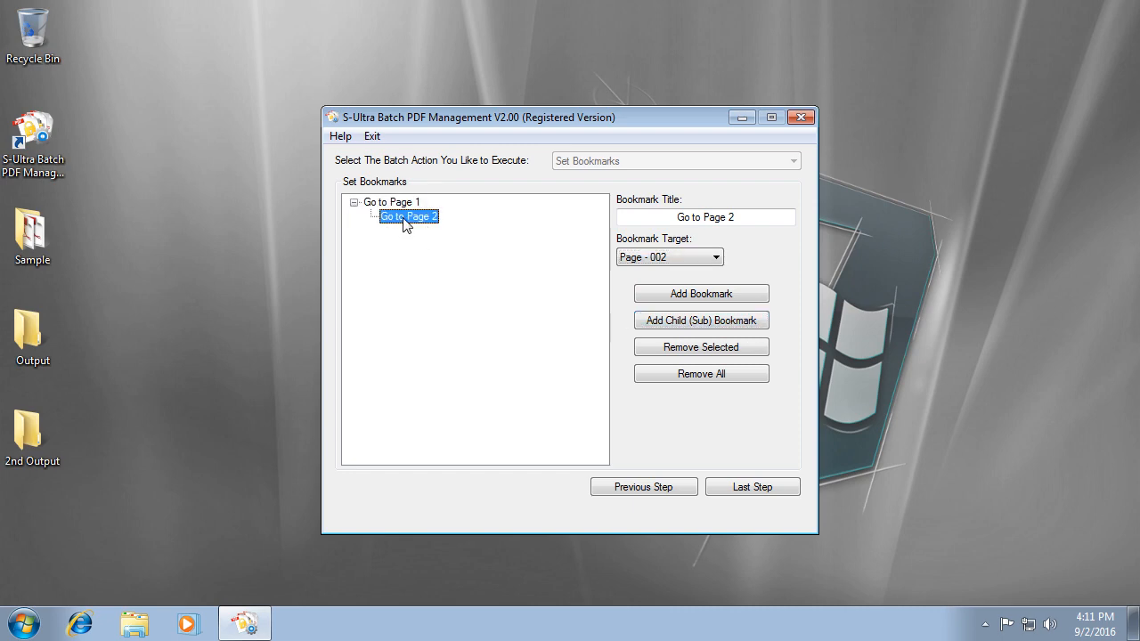
pyautogui.click(354, 204)
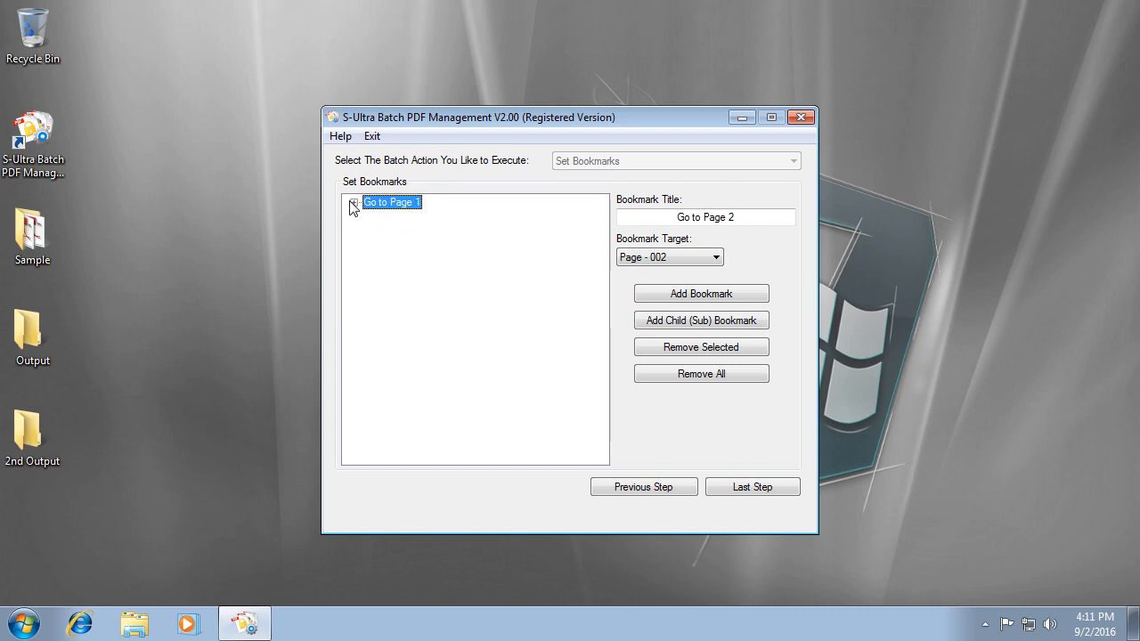
pyautogui.click(756, 219)
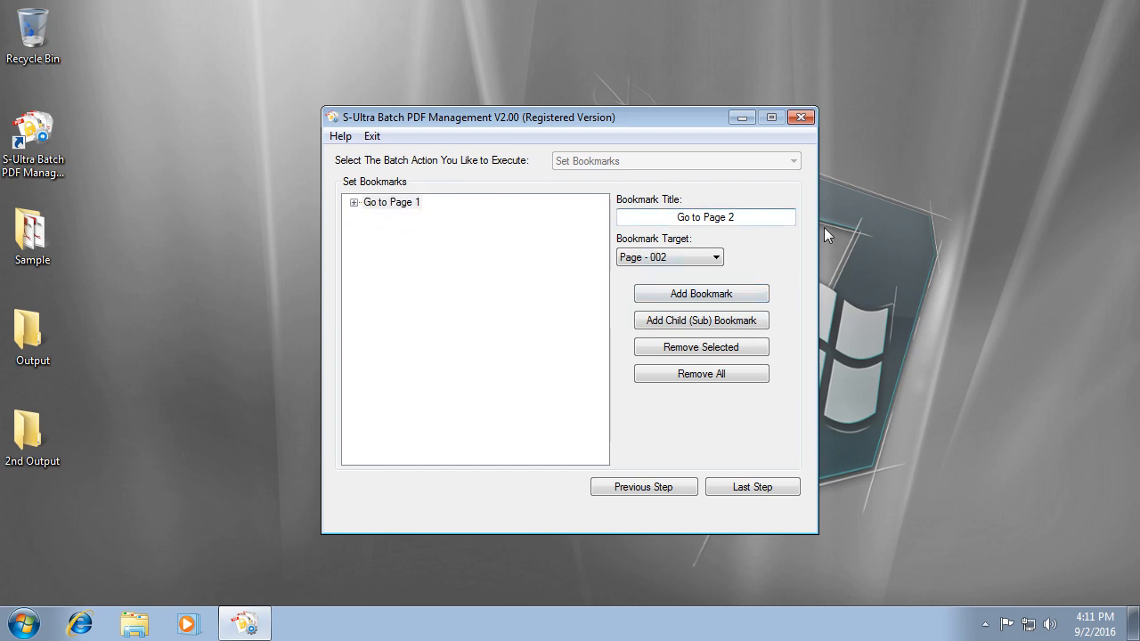
pyautogui.press('BackSpace')
# Add a top-level bookmark 'Go to Page 3' targeting Page - 003.
pyautogui.write('3')
pyautogui.click(633, 257)
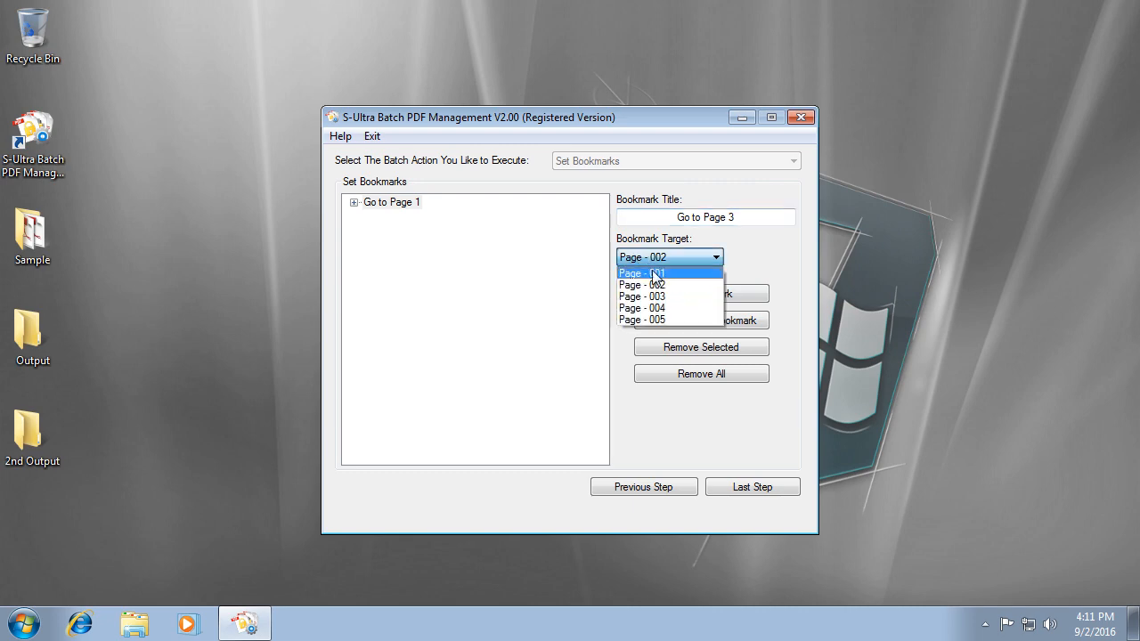
pyautogui.click(686, 296)
pyautogui.click(702, 295)
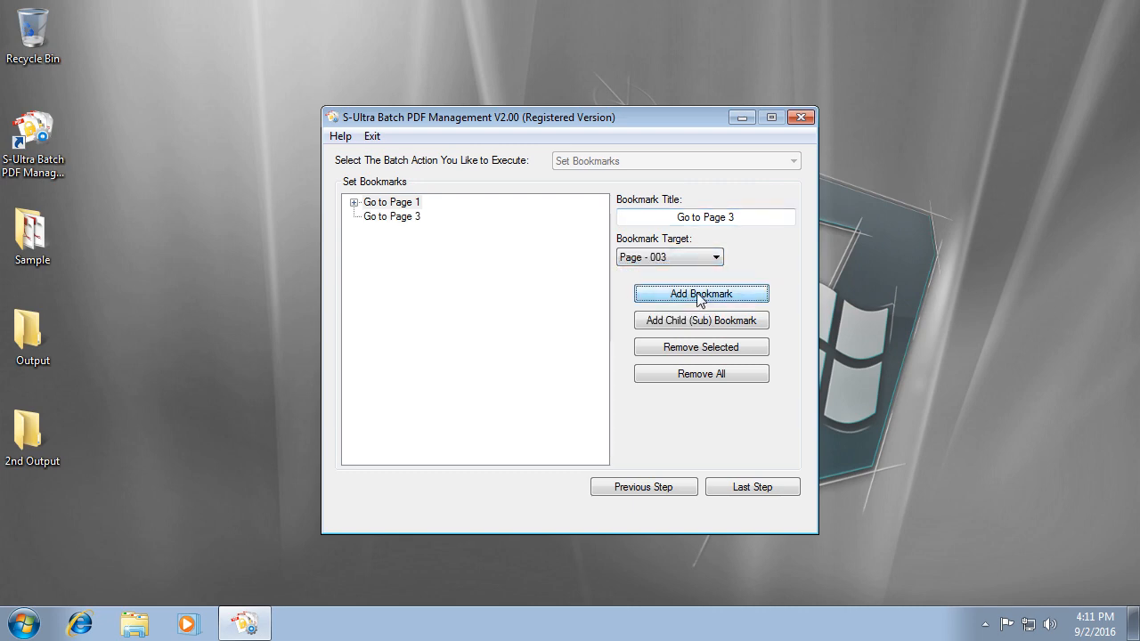
pyautogui.click(409, 221)
# Add 'Go to Page 4' targeting page 4 as a child of Go to Page 3.
pyautogui.click(758, 220)
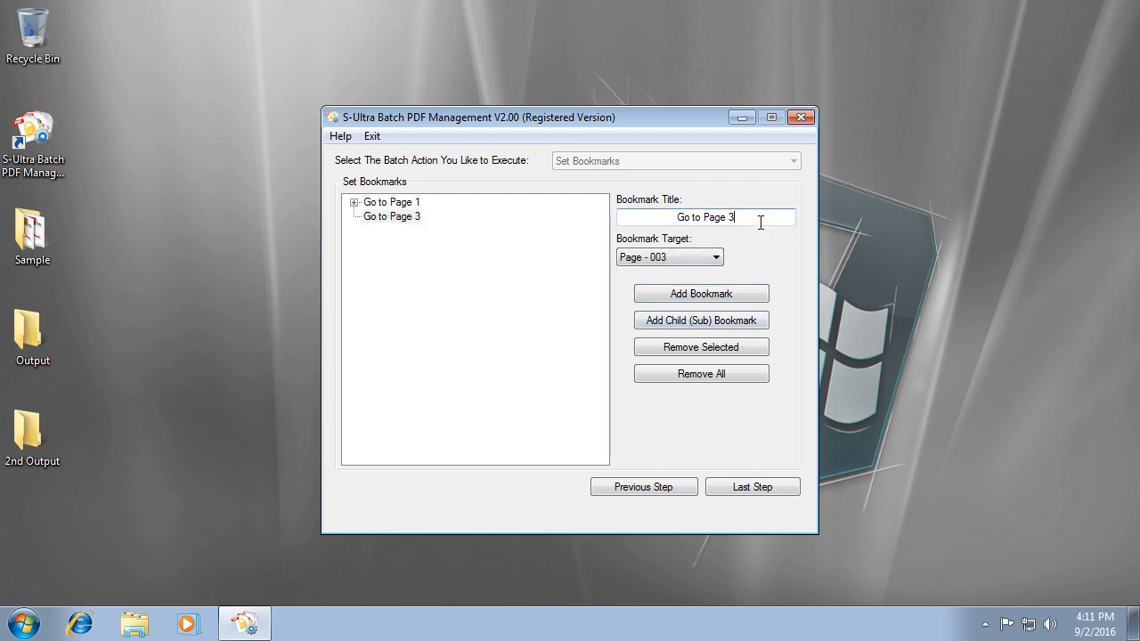
pyautogui.press('BackSpace')
pyautogui.write('4')
pyautogui.click(675, 258)
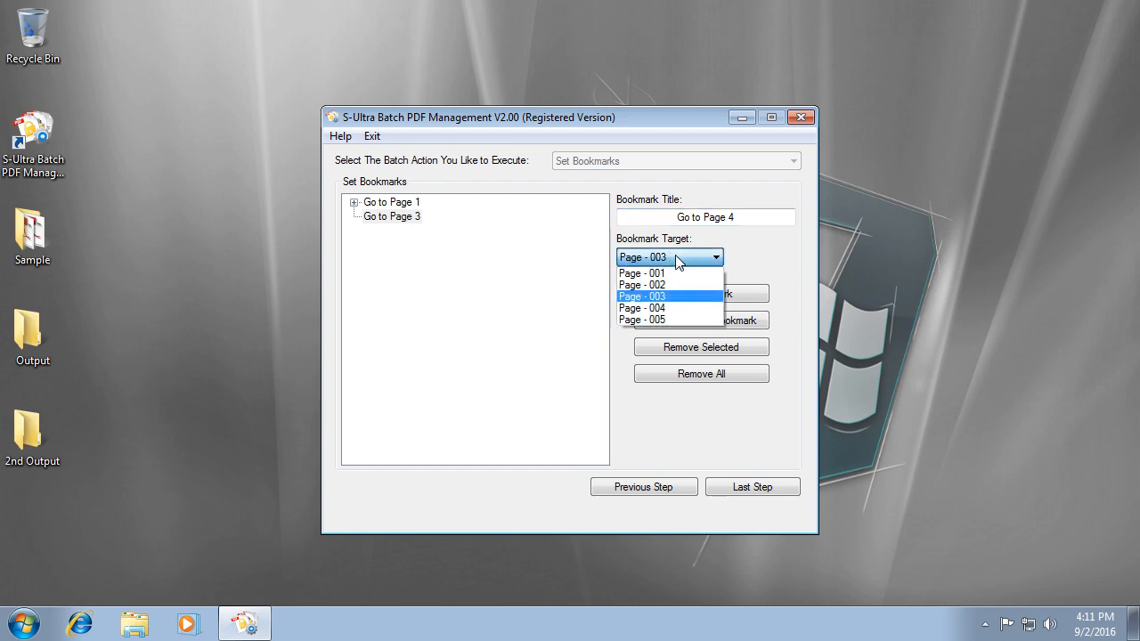
pyautogui.click(672, 312)
pyautogui.click(720, 323)
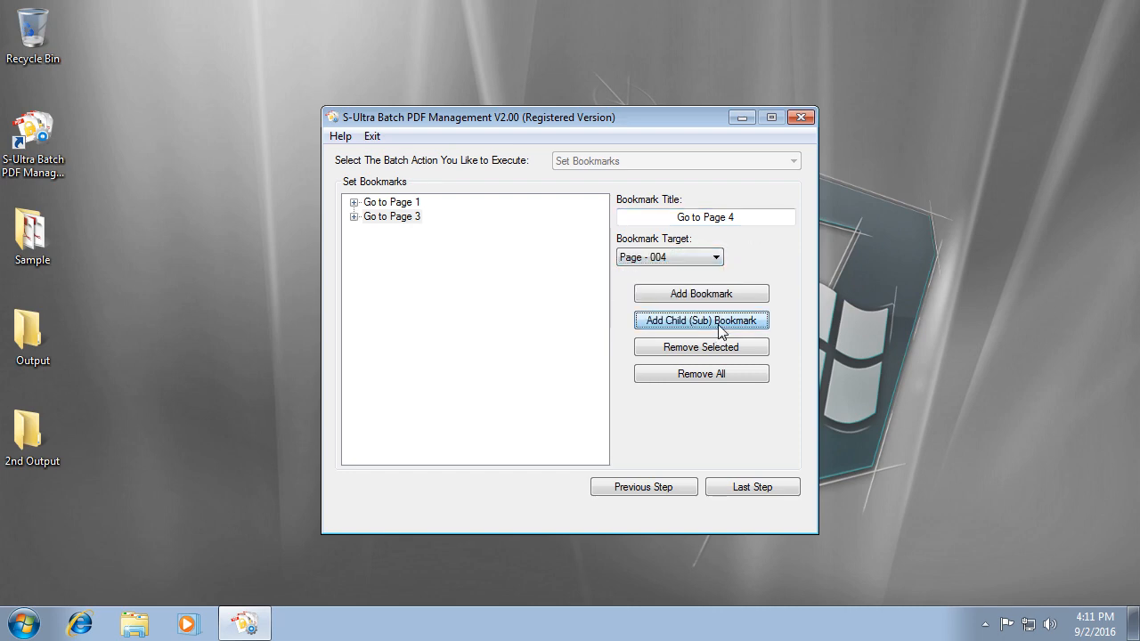
pyautogui.click(355, 218)
# Add 'Go to Page 5' targeting page 5 as a child of Go to Page 4.
pyautogui.click(405, 234)
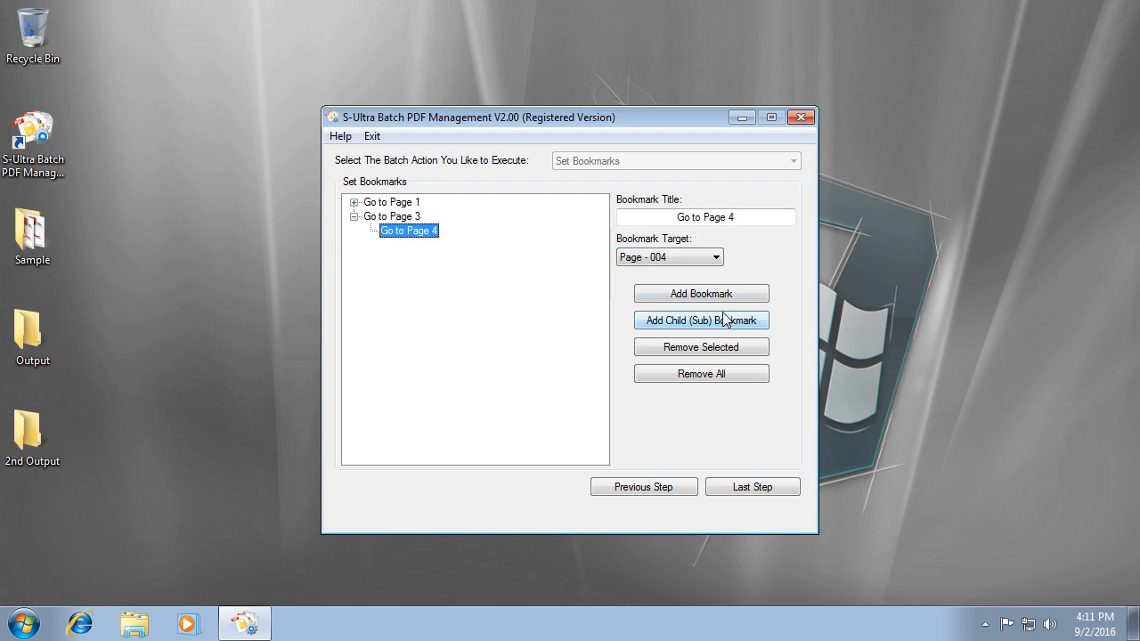
pyautogui.click(750, 215)
pyautogui.press('BackSpace')
pyautogui.write('5')
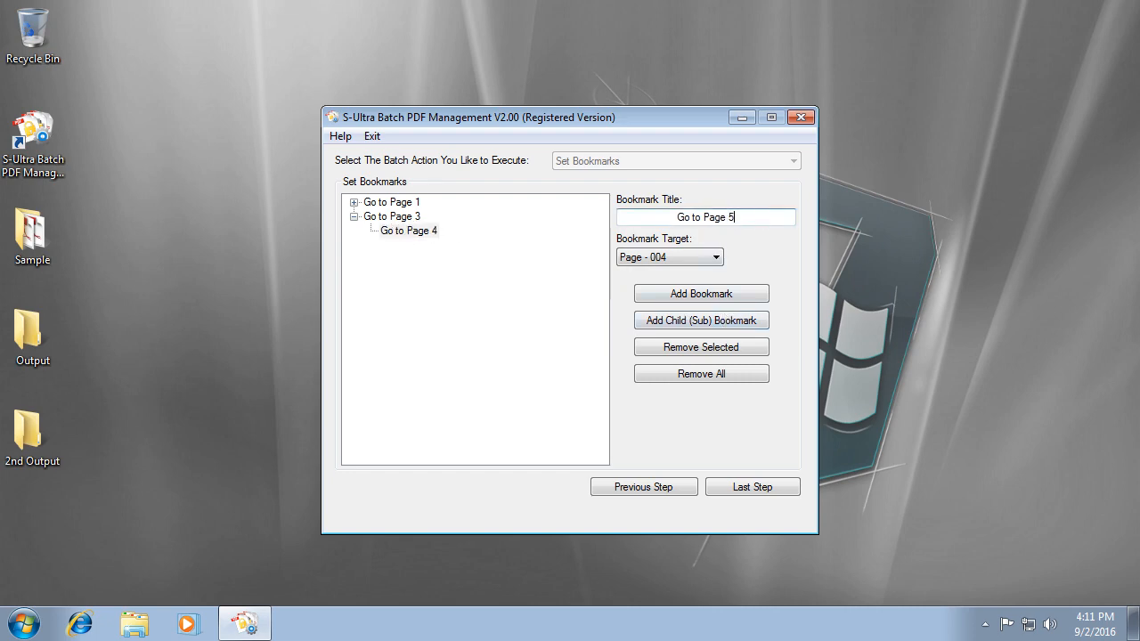
pyautogui.click(700, 254)
pyautogui.click(656, 325)
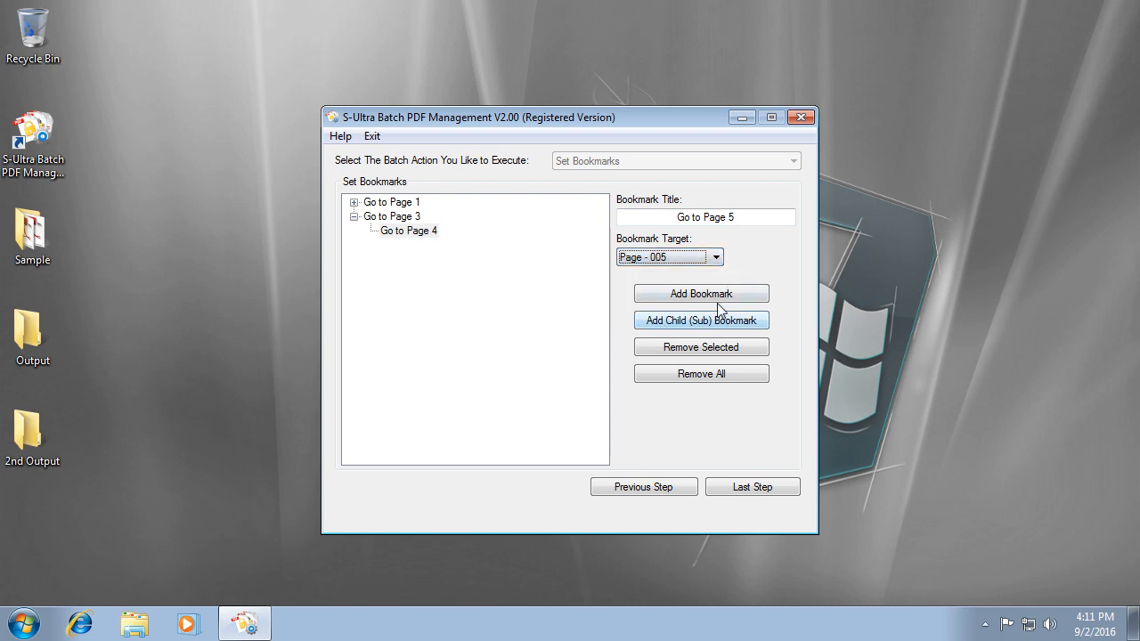
pyautogui.click(733, 322)
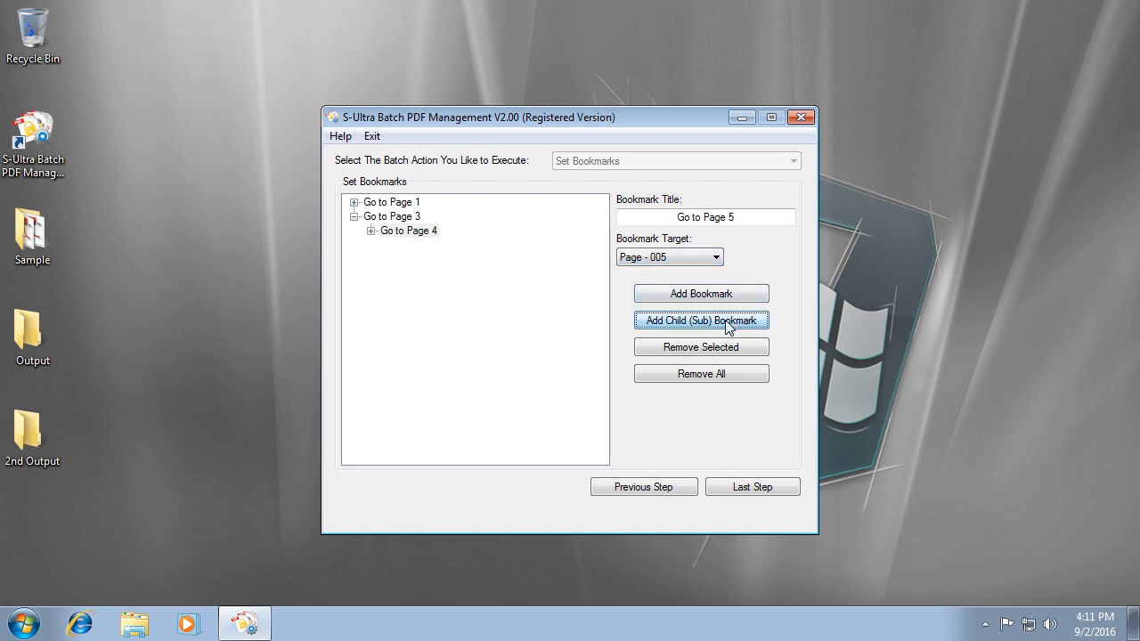
# Expand the tree and review all five bookmarks, Go to Page 1 through Go to Page 5.
pyautogui.click(354, 202)
pyautogui.click(370, 245)
pyautogui.click(400, 204)
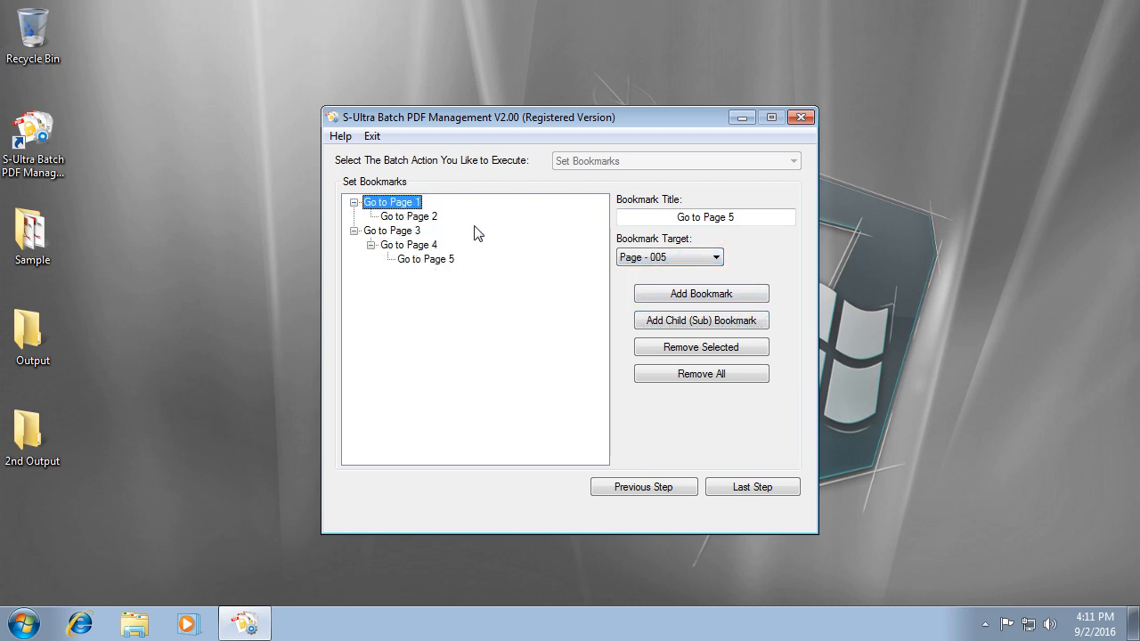
pyautogui.click(436, 217)
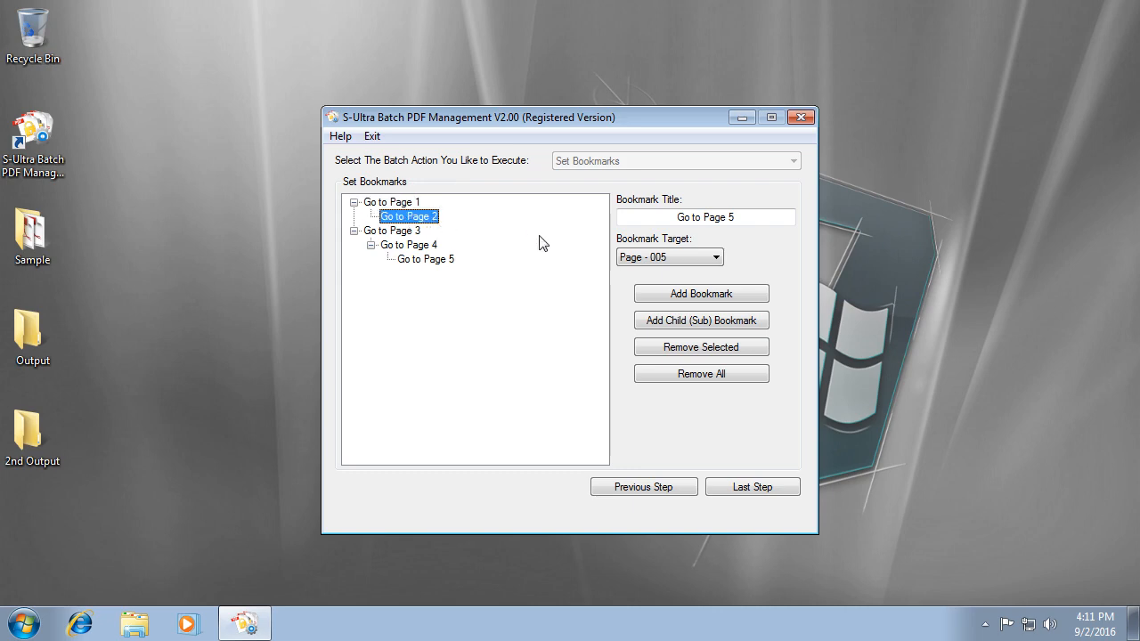
pyautogui.click(412, 231)
pyautogui.click(435, 244)
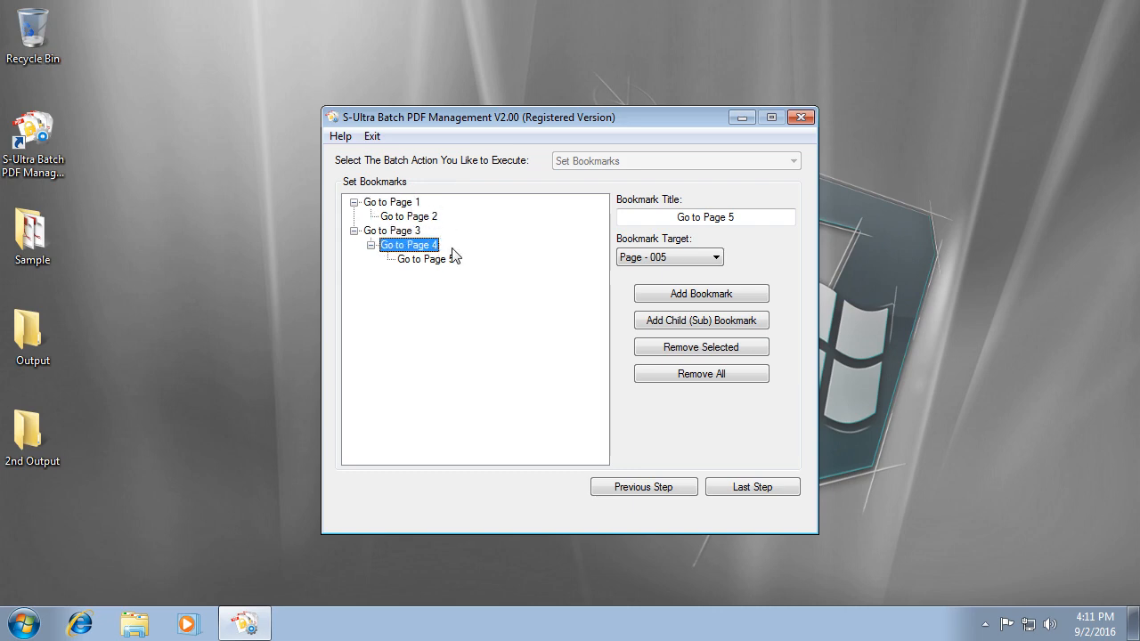
pyautogui.click(449, 259)
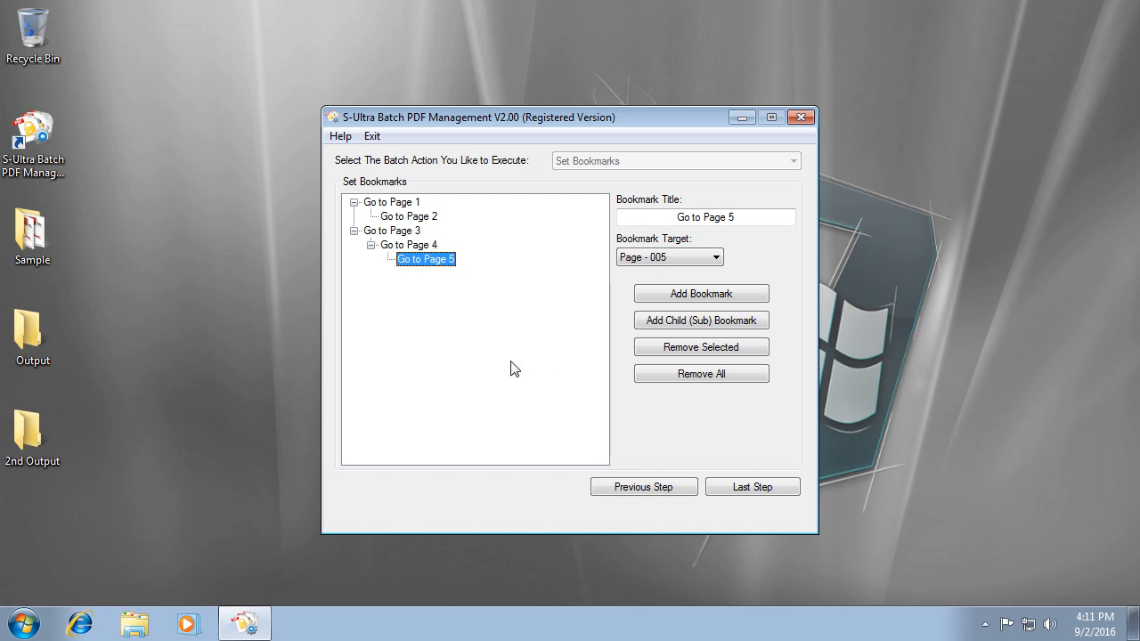
# Set the output directory to Output, run the batch, and locate XP Location there.
pyautogui.click(764, 492)
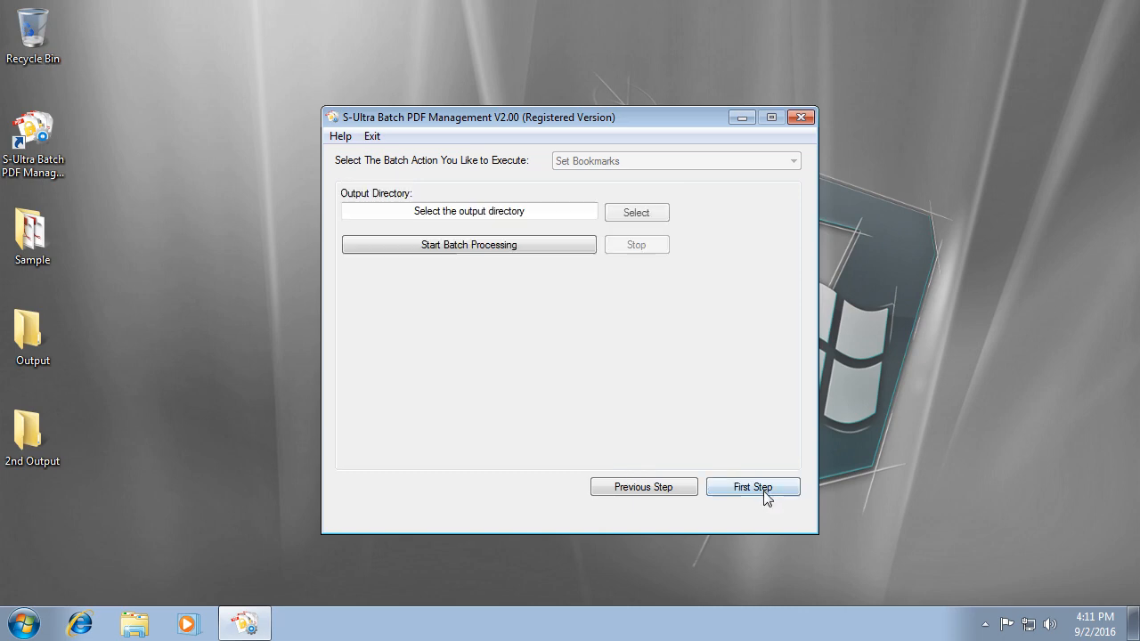
pyautogui.click(628, 214)
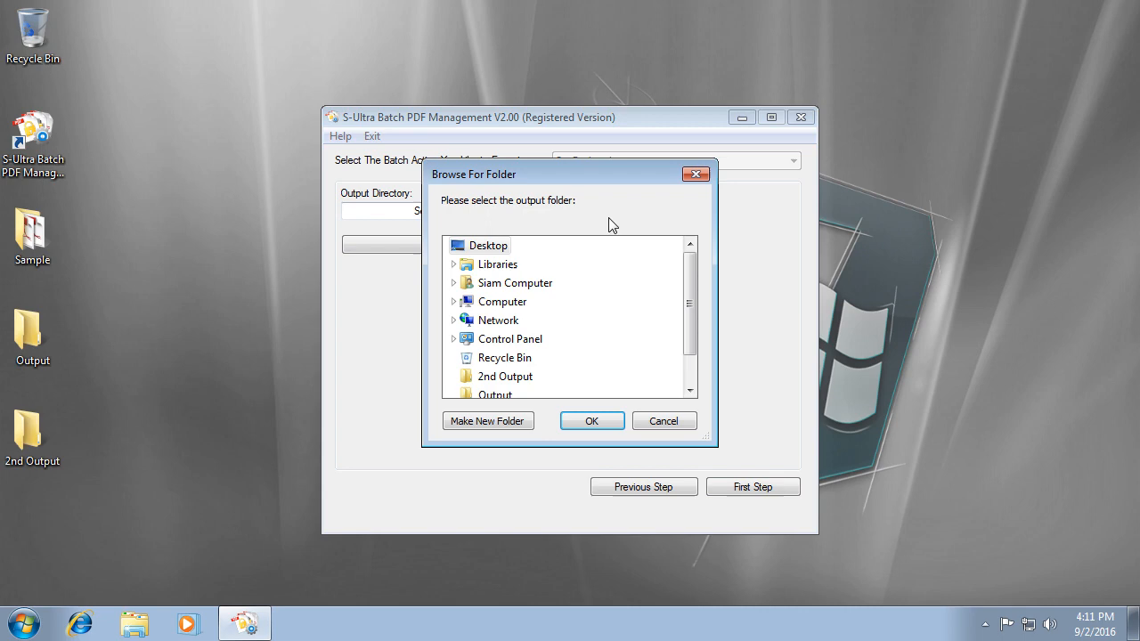
pyautogui.click(503, 394)
pyautogui.click(606, 424)
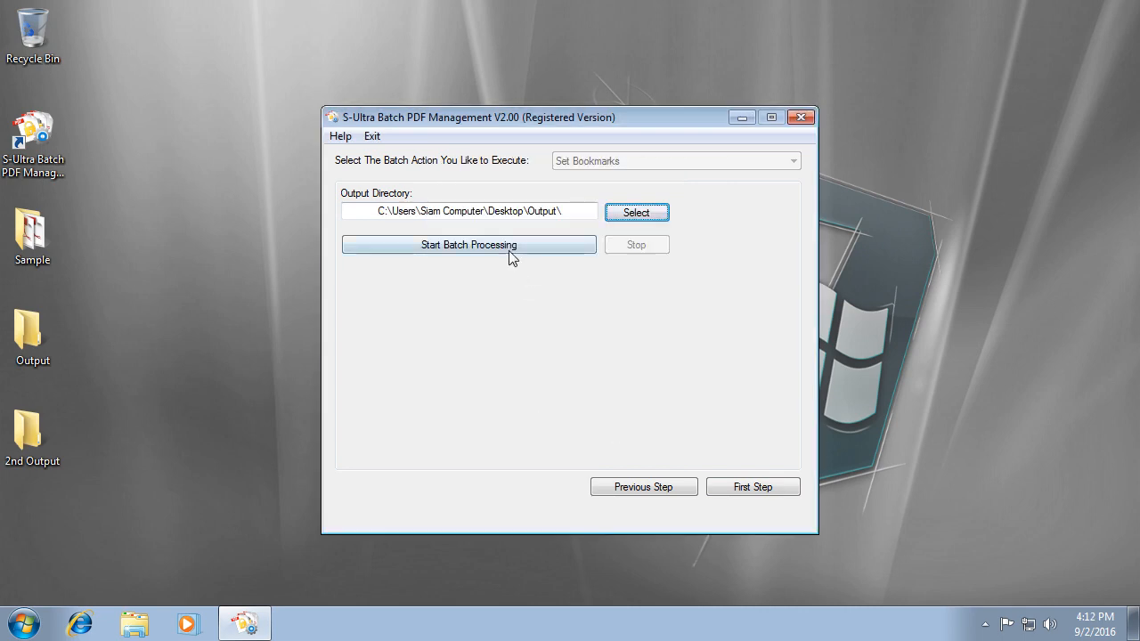
pyautogui.click(509, 246)
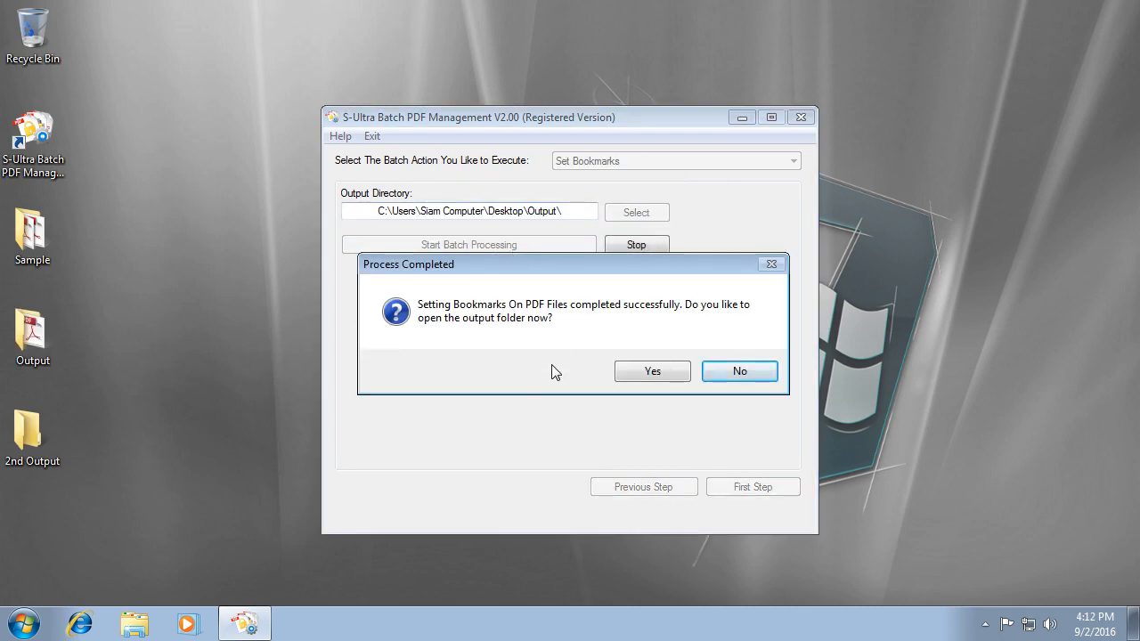
pyautogui.click(659, 378)
pyautogui.click(574, 156)
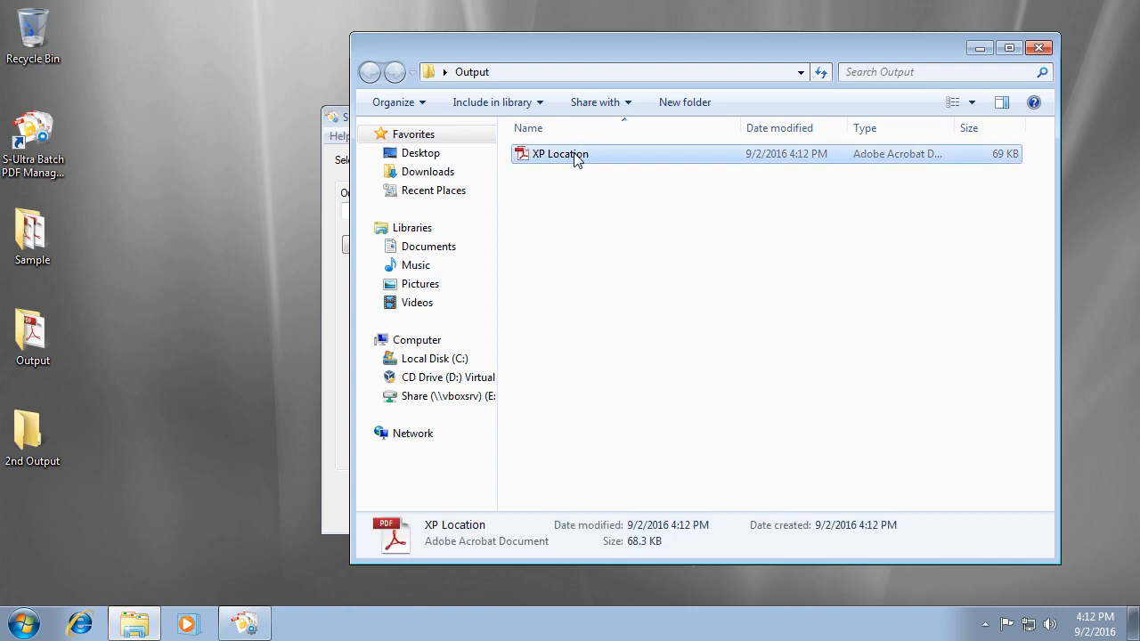
pyautogui.doubleClick(574, 157)
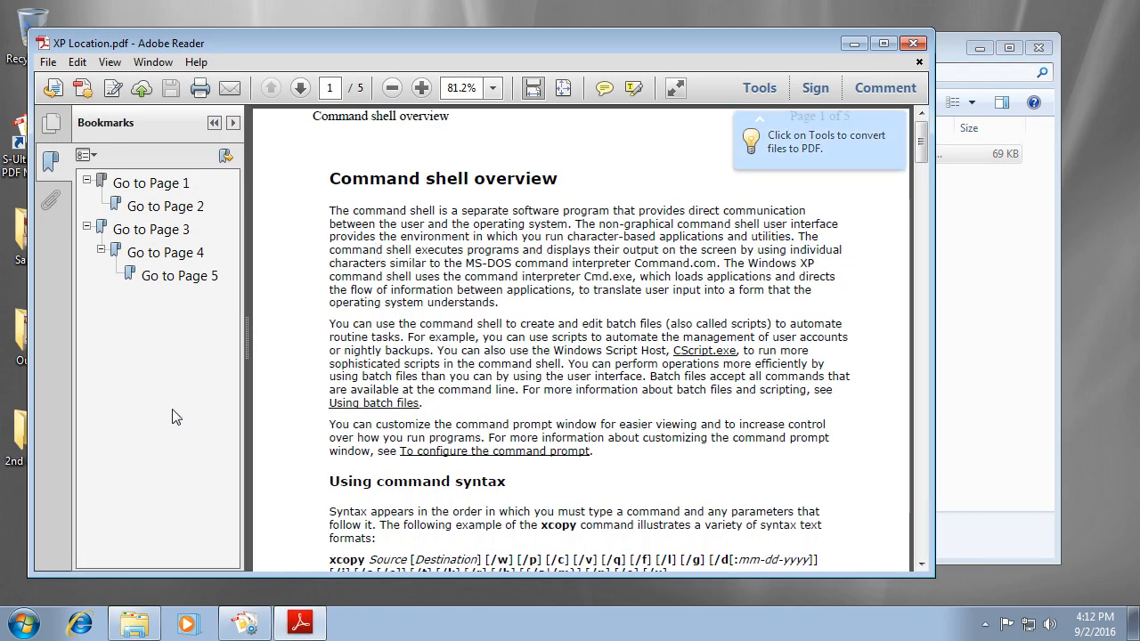
pyautogui.doubleClick(326, 53)
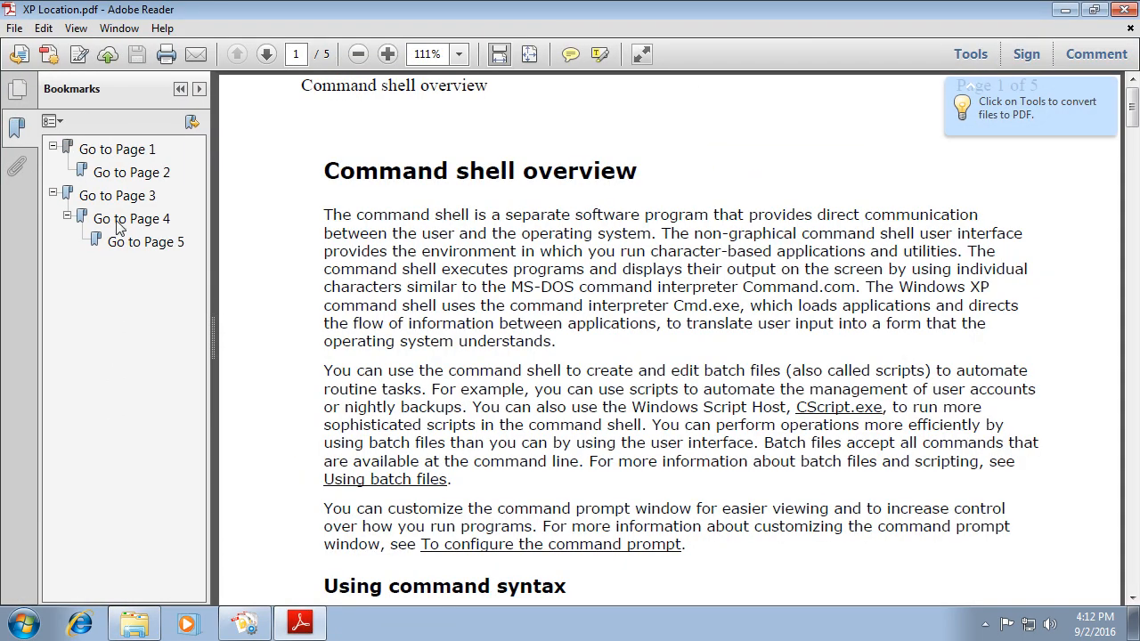
pyautogui.click(1107, 87)
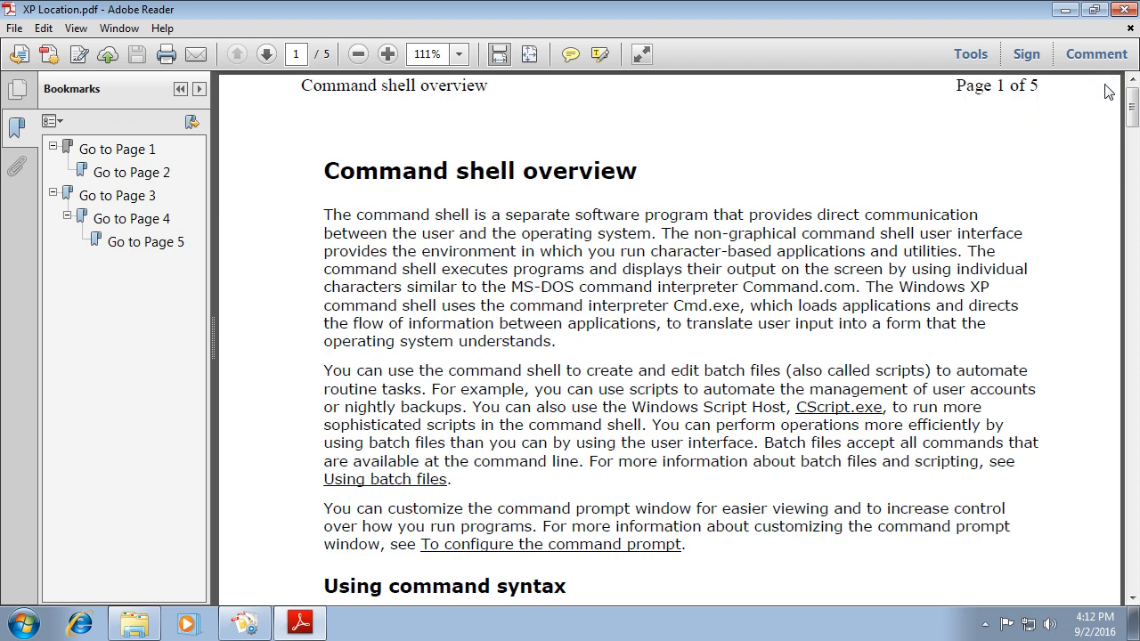
pyautogui.click(145, 151)
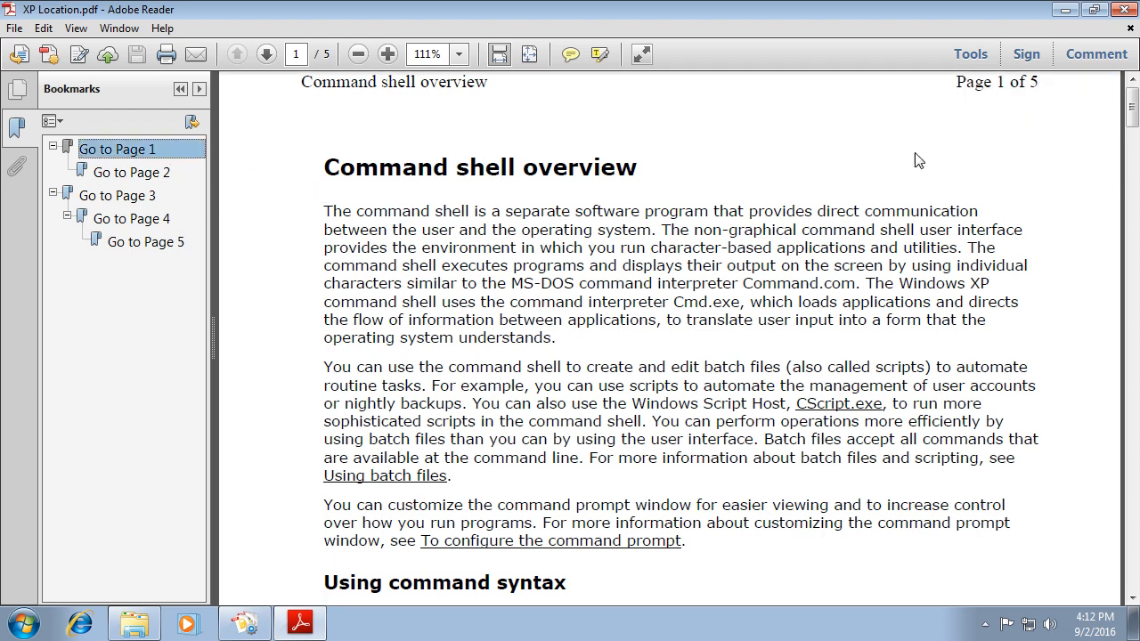
pyautogui.click(141, 172)
pyautogui.click(125, 198)
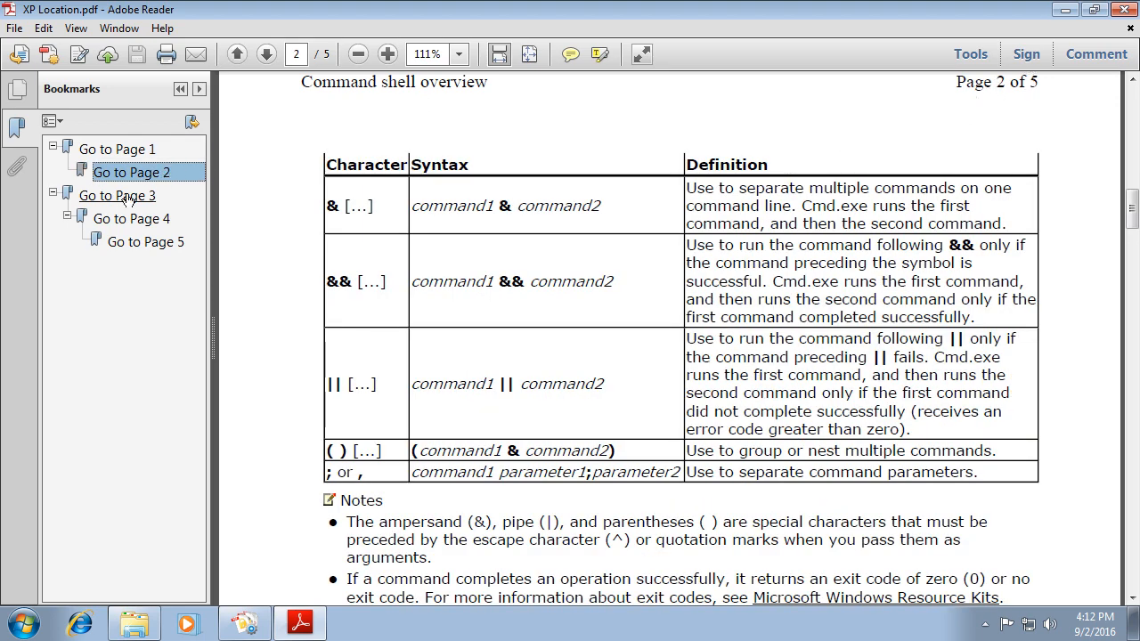
pyautogui.click(103, 221)
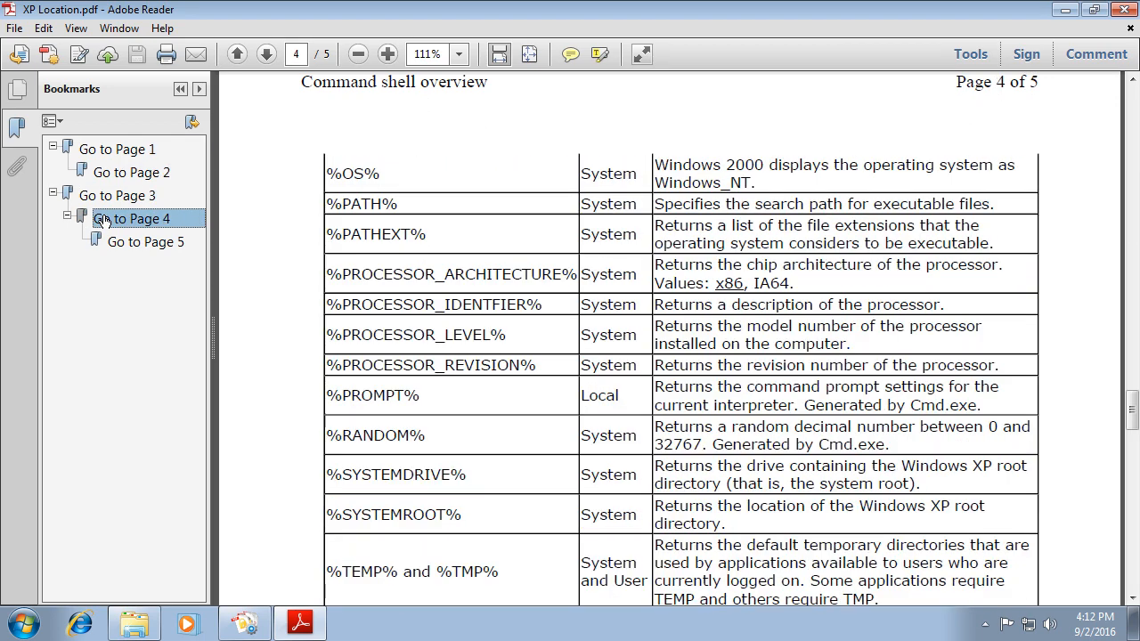
pyautogui.click(116, 243)
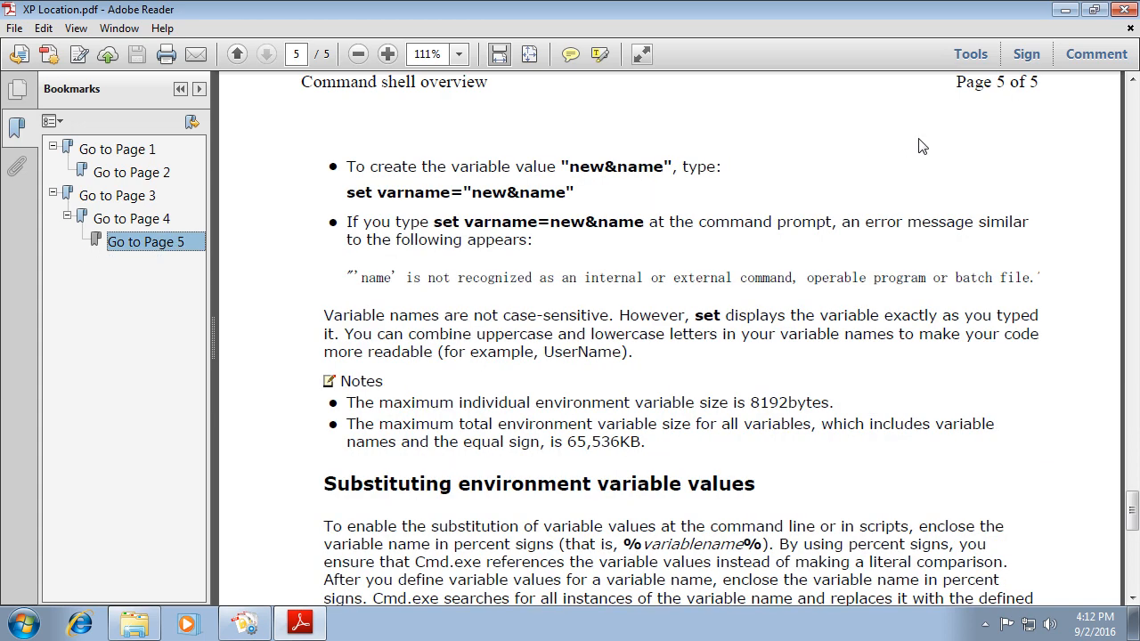
pyautogui.click(68, 217)
pyautogui.click(68, 217)
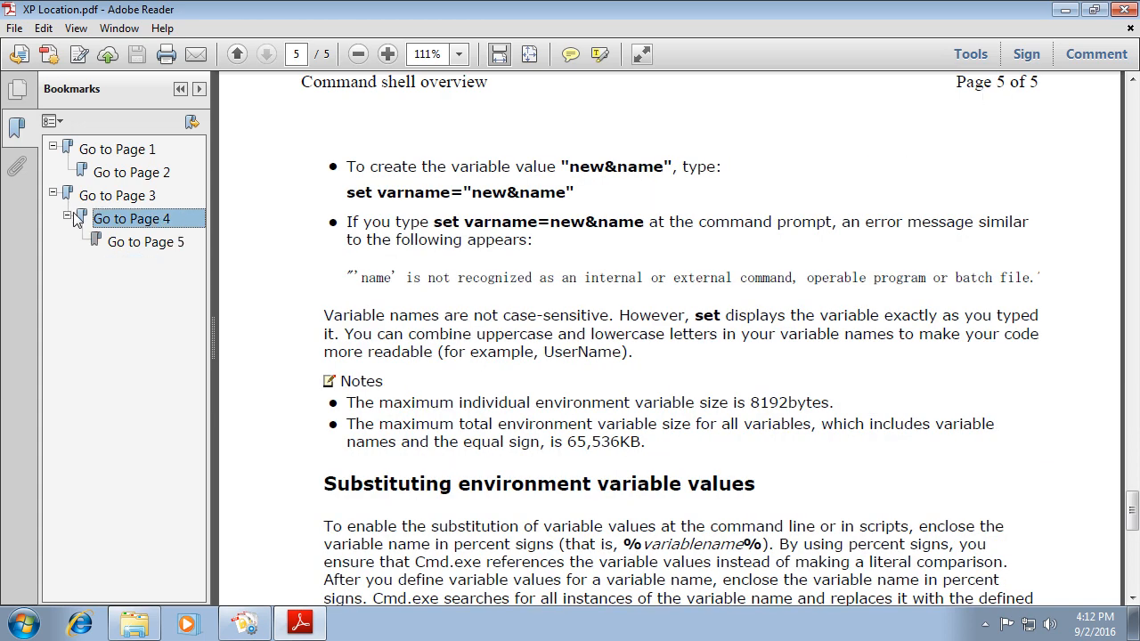
pyautogui.click(105, 202)
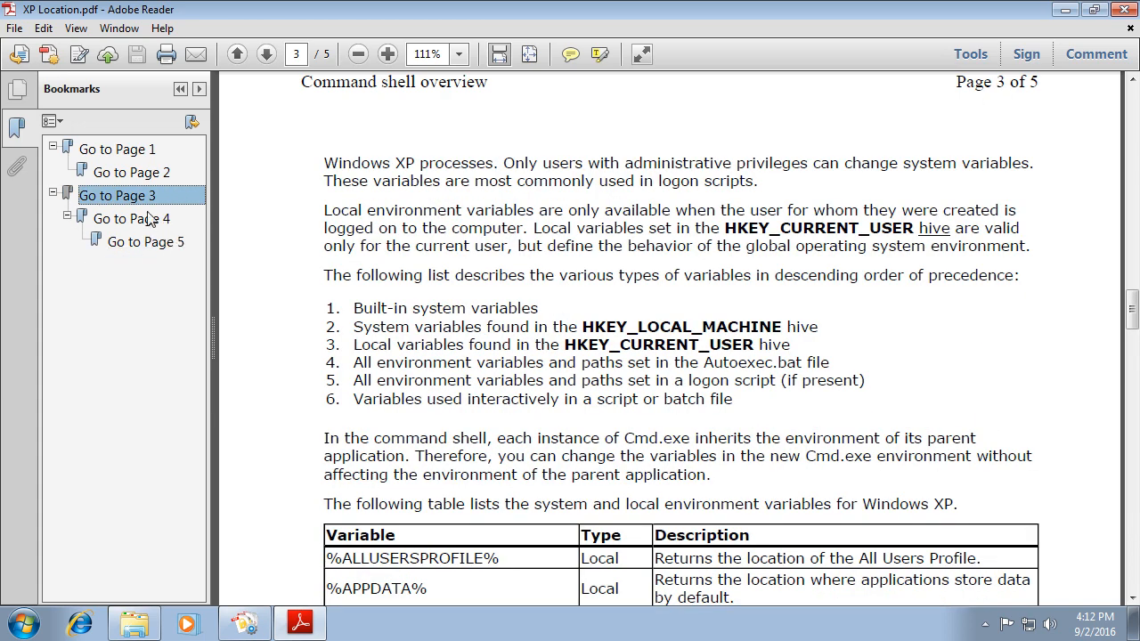
pyautogui.click(112, 151)
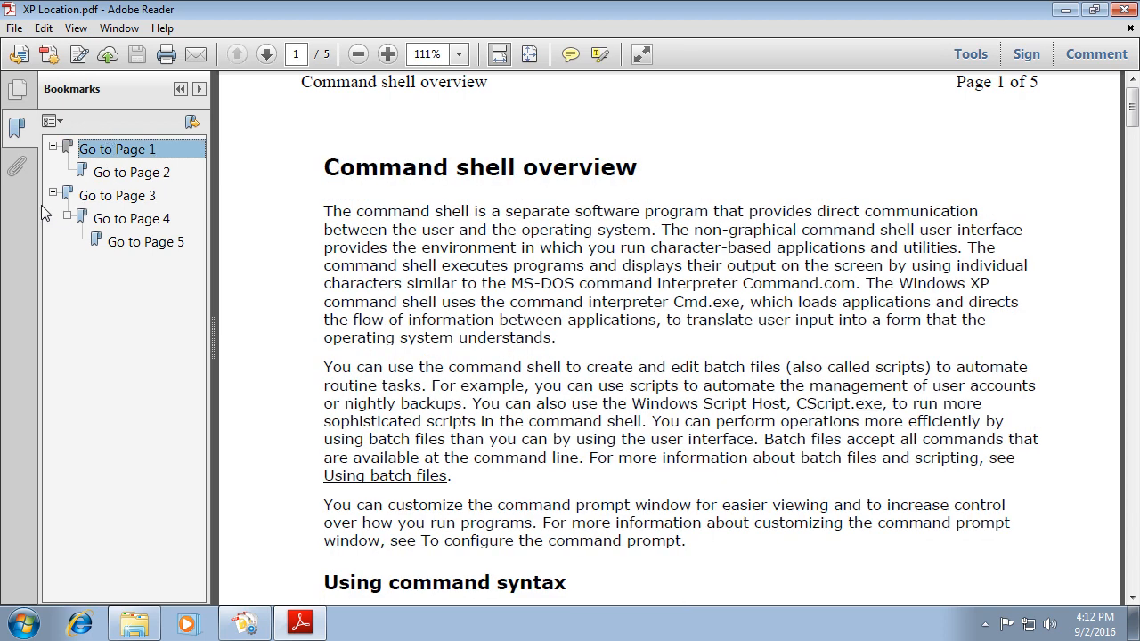
pyautogui.click(1127, 9)
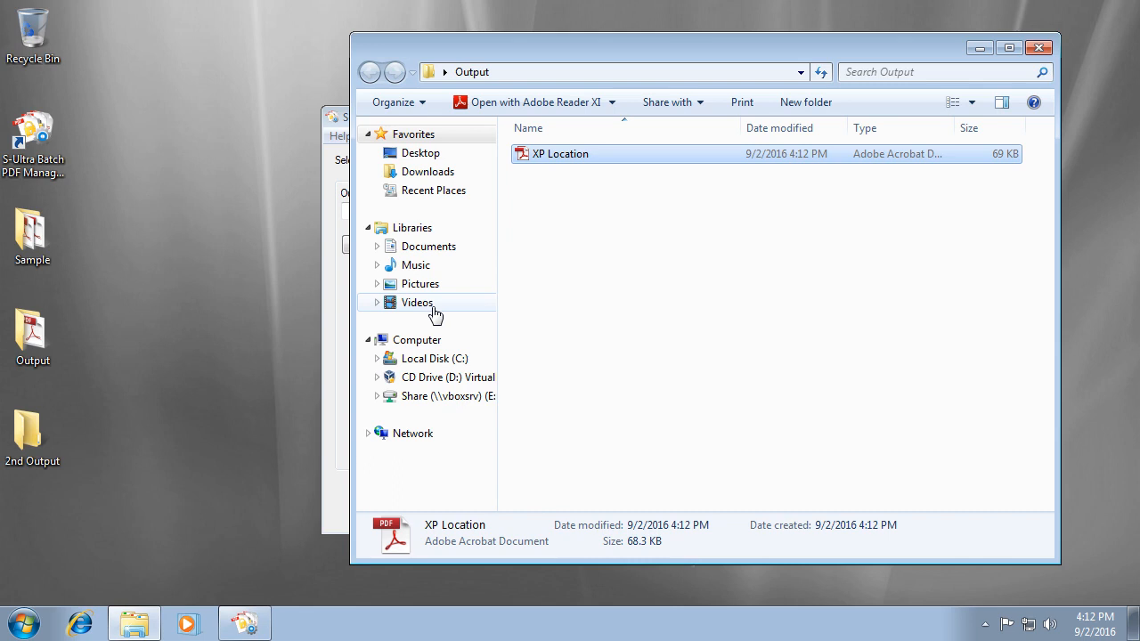
# Return to the file list, choose Remove Bookmarks, clear all files, and start adding PDFs.
pyautogui.click(326, 385)
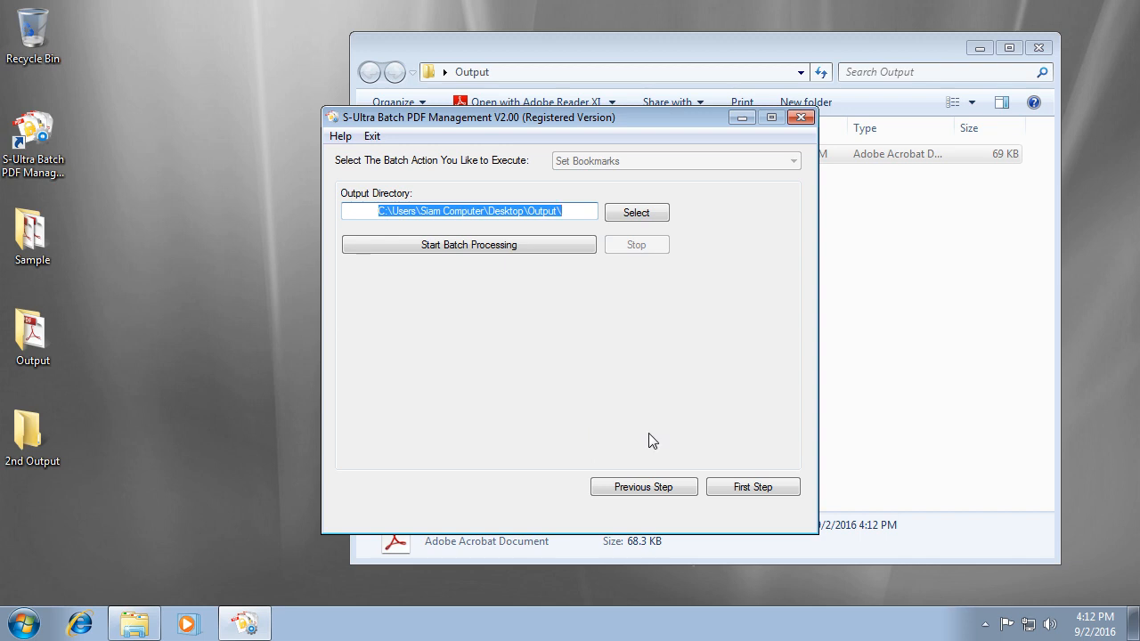
pyautogui.click(672, 487)
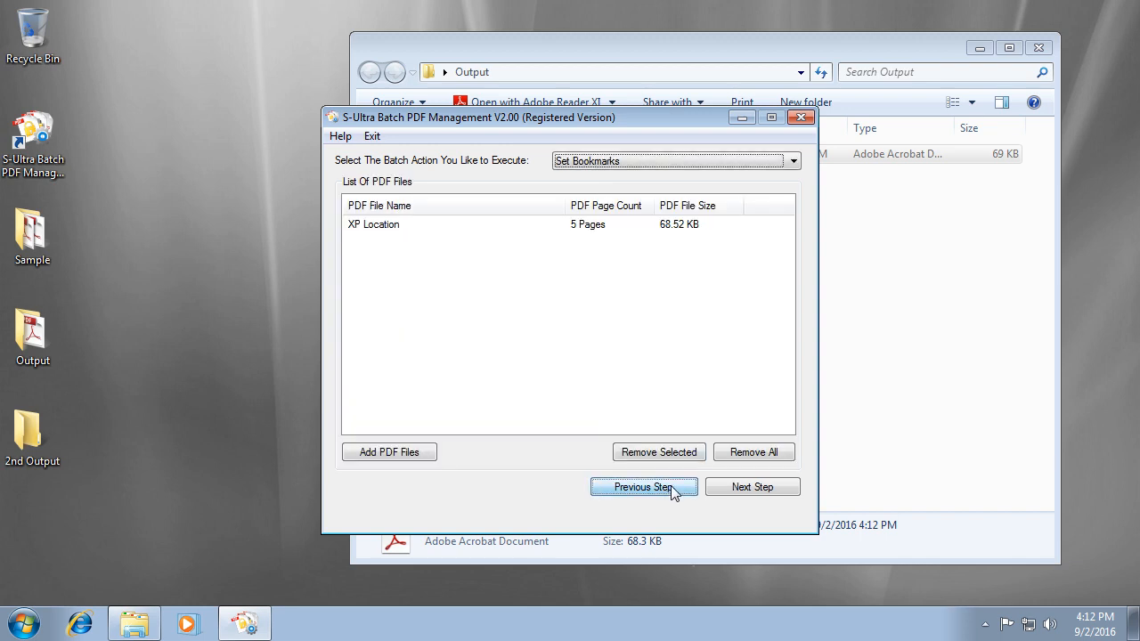
pyautogui.click(620, 161)
pyautogui.click(650, 254)
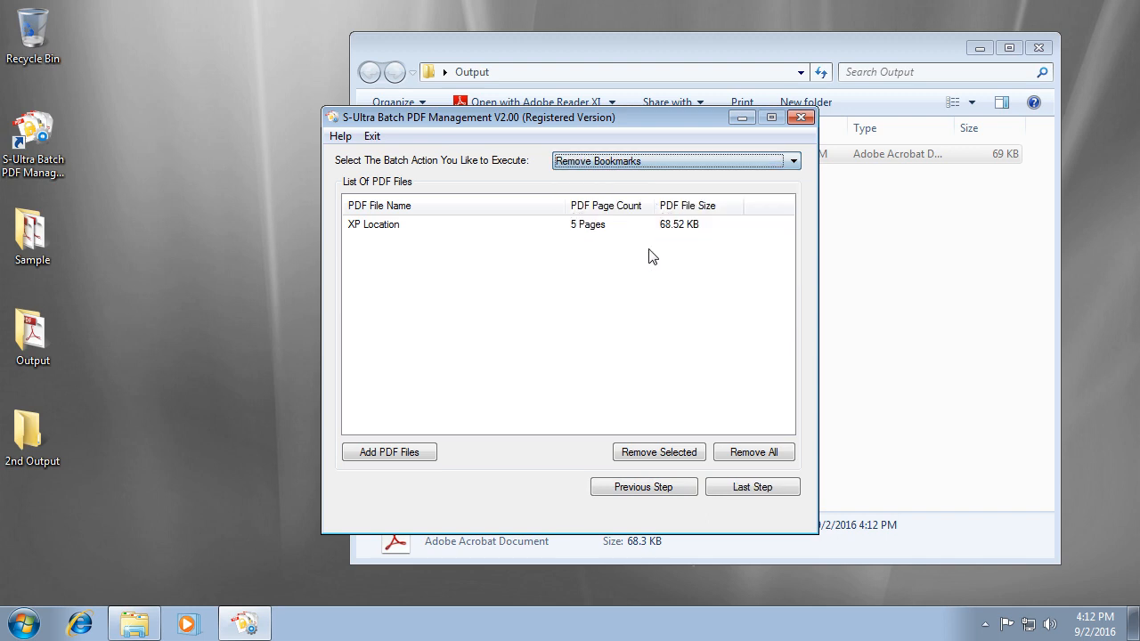
pyautogui.click(771, 452)
pyautogui.click(545, 372)
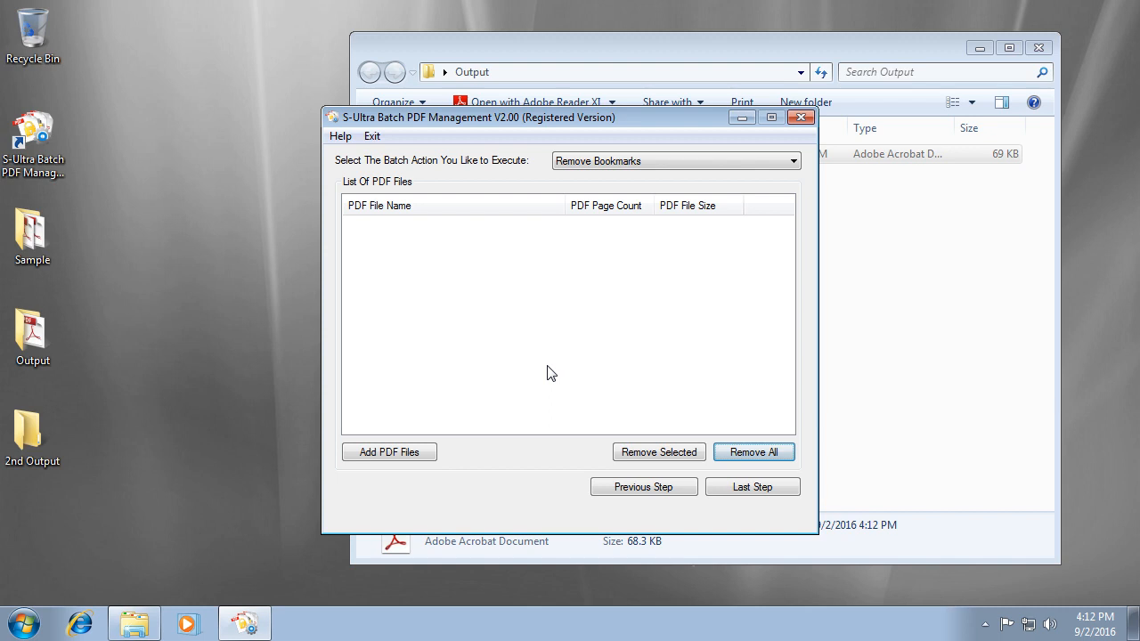
pyautogui.click(410, 450)
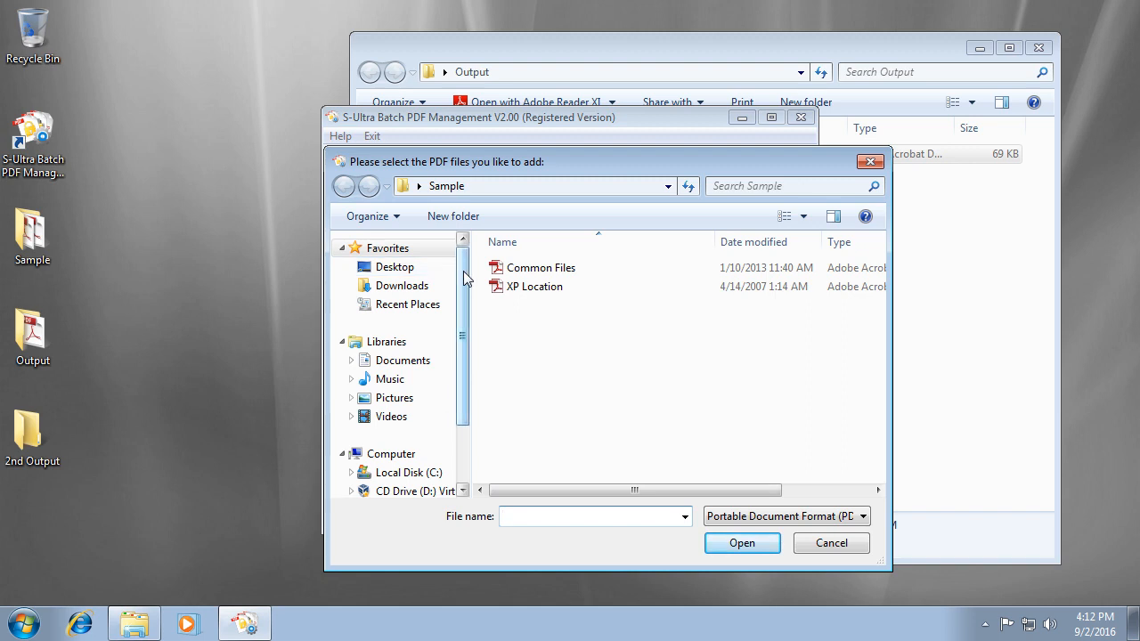
# Add the bookmarked XP Location from Desktop\Output to the file list.
pyautogui.moveTo(462, 270); pyautogui.dragTo(464, 399)
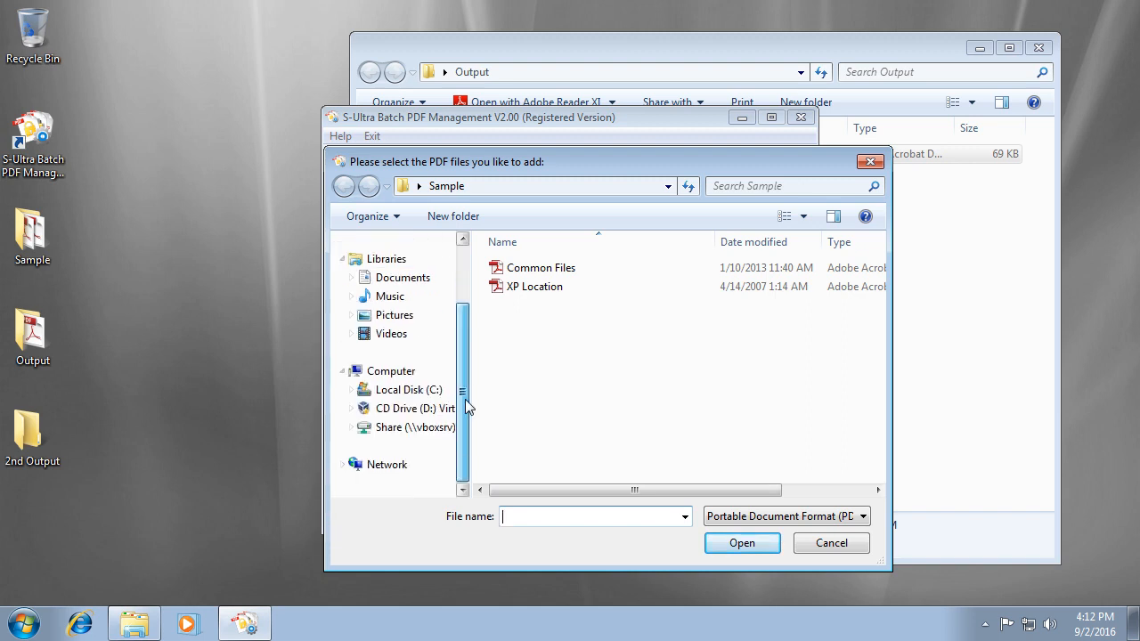
pyautogui.scroll(2, 452, 357)
pyautogui.click(398, 266)
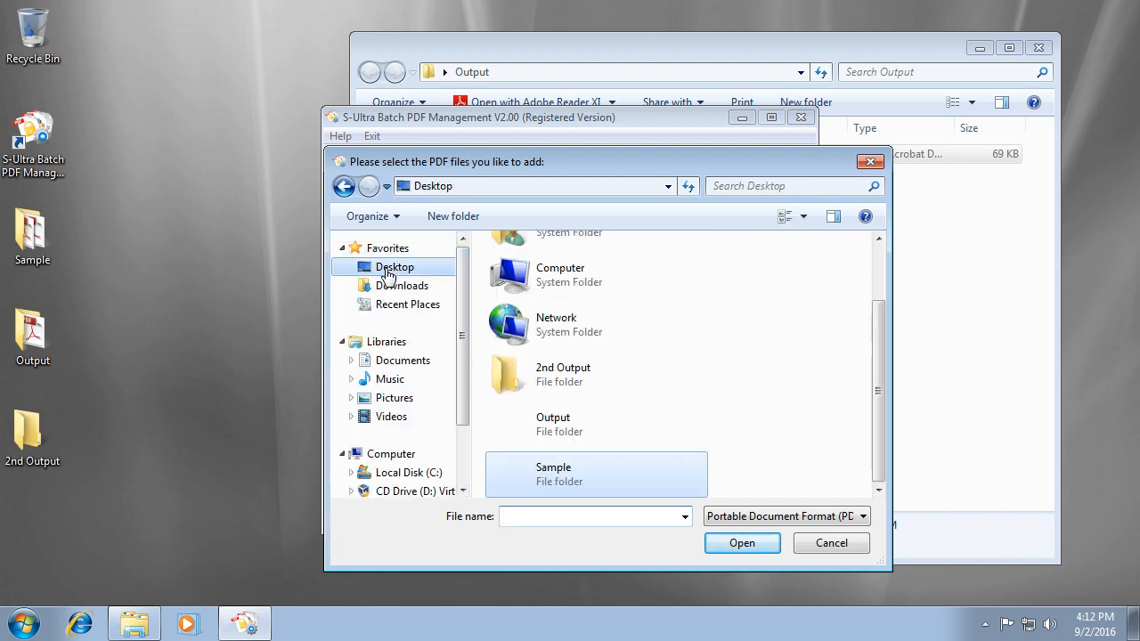
pyautogui.doubleClick(580, 432)
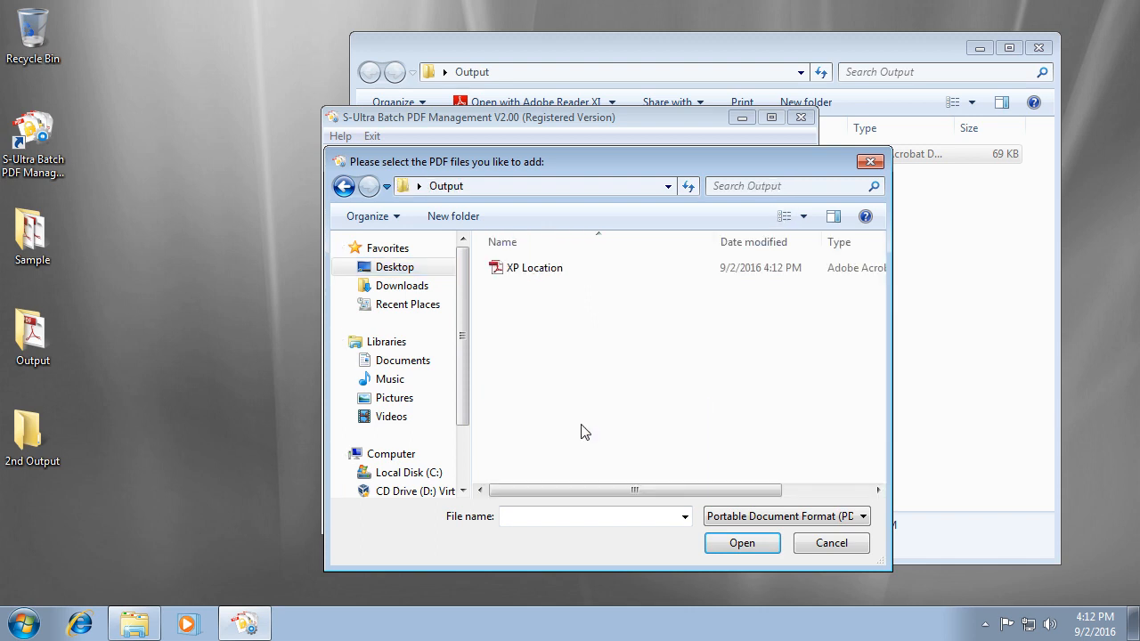
pyautogui.click(532, 272)
pyautogui.click(739, 545)
pyautogui.click(748, 487)
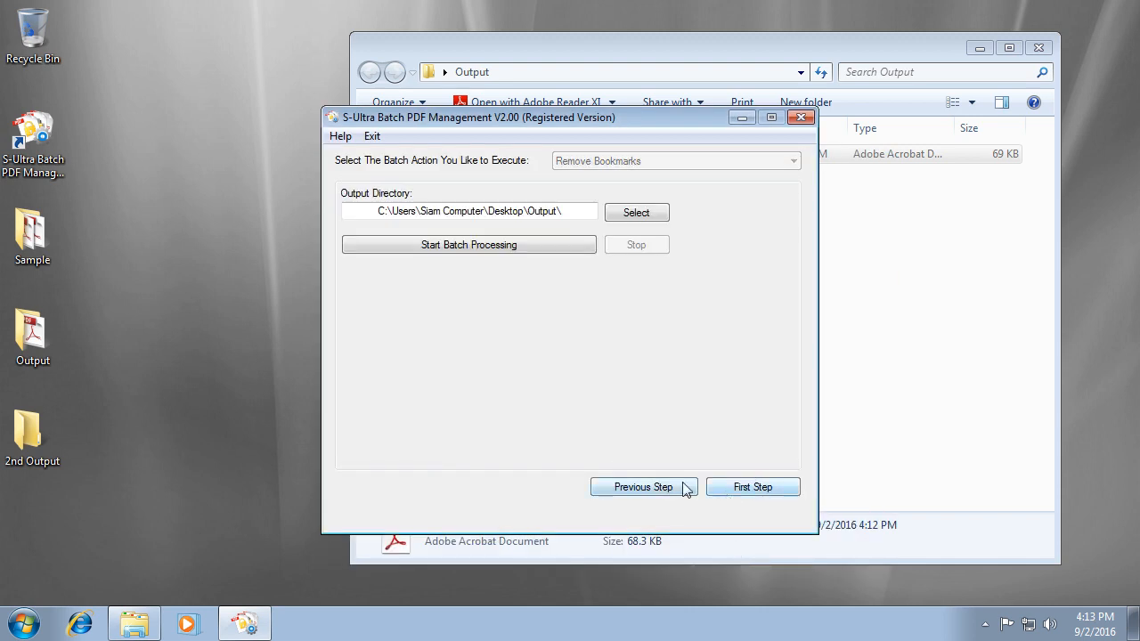
# Output to 2nd Output, run bookmark removal, and open the processed XP Location.
pyautogui.click(642, 215)
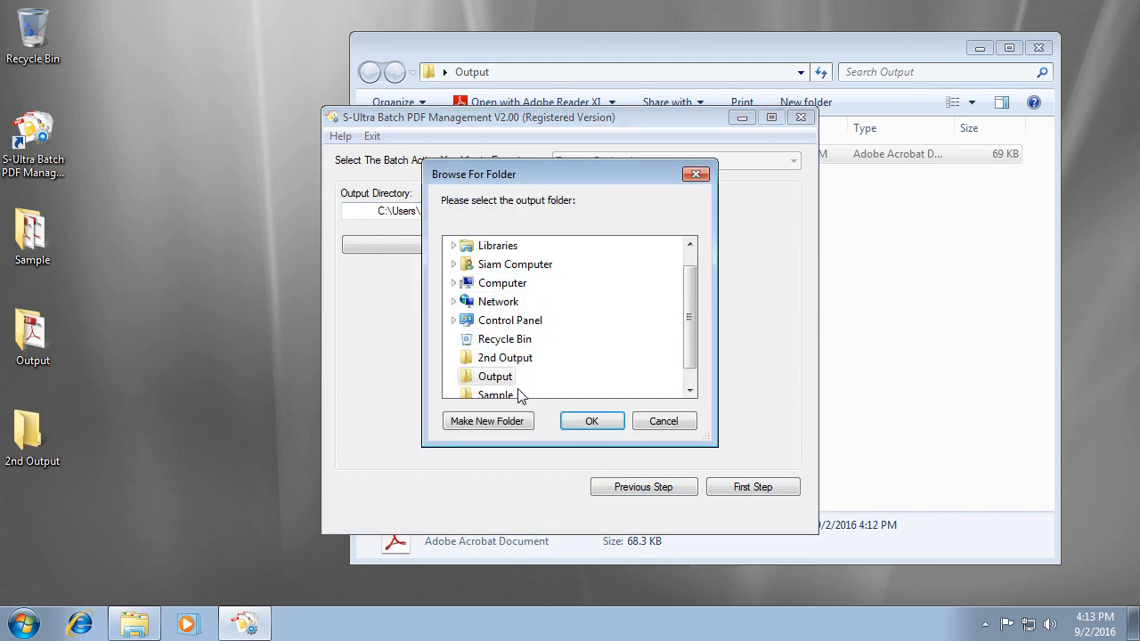
pyautogui.click(503, 358)
pyautogui.click(588, 421)
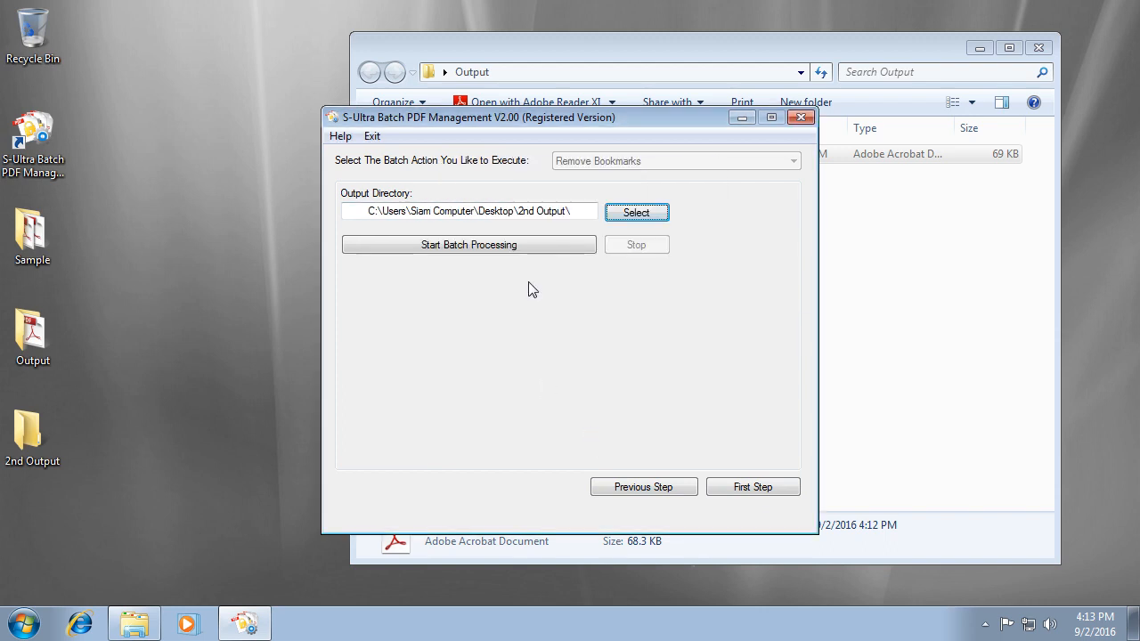
pyautogui.click(523, 245)
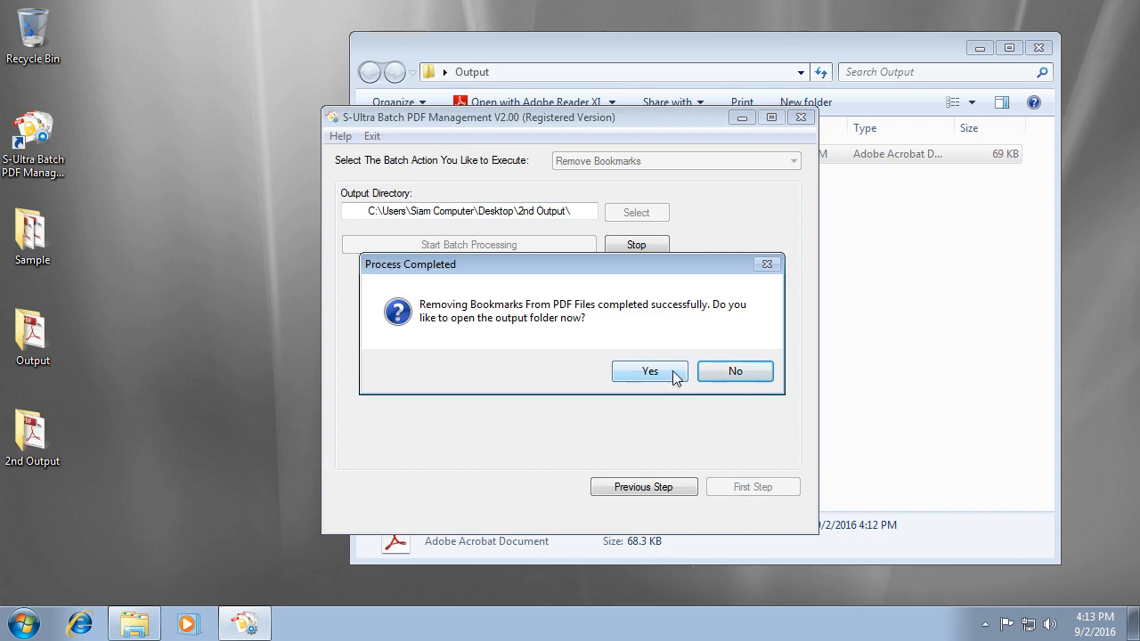
pyautogui.click(669, 378)
pyautogui.click(572, 183)
pyautogui.doubleClick(572, 187)
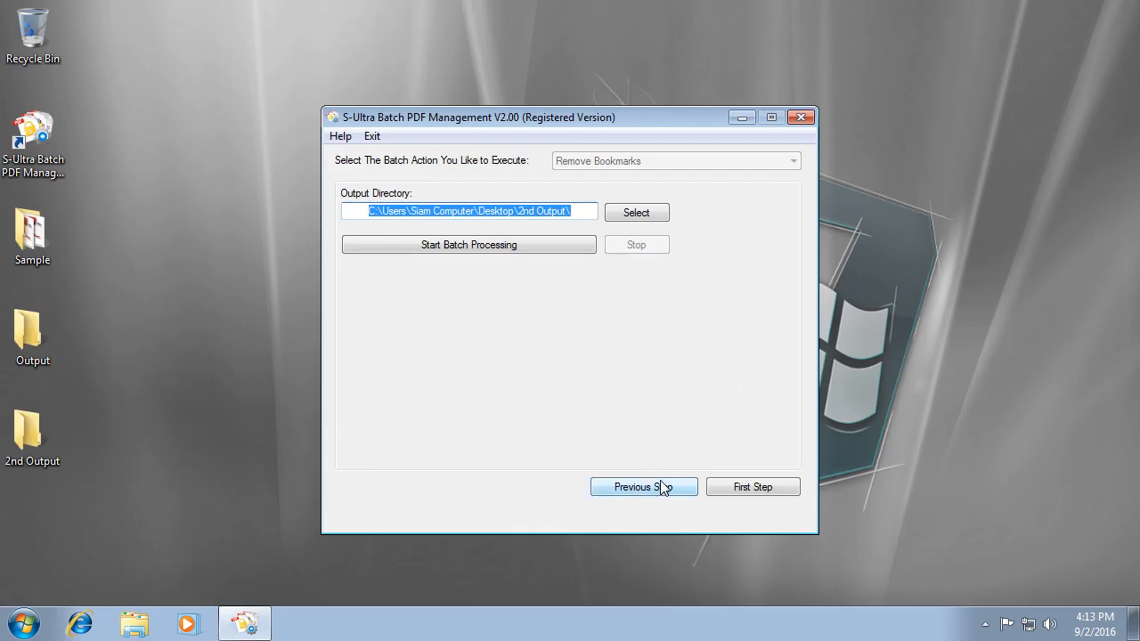
# Switch the batch action to Add Attachments and clear the file list.
pyautogui.click(660, 491)
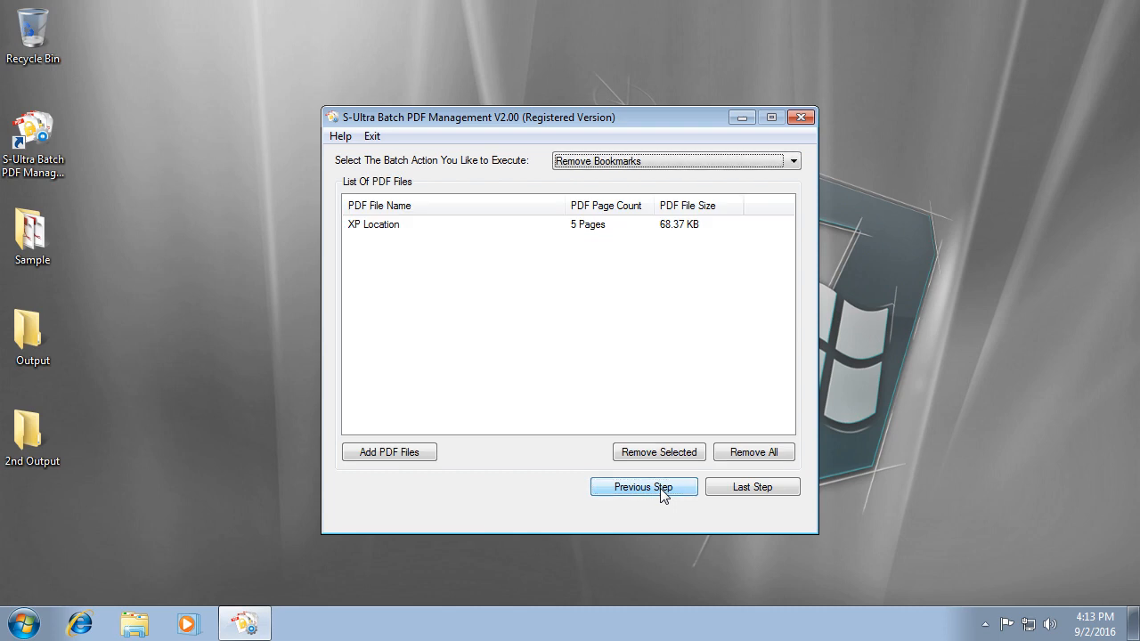
pyautogui.click(621, 161)
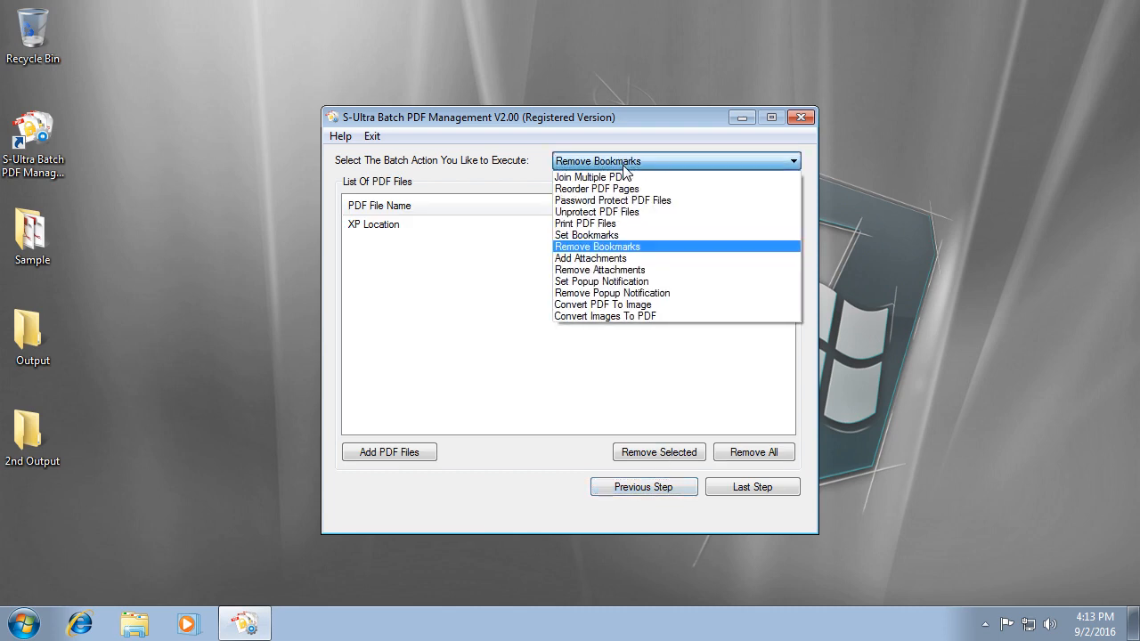
pyautogui.click(623, 258)
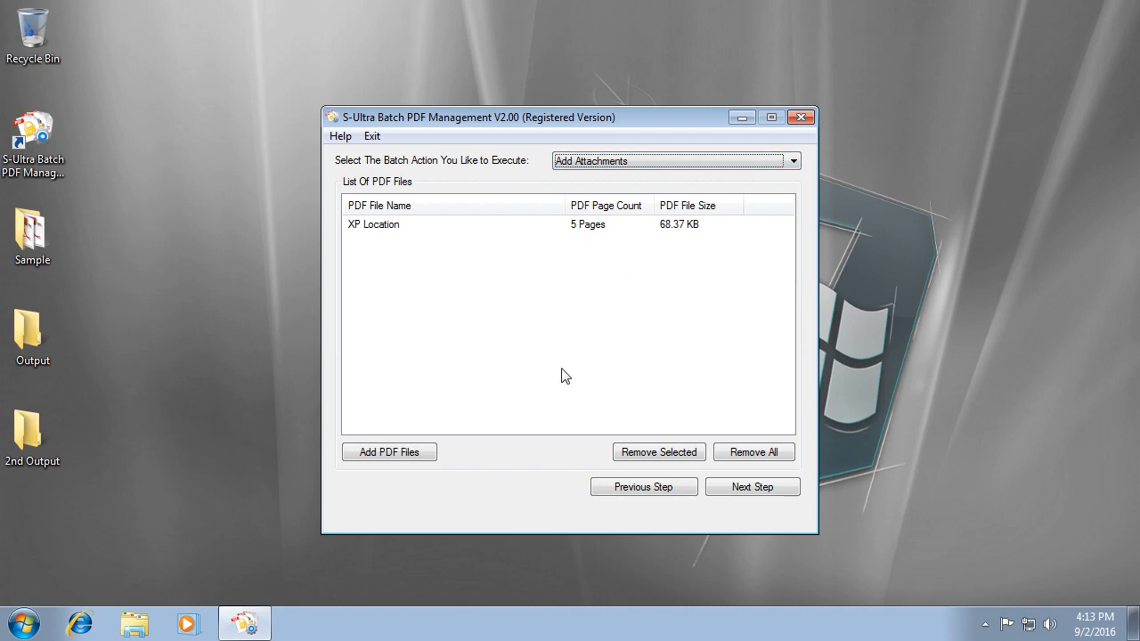
pyautogui.click(752, 452)
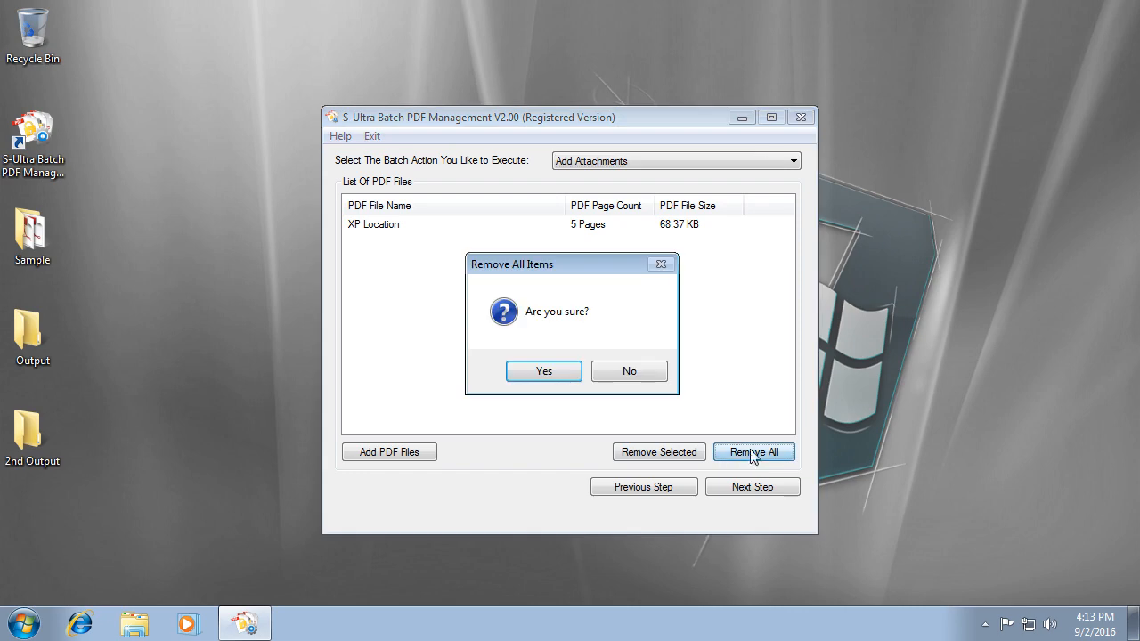
pyautogui.press('Return')
# Add Common Files and XP Location from Desktop\Sample to the batch.
pyautogui.click(390, 453)
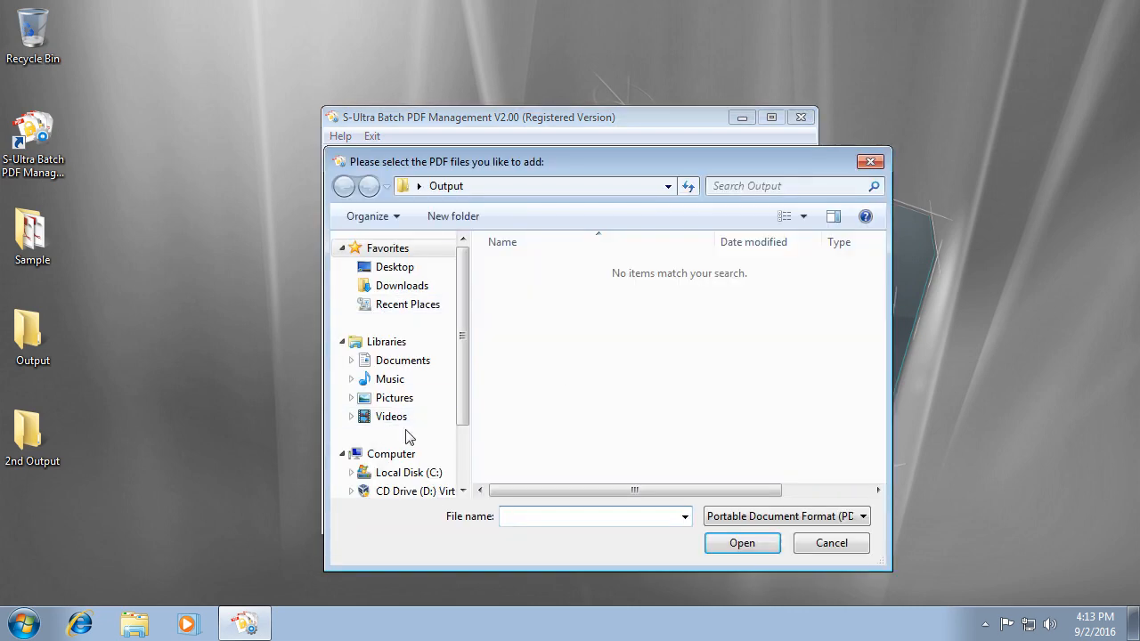
pyautogui.moveTo(461, 389); pyautogui.dragTo(463, 460)
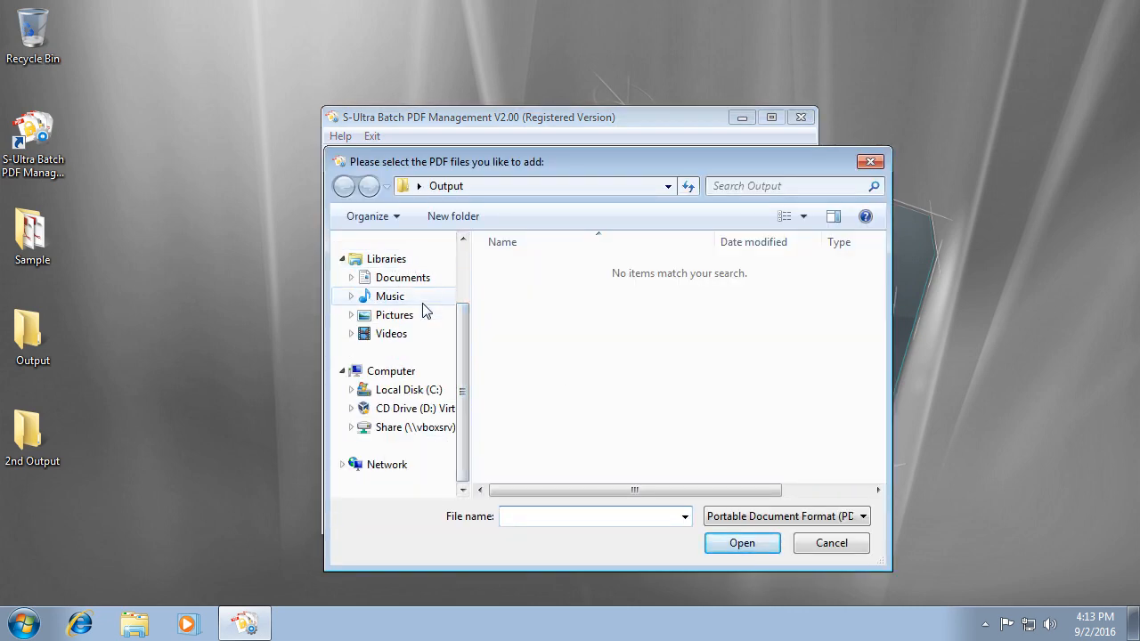
pyautogui.moveTo(461, 324); pyautogui.dragTo(459, 246)
pyautogui.click(400, 273)
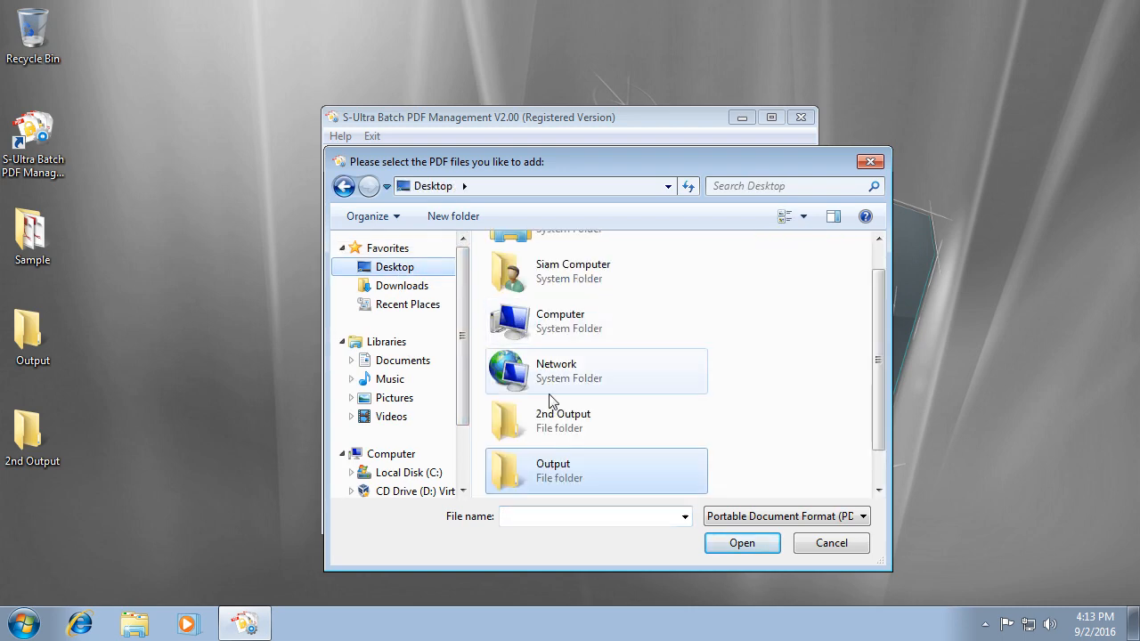
pyautogui.press('s')
pyautogui.click(614, 458)
pyautogui.press('s')
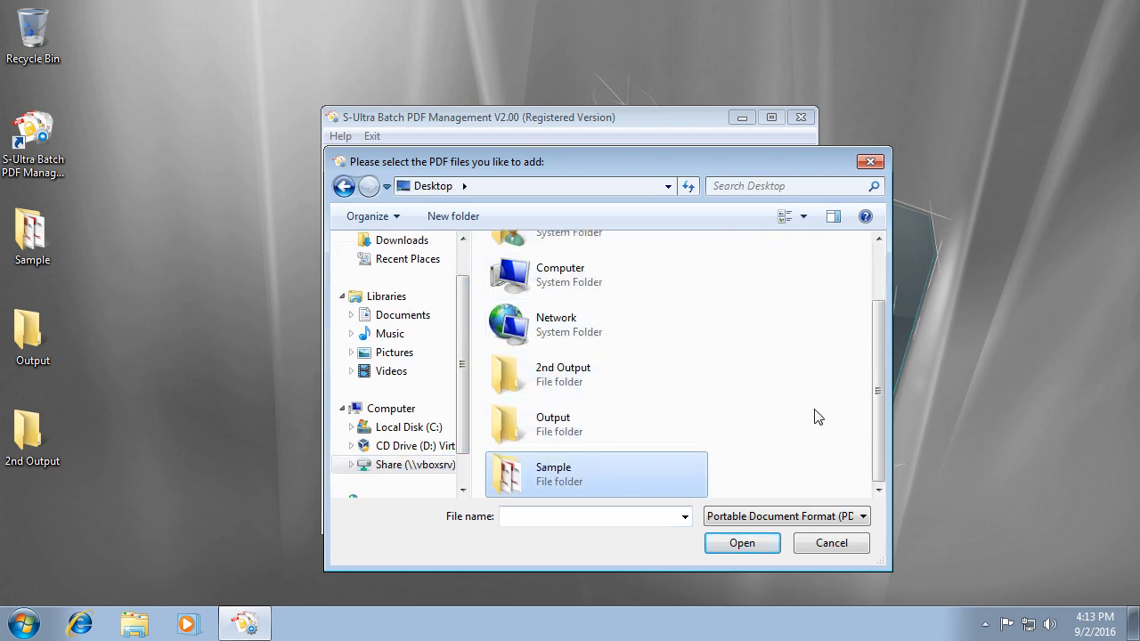
pyautogui.doubleClick(628, 467)
pyautogui.moveTo(554, 350); pyautogui.dragTo(530, 252)
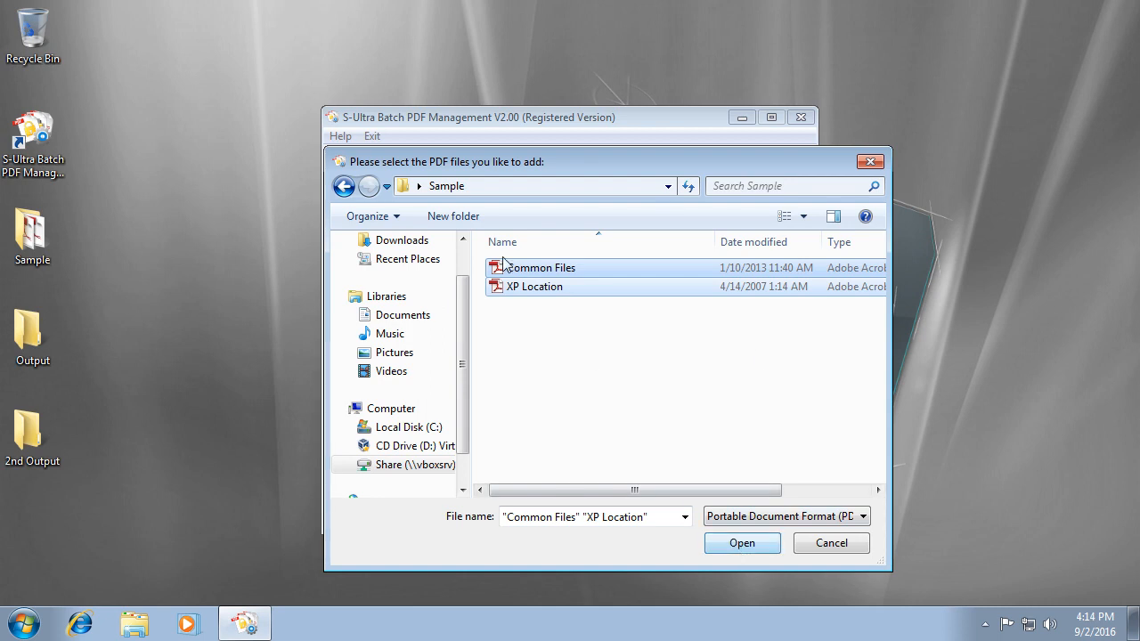
pyautogui.click(744, 543)
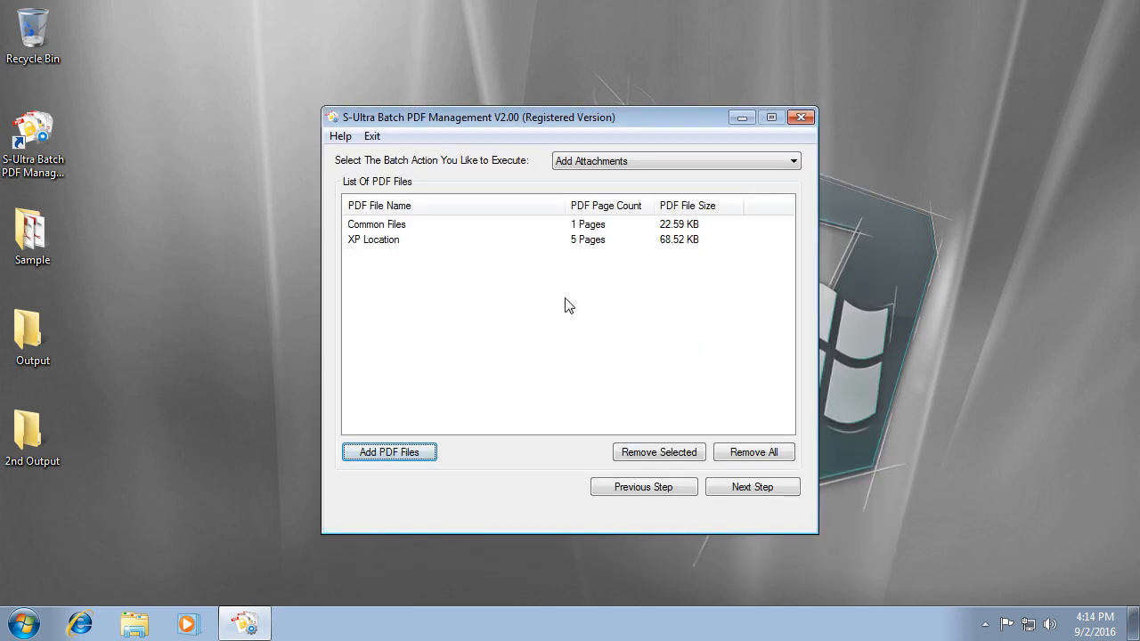
pyautogui.click(771, 488)
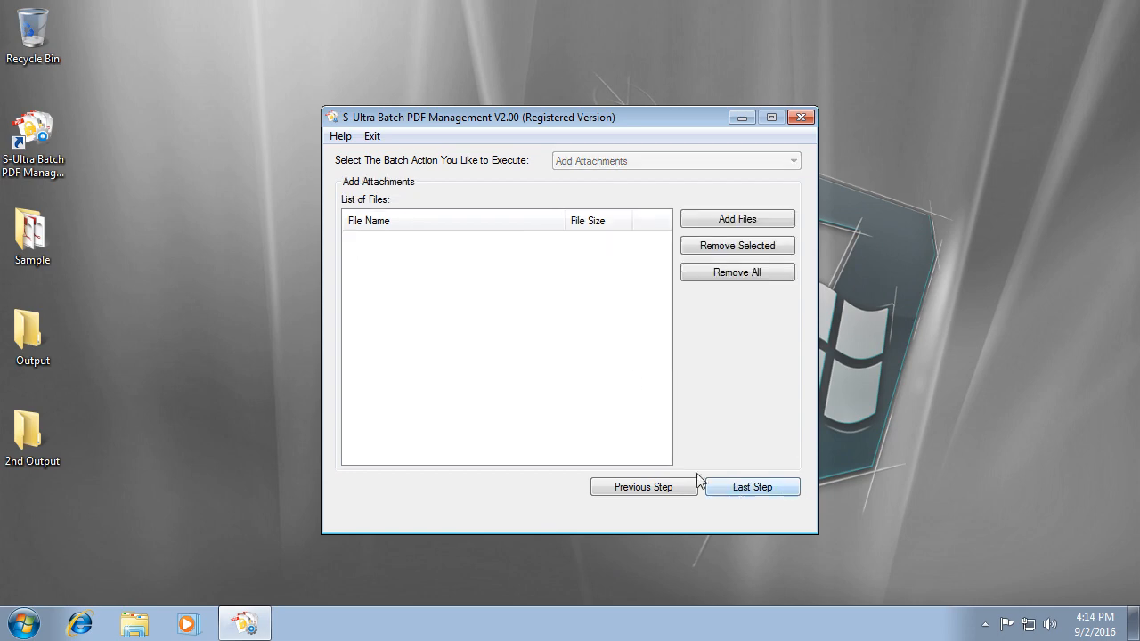
# Choose all eight photos in Pictures\Sample Pictures as attachments.
pyautogui.click(756, 218)
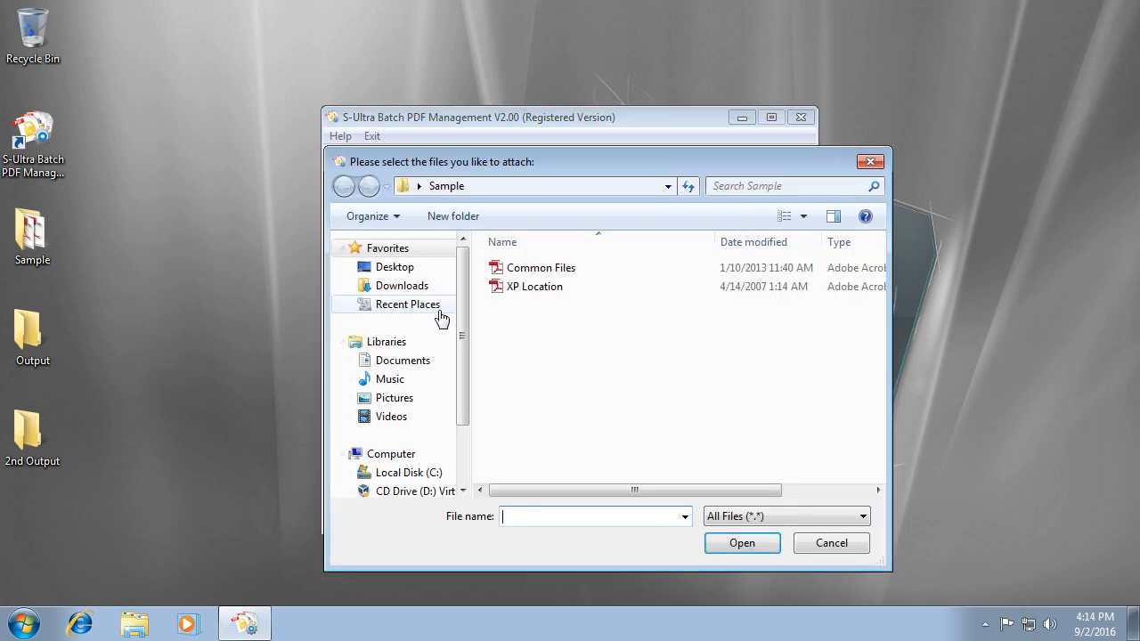
pyautogui.click(380, 398)
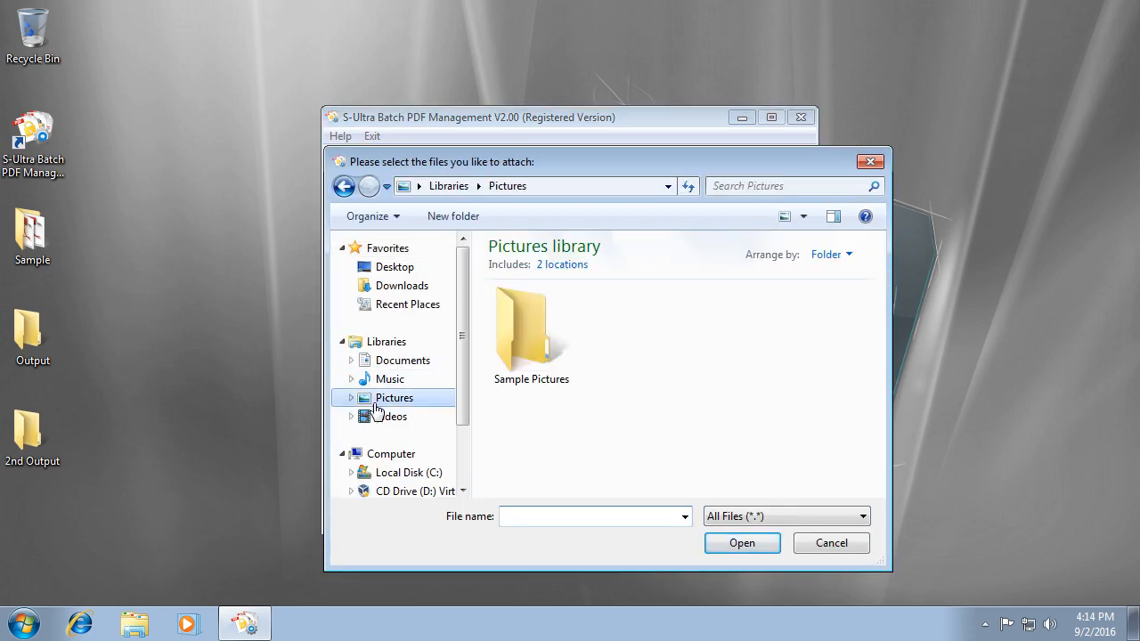
pyautogui.doubleClick(530, 343)
pyautogui.hotkey('ctrl', 'a')
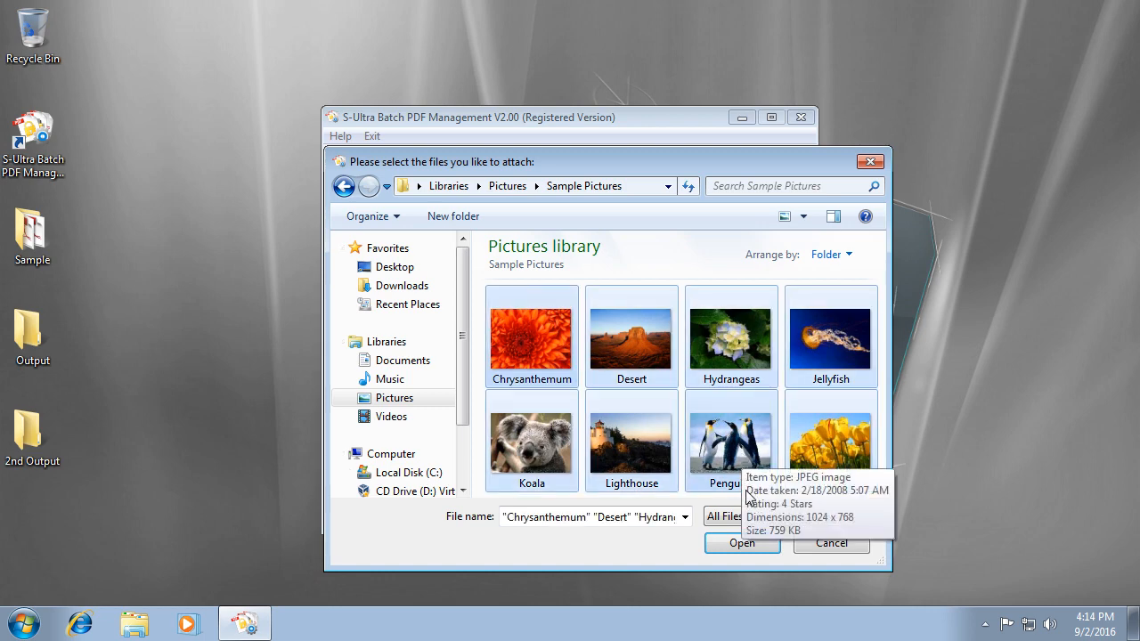
pyautogui.click(740, 542)
# Set the output directory to Output, run the batch, and open that folder.
pyautogui.click(739, 489)
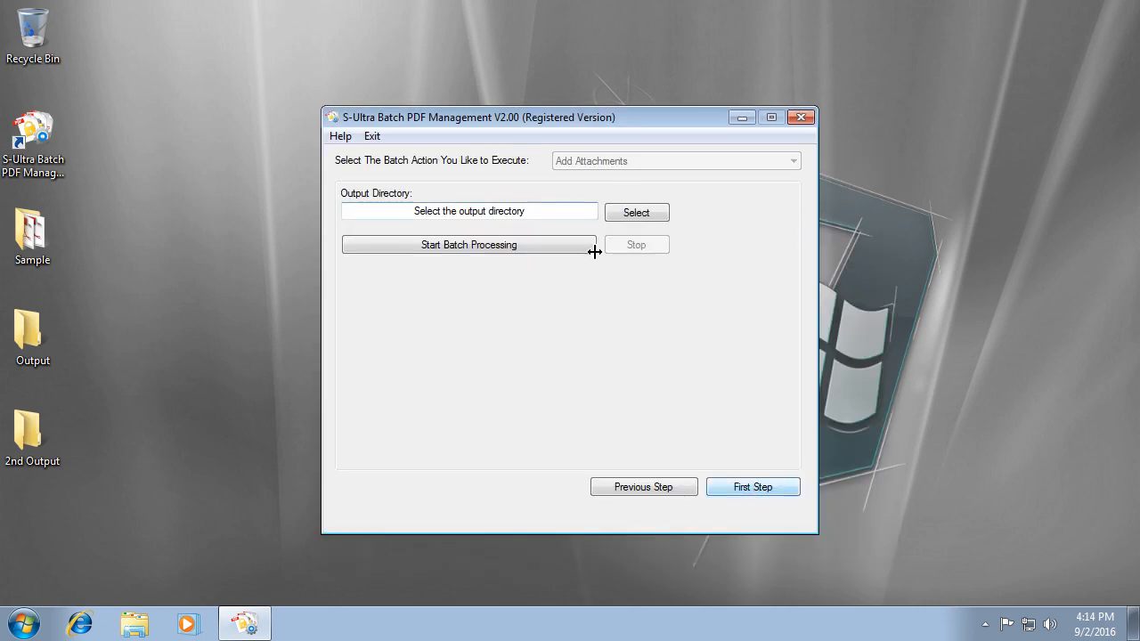
pyautogui.click(638, 212)
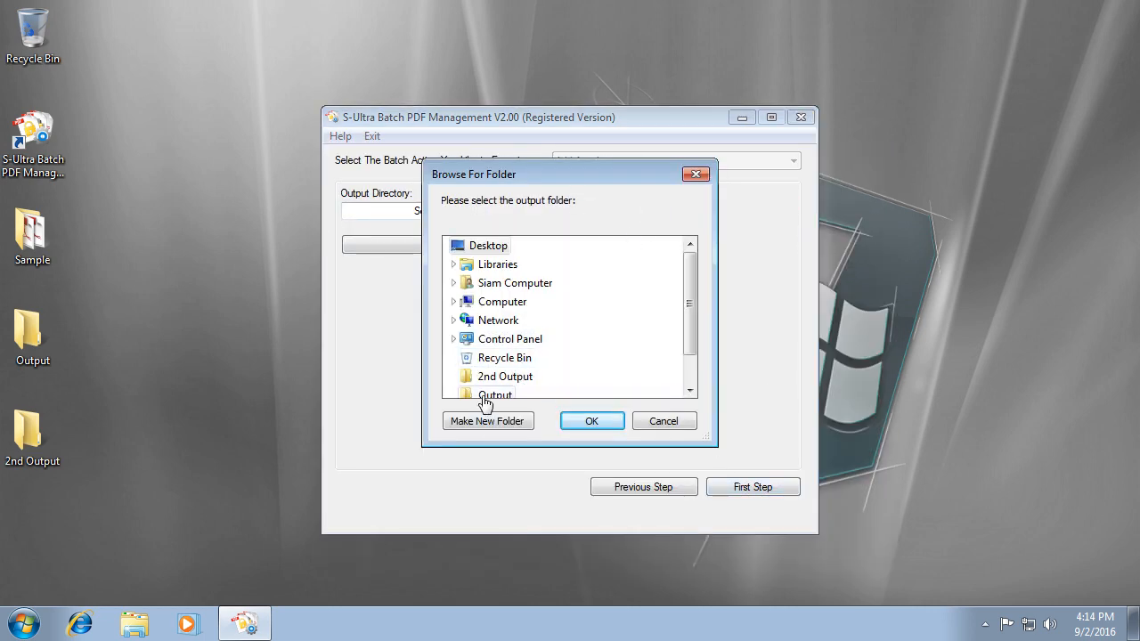
pyautogui.click(512, 395)
pyautogui.click(591, 420)
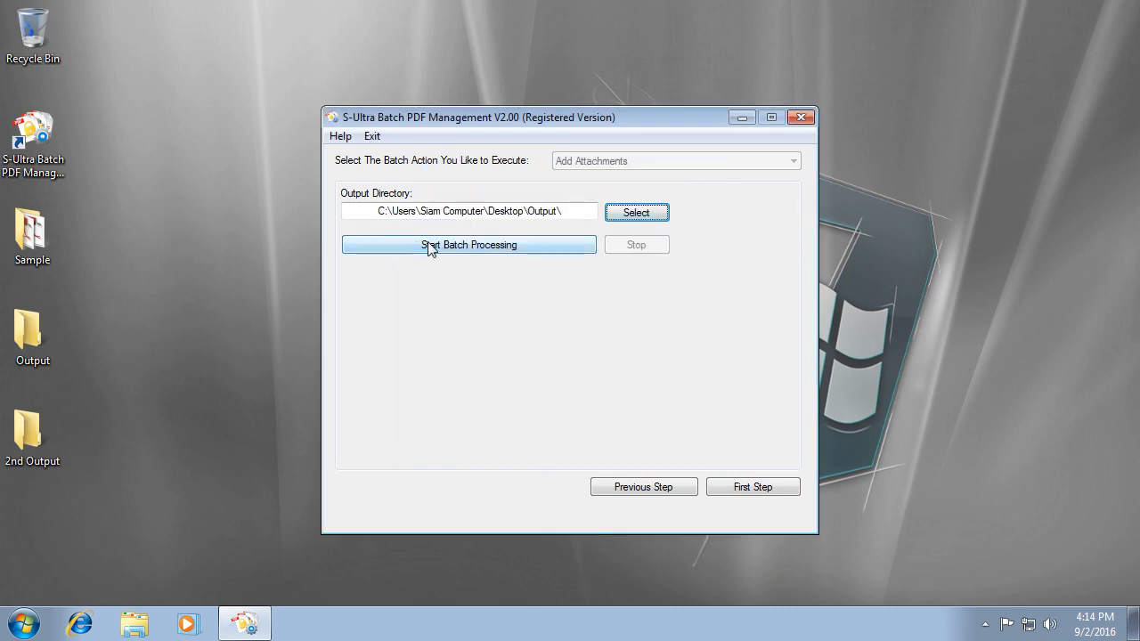
pyautogui.click(513, 244)
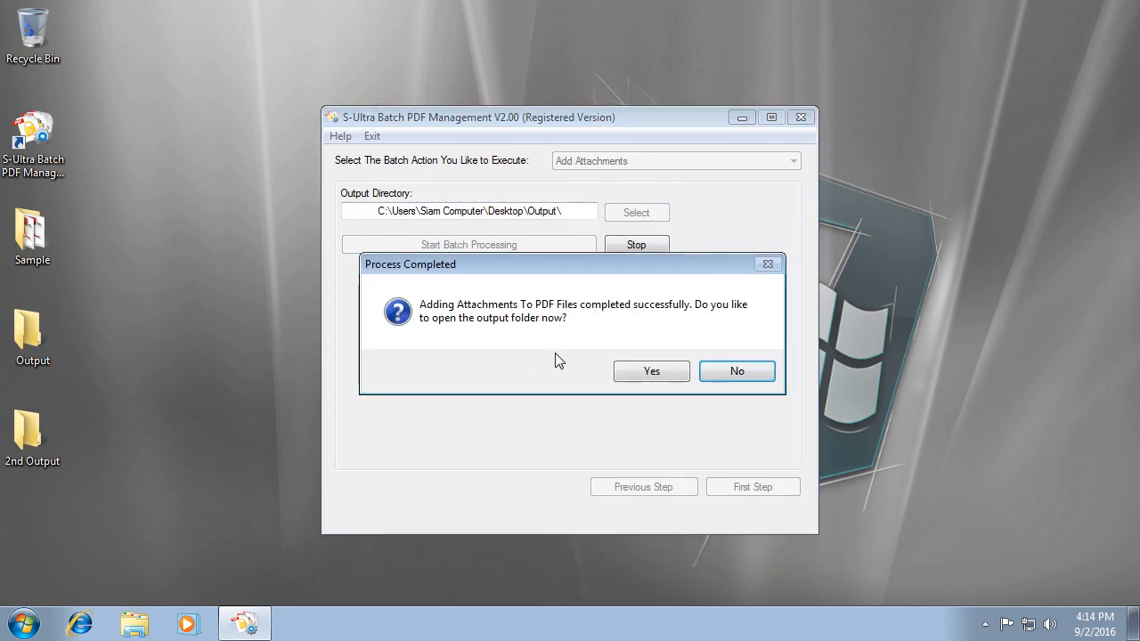
pyautogui.click(657, 372)
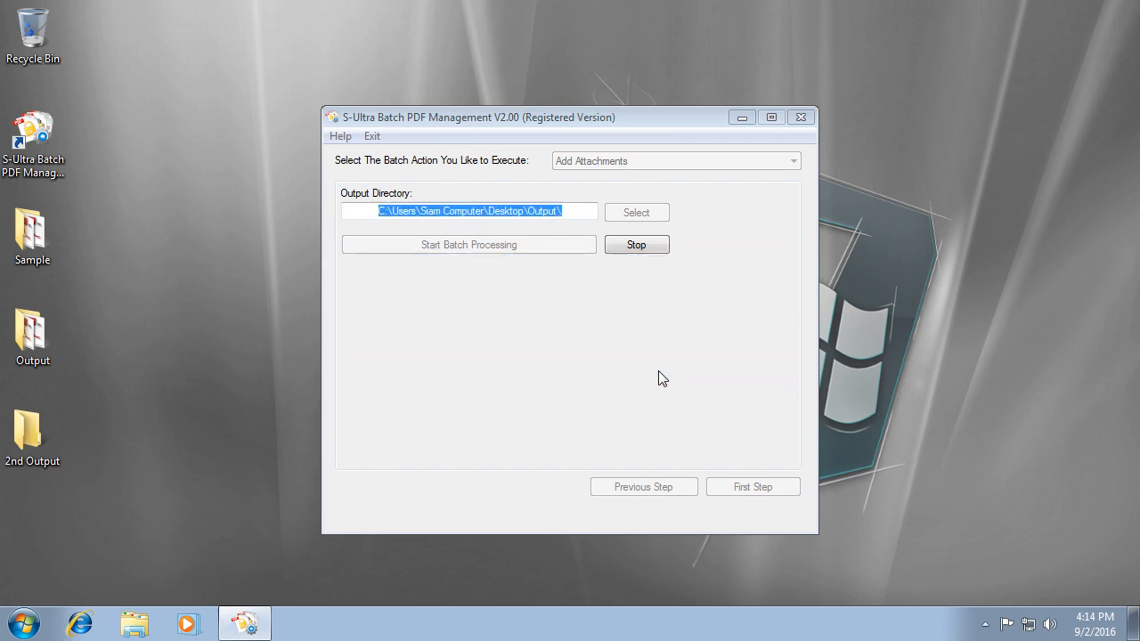
pyautogui.doubleClick(570, 155)
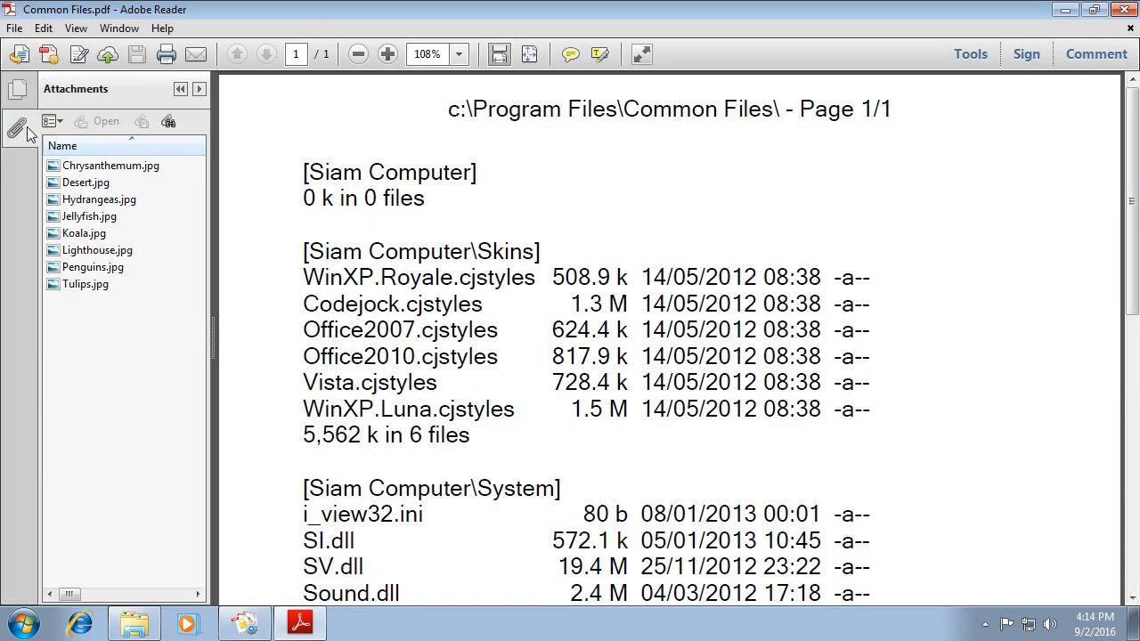
pyautogui.click(22, 132)
pyautogui.click(21, 132)
pyautogui.click(1123, 10)
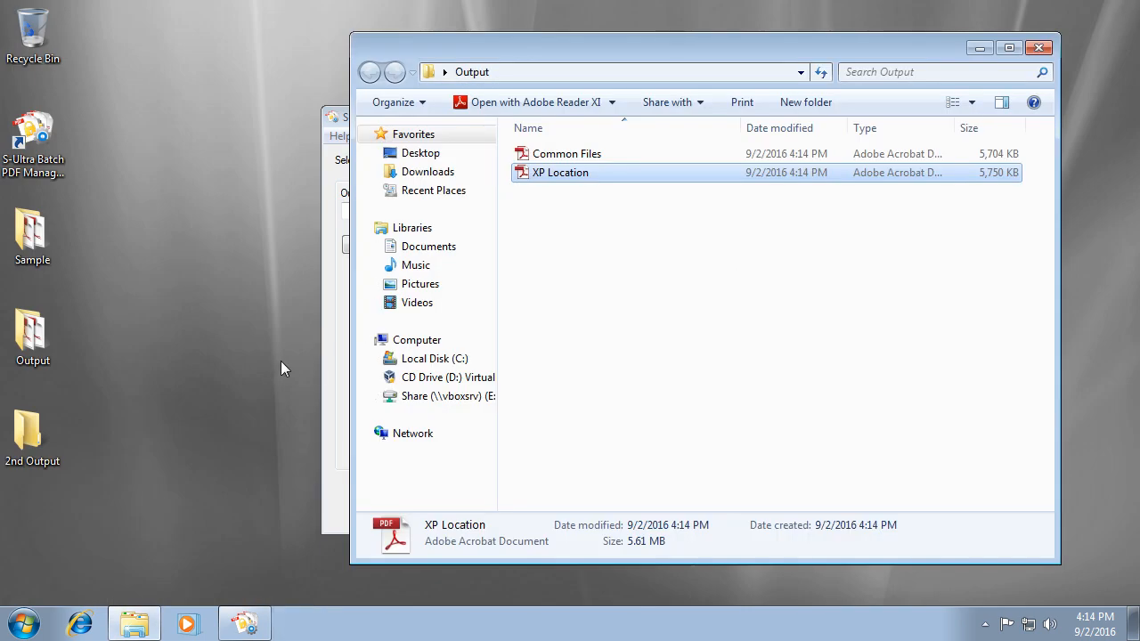
pyautogui.click(1037, 48)
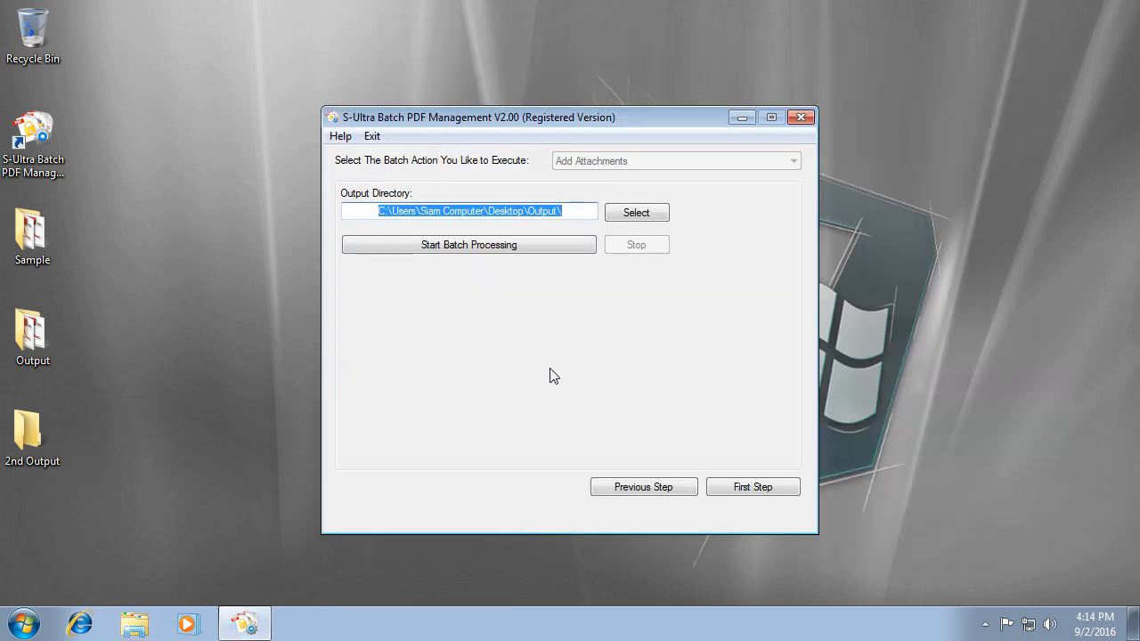
# Return to the file list, switch the batch action to Remove Attachments and clear all PDFs.
pyautogui.click(645, 488)
pyautogui.click(641, 486)
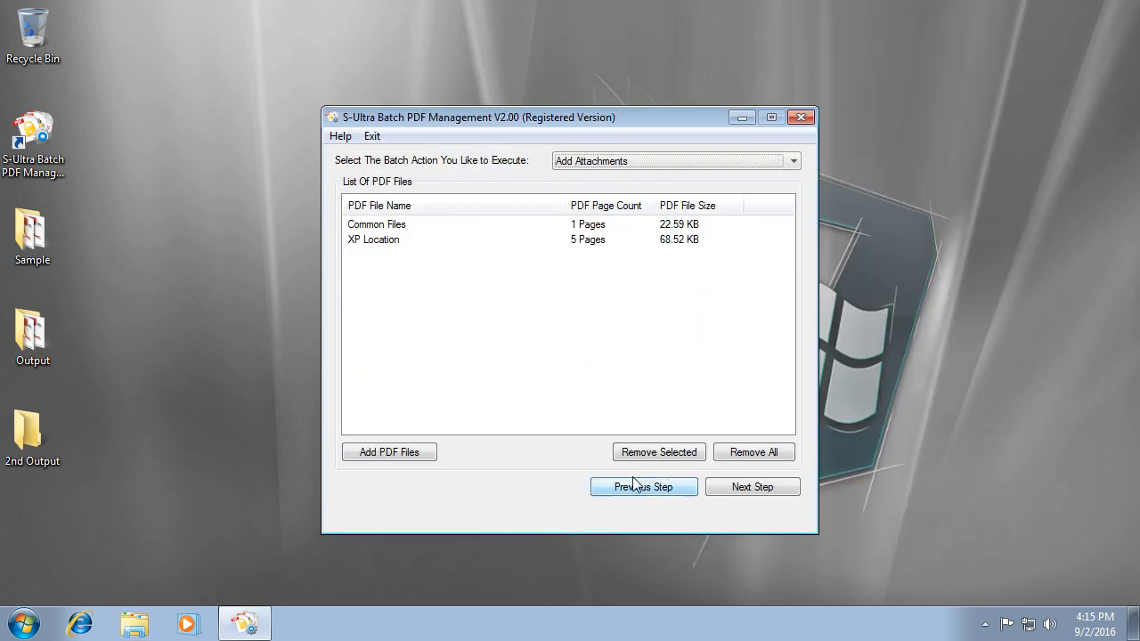
pyautogui.click(629, 163)
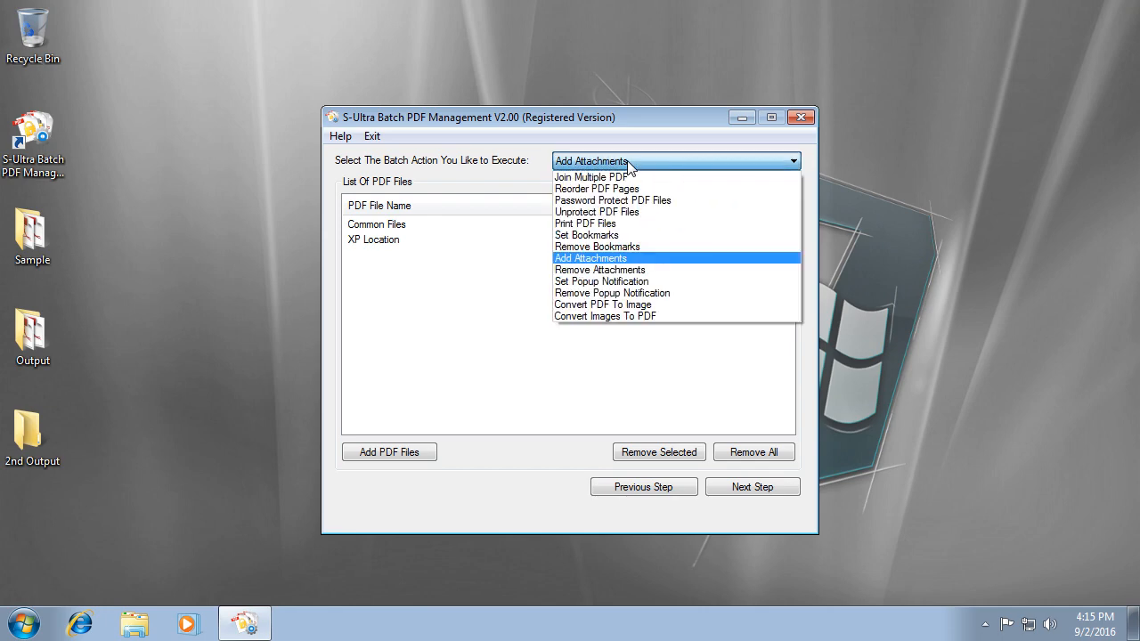
pyautogui.click(707, 270)
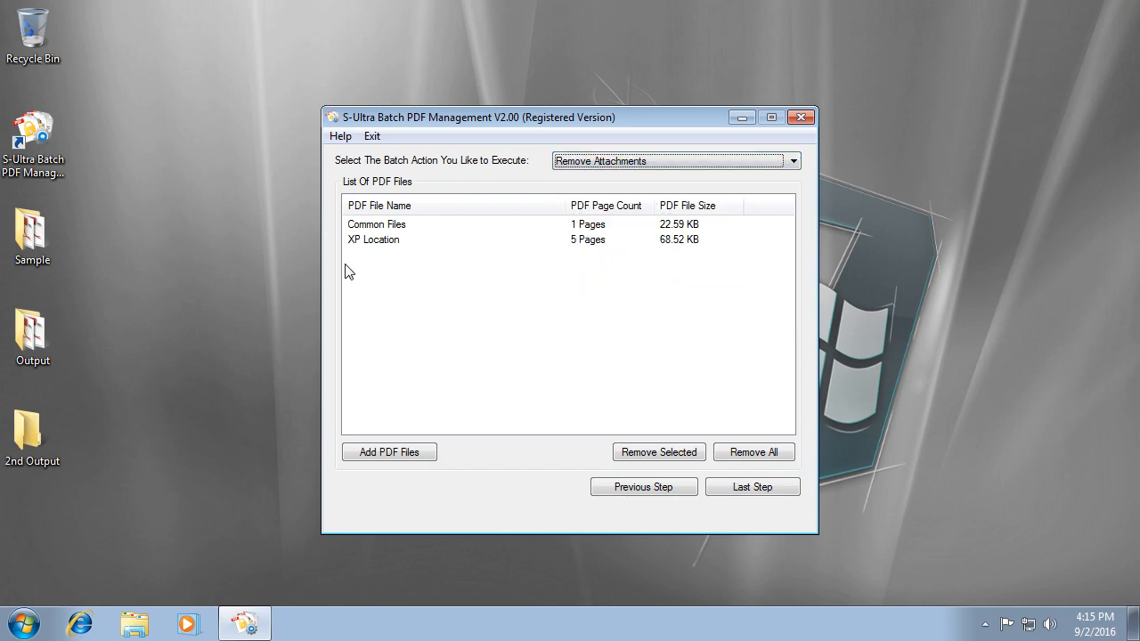
pyautogui.click(771, 451)
pyautogui.press('Return')
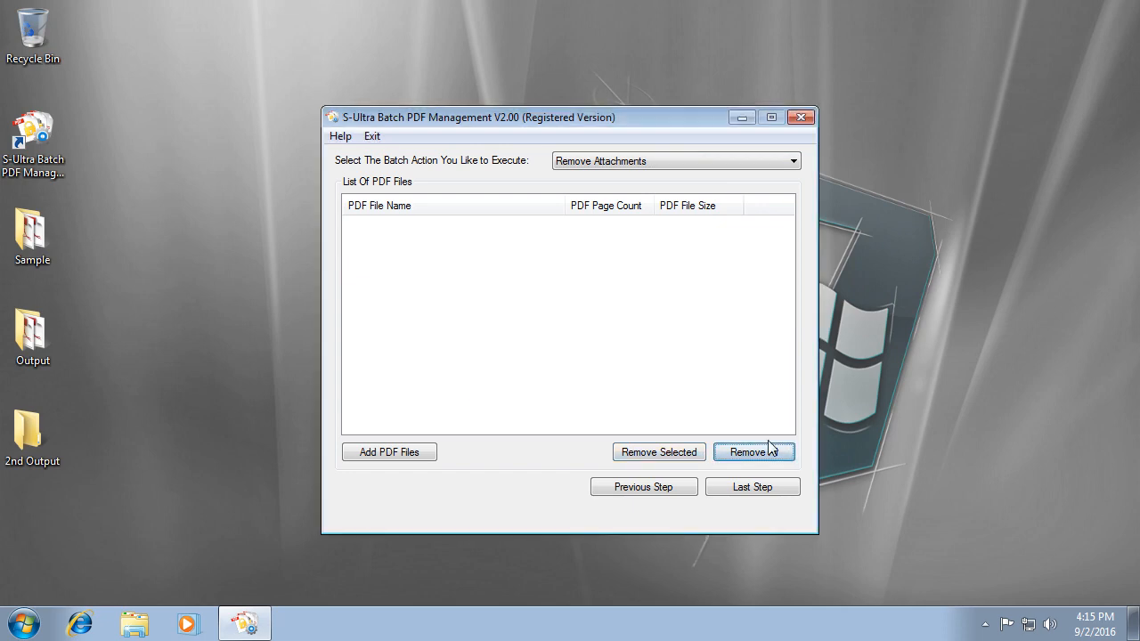
# Add Common Files and XP Location from Desktop\Output and advance to the output settings.
pyautogui.click(400, 459)
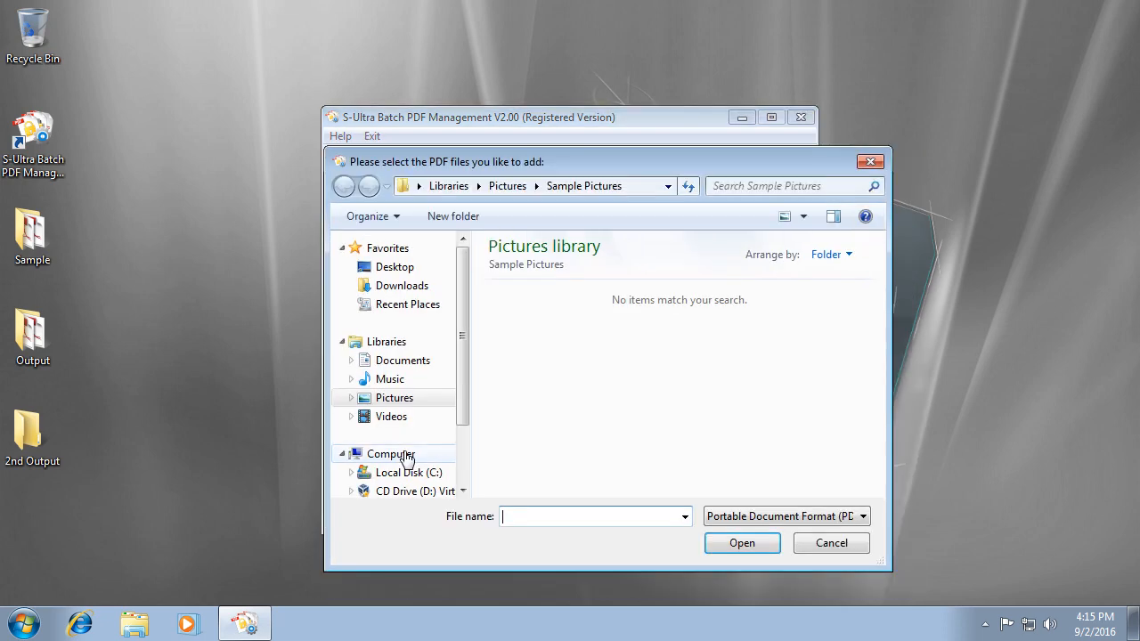
pyautogui.click(394, 268)
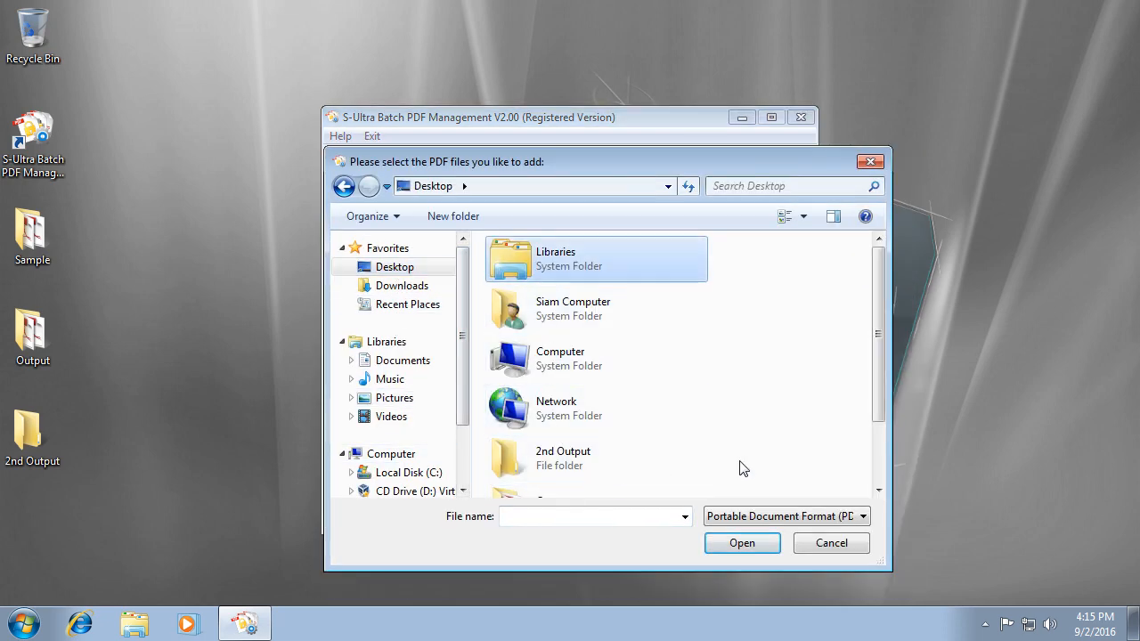
pyautogui.scroll(-2, 676, 463)
pyautogui.doubleClick(564, 432)
pyautogui.moveTo(572, 365); pyautogui.dragTo(540, 258)
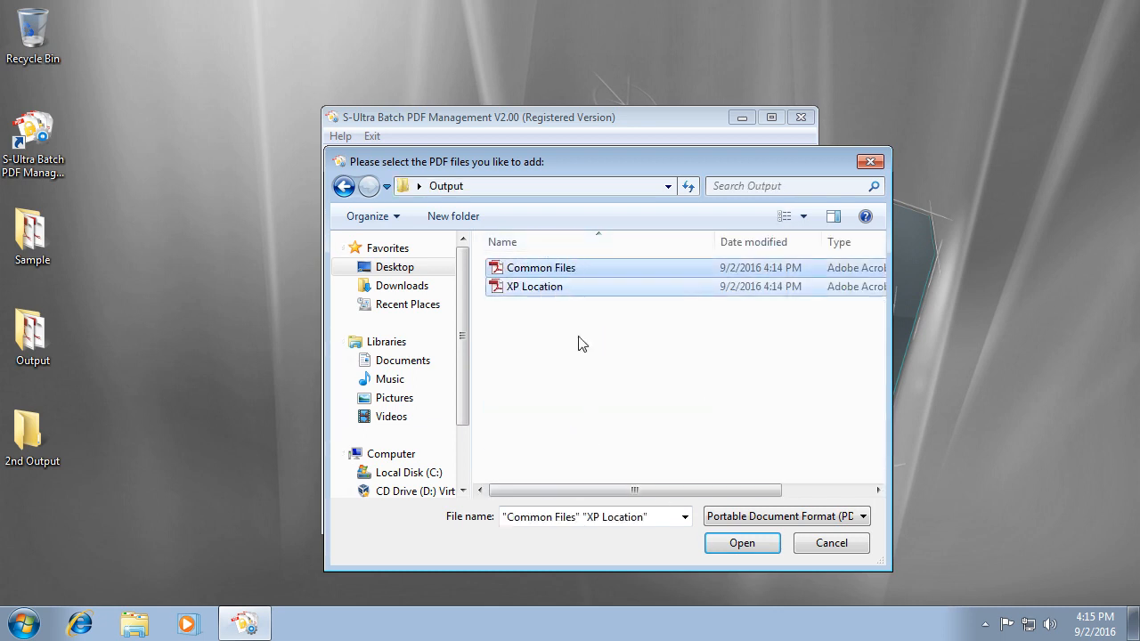
pyautogui.click(738, 541)
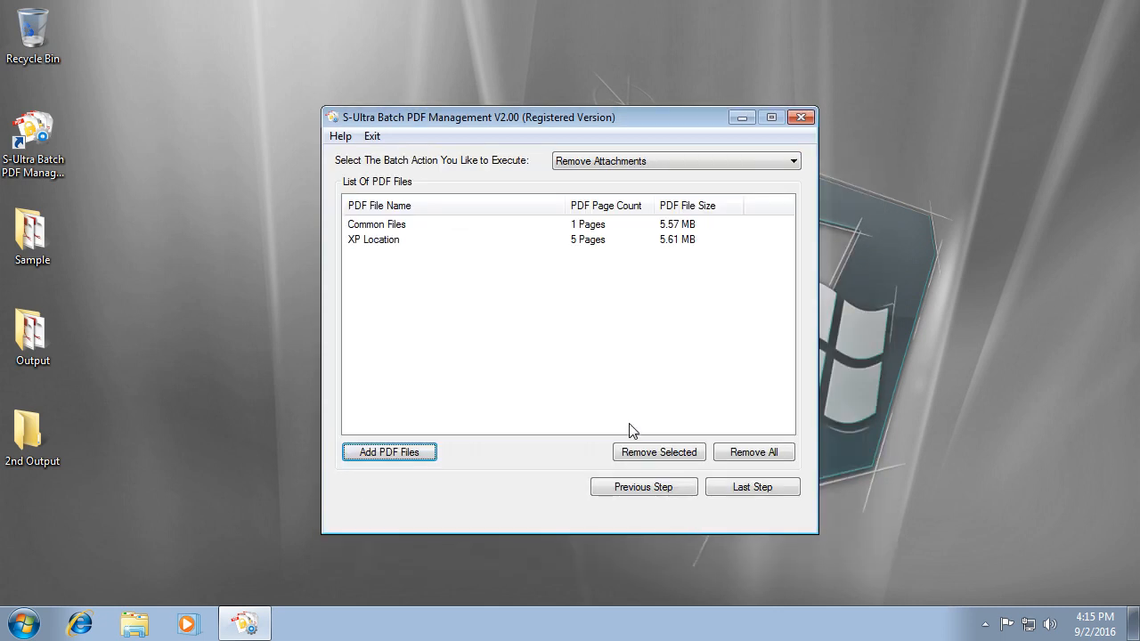
pyautogui.click(756, 491)
# Set the output directory to the 2nd Output folder.
pyautogui.click(634, 213)
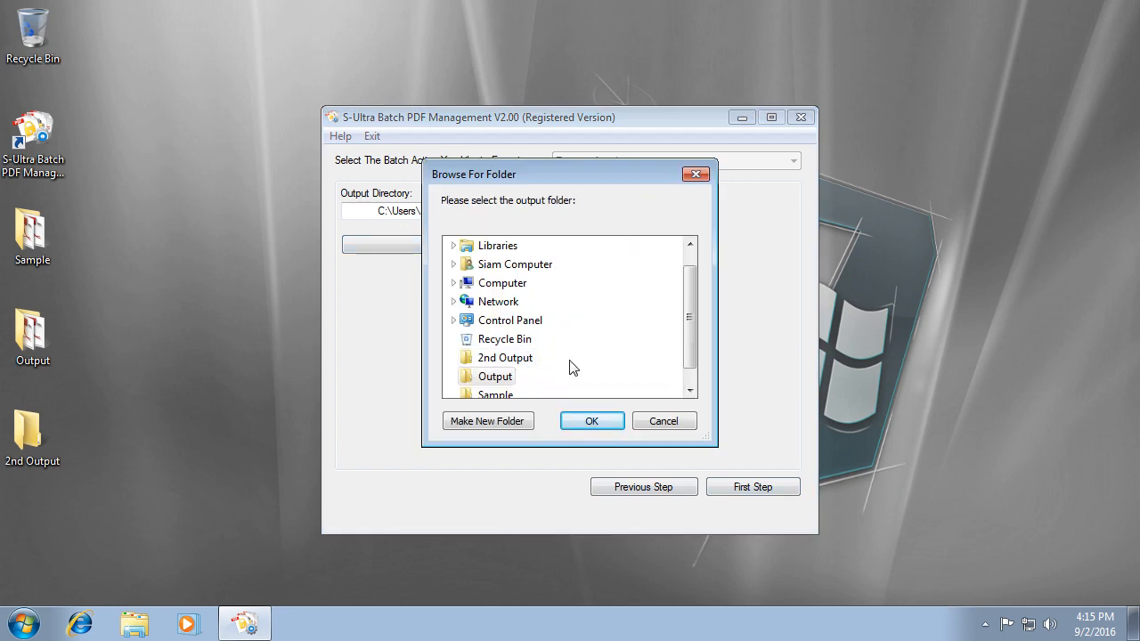
pyautogui.click(516, 359)
pyautogui.click(592, 420)
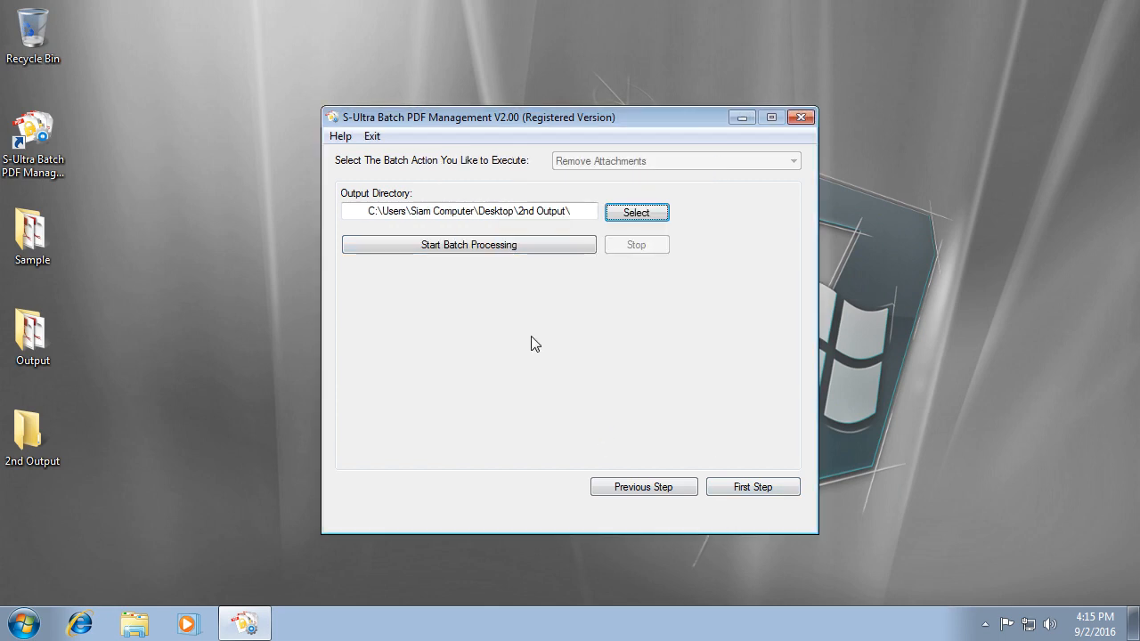
# Run the attachment removal, open the output folder and view Common Files.pdf.
pyautogui.click(494, 249)
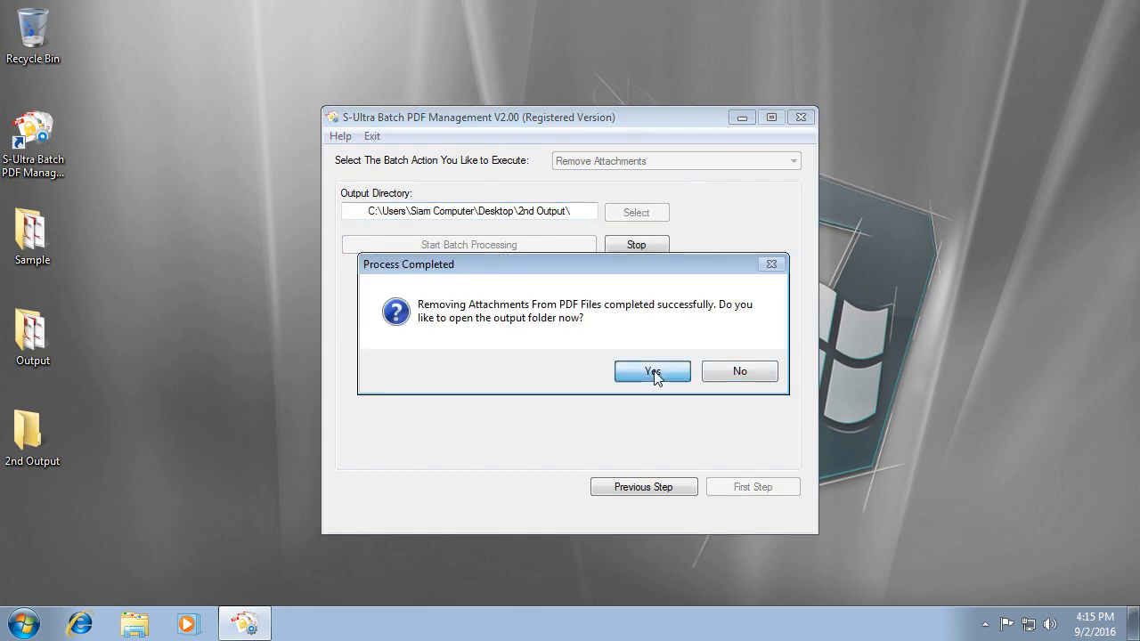
pyautogui.click(653, 372)
pyautogui.doubleClick(583, 159)
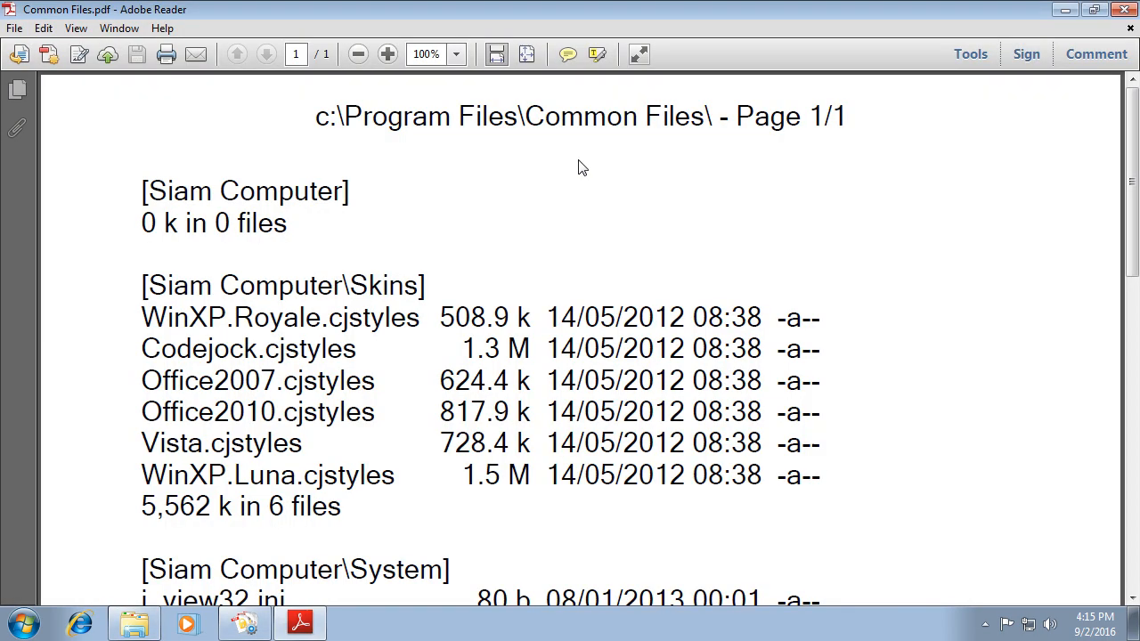
# Check Common Files.pdf's Attachments panel shows none, then close Reader and the 2nd Output window.
pyautogui.click(17, 127)
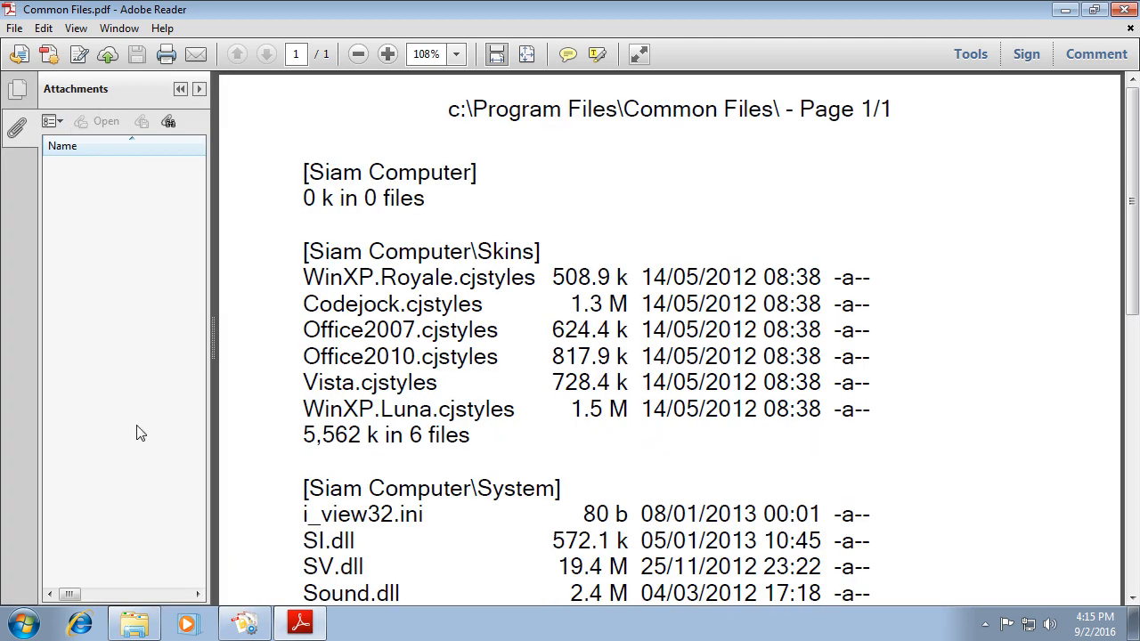
pyautogui.click(1123, 9)
pyautogui.press('Down')
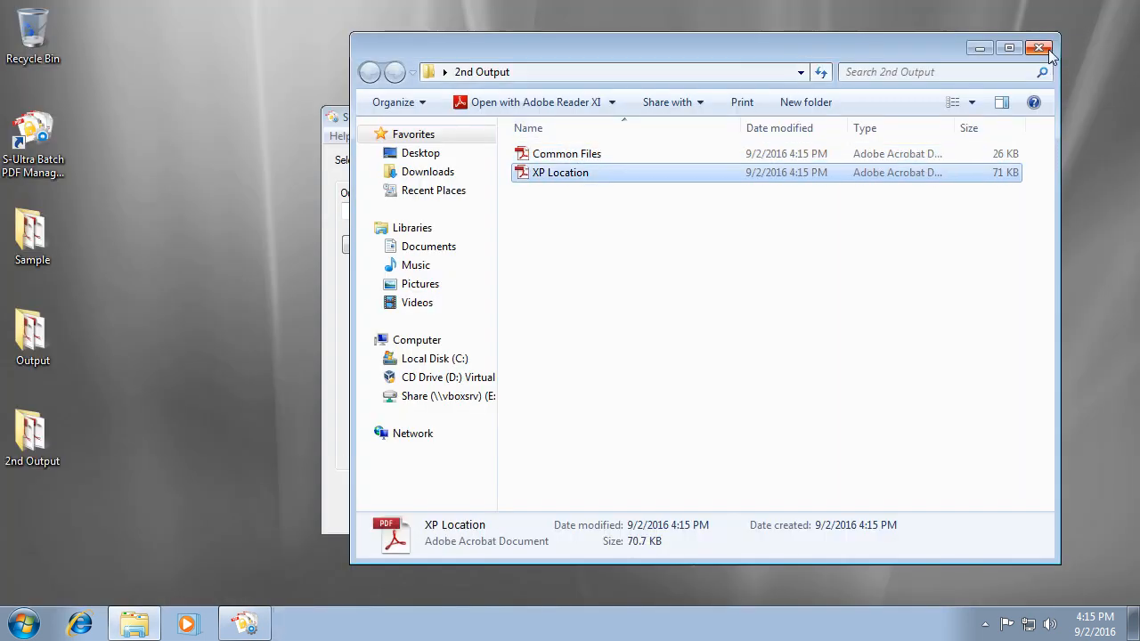
pyautogui.click(1047, 51)
# Permanently delete both PDFs from the 2nd Output folder.
pyautogui.doubleClick(40, 445)
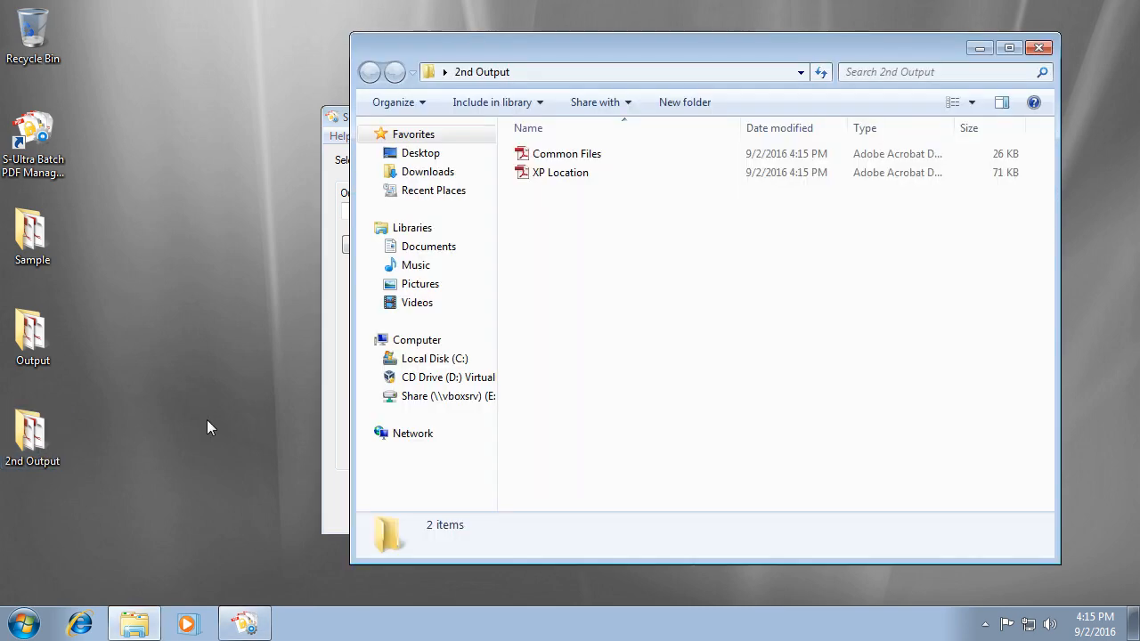
pyautogui.moveTo(616, 305); pyautogui.dragTo(528, 147)
pyautogui.hotkey('shift', 'Delete')
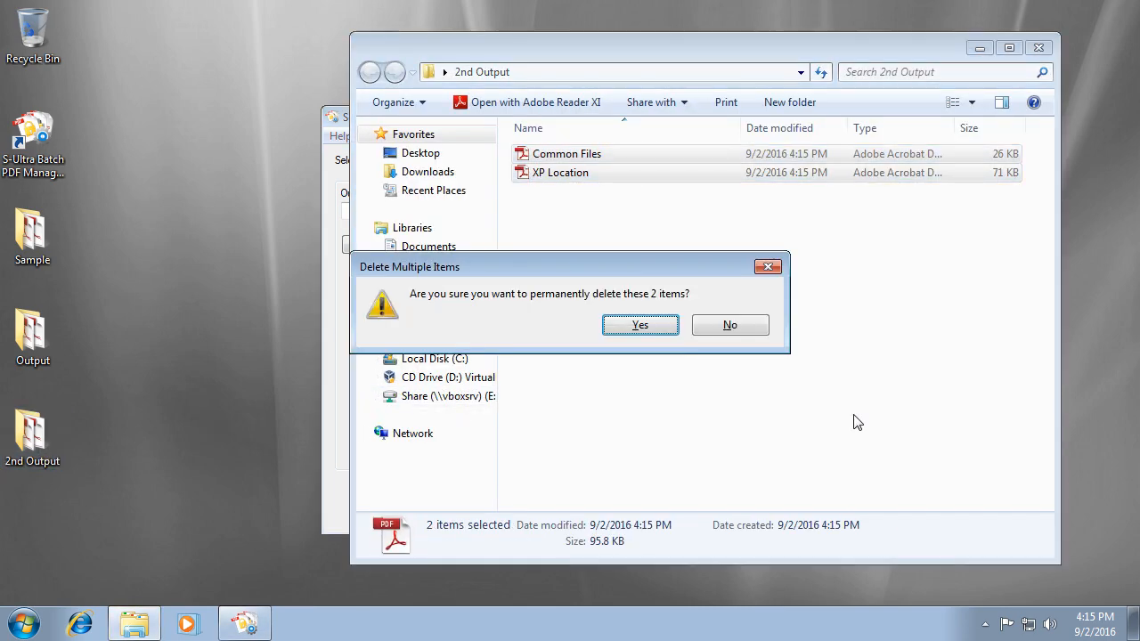
pyautogui.press('Return')
pyautogui.click(1038, 47)
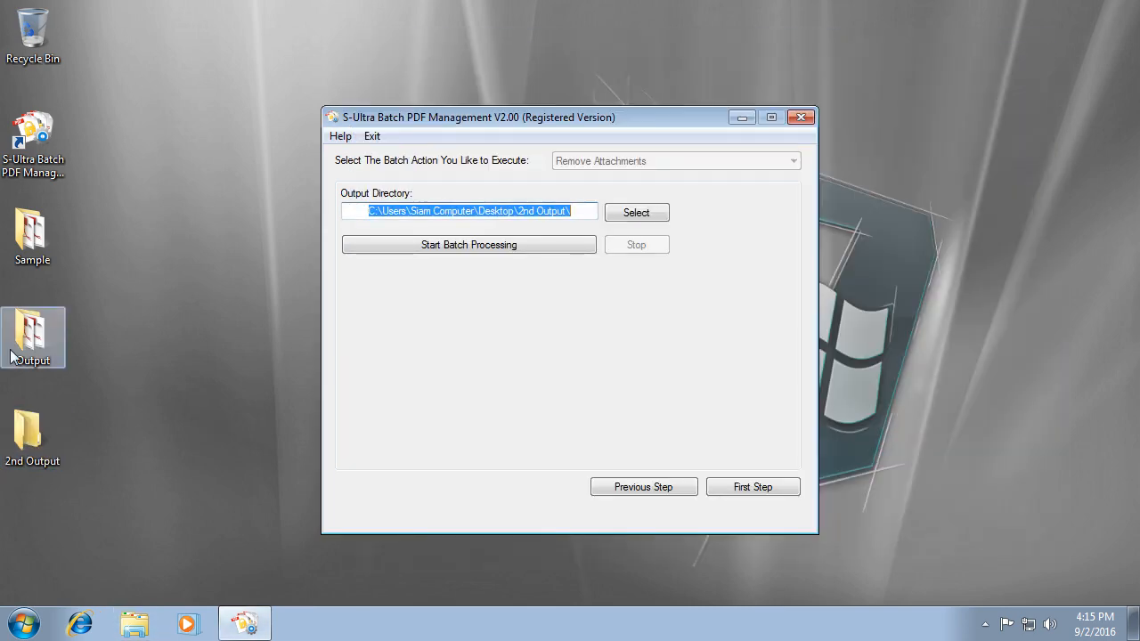
# Permanently delete Common Files and XP Location from the Output folder.
pyautogui.doubleClick(11, 352)
pyautogui.moveTo(598, 287); pyautogui.dragTo(570, 164)
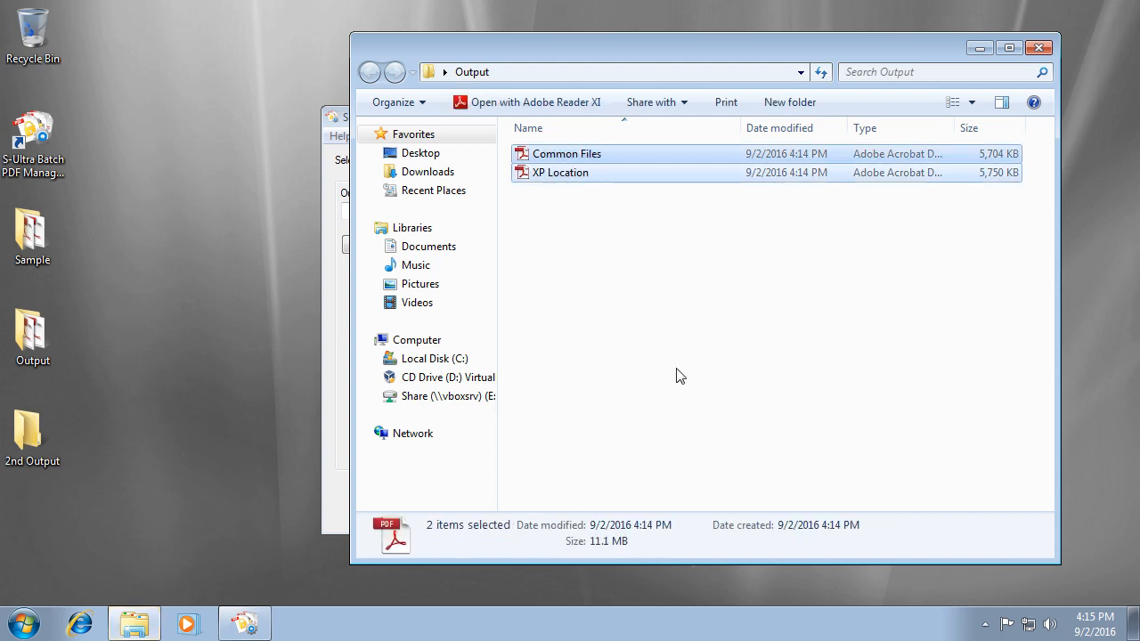
pyautogui.hotkey('shift', 'Delete')
pyautogui.press('Return')
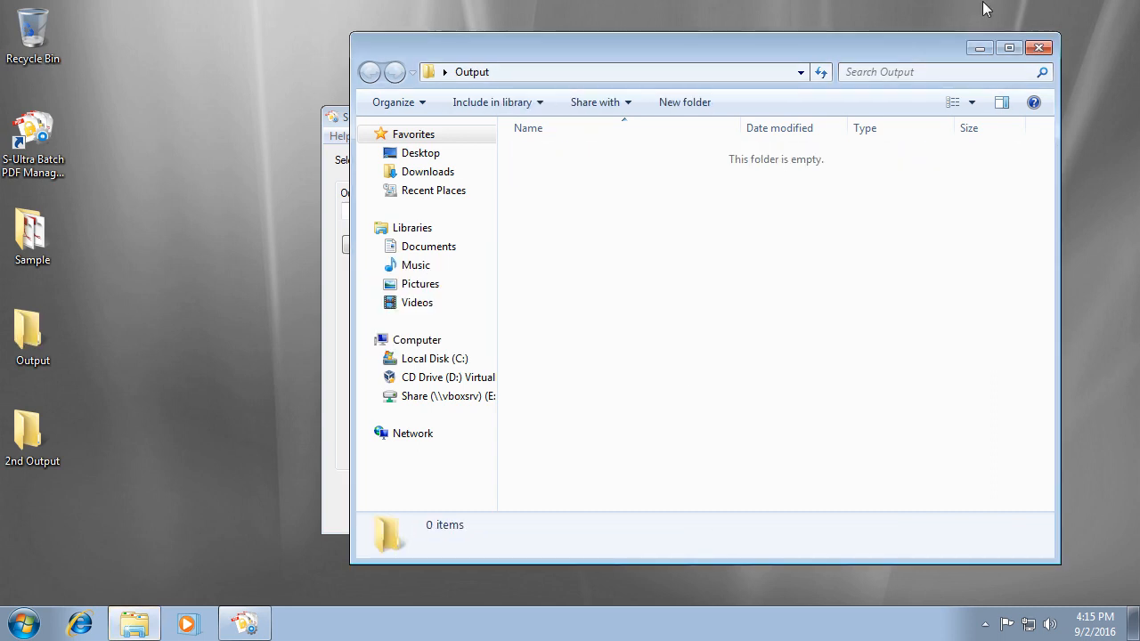
pyautogui.click(1038, 47)
# Go back, switch the batch action to Set Popup Notification and clear the file list.
pyautogui.click(641, 488)
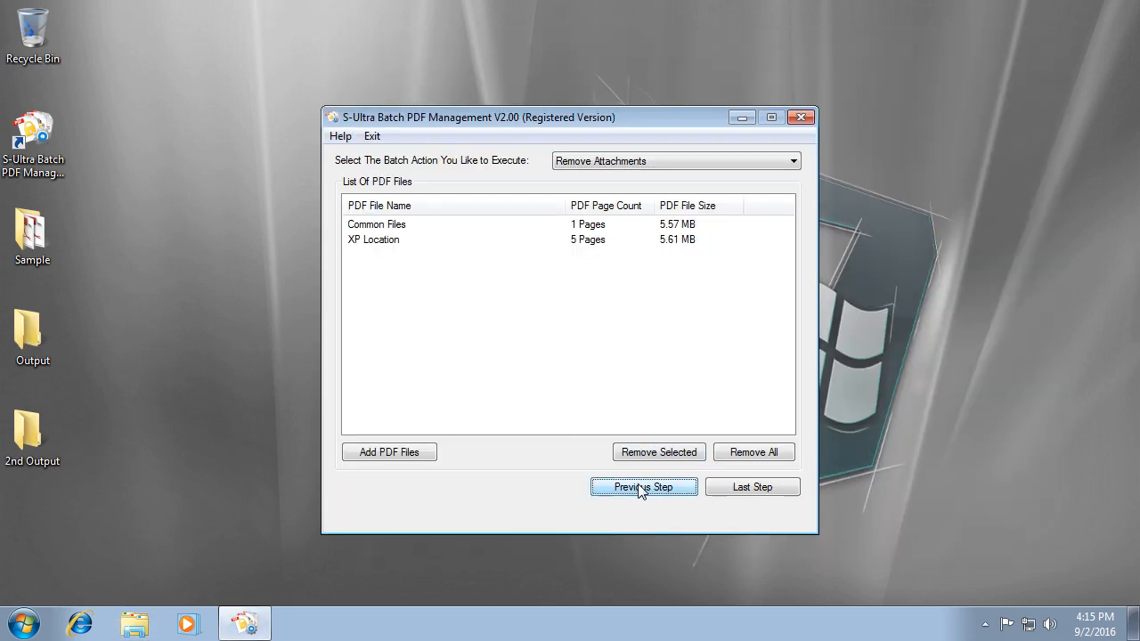
pyautogui.click(600, 162)
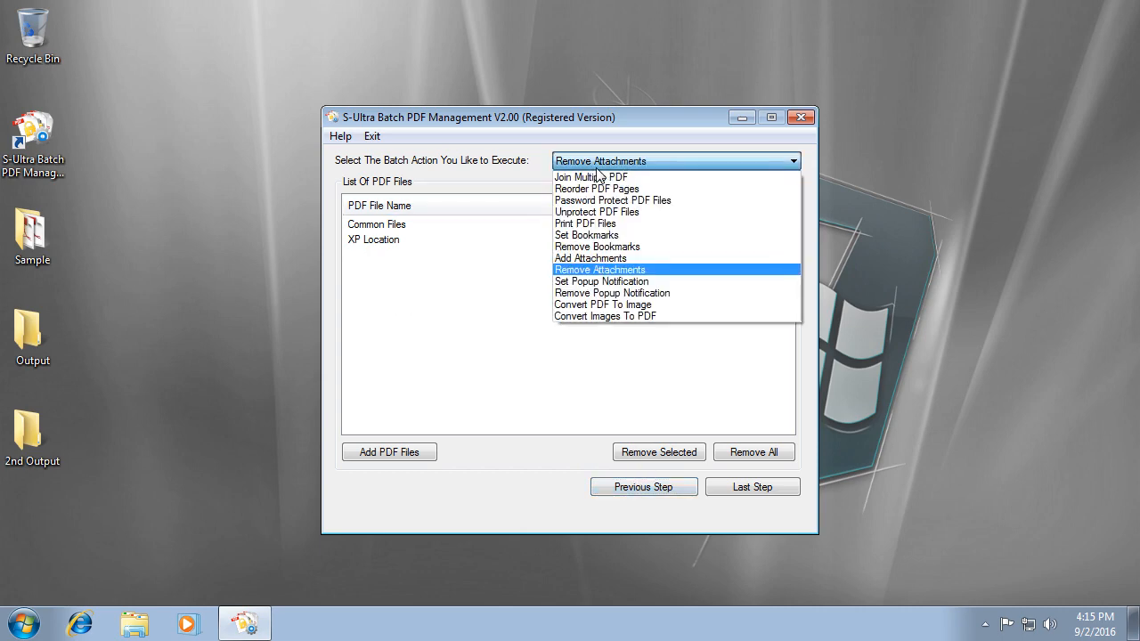
pyautogui.click(698, 285)
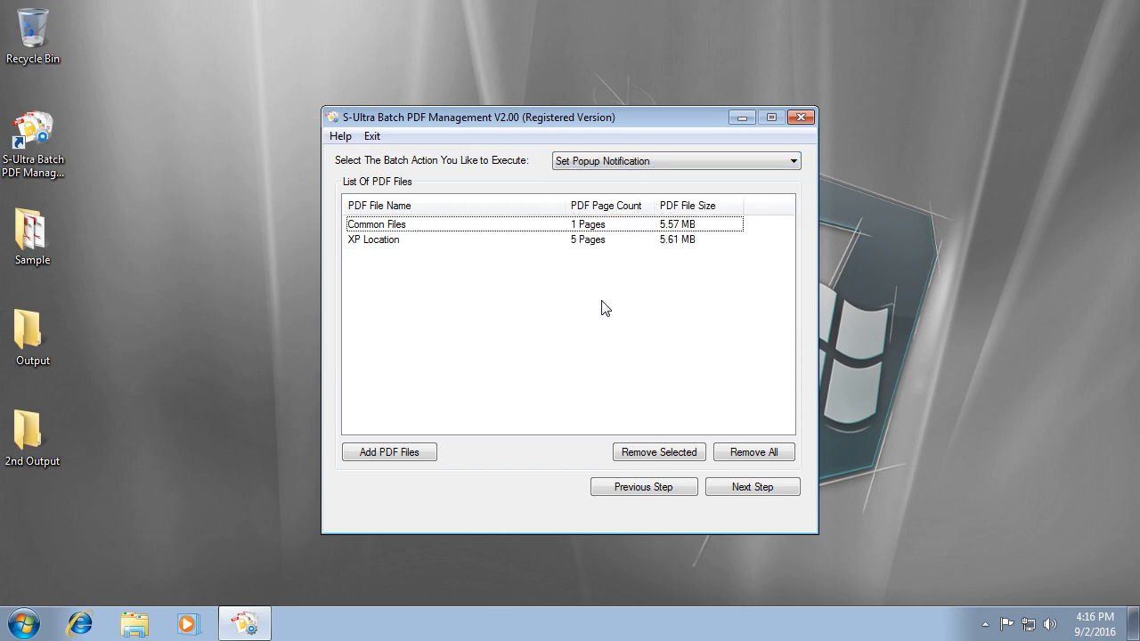
pyautogui.click(763, 460)
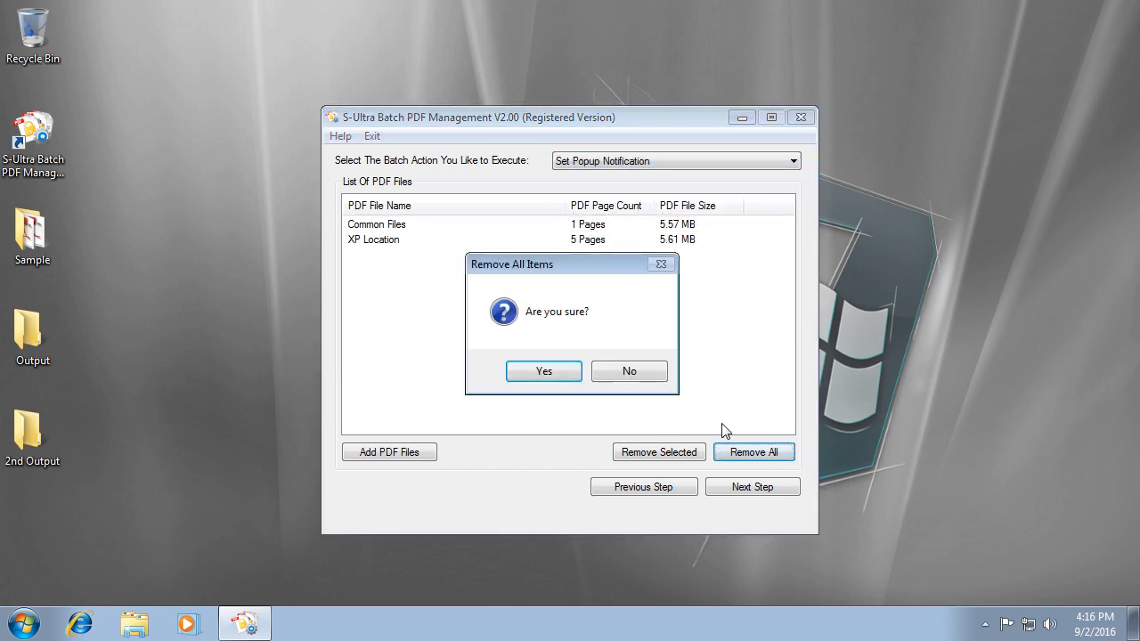
pyautogui.press('Return')
# Add Common Files and XP Location from Desktop\Sample and continue to the popup settings.
pyautogui.click(392, 459)
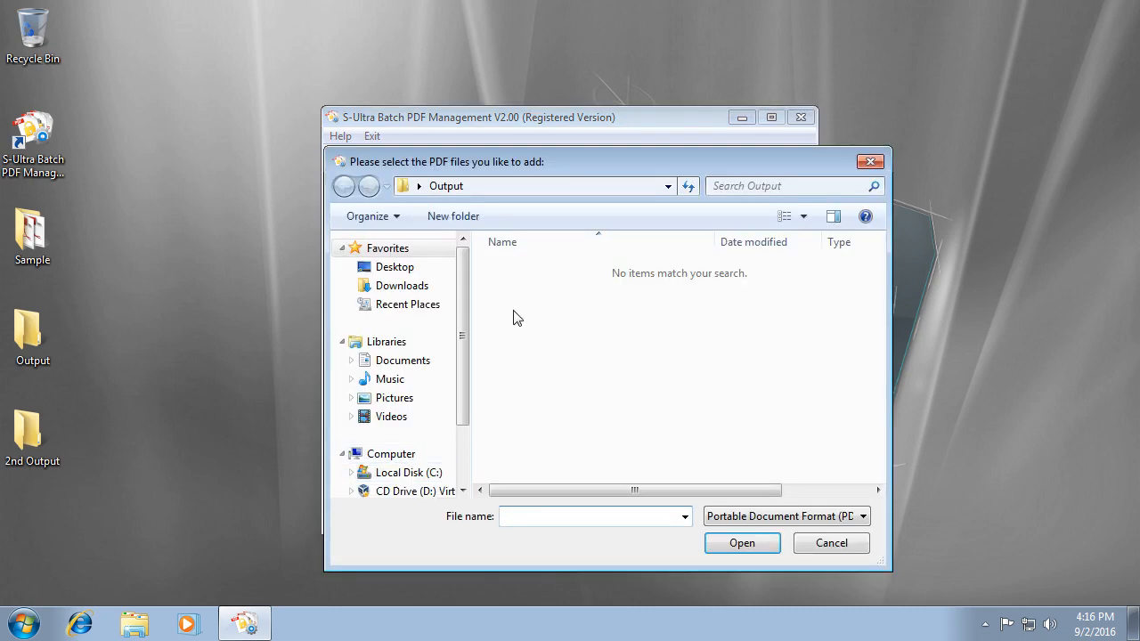
pyautogui.click(413, 273)
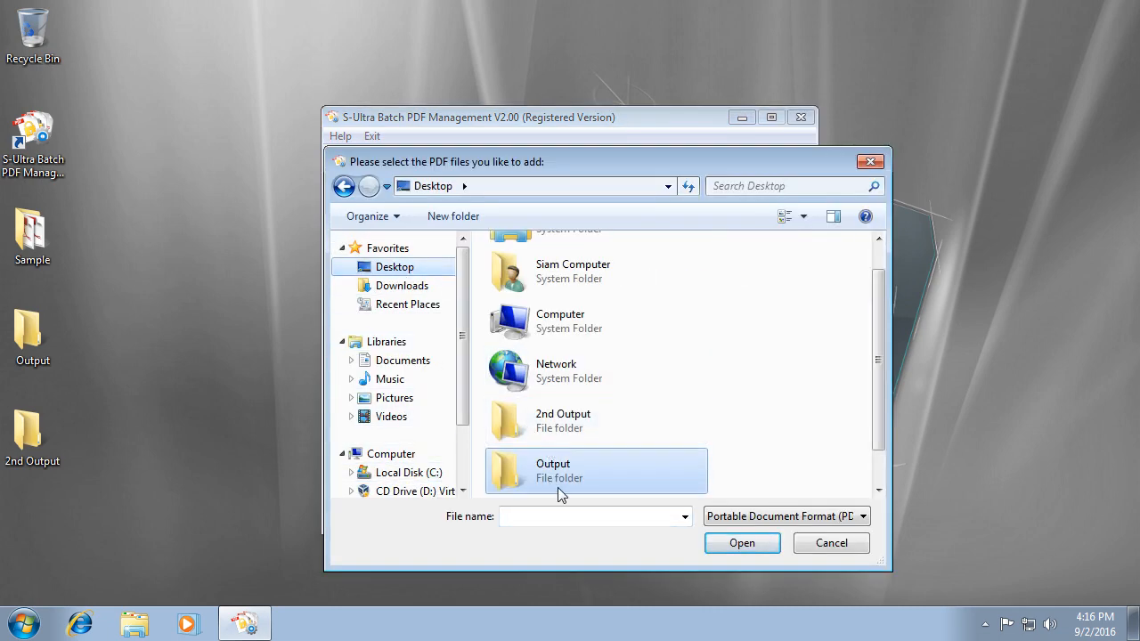
pyautogui.scroll(-1, 570, 481)
pyautogui.doubleClick(587, 474)
pyautogui.moveTo(569, 324); pyautogui.dragTo(496, 265)
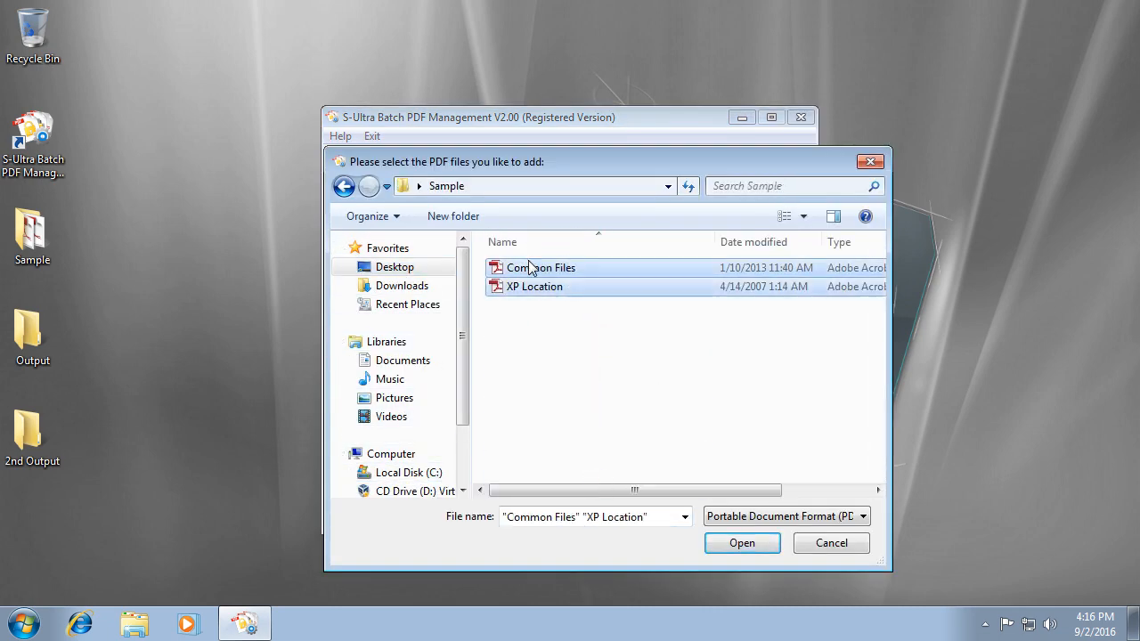
pyautogui.click(750, 554)
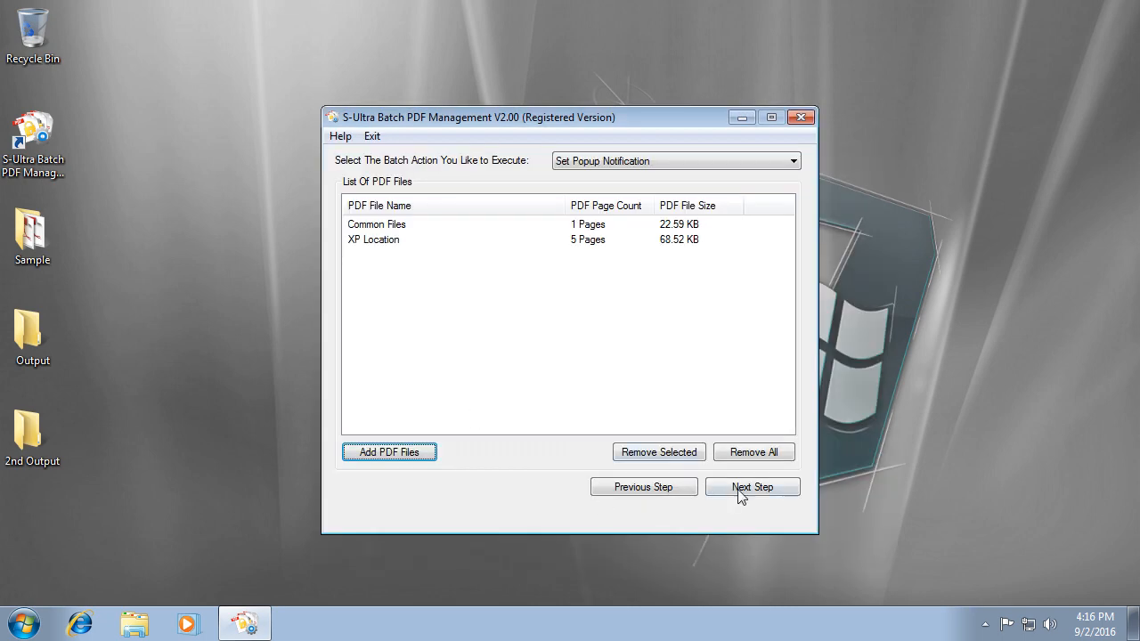
pyautogui.click(739, 495)
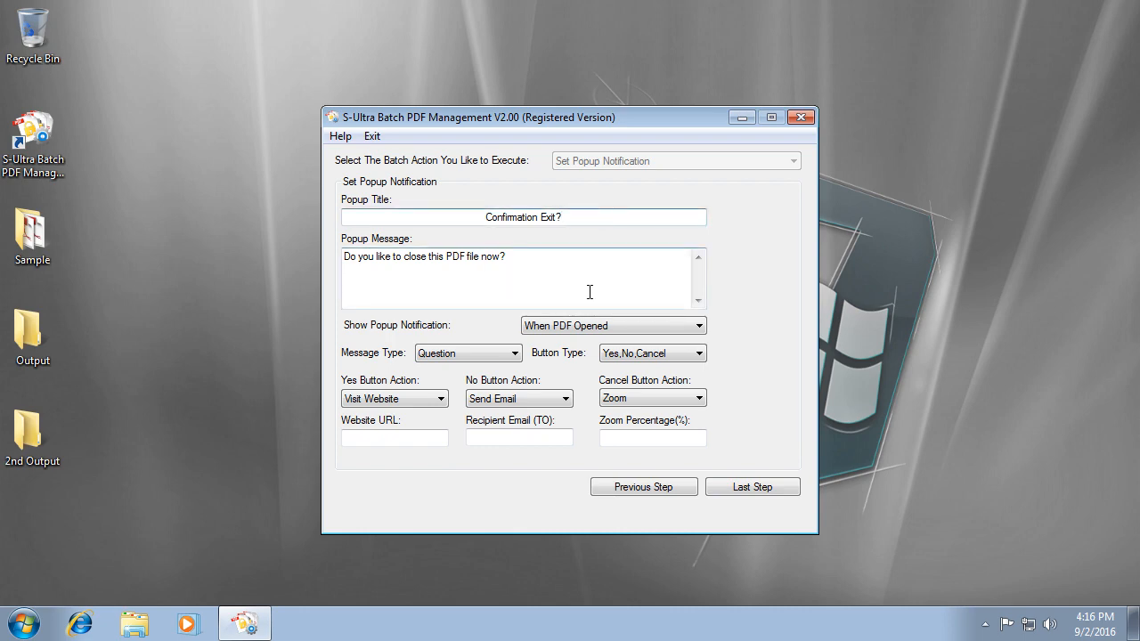
pyautogui.moveTo(591, 292); pyautogui.dragTo(373, 278)
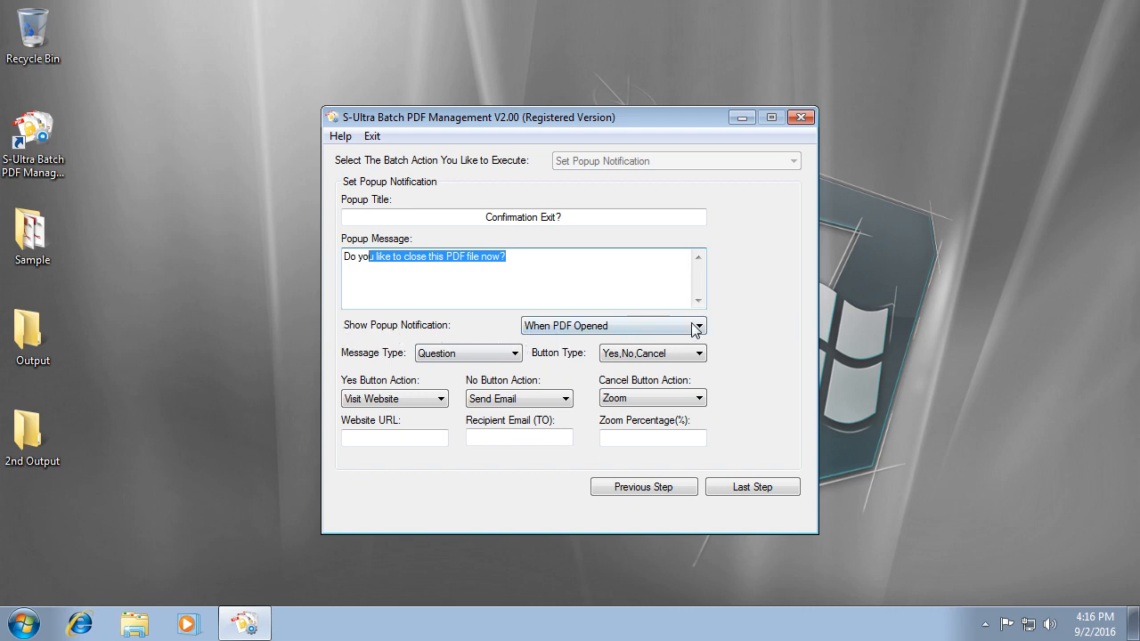
pyautogui.click(644, 330)
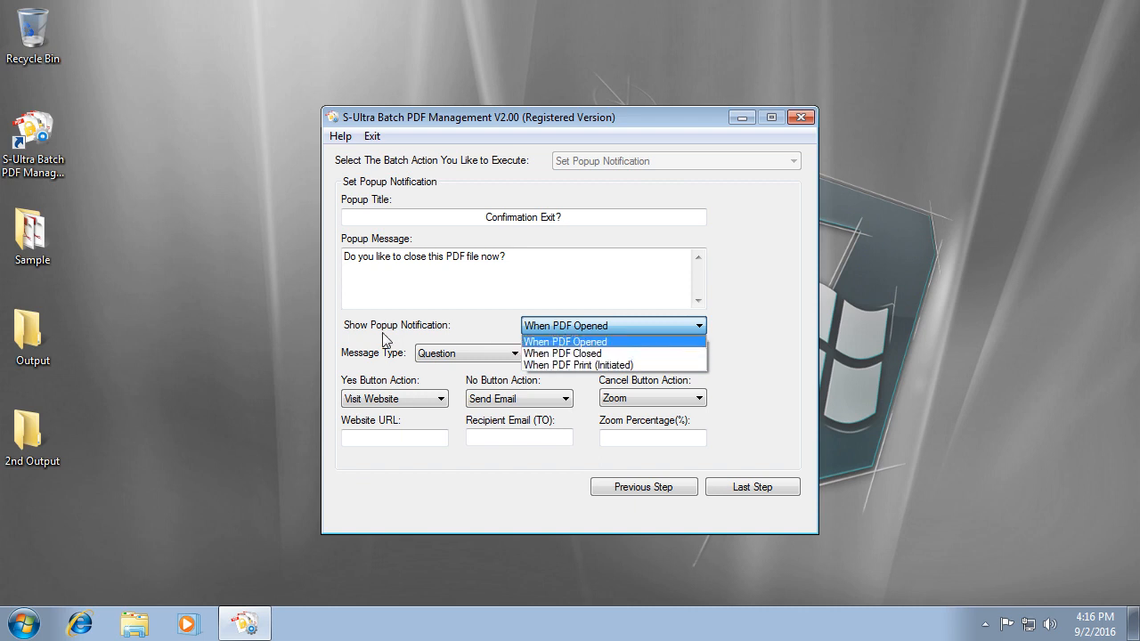
pyautogui.click(471, 324)
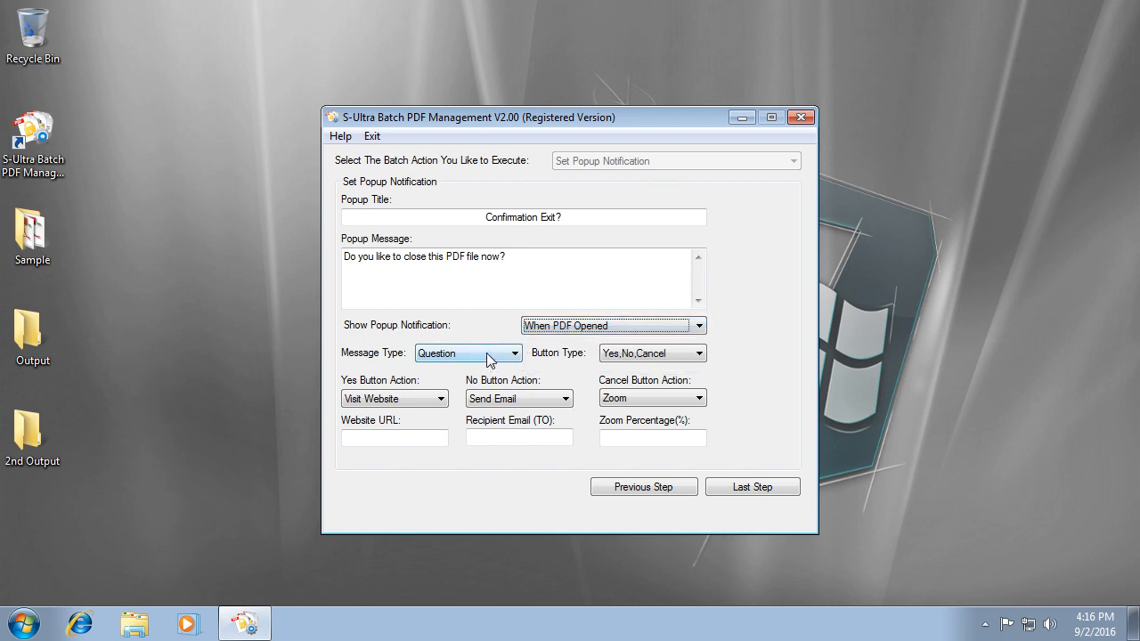
pyautogui.click(491, 361)
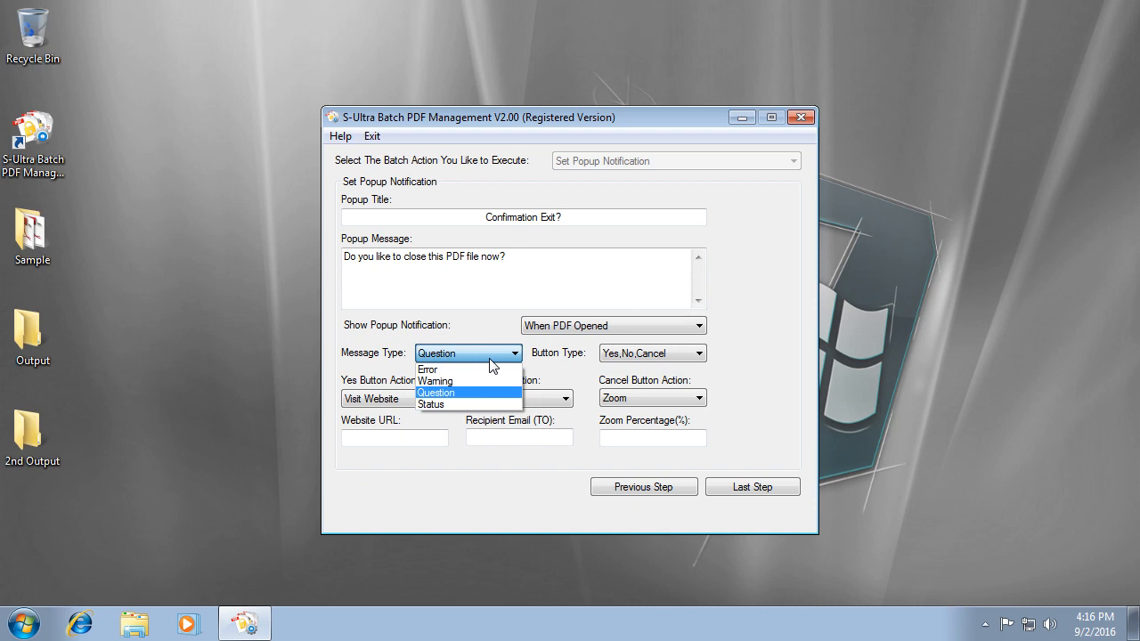
pyautogui.click(465, 405)
pyautogui.click(700, 353)
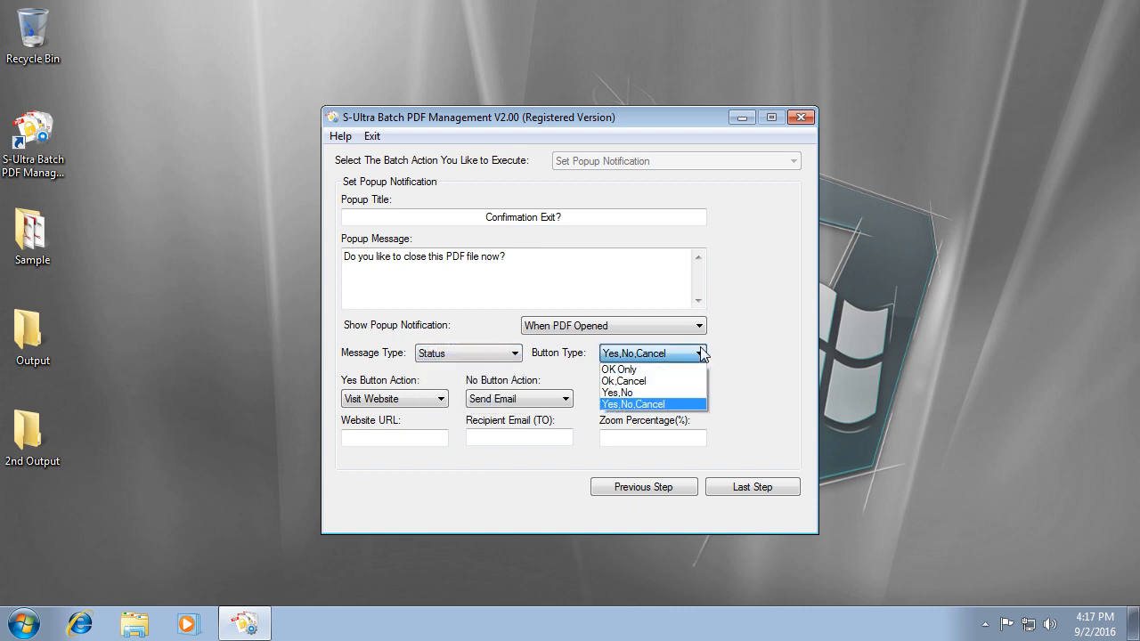
pyautogui.click(681, 405)
pyautogui.click(436, 400)
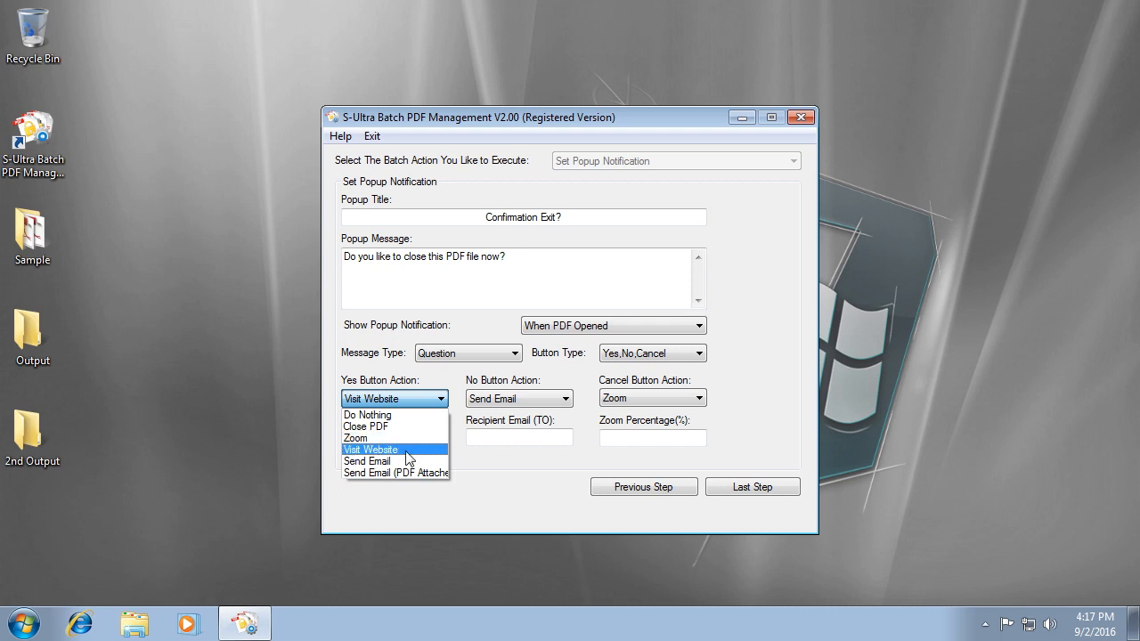
# Set the popup's Yes button action to Visit Website.
pyautogui.click(407, 450)
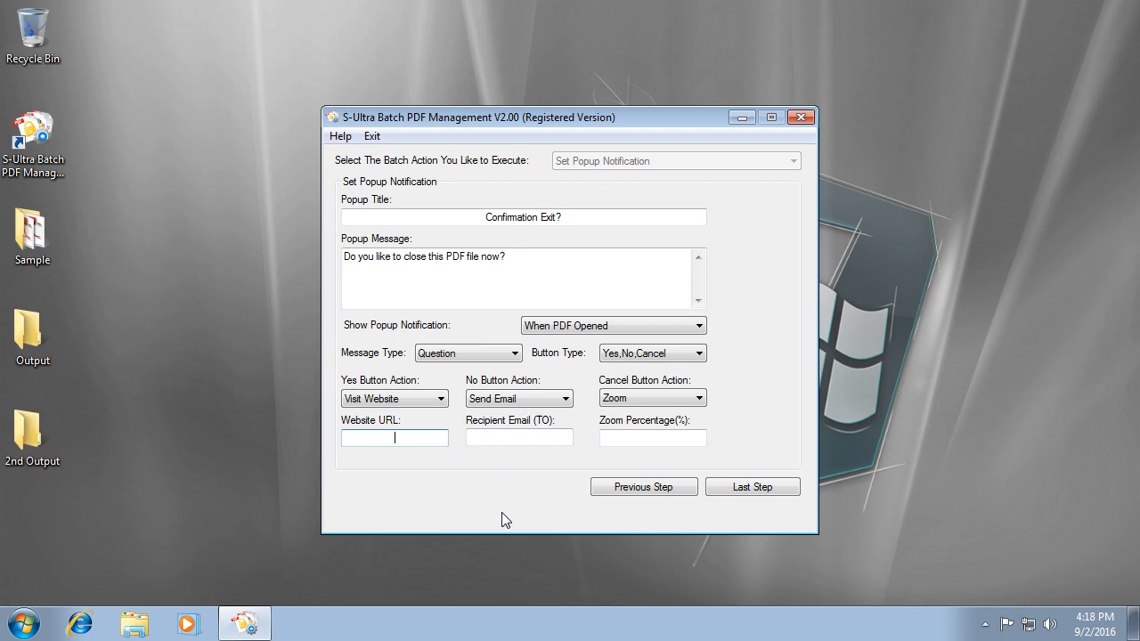
pyautogui.write('www.siamcomputer-bd.com')
pyautogui.press('Tab')
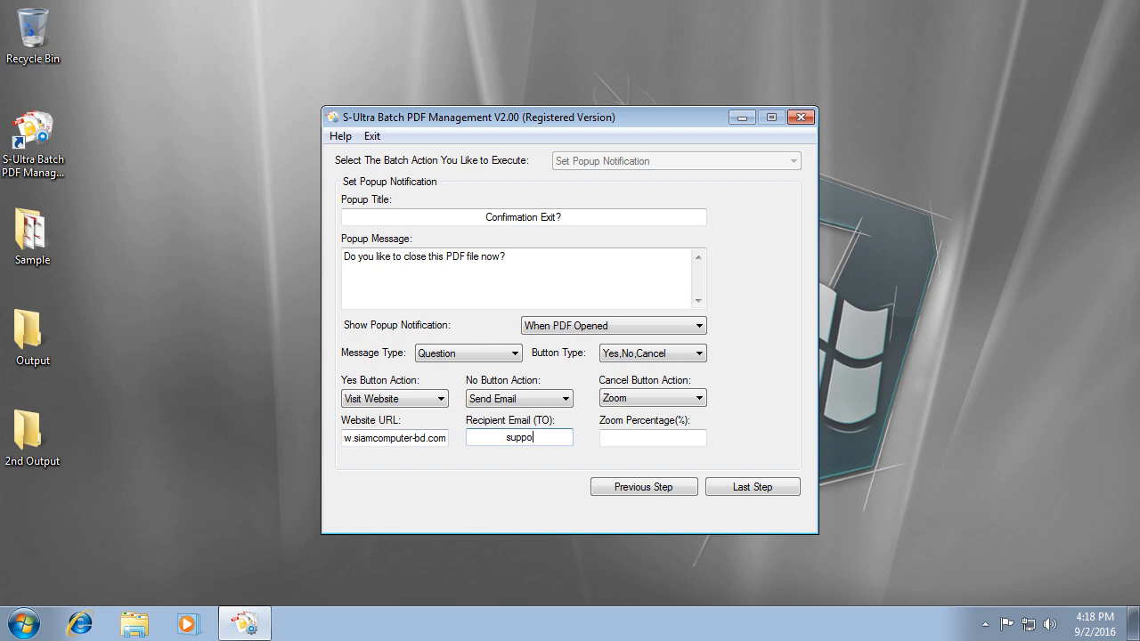
pyautogui.press('Tab')
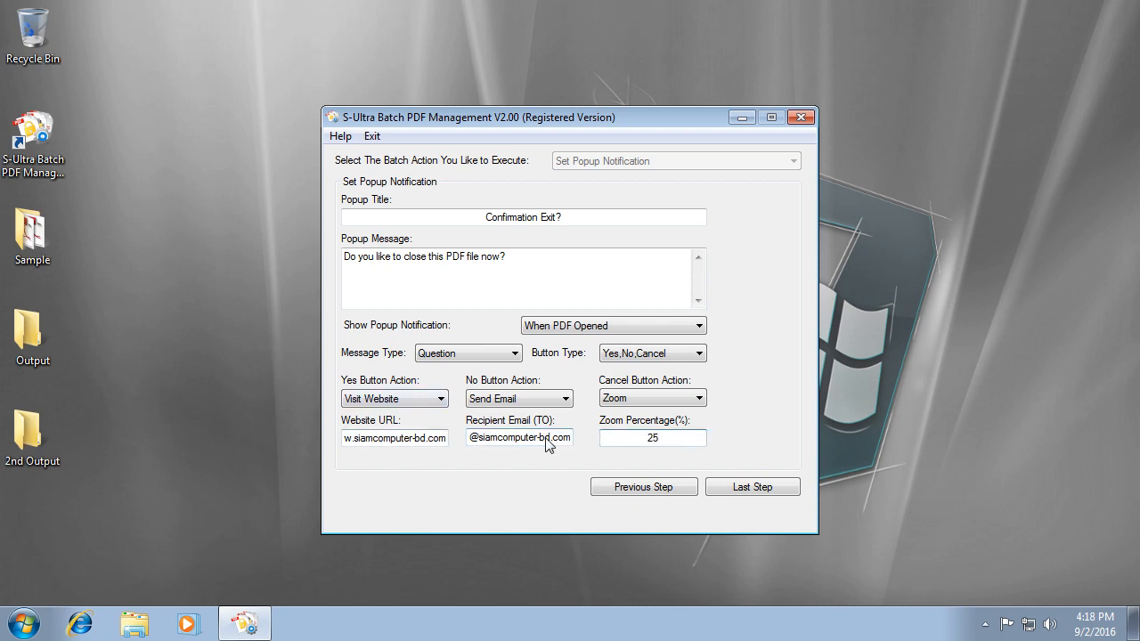
pyautogui.click(754, 491)
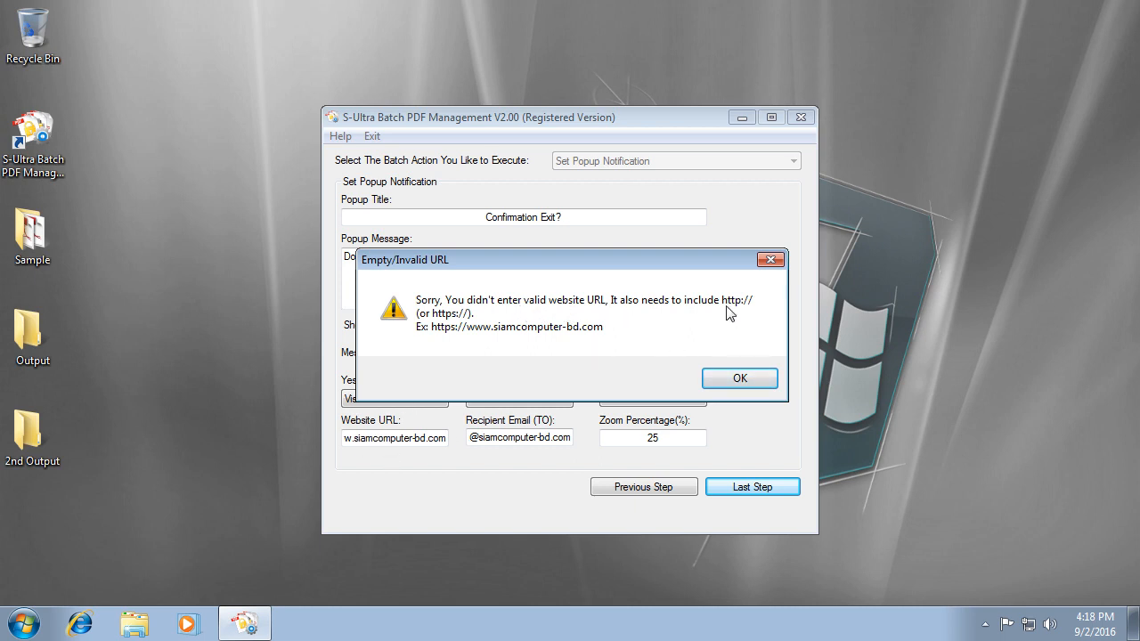
pyautogui.click(740, 378)
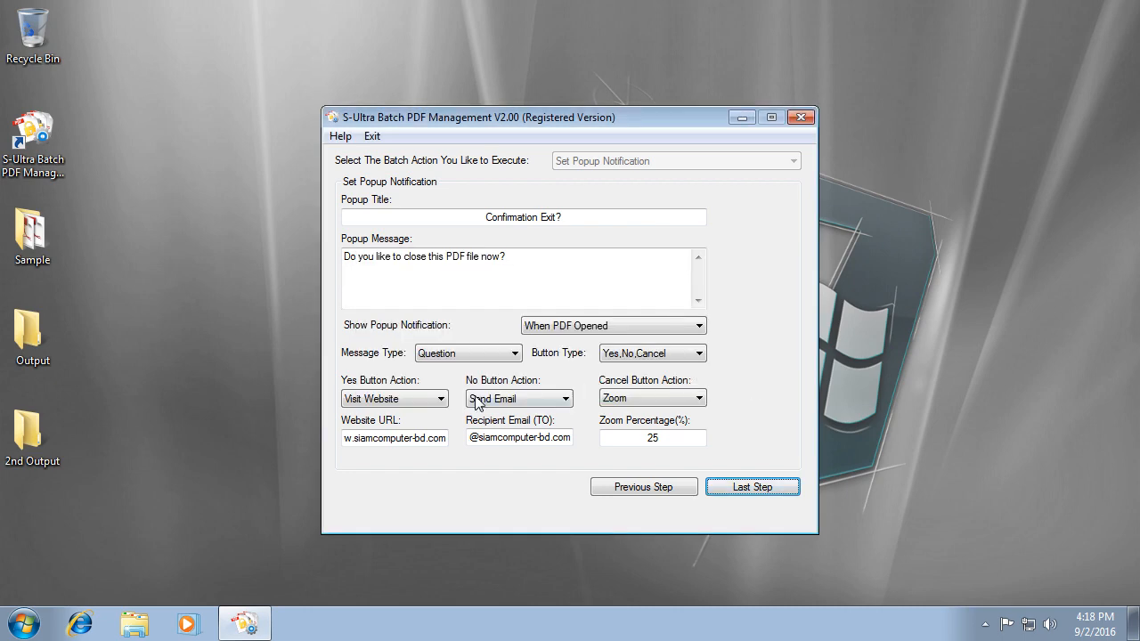
pyautogui.press('Home')
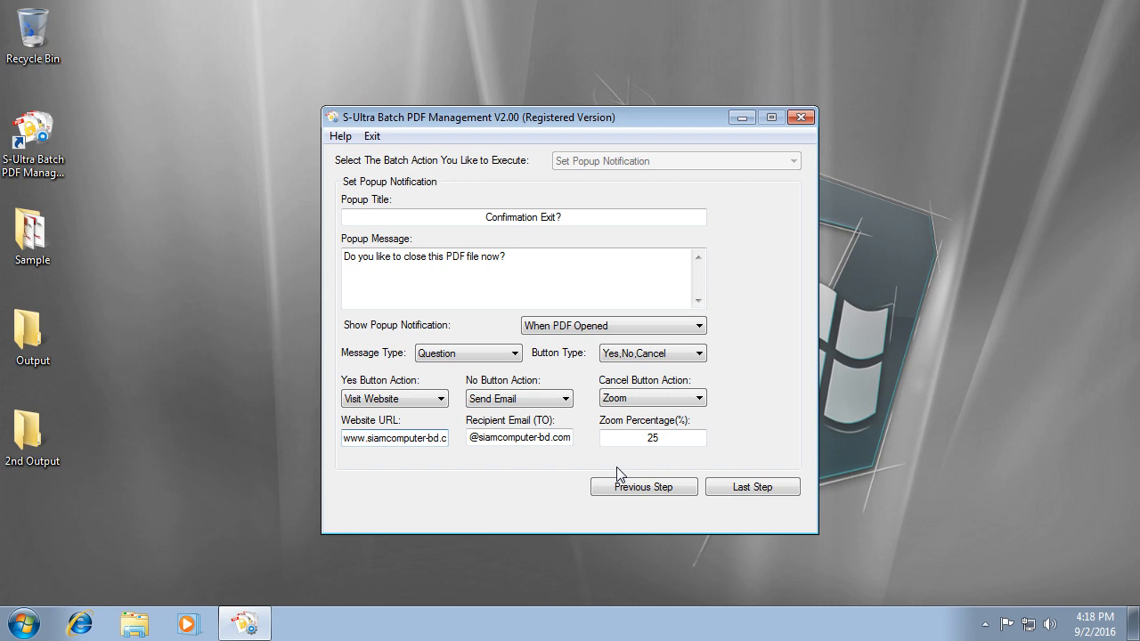
pyautogui.write('htpps')
pyautogui.press('BackSpace')
pyautogui.write('://')
pyautogui.press('End')
pyautogui.click(757, 493)
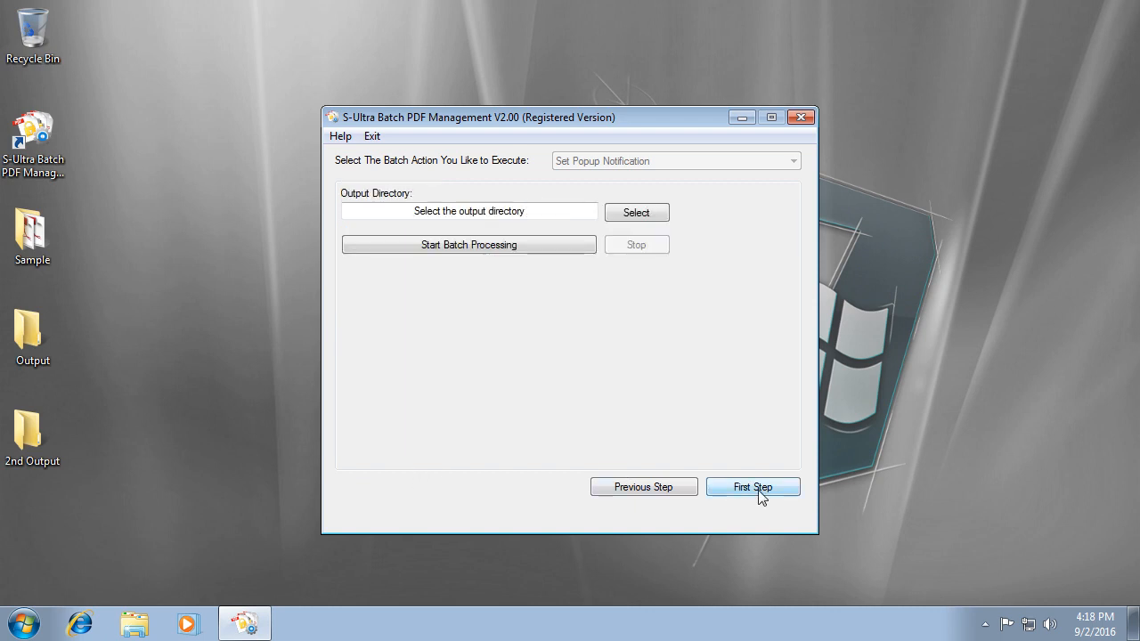
# Save to the desktop Output folder, run the batch, and open the folder's two PDFs.
pyautogui.click(635, 214)
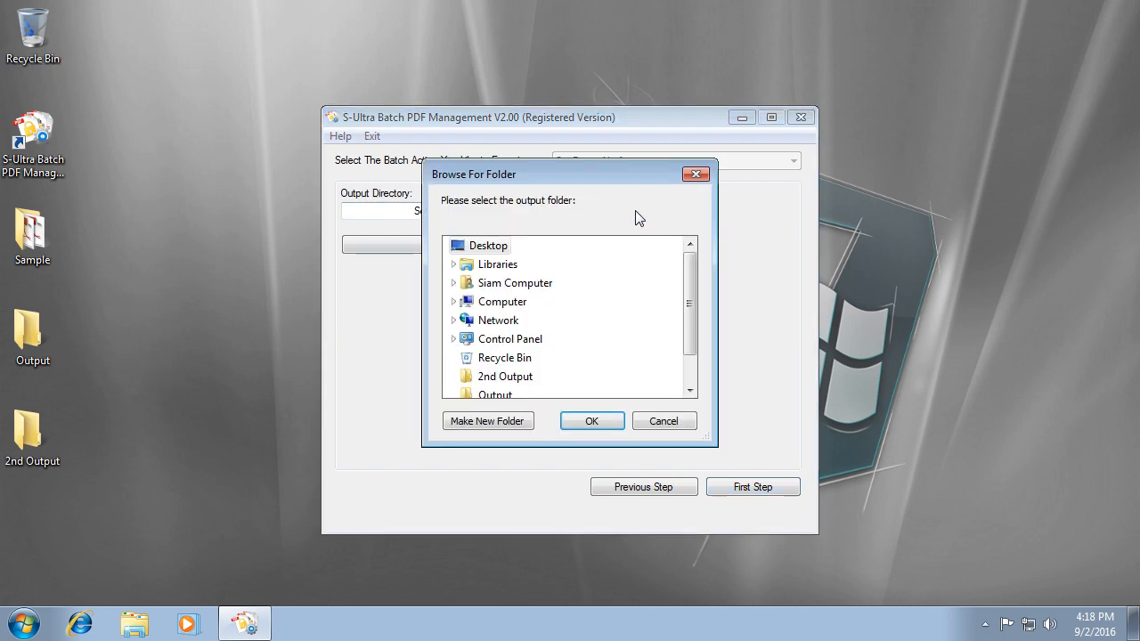
pyautogui.click(504, 401)
pyautogui.click(601, 423)
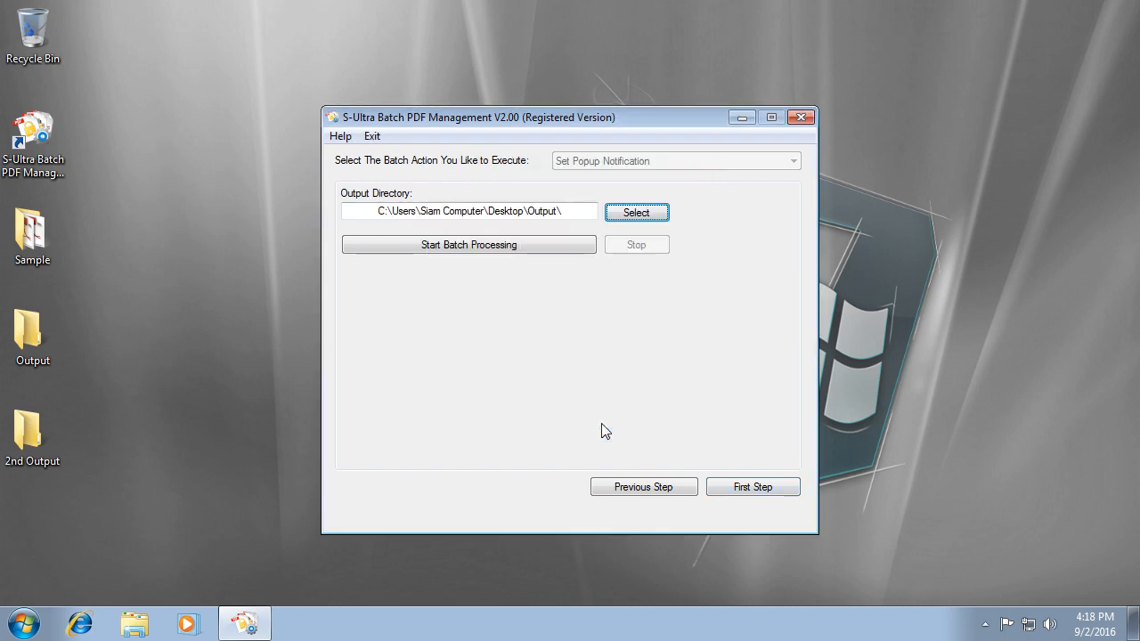
pyautogui.click(529, 256)
pyautogui.click(623, 375)
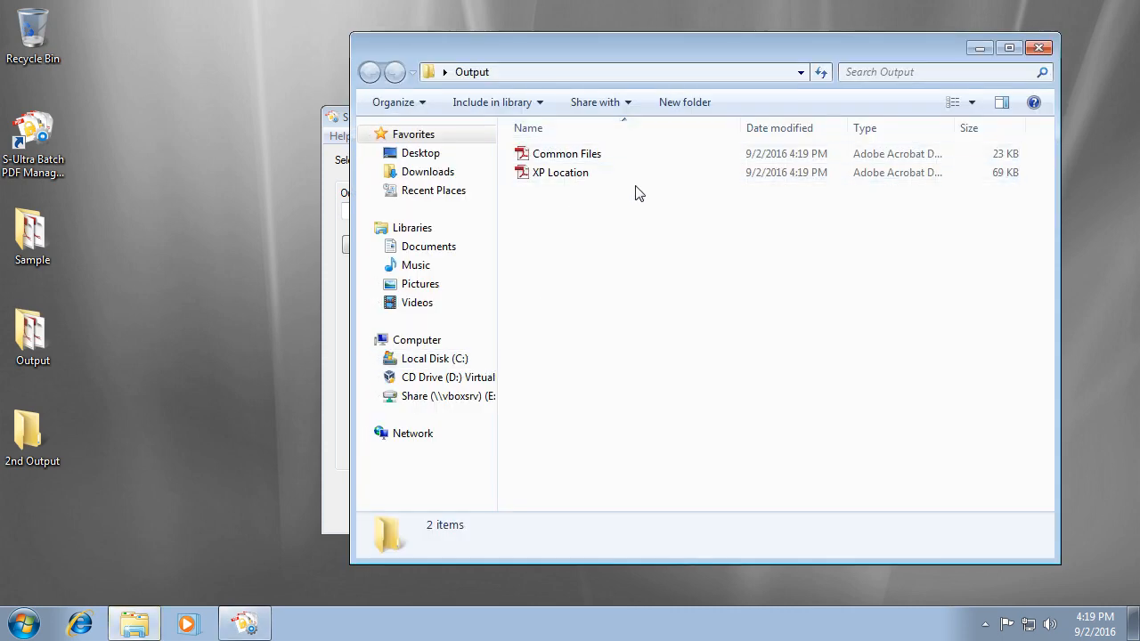
# Open Common Files.pdf, answer Yes to the popup, and cancel the Send Email prompt.
pyautogui.doubleClick(583, 162)
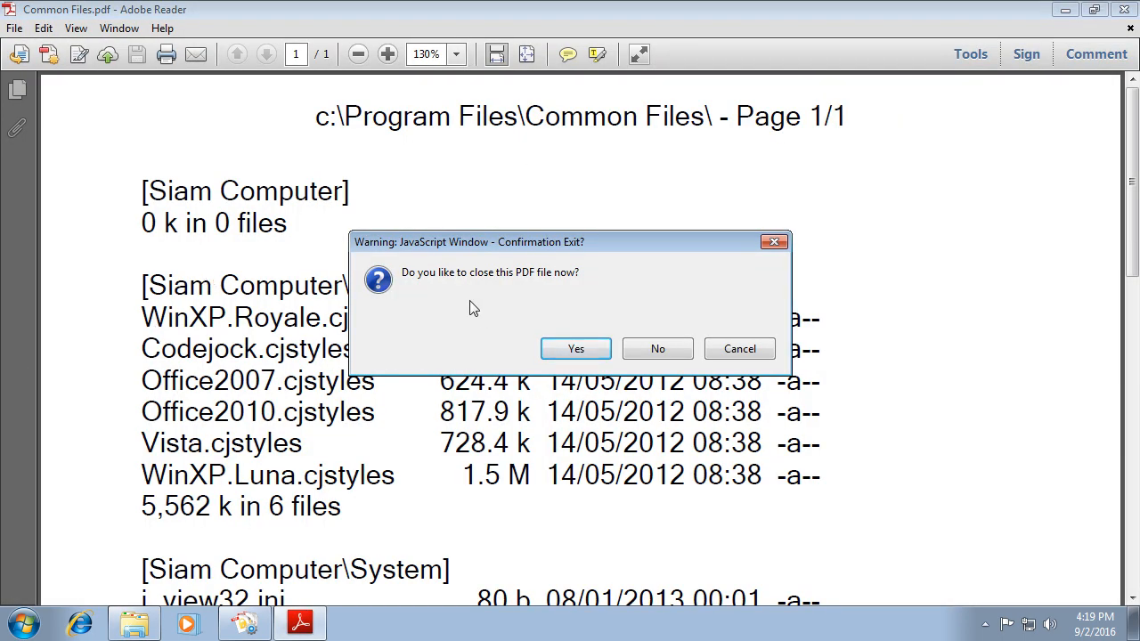
pyautogui.click(610, 349)
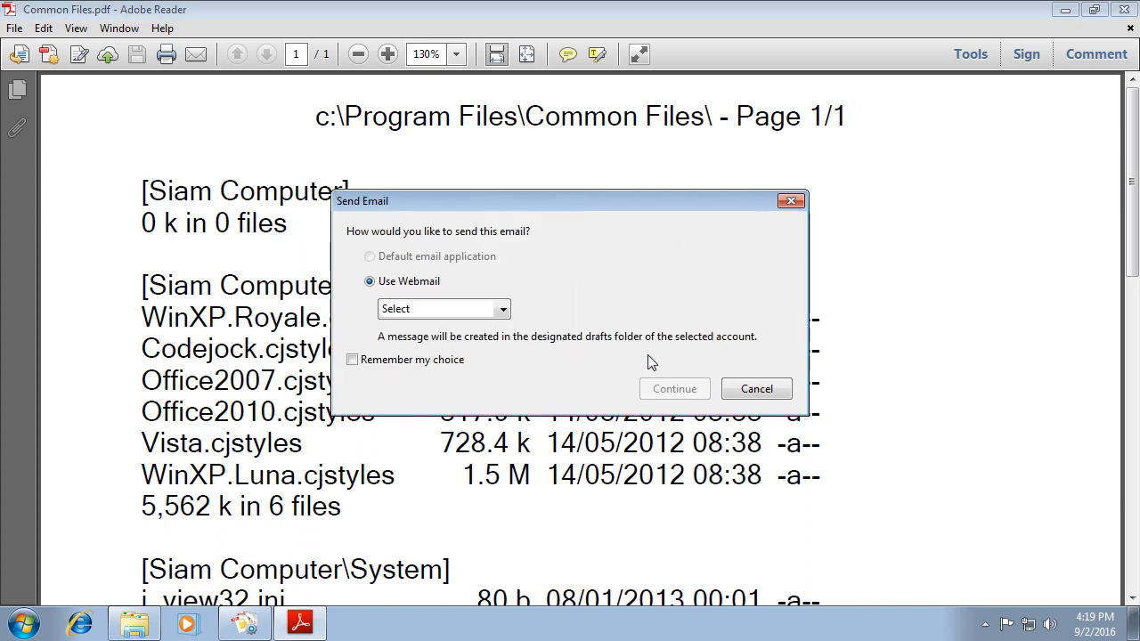
pyautogui.click(502, 309)
pyautogui.click(503, 312)
pyautogui.click(756, 389)
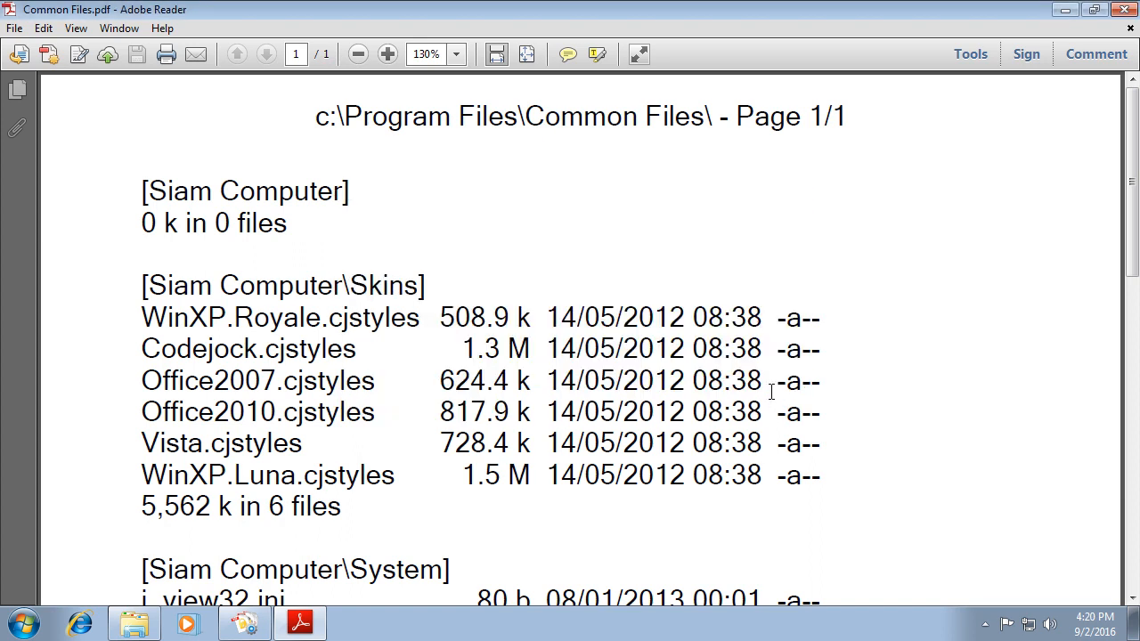
# Trigger the popup again, answer Cancel to apply 25% zoom, then close Adobe Reader.
pyautogui.click(1123, 9)
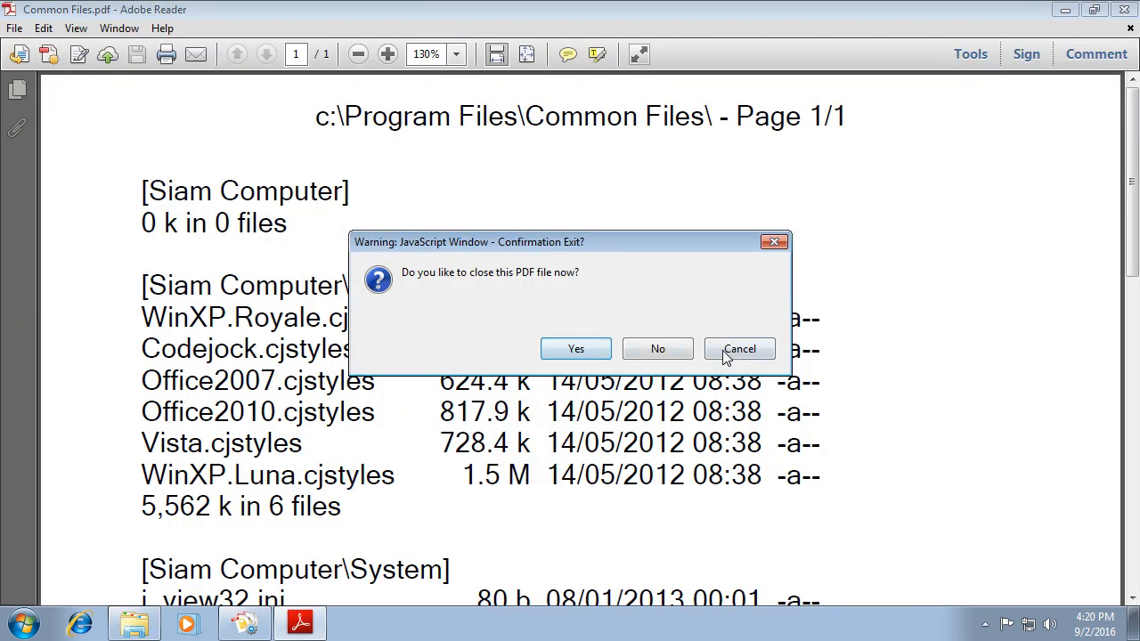
pyautogui.click(761, 351)
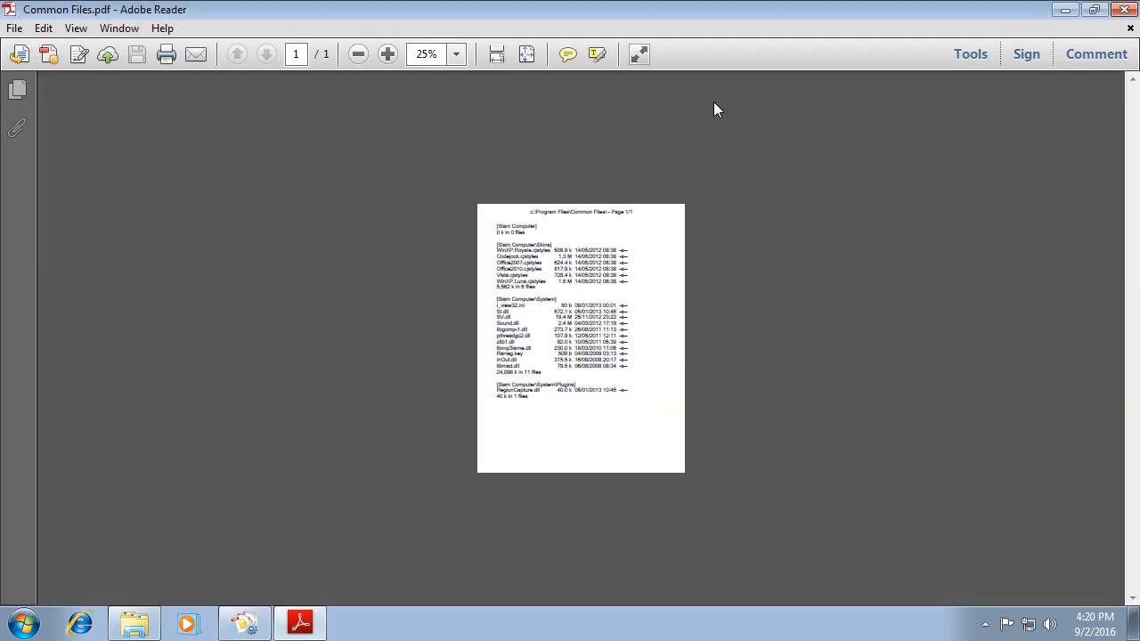
pyautogui.click(1123, 9)
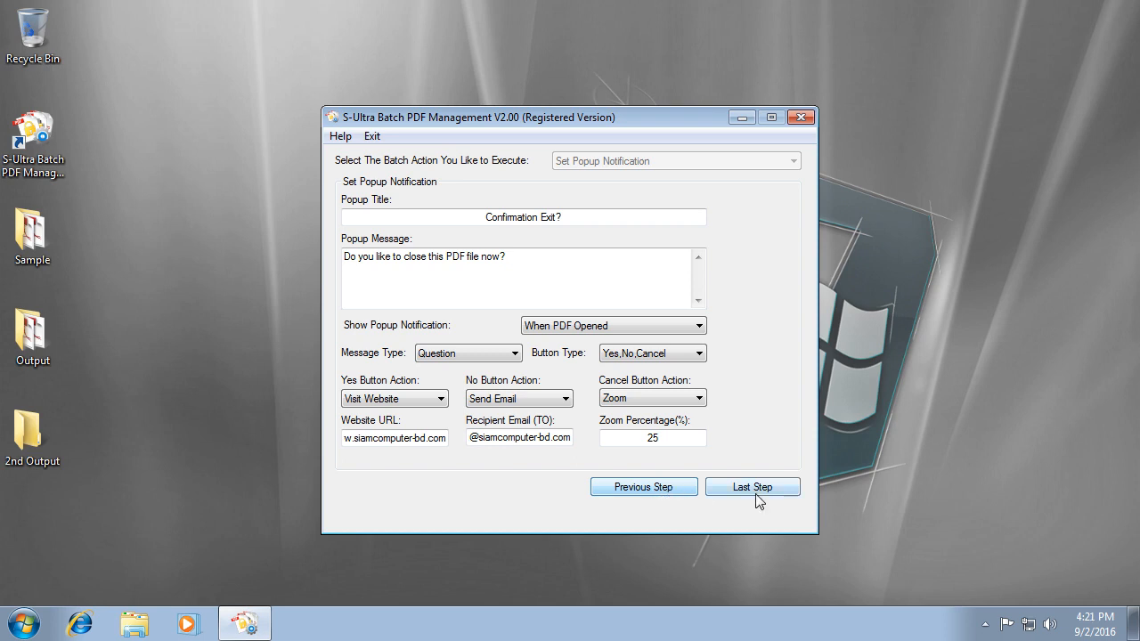
# Switch the batch action to Remove Popup Notification and clear the file list.
pyautogui.click(677, 494)
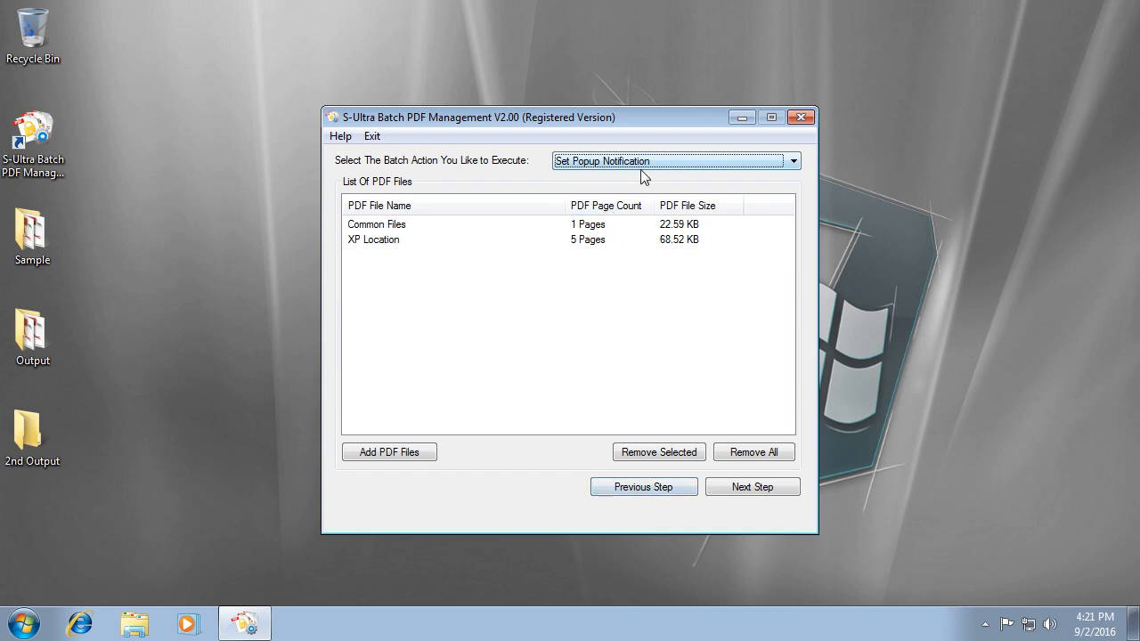
pyautogui.click(692, 163)
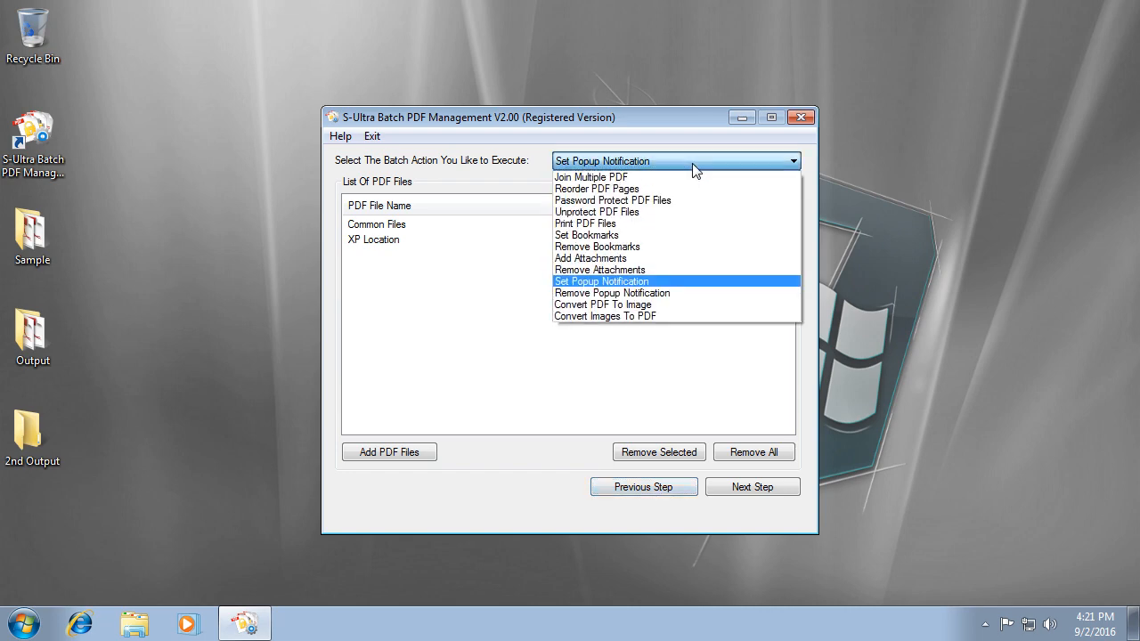
pyautogui.click(688, 293)
pyautogui.click(776, 454)
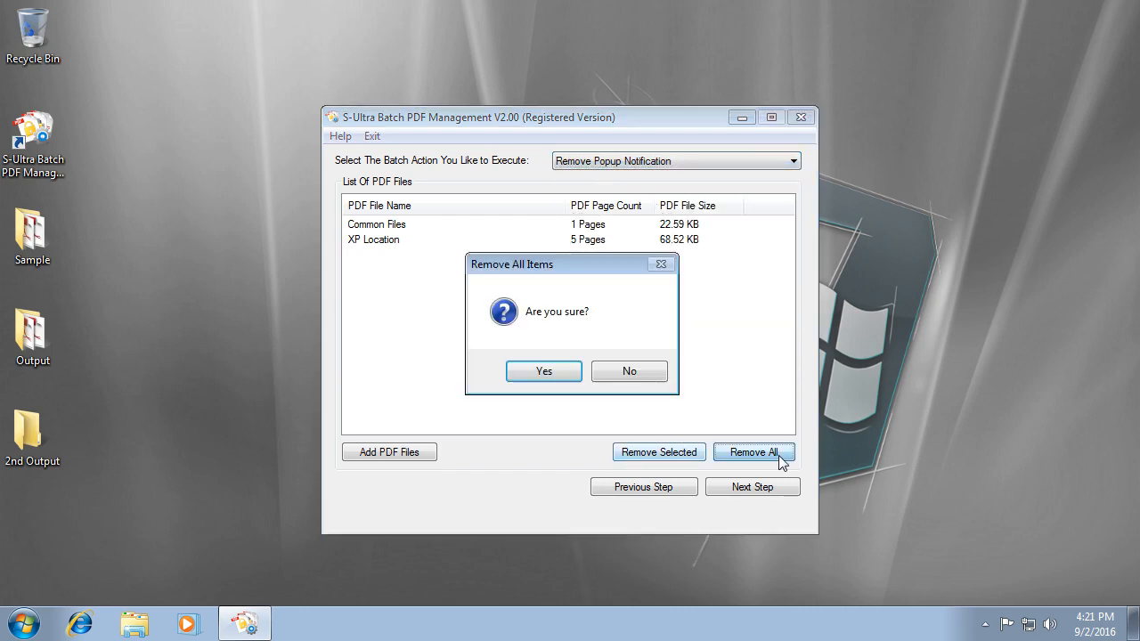
pyautogui.press('Return')
# Add both processed PDFs from Desktop\Output and continue to the removal options.
pyautogui.click(386, 455)
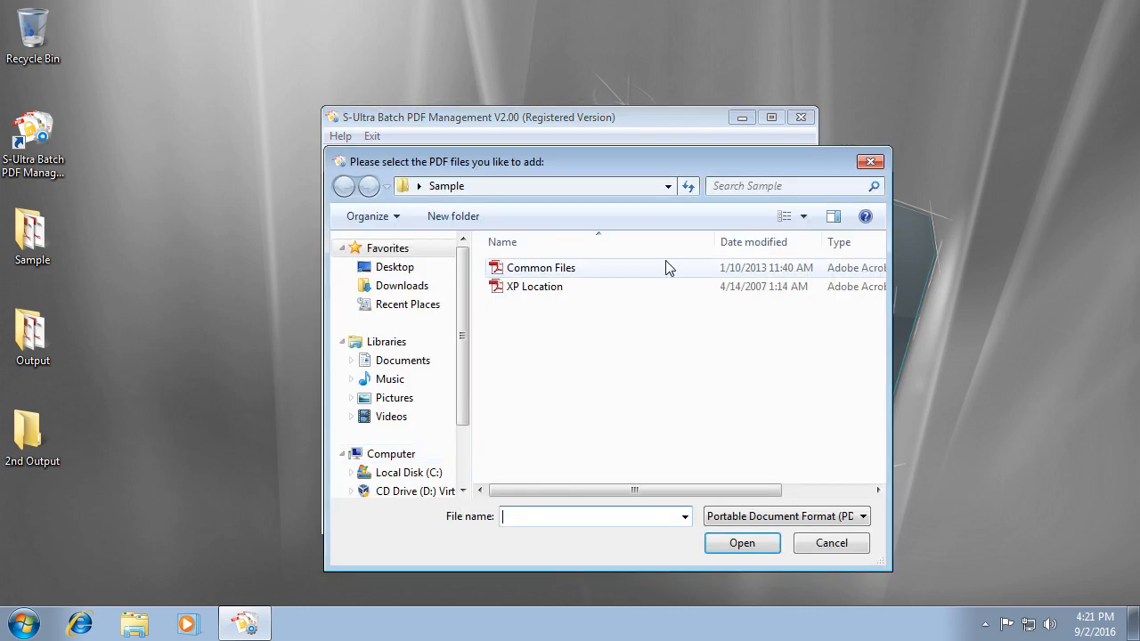
pyautogui.click(418, 267)
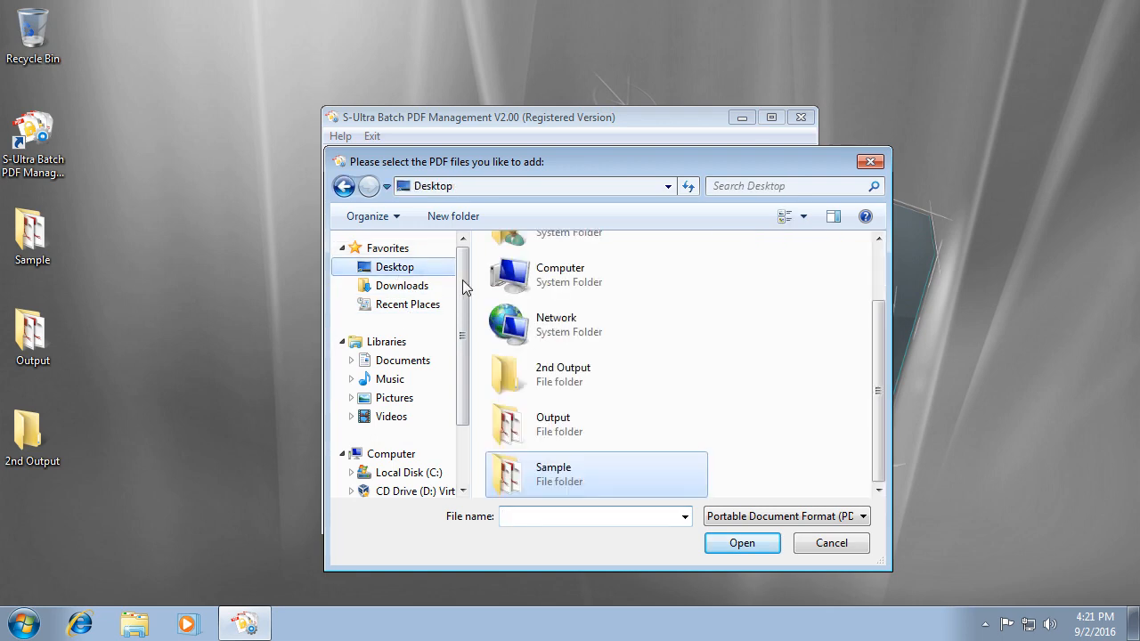
pyautogui.doubleClick(534, 419)
pyautogui.click(534, 287)
pyautogui.keyDown('shift'); pyautogui.click(535, 268); pyautogui.keyUp('shift')
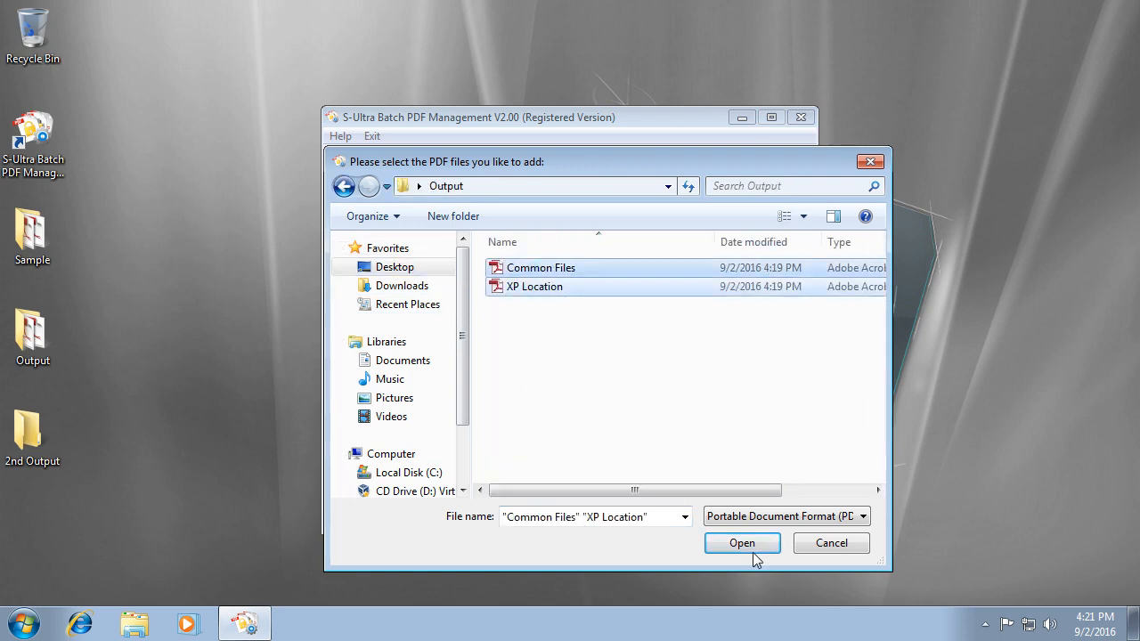
pyautogui.click(743, 545)
pyautogui.click(752, 487)
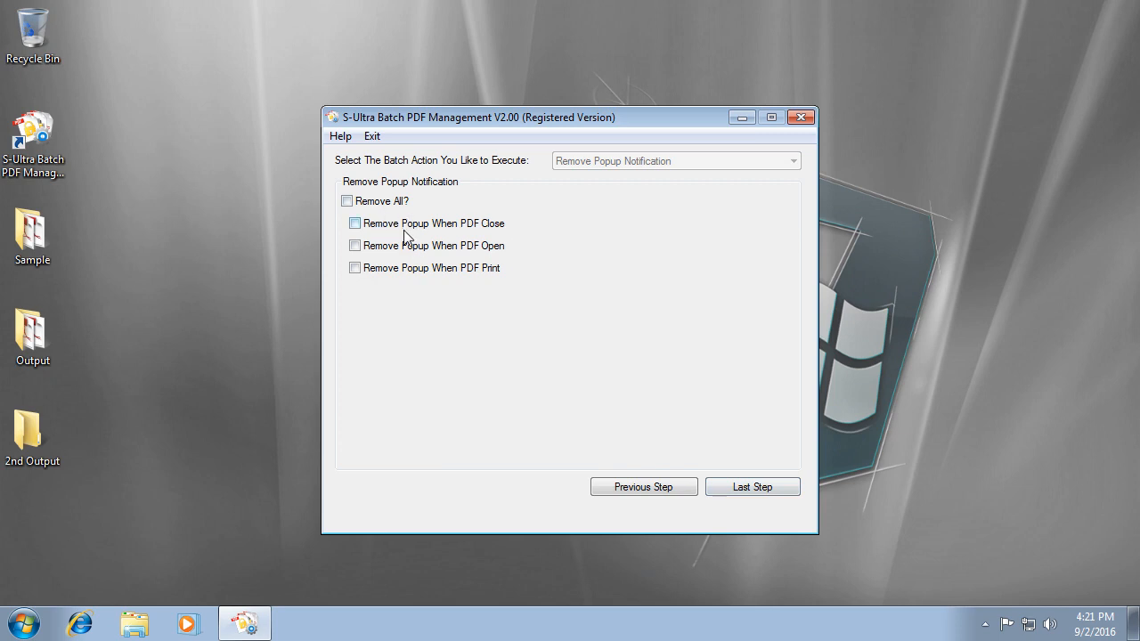
# Choose to remove all popups (close, open and print) at once.
pyautogui.click(495, 225)
pyautogui.click(495, 248)
pyautogui.click(464, 268)
pyautogui.click(462, 267)
pyautogui.click(470, 247)
pyautogui.click(477, 225)
pyautogui.click(378, 202)
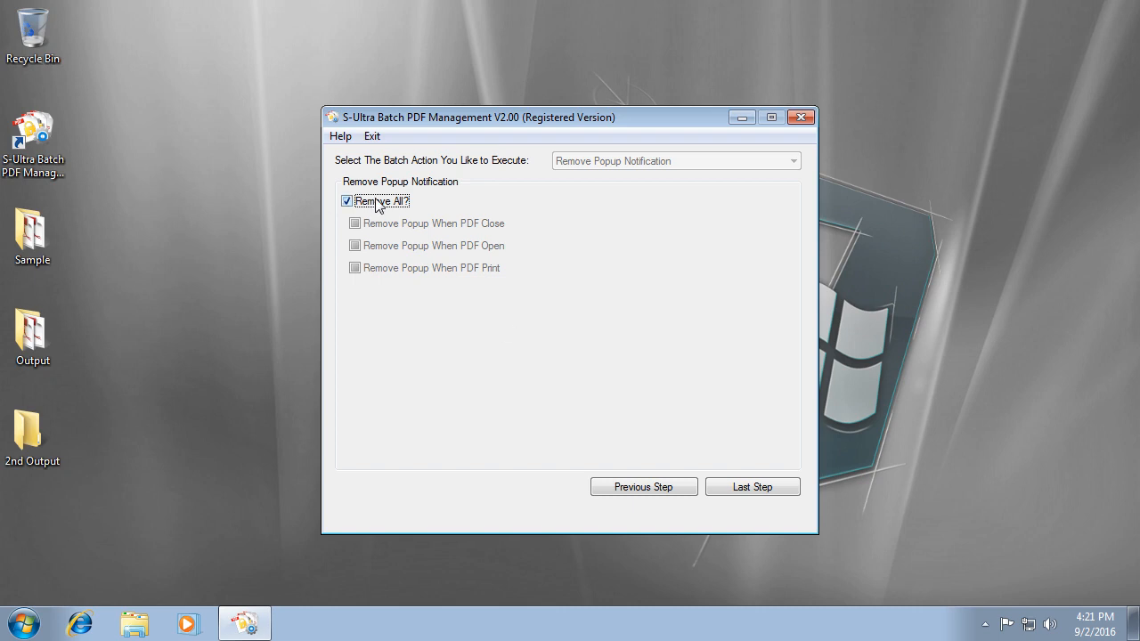
# Output to the 2nd Output folder, run the removal batch, and open the results.
pyautogui.click(714, 485)
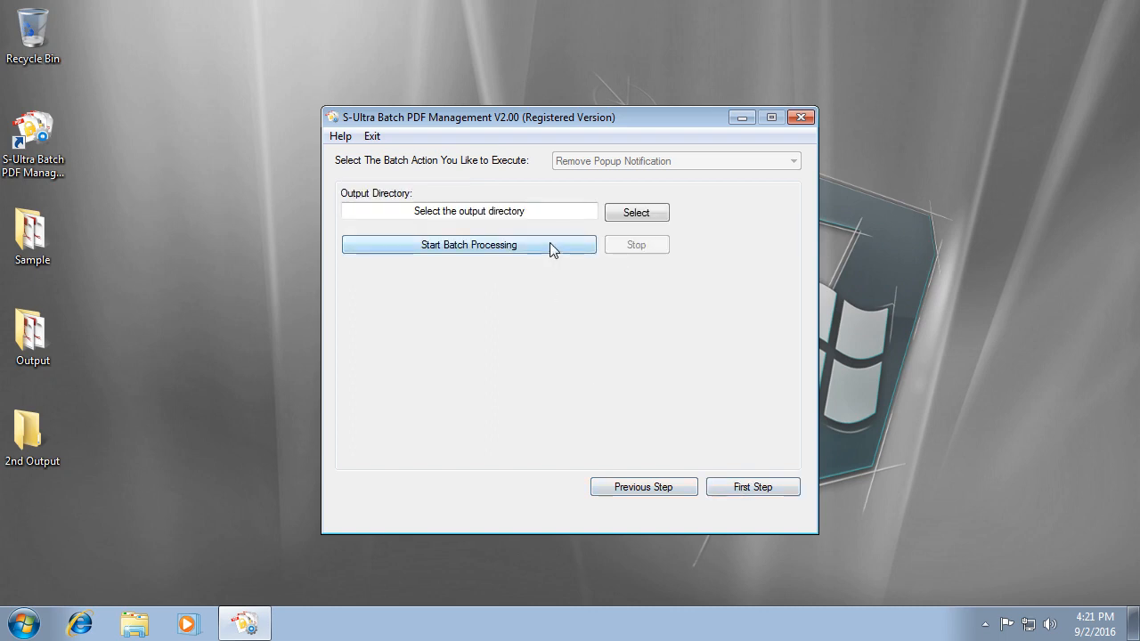
pyautogui.click(645, 217)
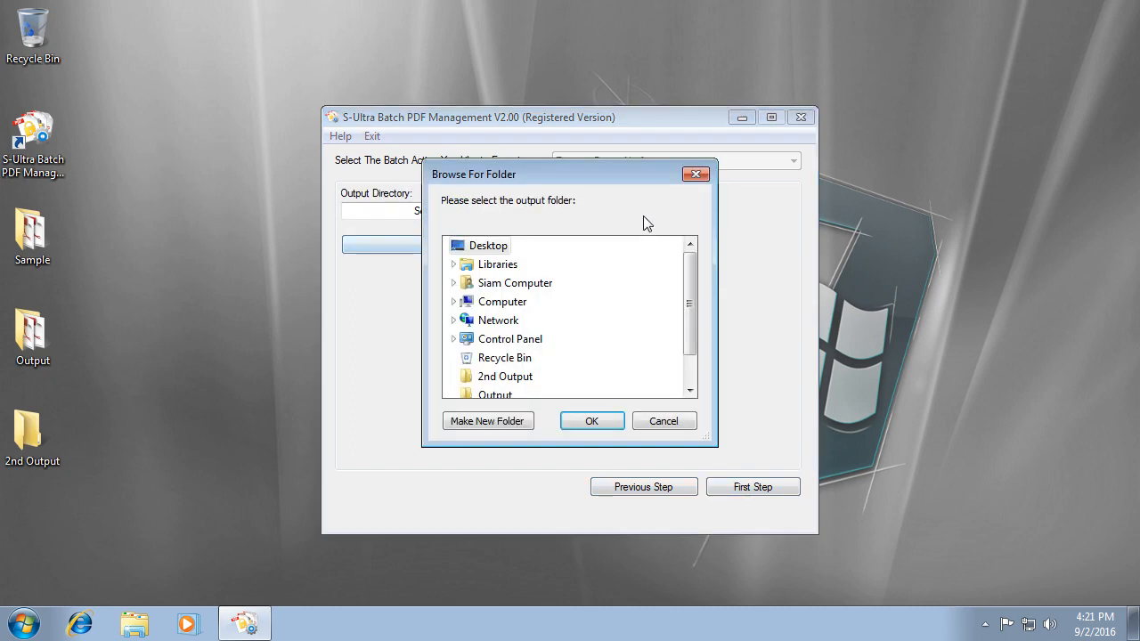
pyautogui.click(504, 377)
pyautogui.click(594, 421)
pyautogui.click(477, 249)
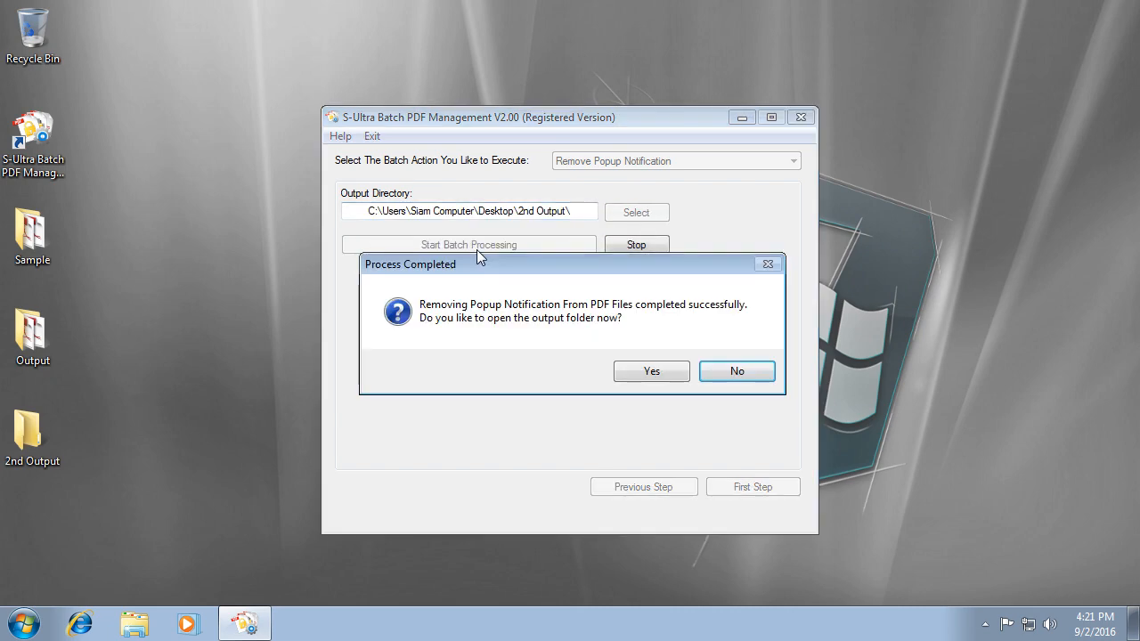
pyautogui.click(660, 370)
# Check Common Files in Adobe Reader, close the windows, and return to the PDF list.
pyautogui.doubleClick(473, 140)
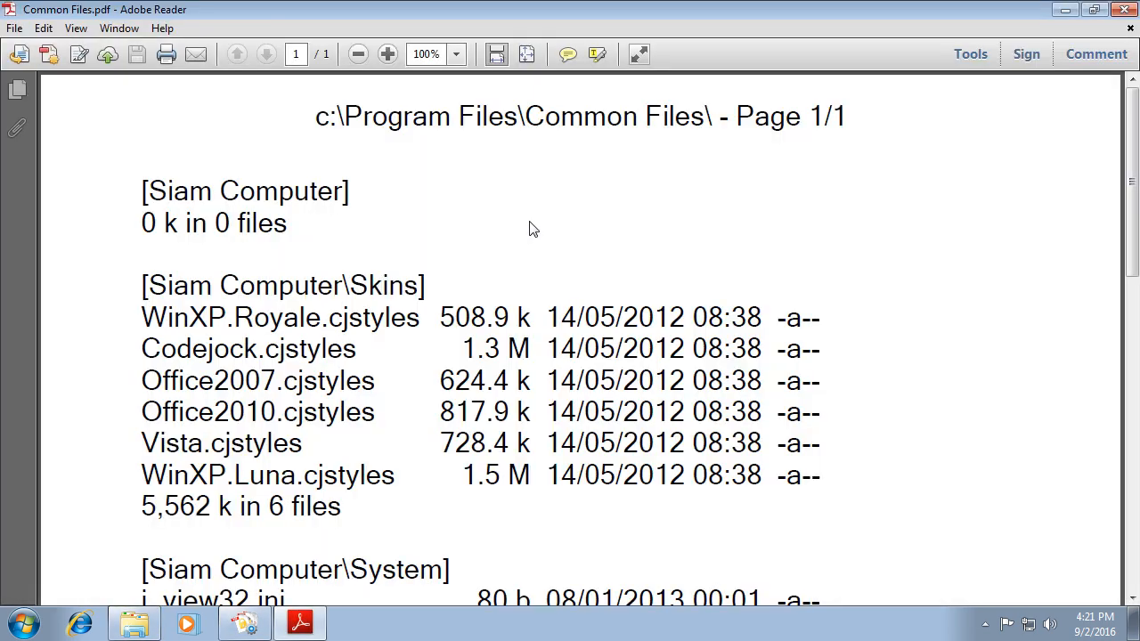
pyautogui.scroll(-5, 877, 190)
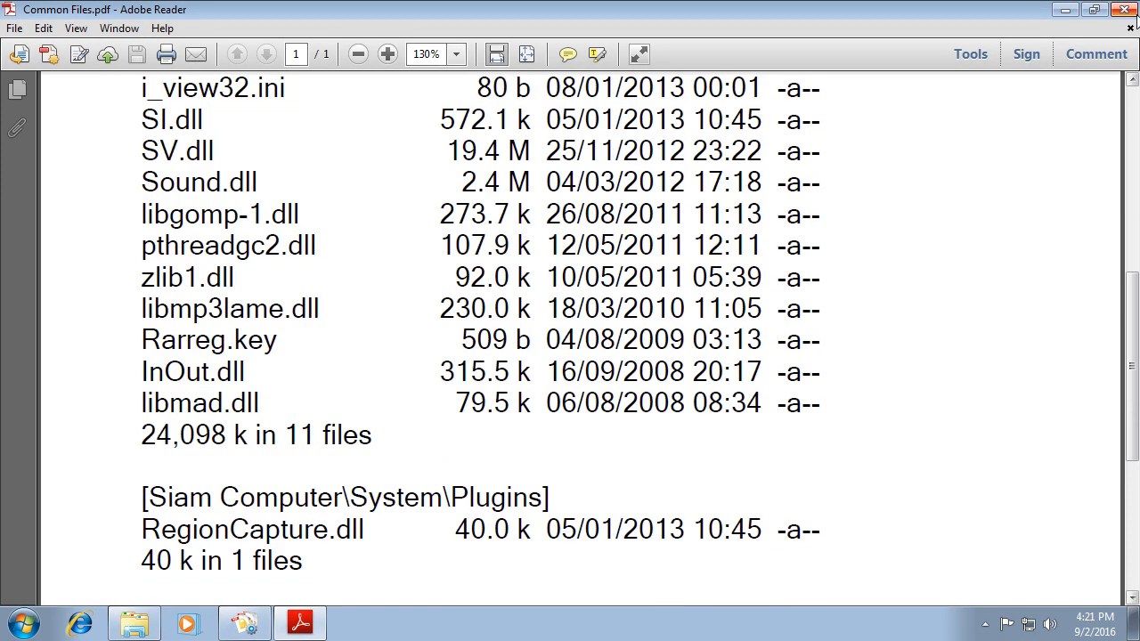
pyautogui.click(1131, 10)
pyautogui.click(931, 24)
pyautogui.click(668, 489)
pyautogui.click(668, 490)
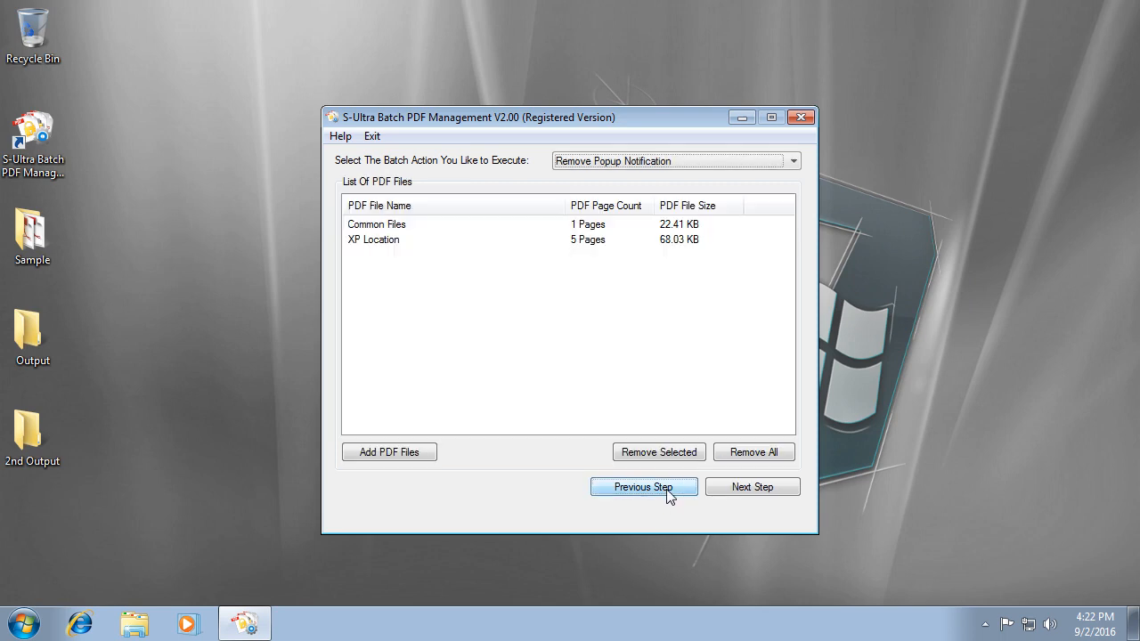
# Choose Convert PDF To Image with JPG format at quality 90.
pyautogui.click(647, 161)
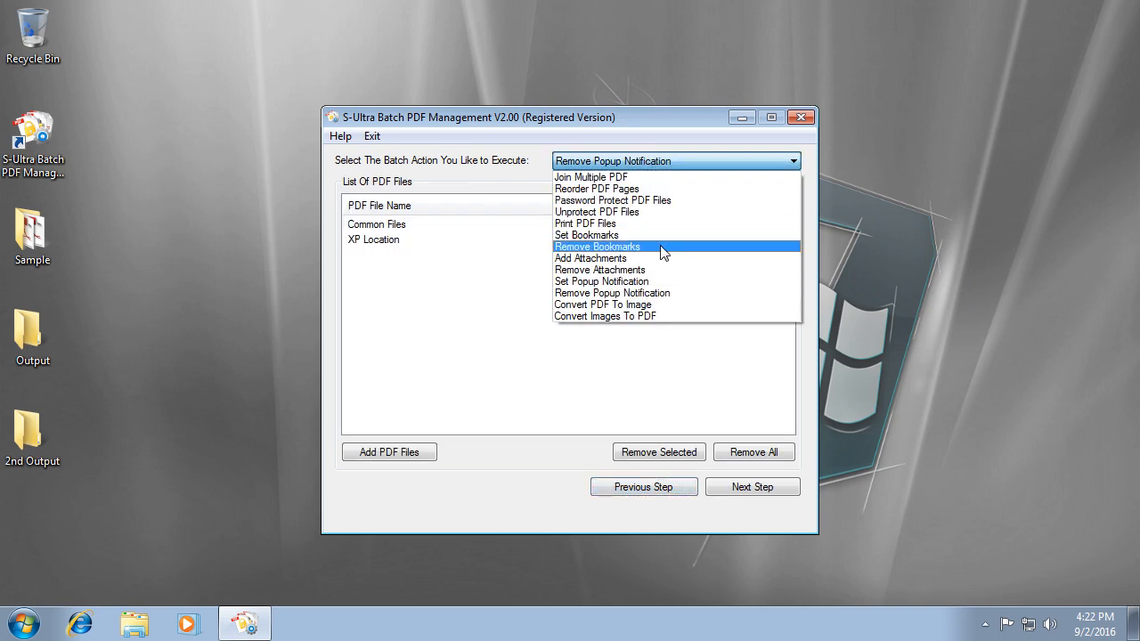
pyautogui.click(639, 304)
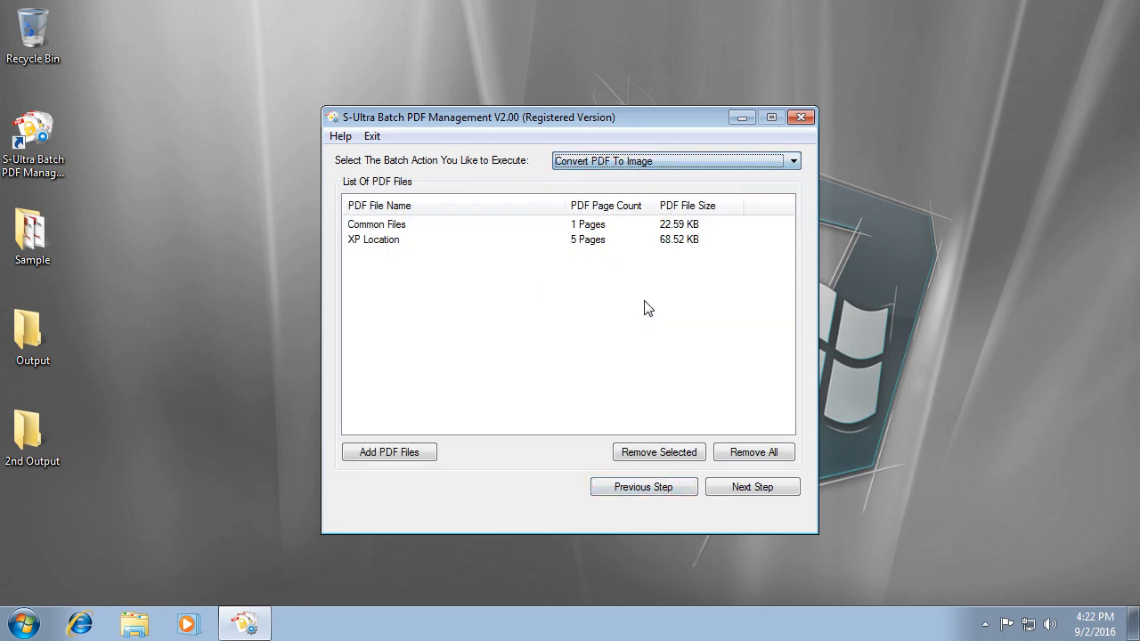
pyautogui.click(753, 492)
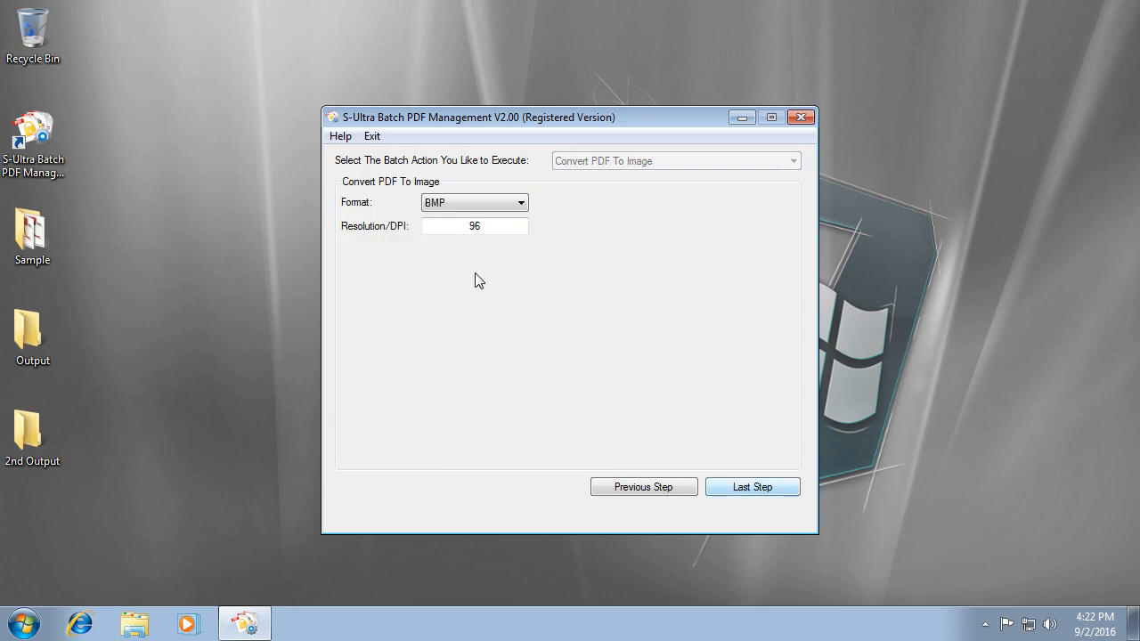
pyautogui.click(481, 203)
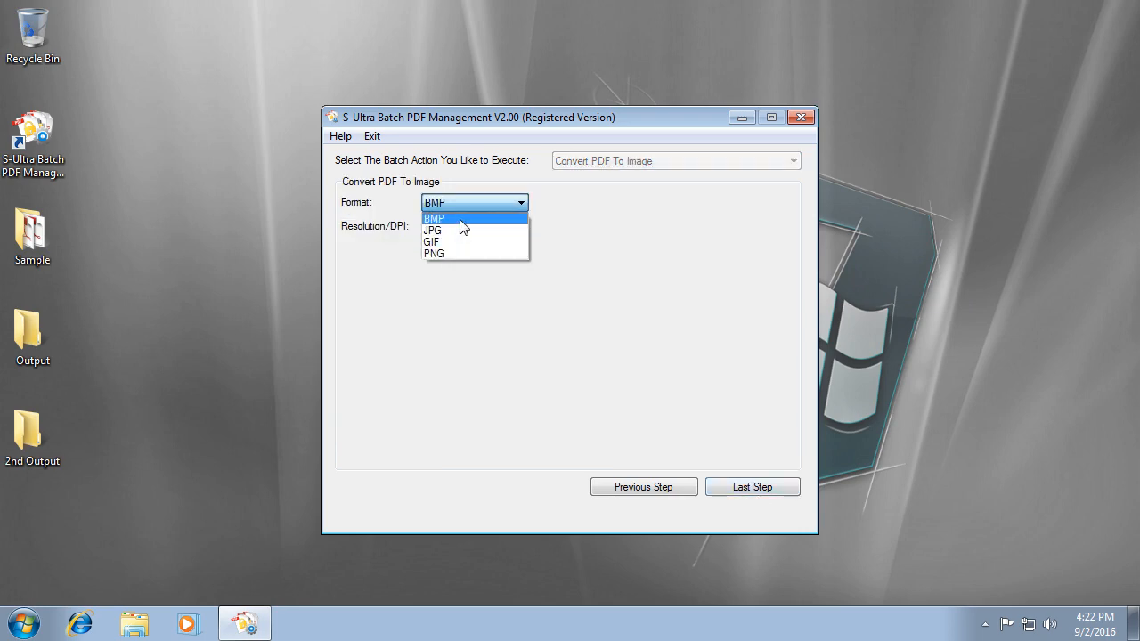
pyautogui.click(460, 229)
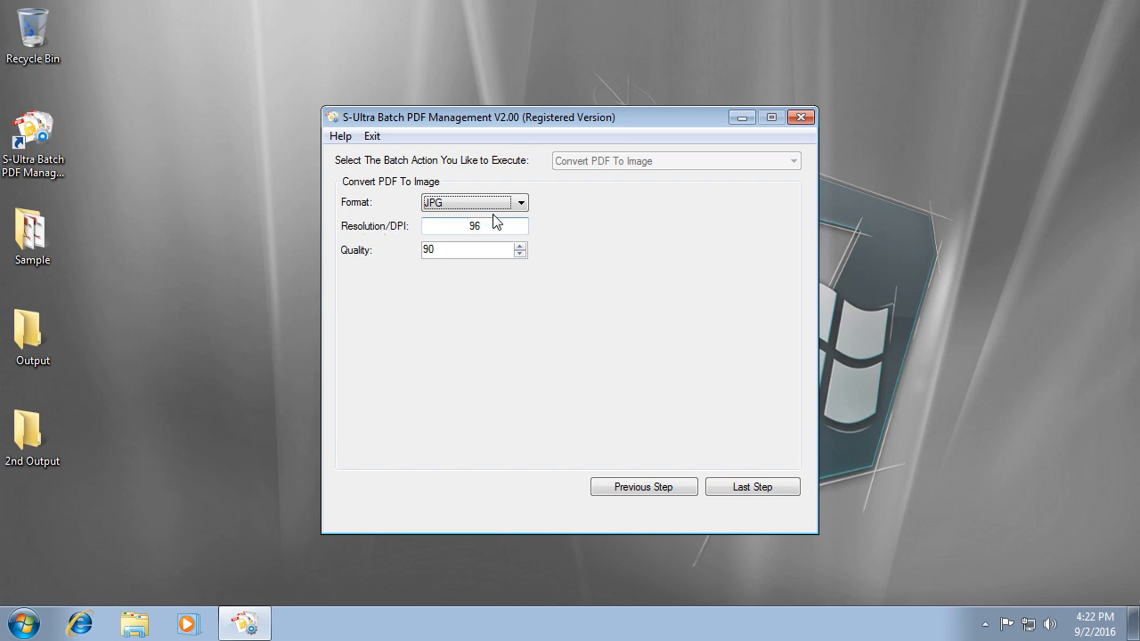
pyautogui.doubleClick(468, 253)
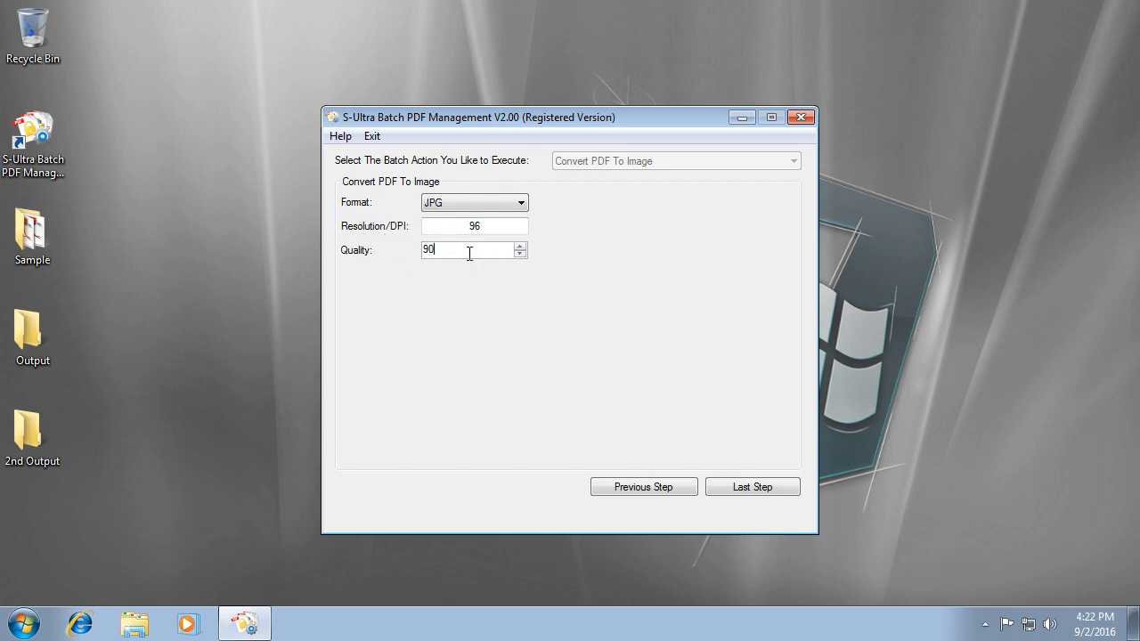
pyautogui.click(752, 492)
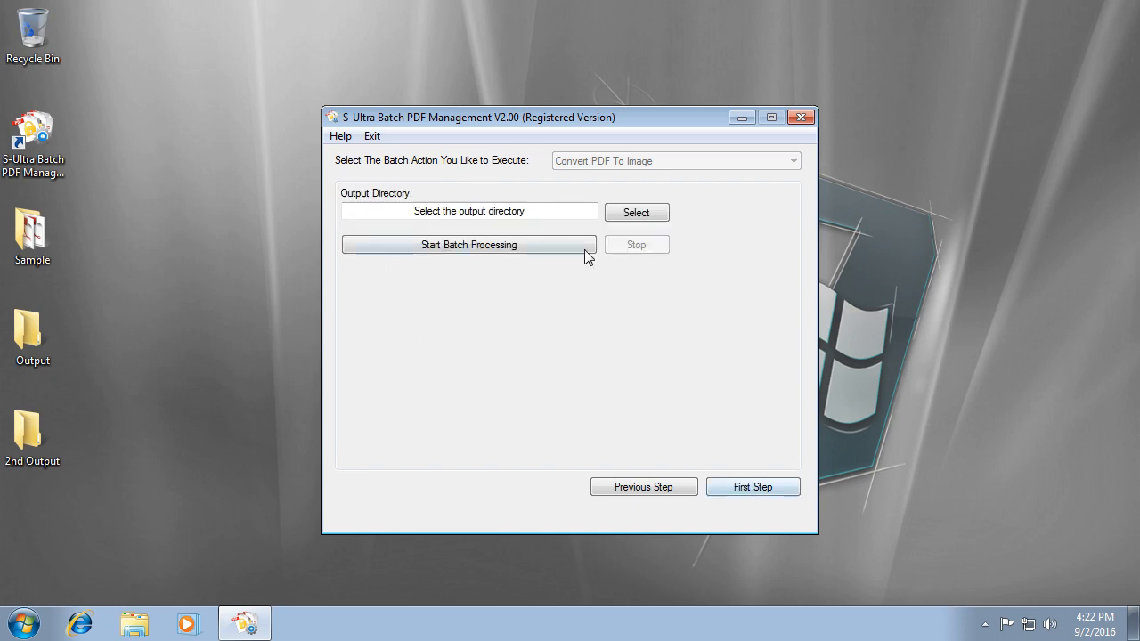
# Set the desktop Output folder as destination and start the conversion.
pyautogui.click(636, 212)
pyautogui.click(497, 394)
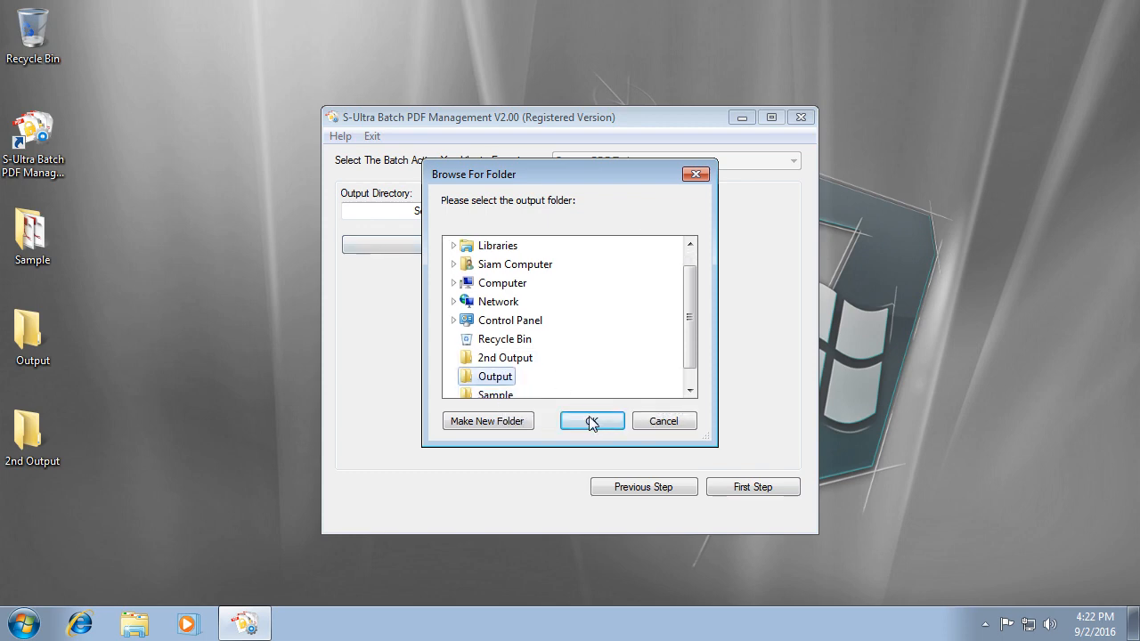
pyautogui.click(589, 422)
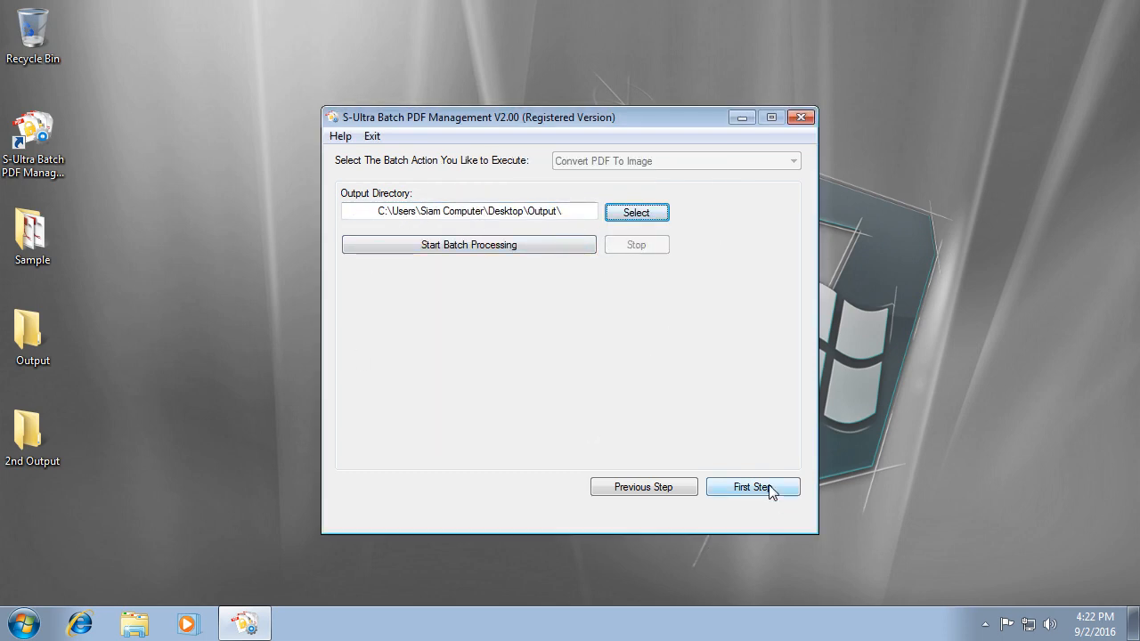
pyautogui.click(468, 245)
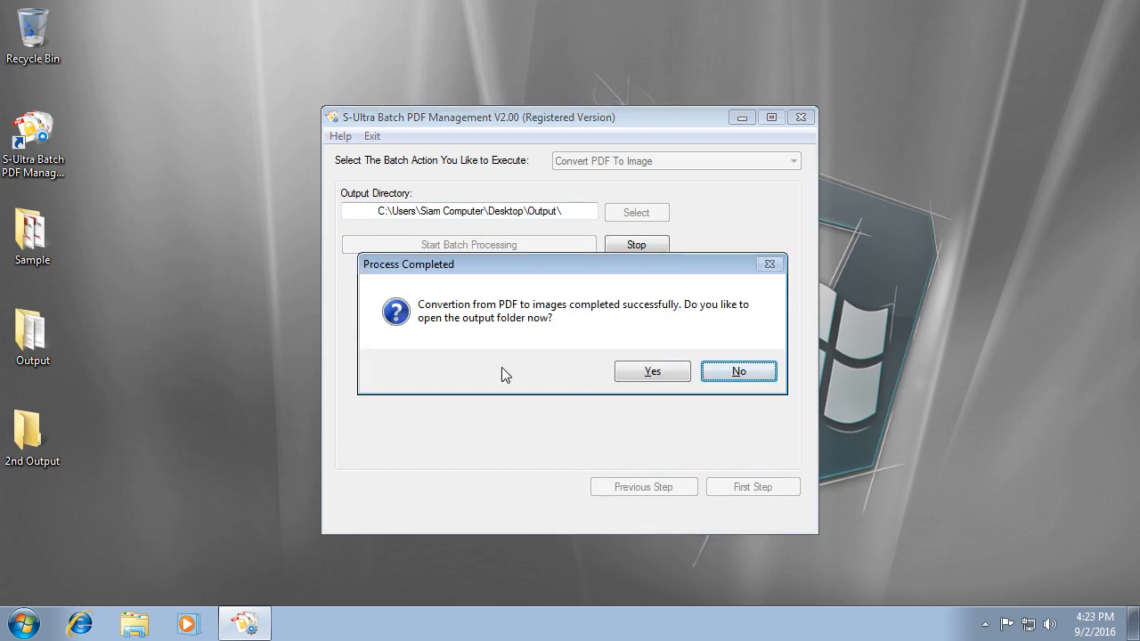
# Open the Output folder and page through the converted images up to XP Location_Page - 5.
pyautogui.click(660, 377)
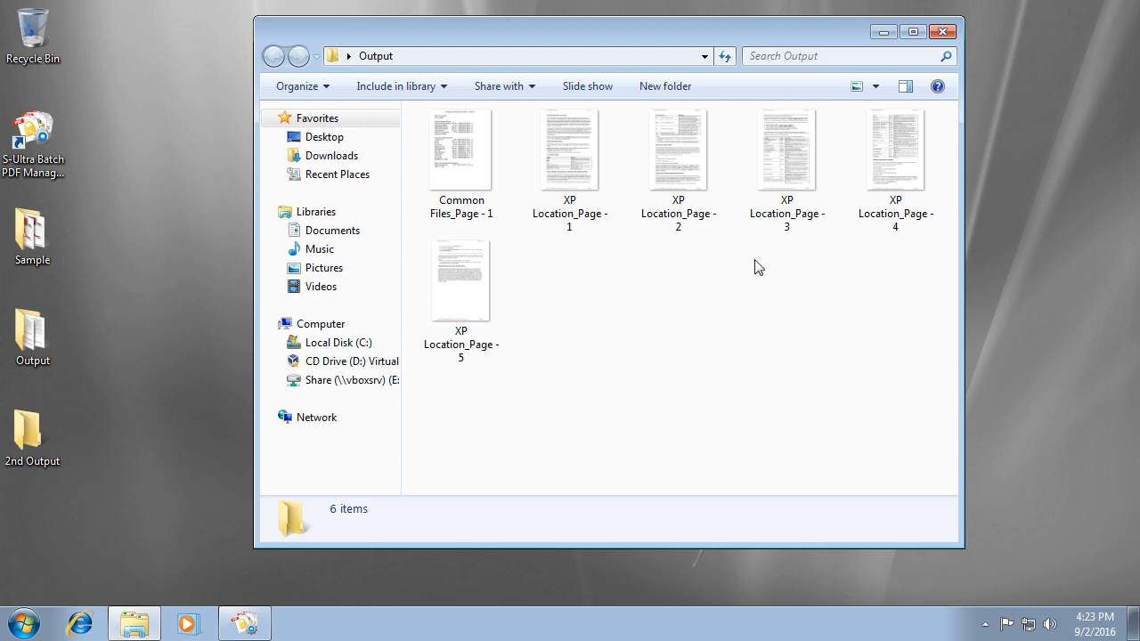
pyautogui.doubleClick(451, 153)
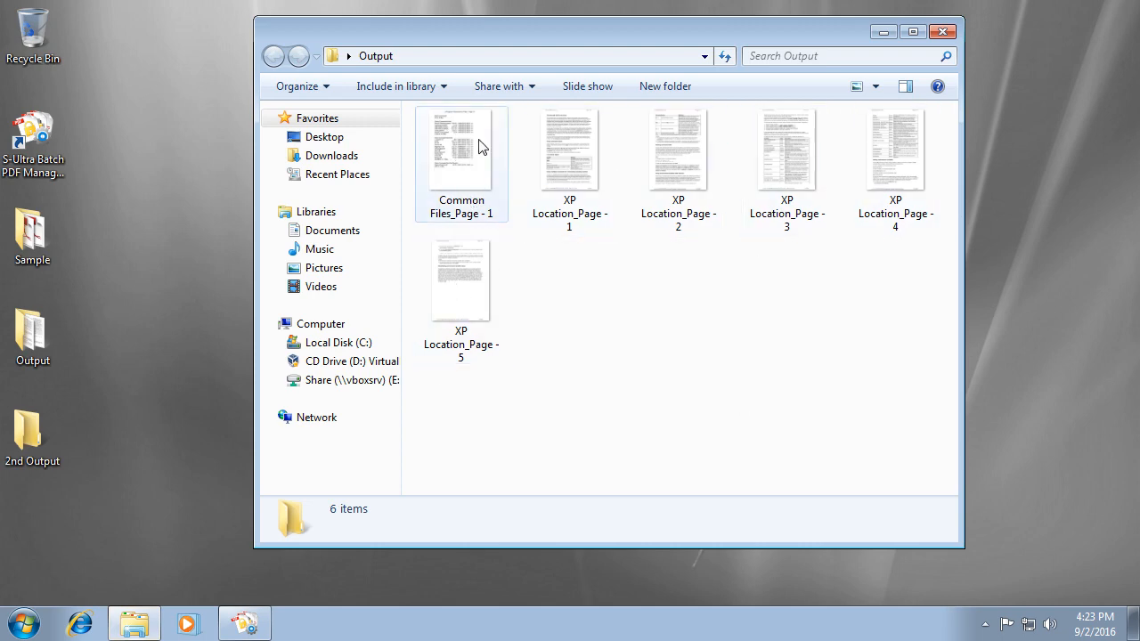
pyautogui.click(611, 530)
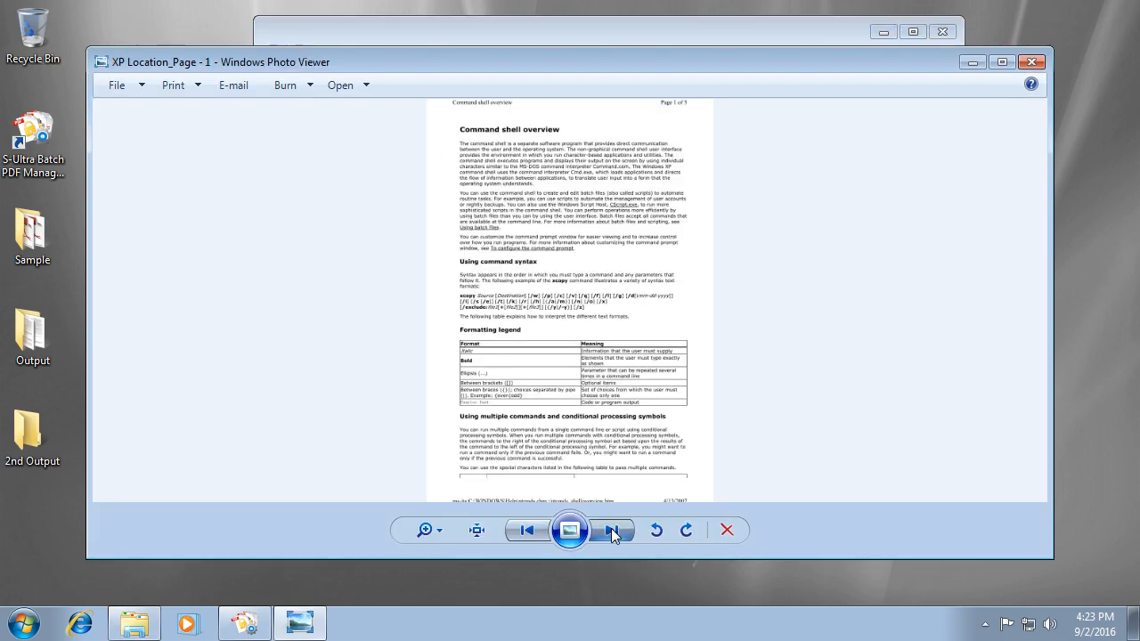
pyautogui.click(611, 530)
pyautogui.click(611, 530)
pyautogui.click(611, 530)
pyautogui.click(610, 530)
pyautogui.click(611, 529)
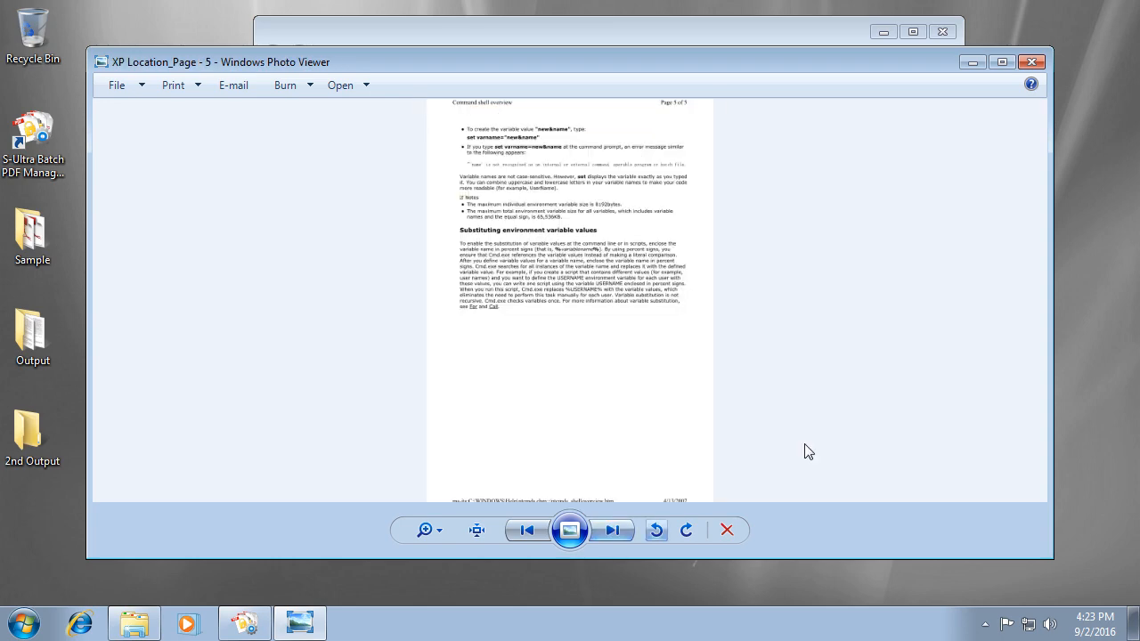
pyautogui.click(1031, 61)
# Permanently delete all six page images from the Output folder.
pyautogui.hotkey('ctrl', 'a')
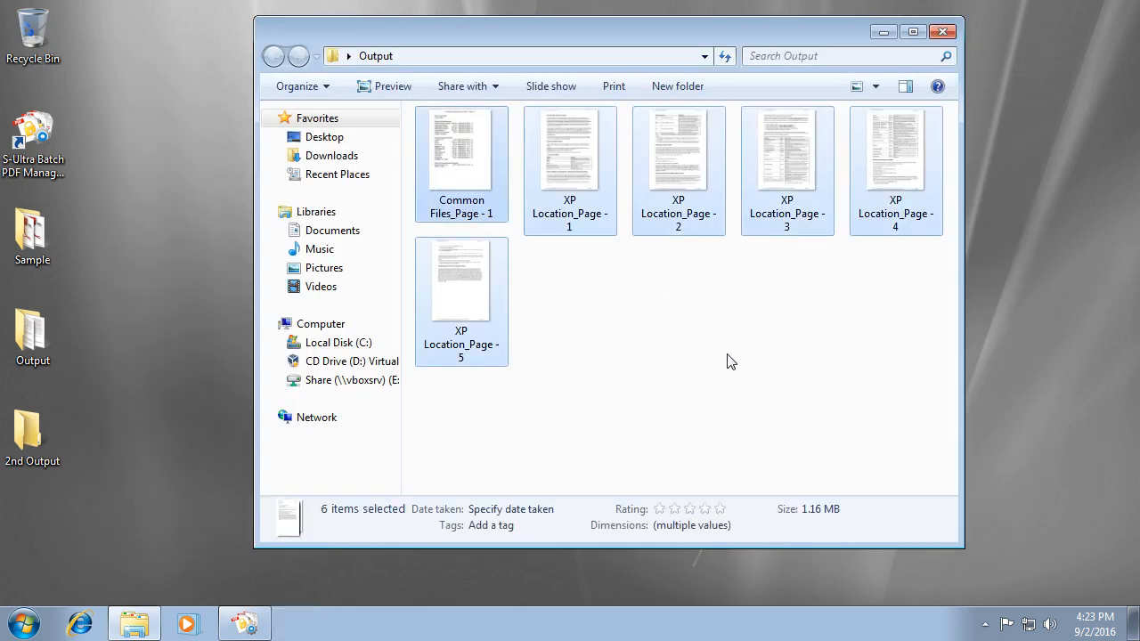
pyautogui.hotkey('shift', 'Delete')
pyautogui.press('Return')
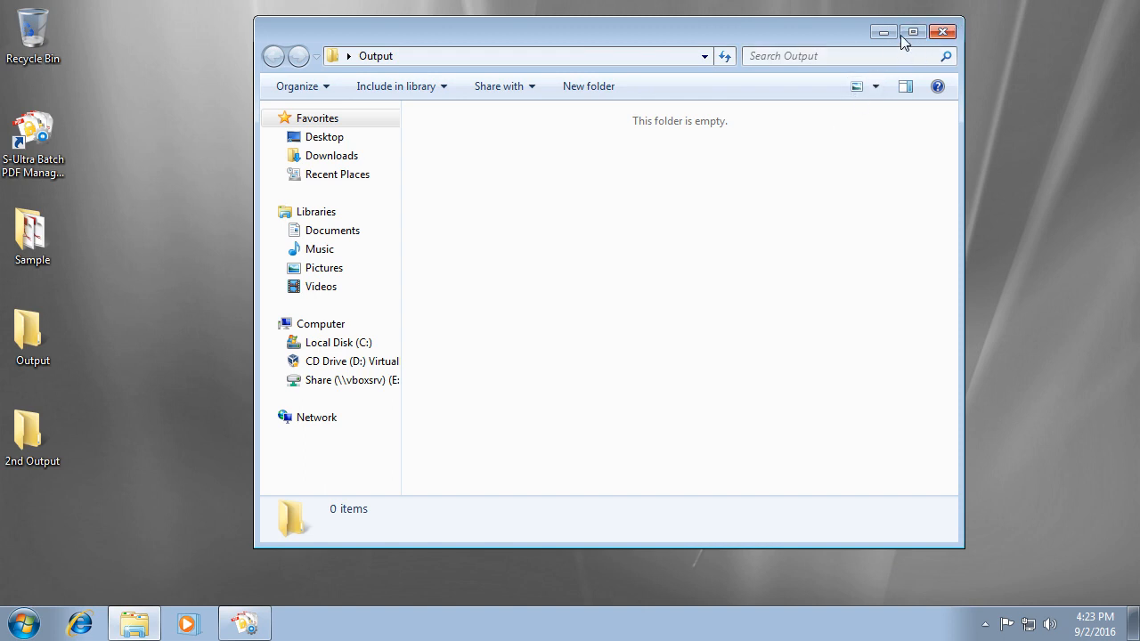
# Close the Output folder, return to the PDF list, and clear both PDFs.
pyautogui.click(941, 32)
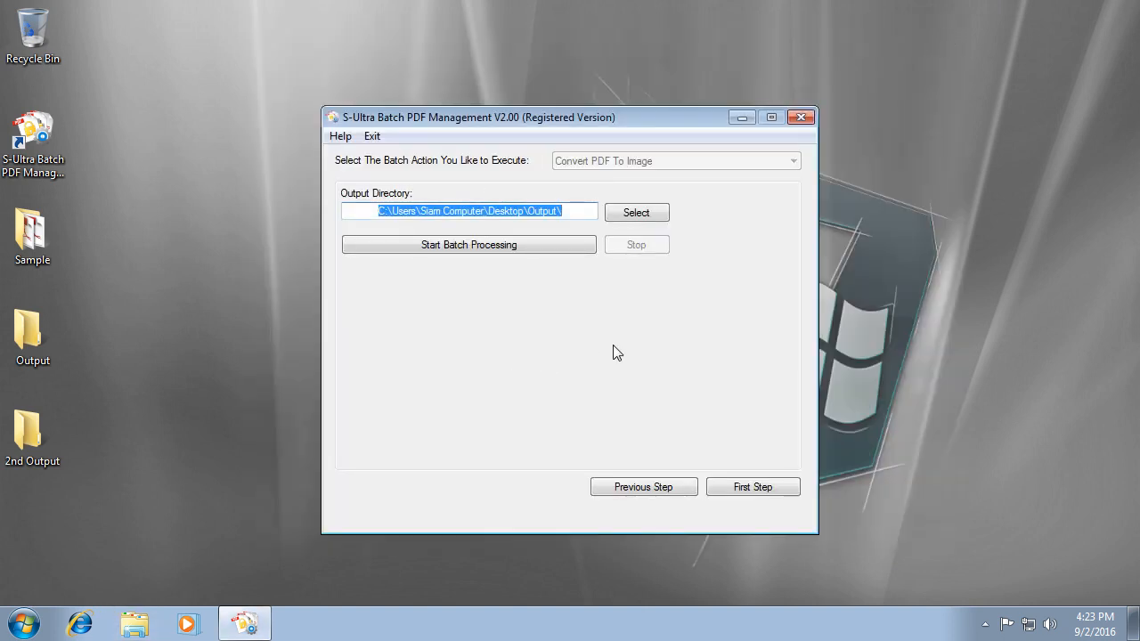
pyautogui.click(645, 487)
pyautogui.click(634, 488)
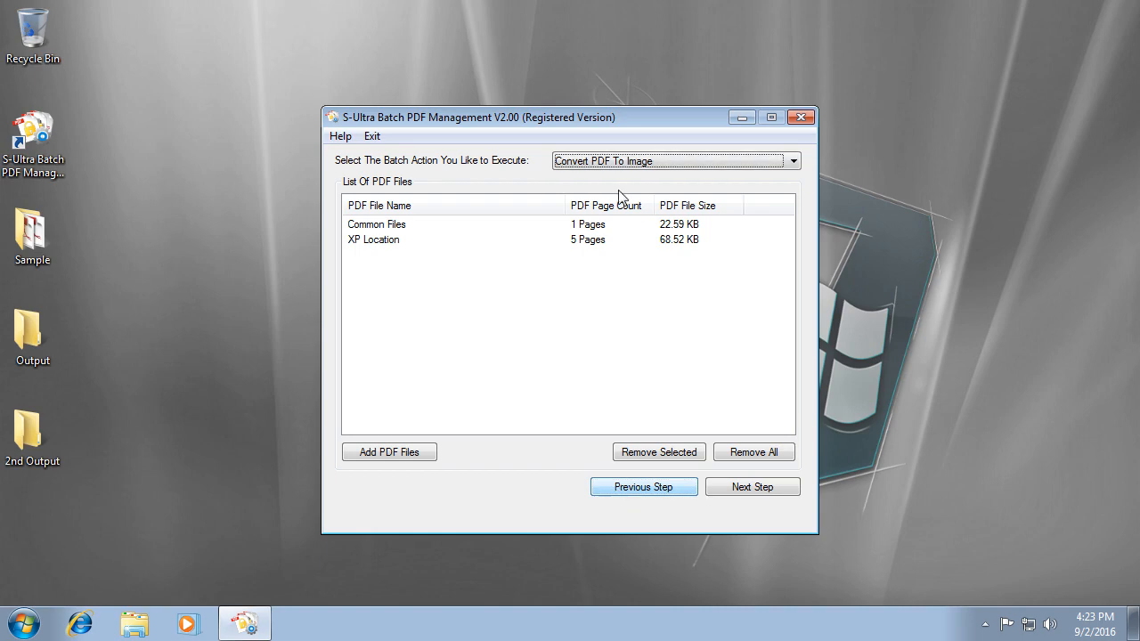
pyautogui.click(632, 164)
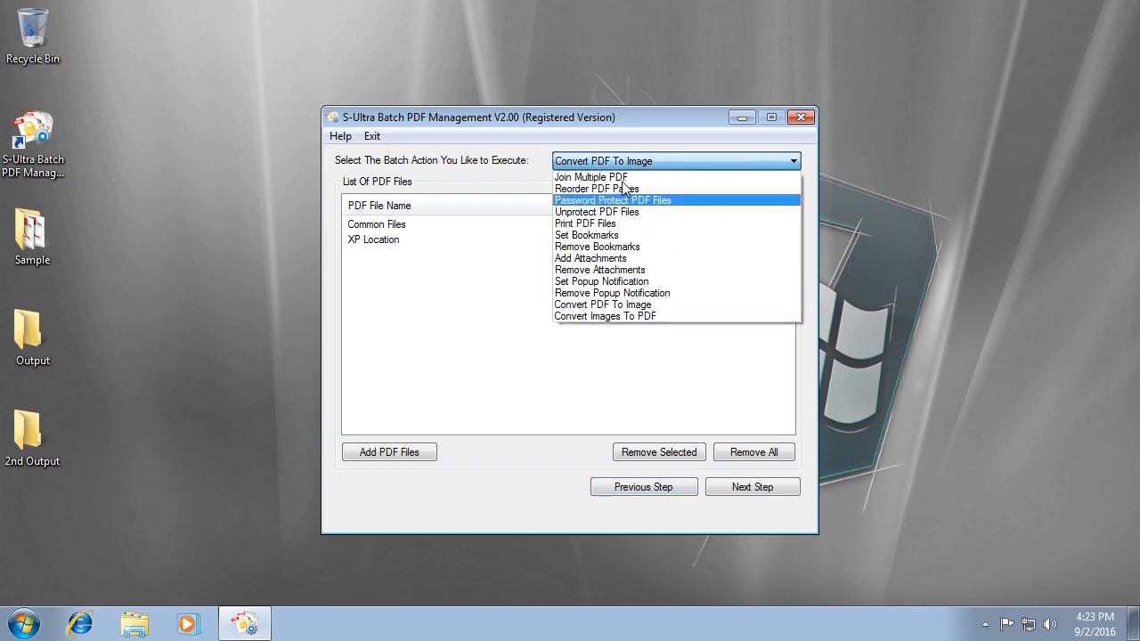
pyautogui.click(696, 324)
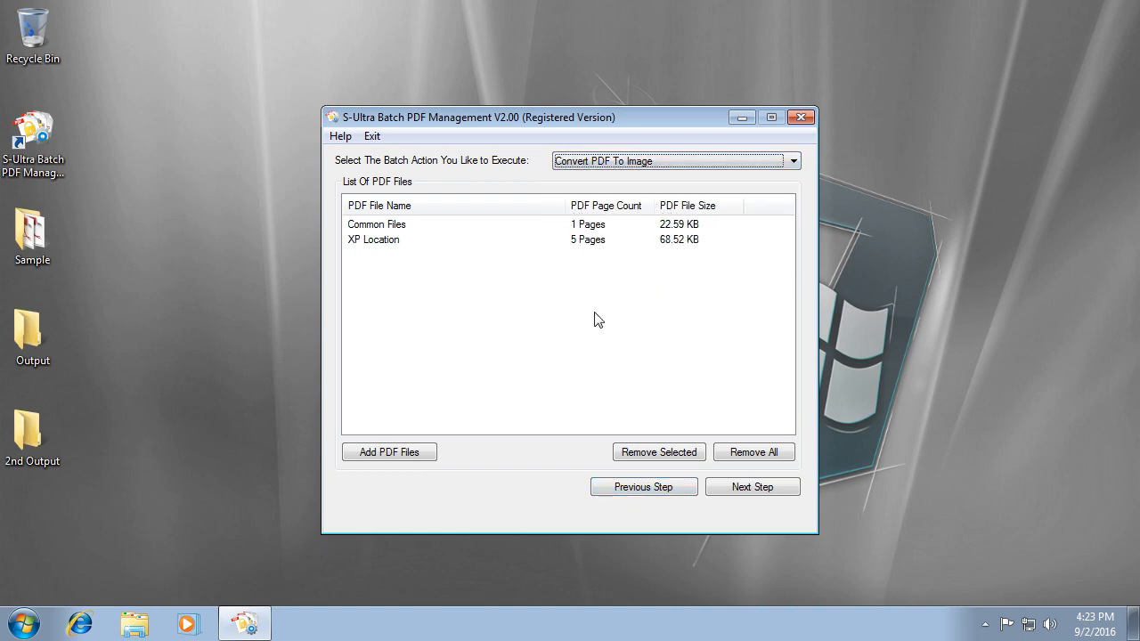
pyautogui.click(760, 457)
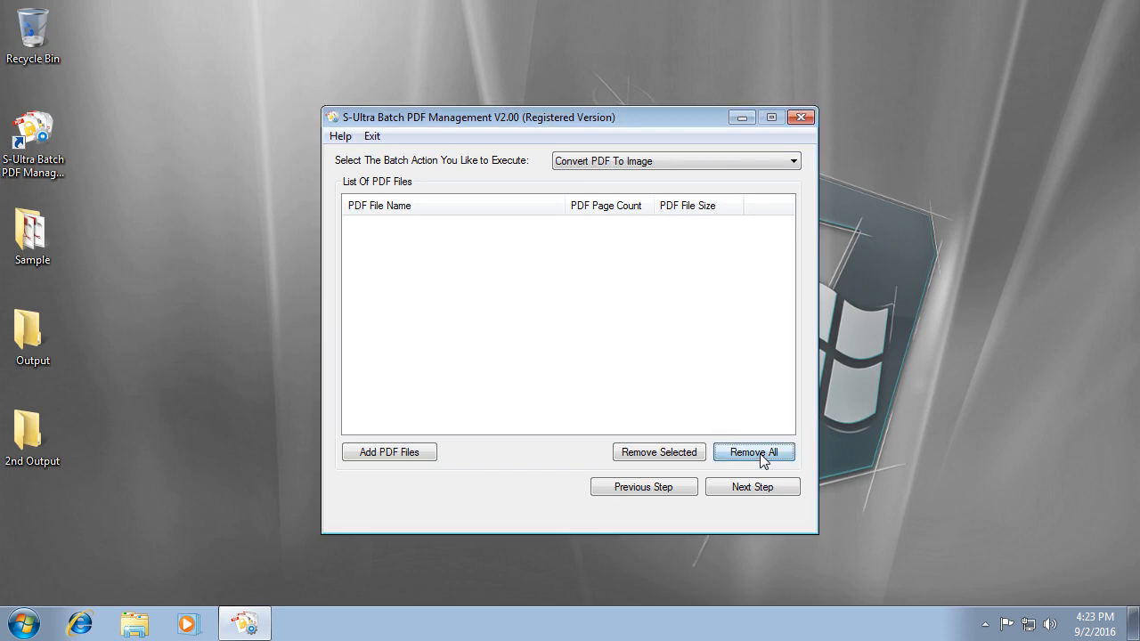
# Choose Convert Images To PDF and add all eight Sample Pictures images.
pyautogui.click(589, 162)
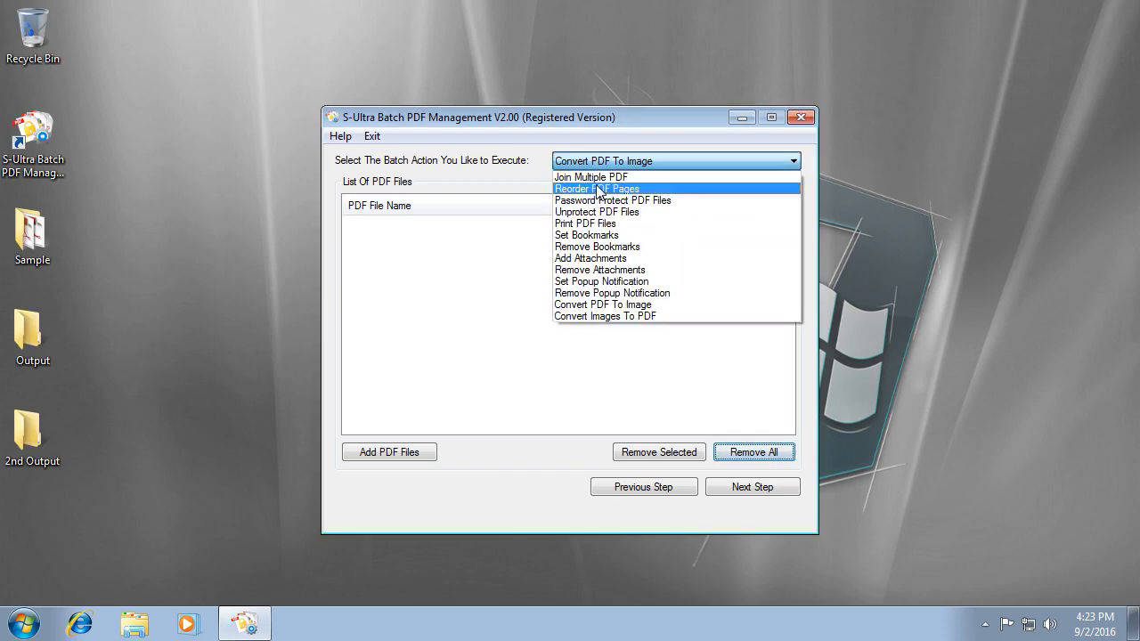
pyautogui.click(682, 318)
pyautogui.click(383, 452)
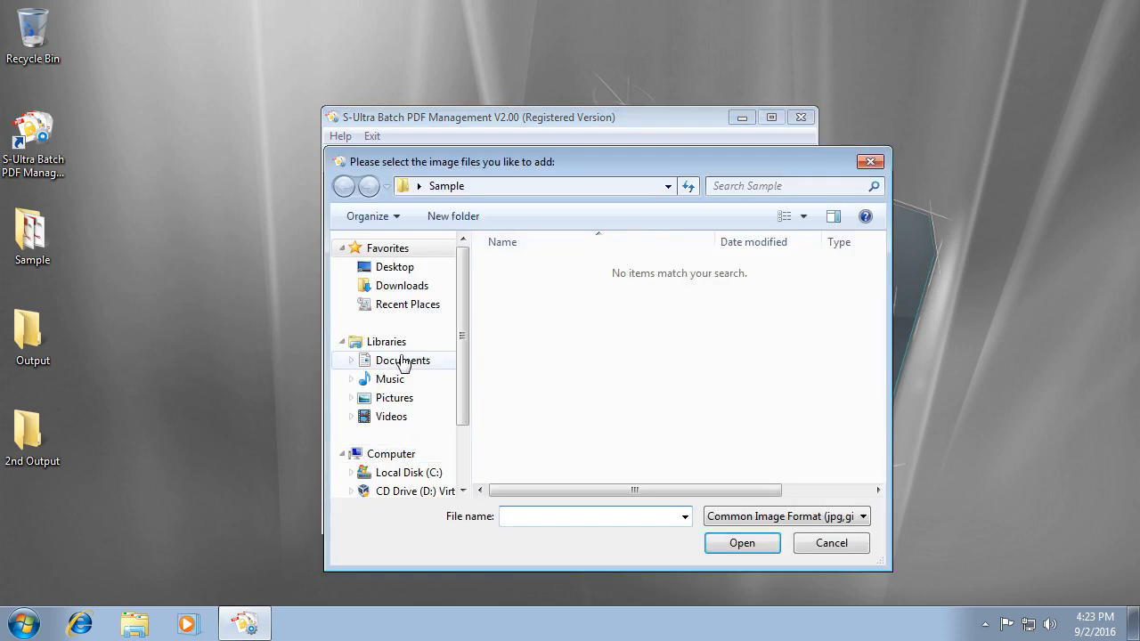
pyautogui.click(395, 398)
pyautogui.doubleClick(517, 312)
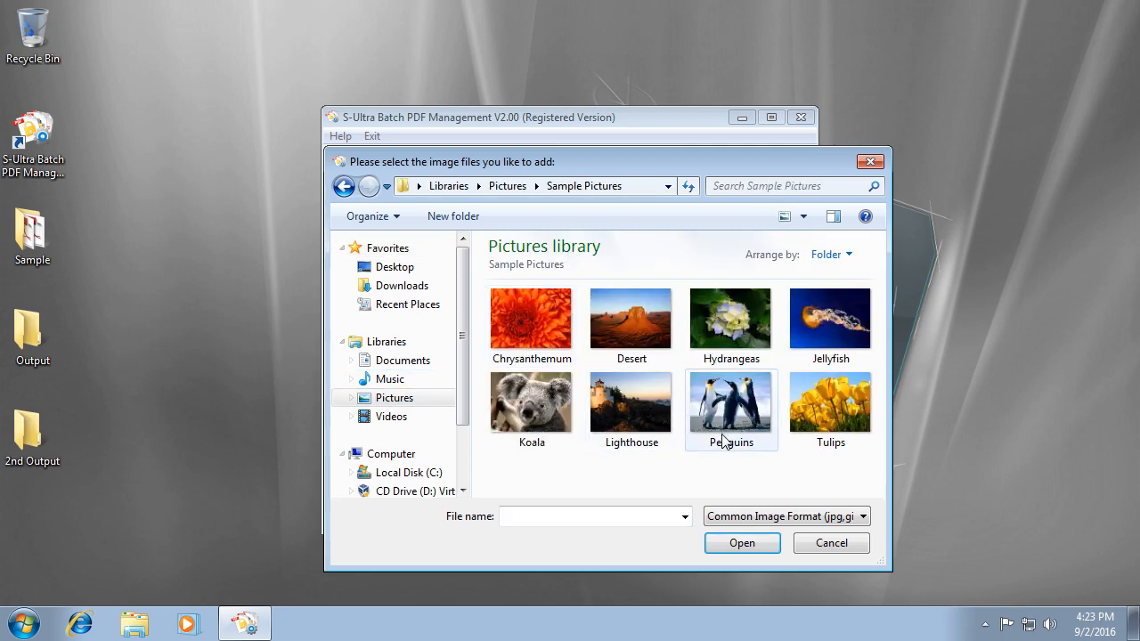
pyautogui.hotkey('ctrl', 'a')
pyautogui.click(741, 543)
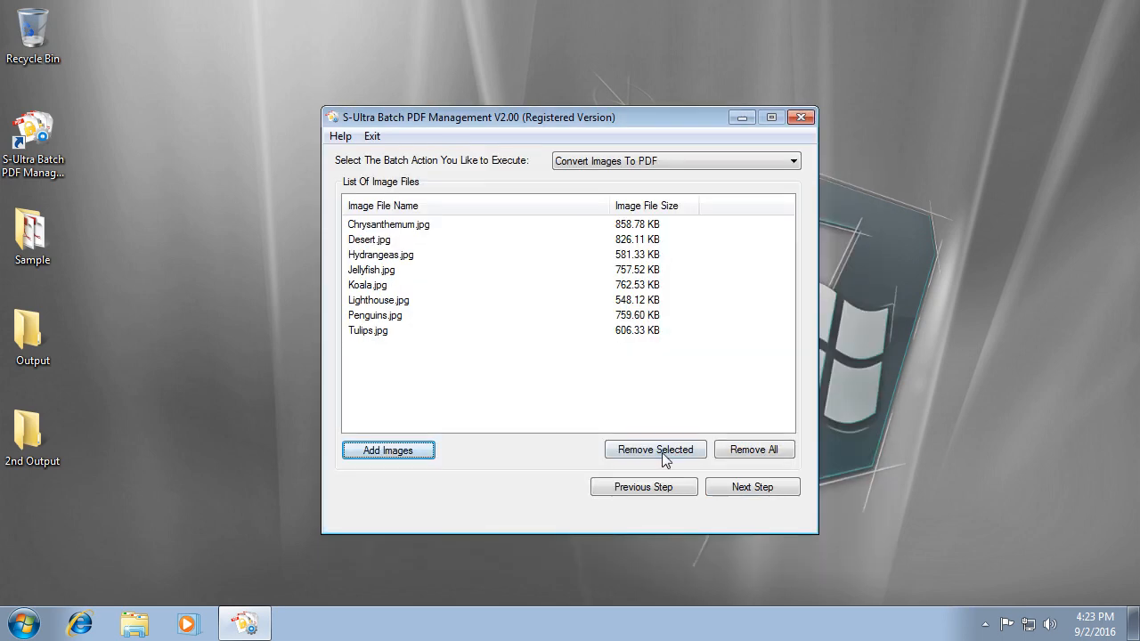
pyautogui.click(752, 488)
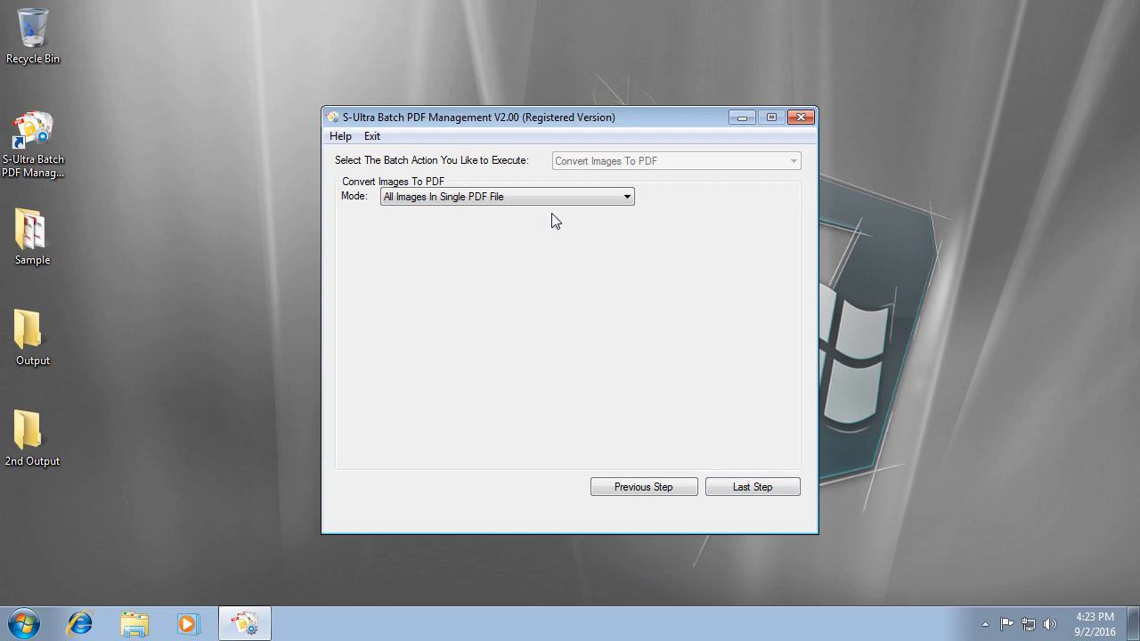
# Keep All Images In Single PDF File, save as Image 2 PDF, run, and open the result.
pyautogui.click(521, 199)
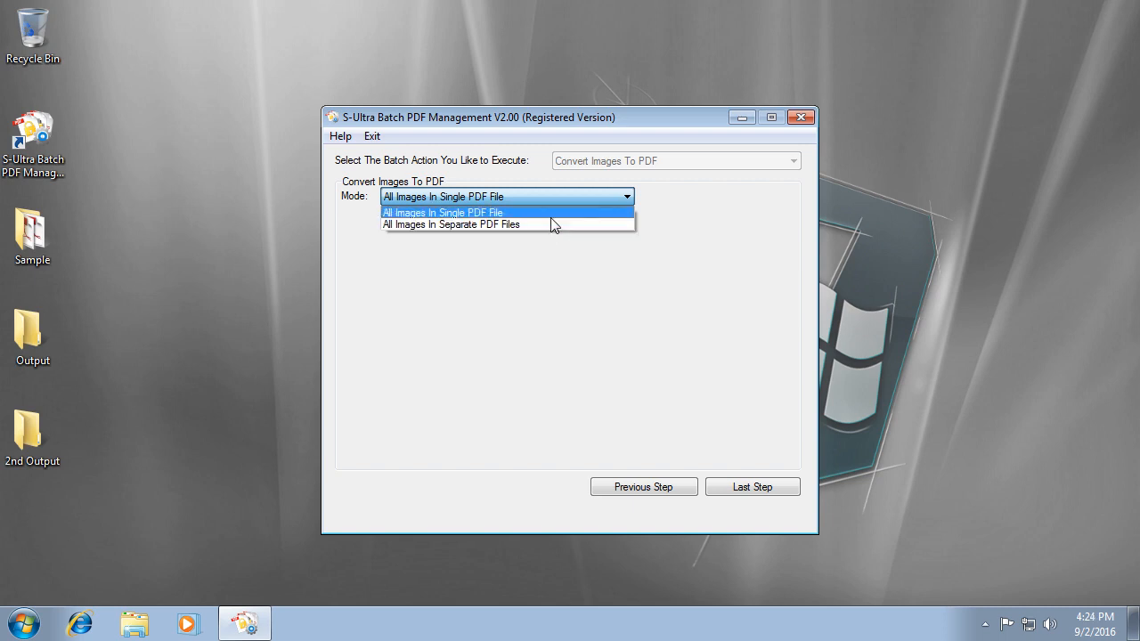
pyautogui.click(552, 214)
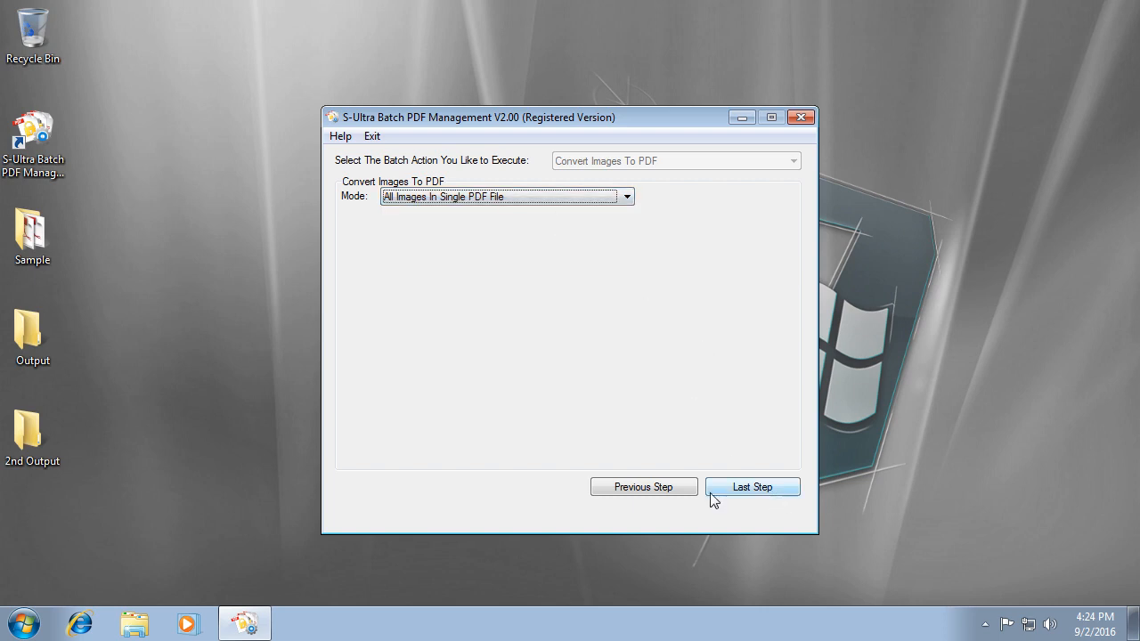
pyautogui.click(772, 485)
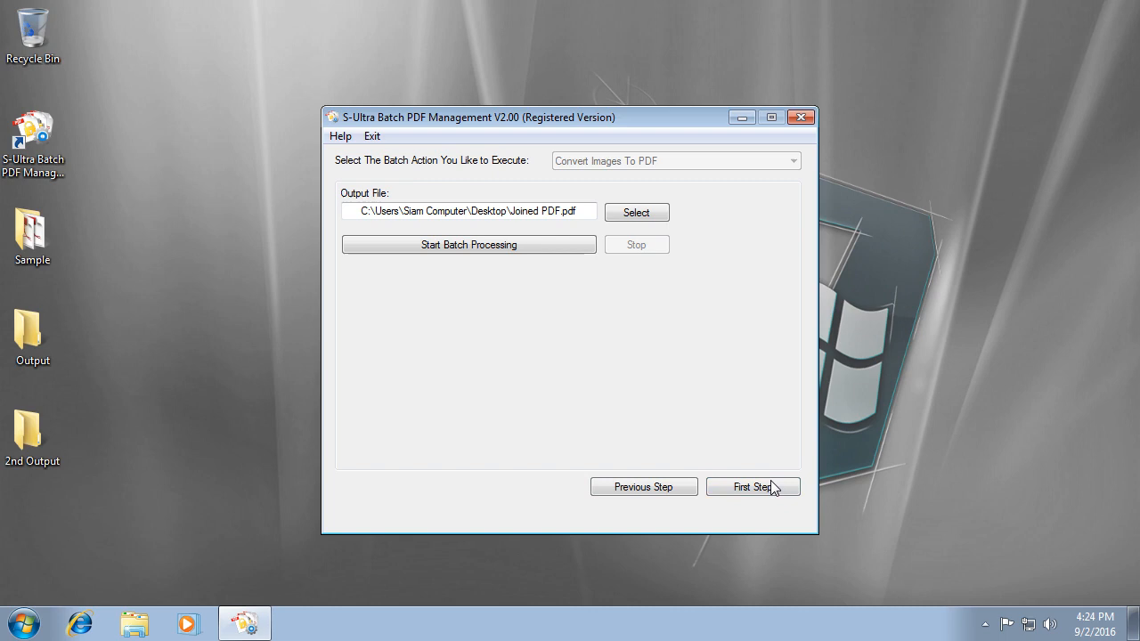
pyautogui.click(634, 213)
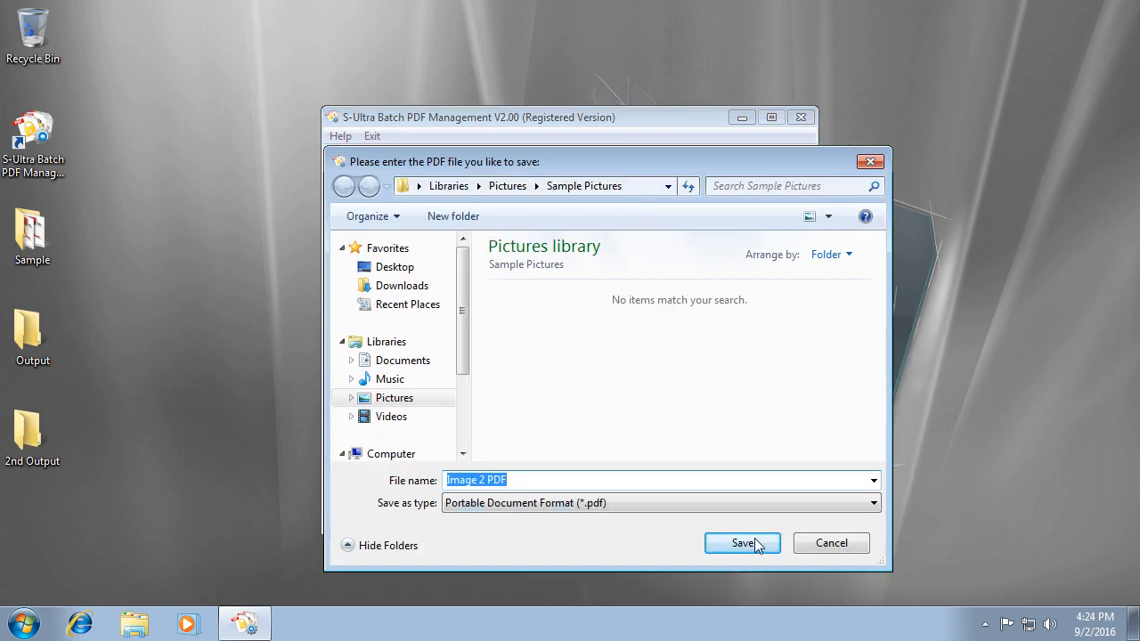
pyautogui.click(736, 545)
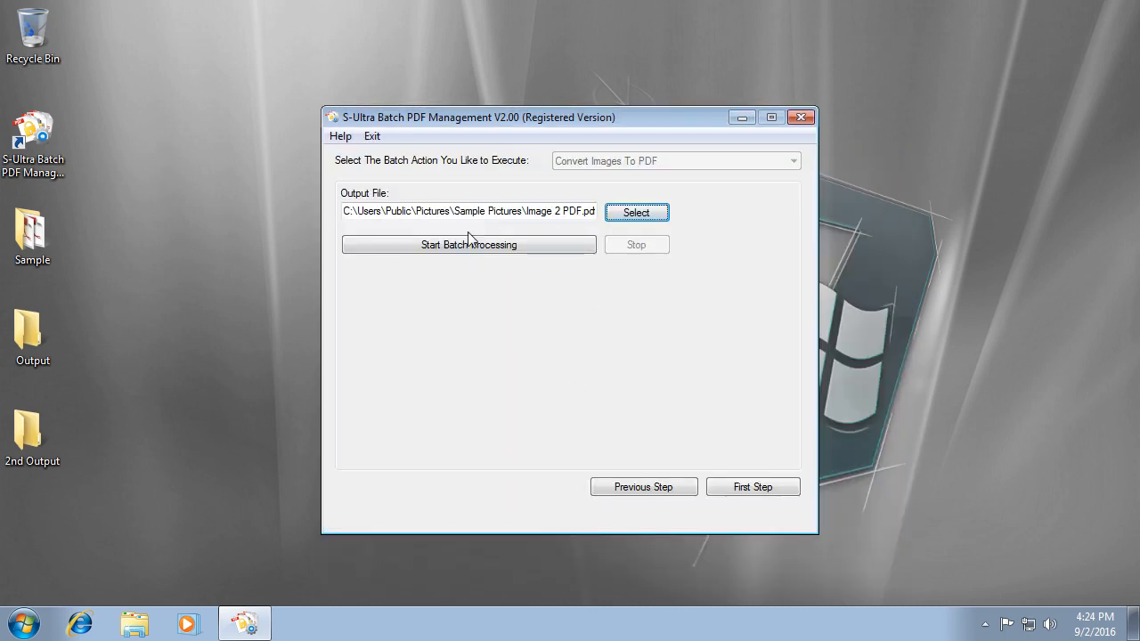
pyautogui.click(481, 245)
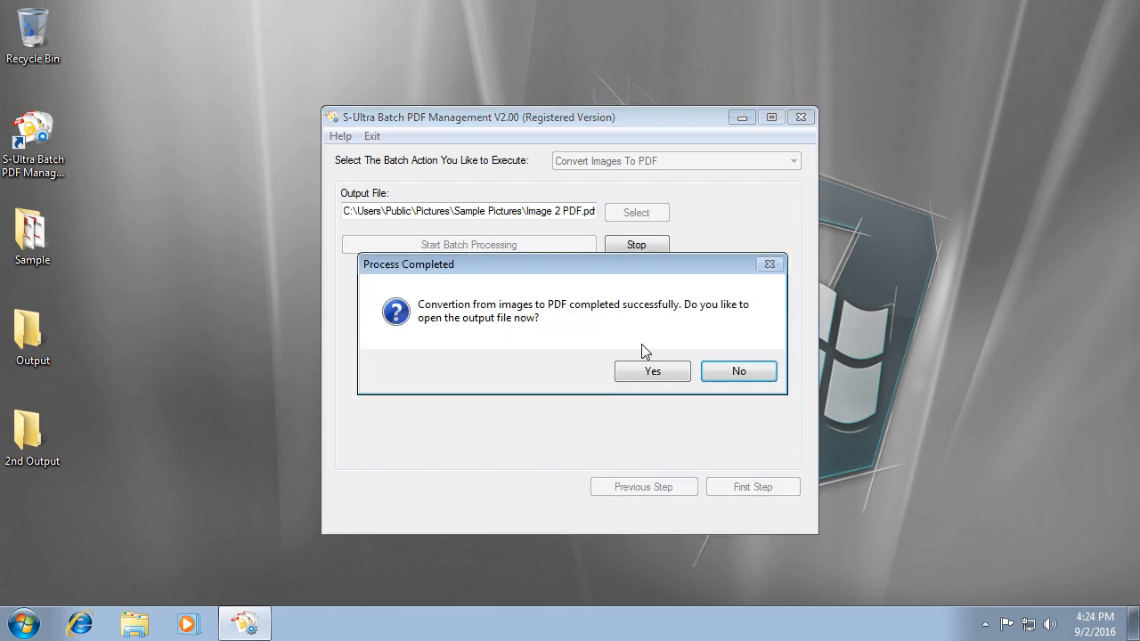
pyautogui.click(651, 371)
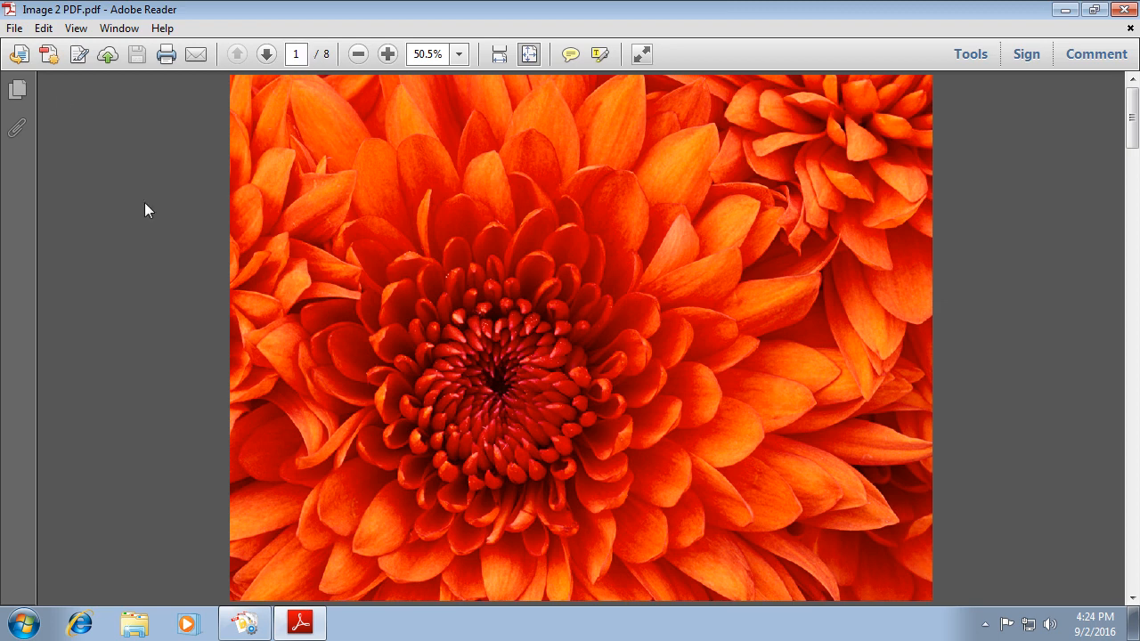
# Page through the eight-page Image 2 PDF to the koala page, then close Adobe Reader.
pyautogui.click(265, 62)
pyautogui.click(265, 62)
pyautogui.click(265, 62)
pyautogui.click(265, 62)
pyautogui.click(265, 62)
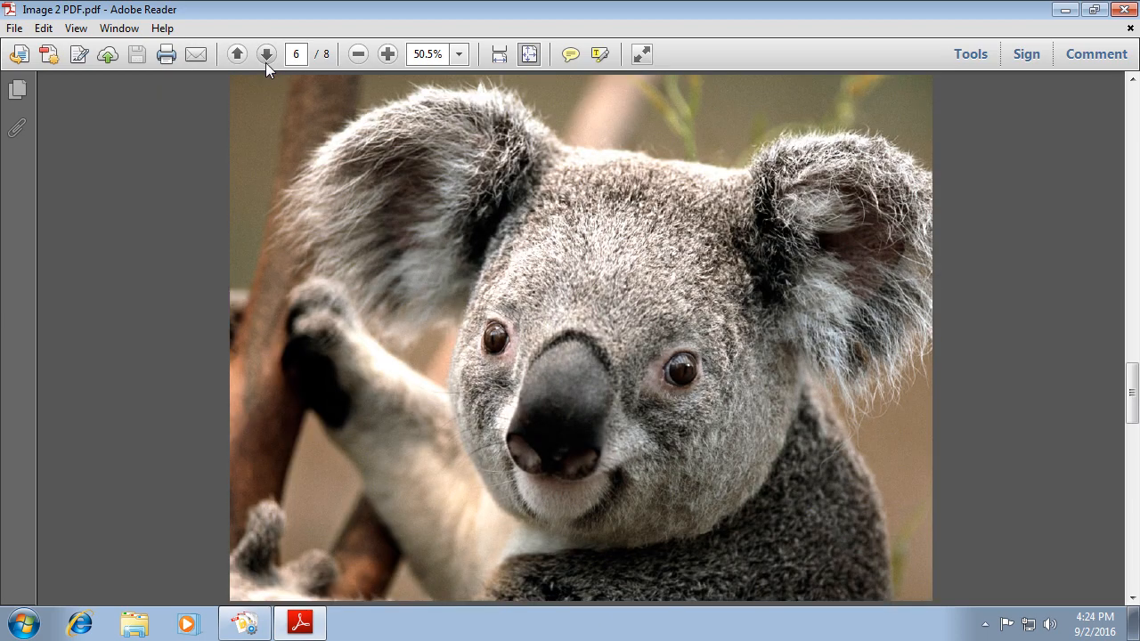
pyautogui.click(265, 62)
pyautogui.click(265, 62)
pyautogui.click(1125, 11)
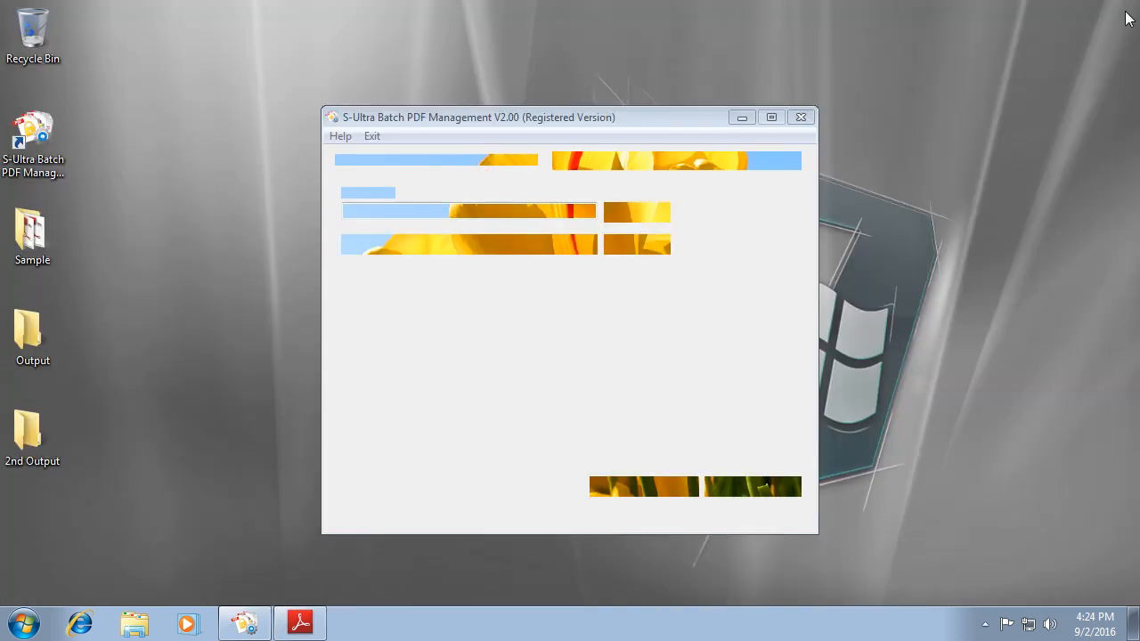
# Set the conversion mode to 'All Images In Separate PDF Files'.
pyautogui.click(638, 488)
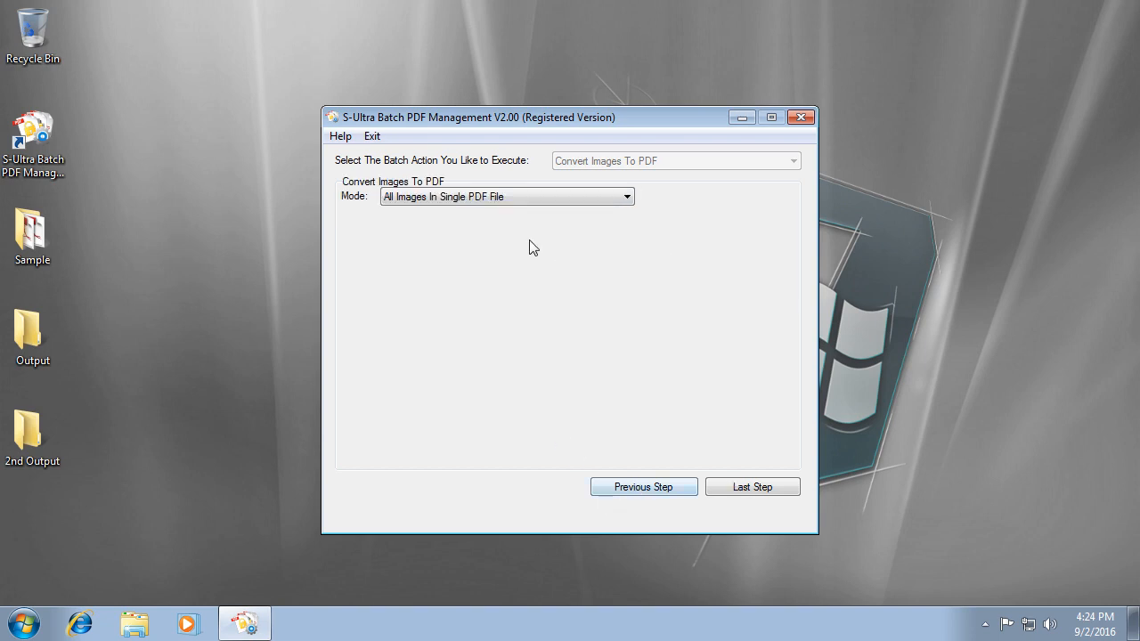
pyautogui.click(495, 202)
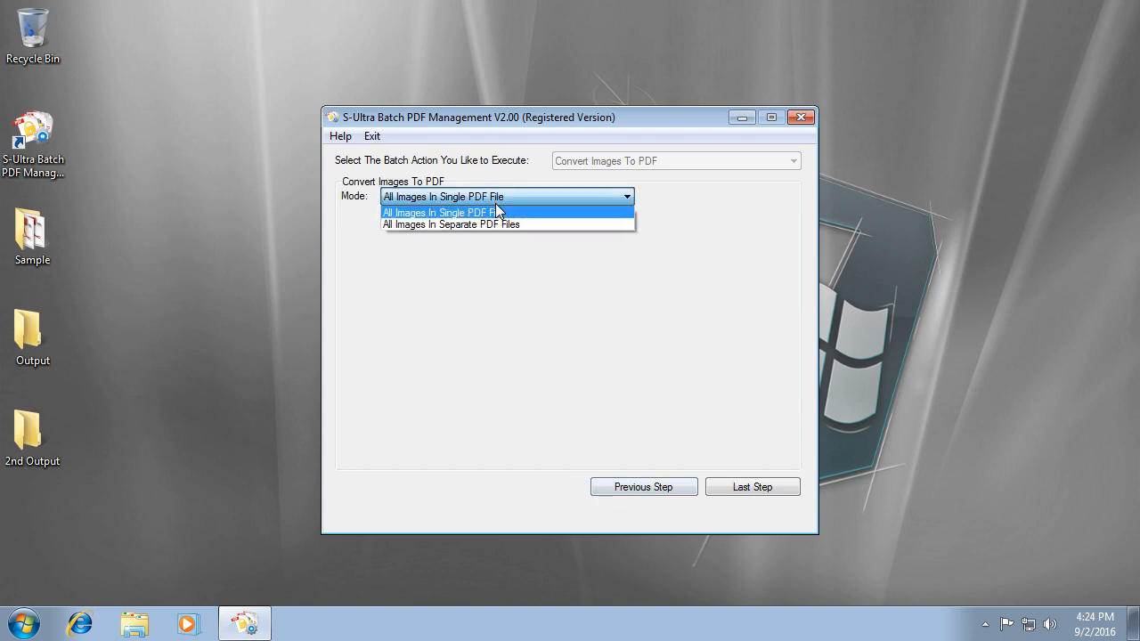
pyautogui.click(544, 224)
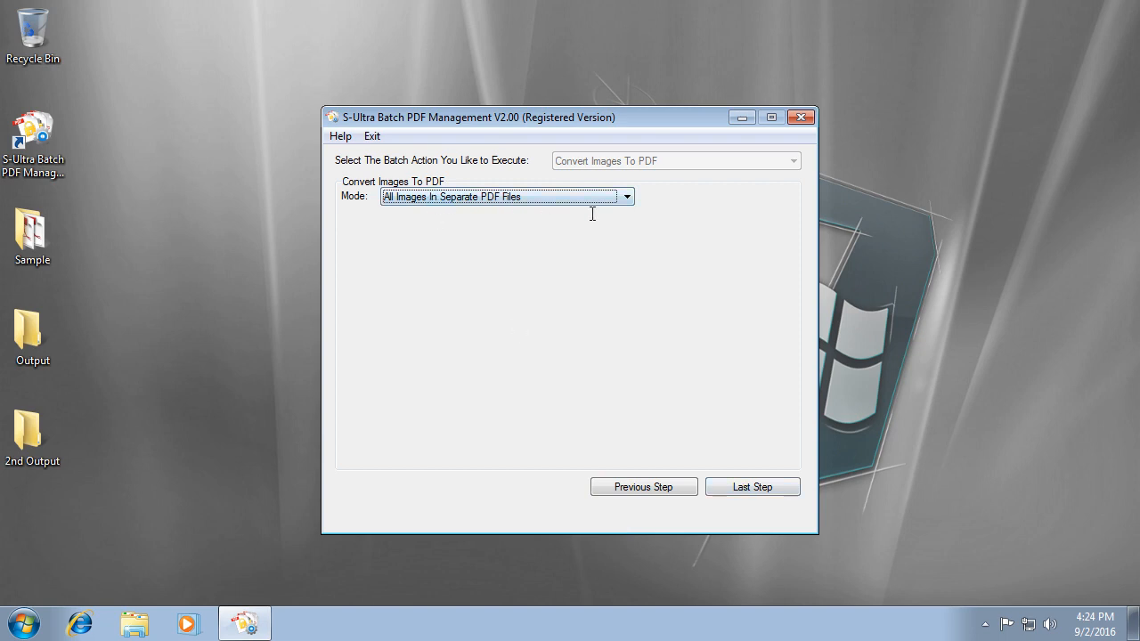
# Convert the images into the desktop Output folder and open that folder afterward.
pyautogui.click(751, 485)
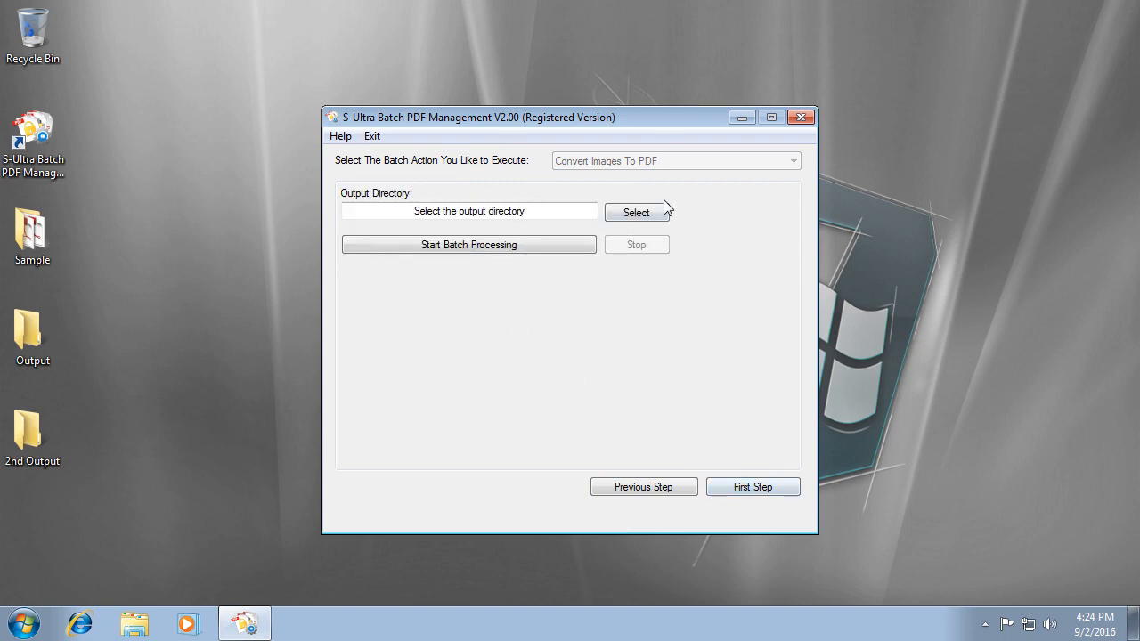
pyautogui.click(648, 217)
pyautogui.click(495, 396)
pyautogui.click(591, 421)
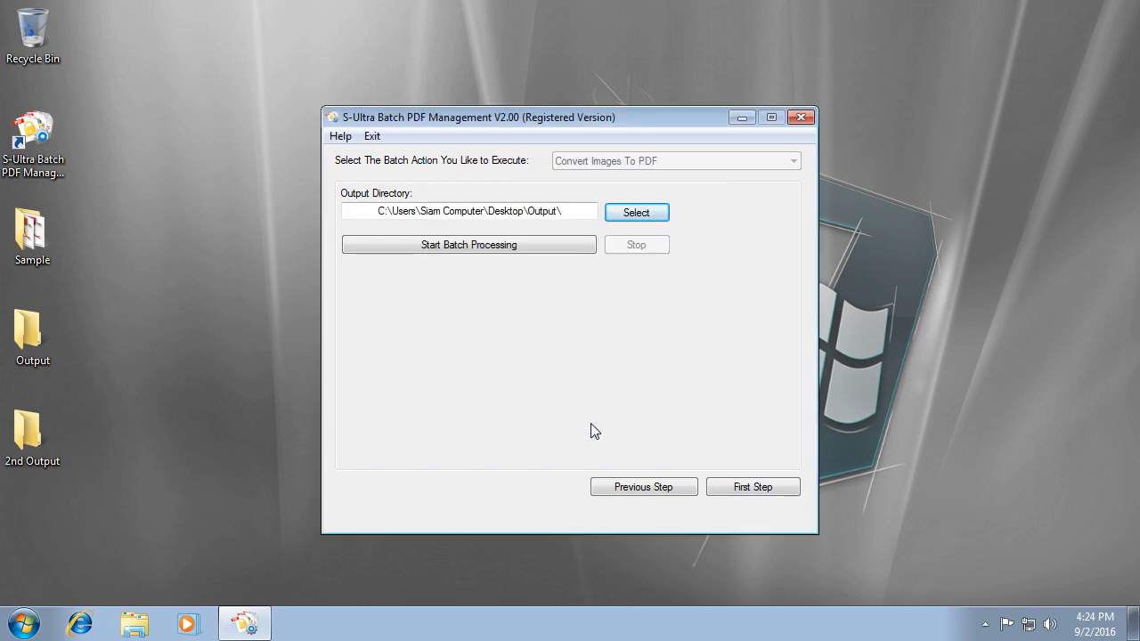
pyautogui.click(464, 254)
pyautogui.click(656, 371)
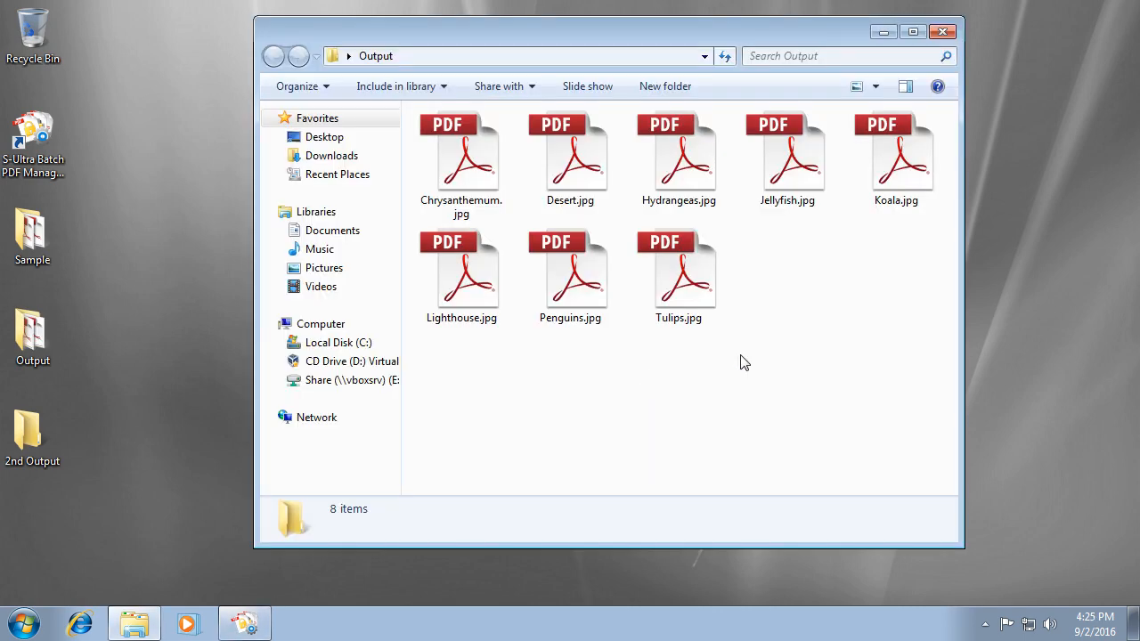
# Preview the Chrysanthemum, Desert and Jellyfish PDFs one at a time, then close the Output folder.
pyautogui.doubleClick(494, 188)
pyautogui.click(1124, 9)
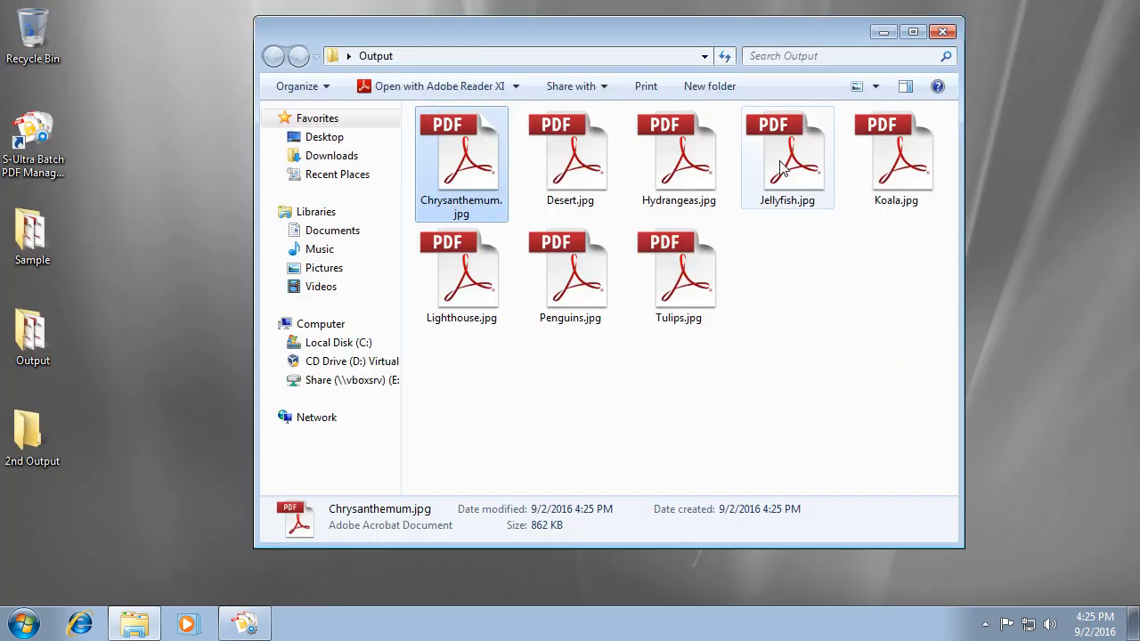
pyautogui.doubleClick(596, 192)
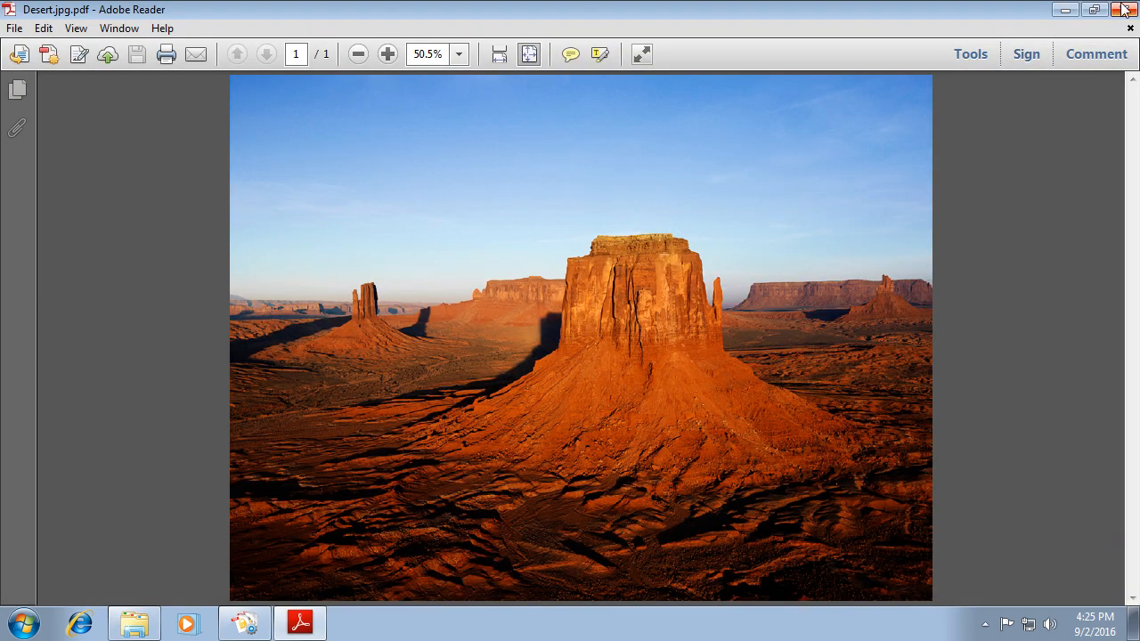
pyautogui.click(1124, 9)
pyautogui.doubleClick(777, 197)
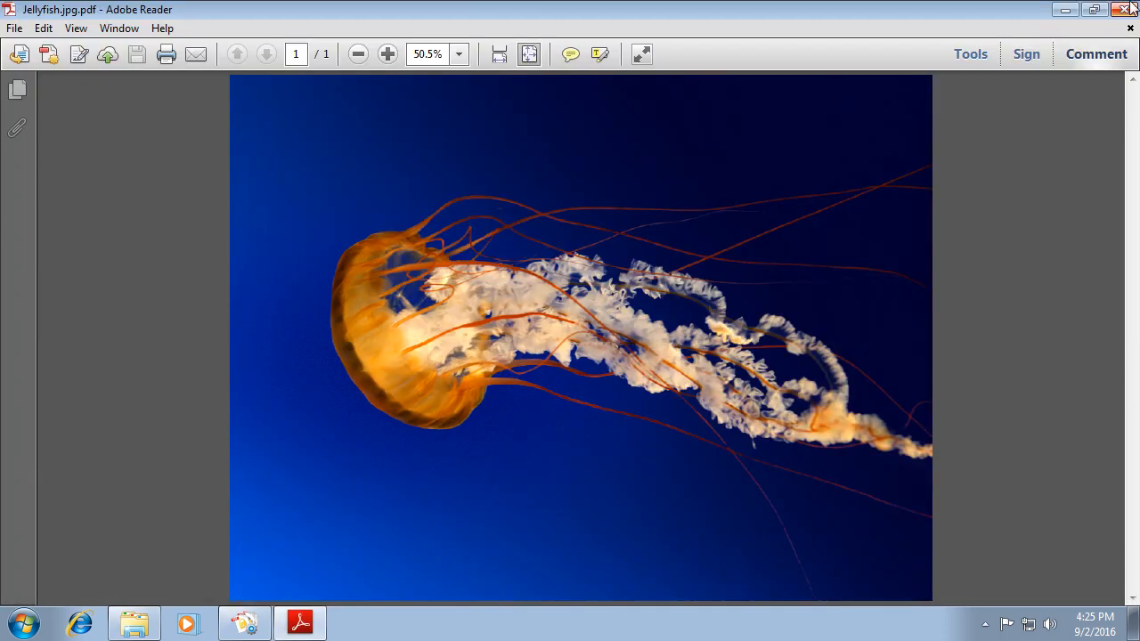
pyautogui.click(1124, 9)
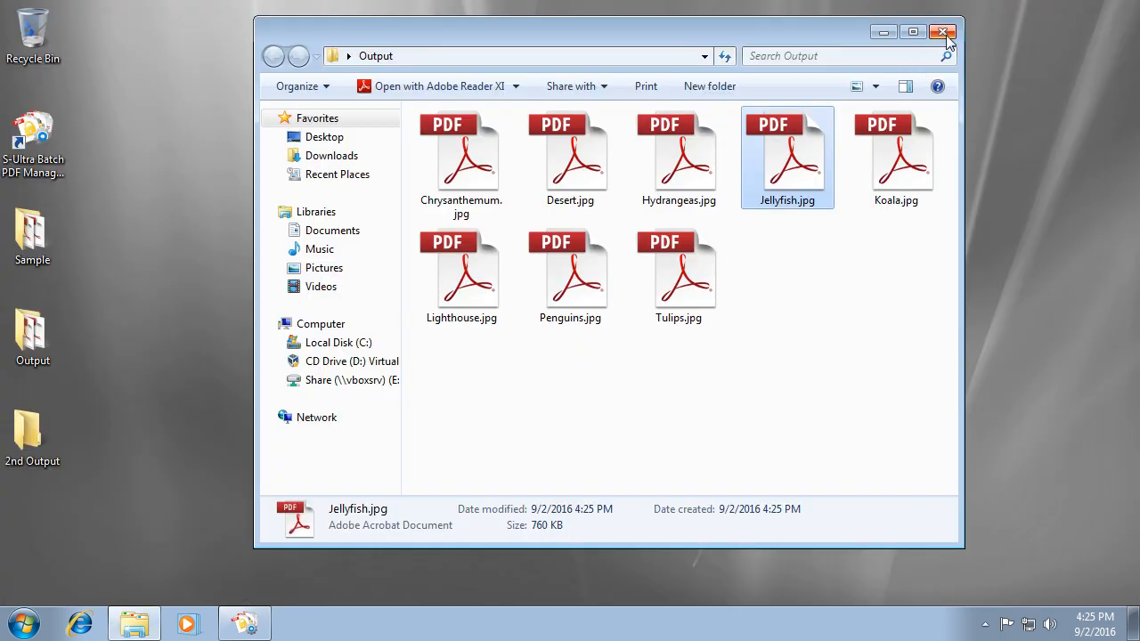
pyautogui.click(943, 33)
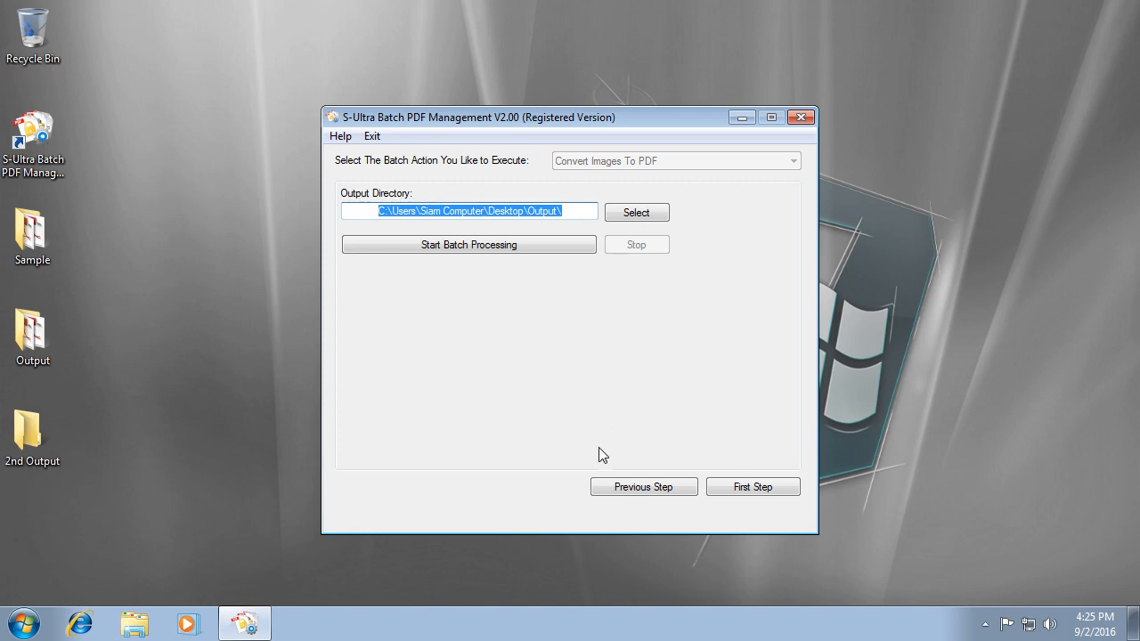
# Step back twice to the image list, then exit S-Ultra Batch PDF Management and confirm.
pyautogui.click(620, 488)
pyautogui.click(619, 491)
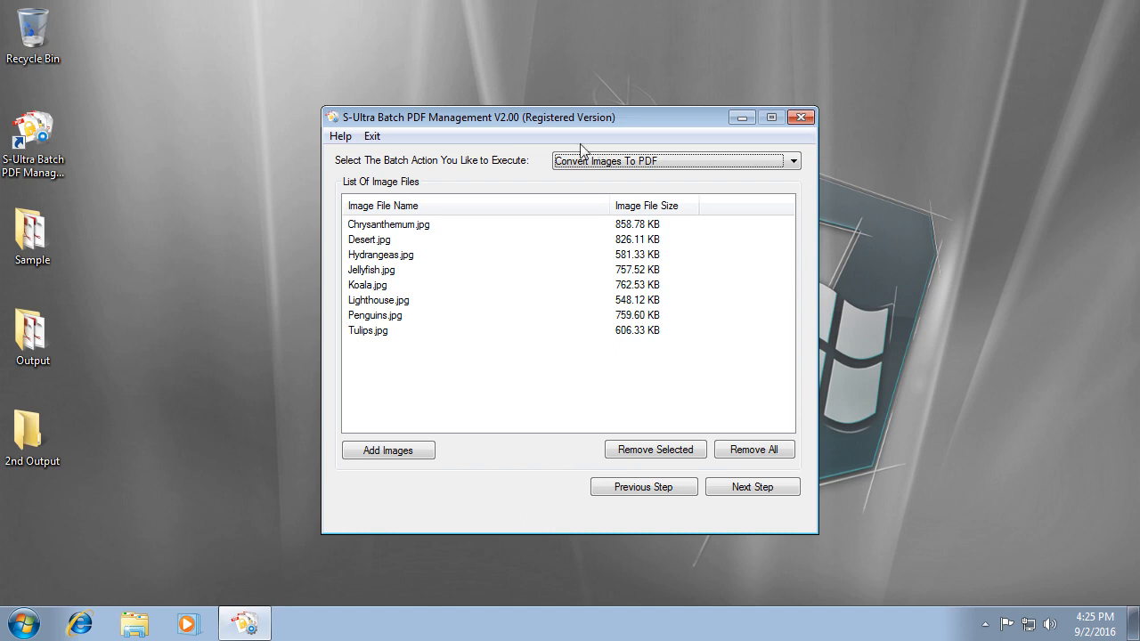
pyautogui.click(372, 136)
pyautogui.click(539, 373)
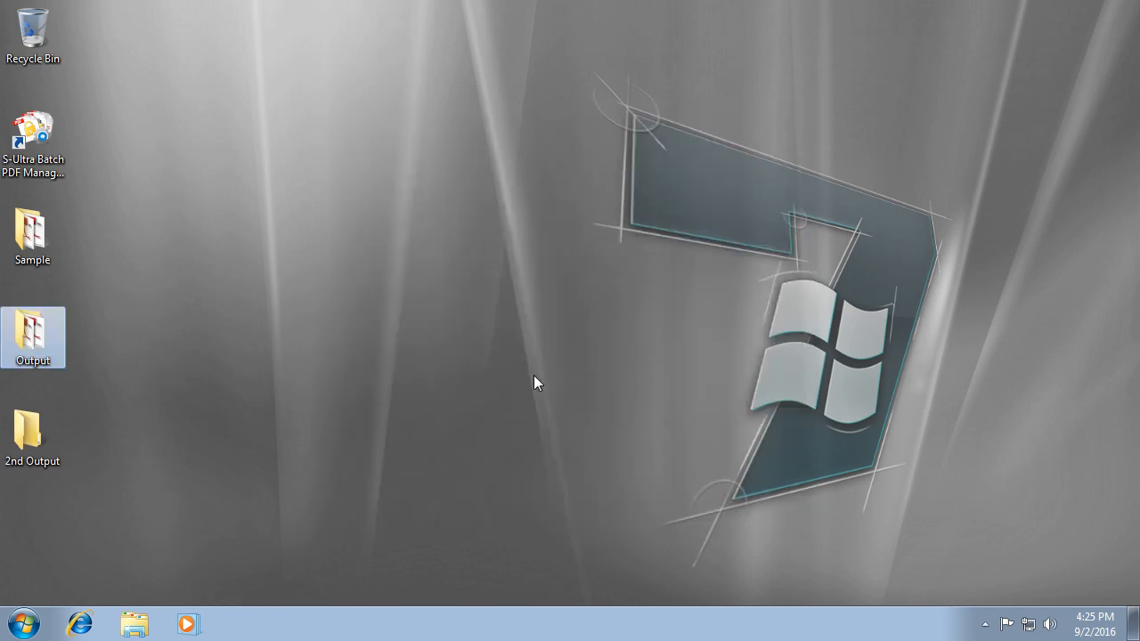